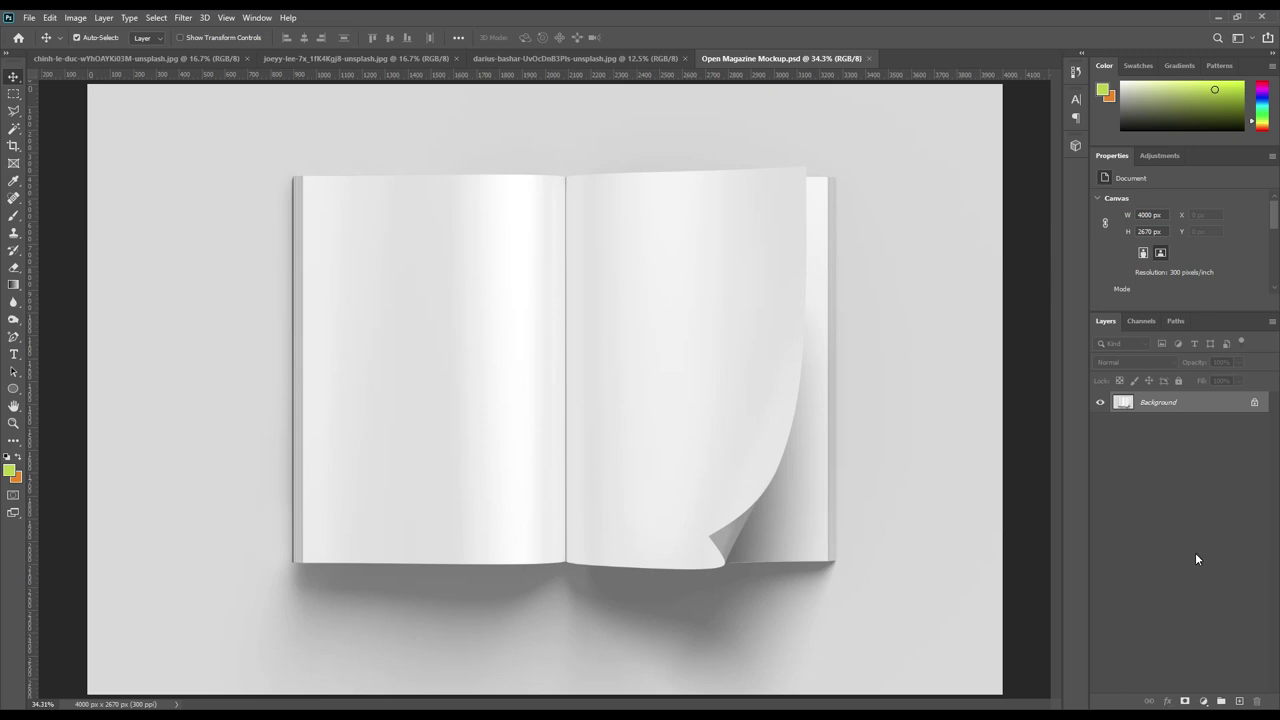
# Create a blank U.S. Paper Letter document, 8.5 × 11 inches at 300 pixels/inch.
pyautogui.click(28, 18)
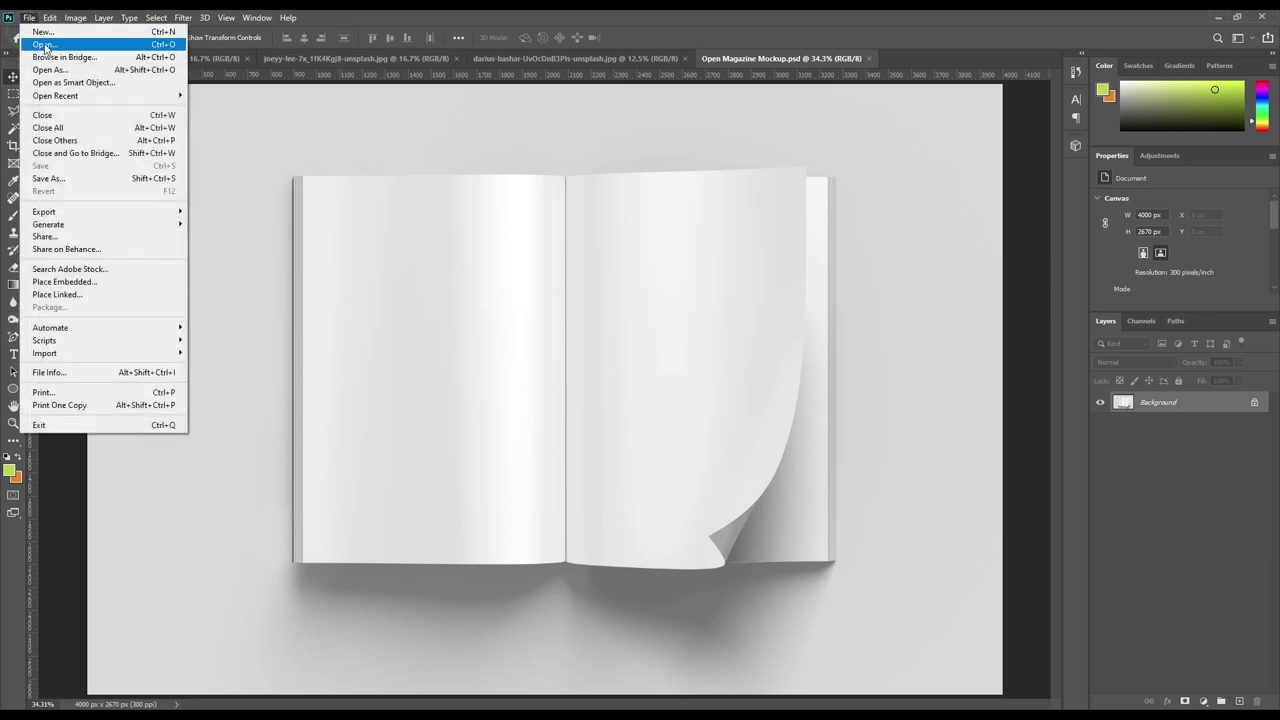
pyautogui.click(47, 33)
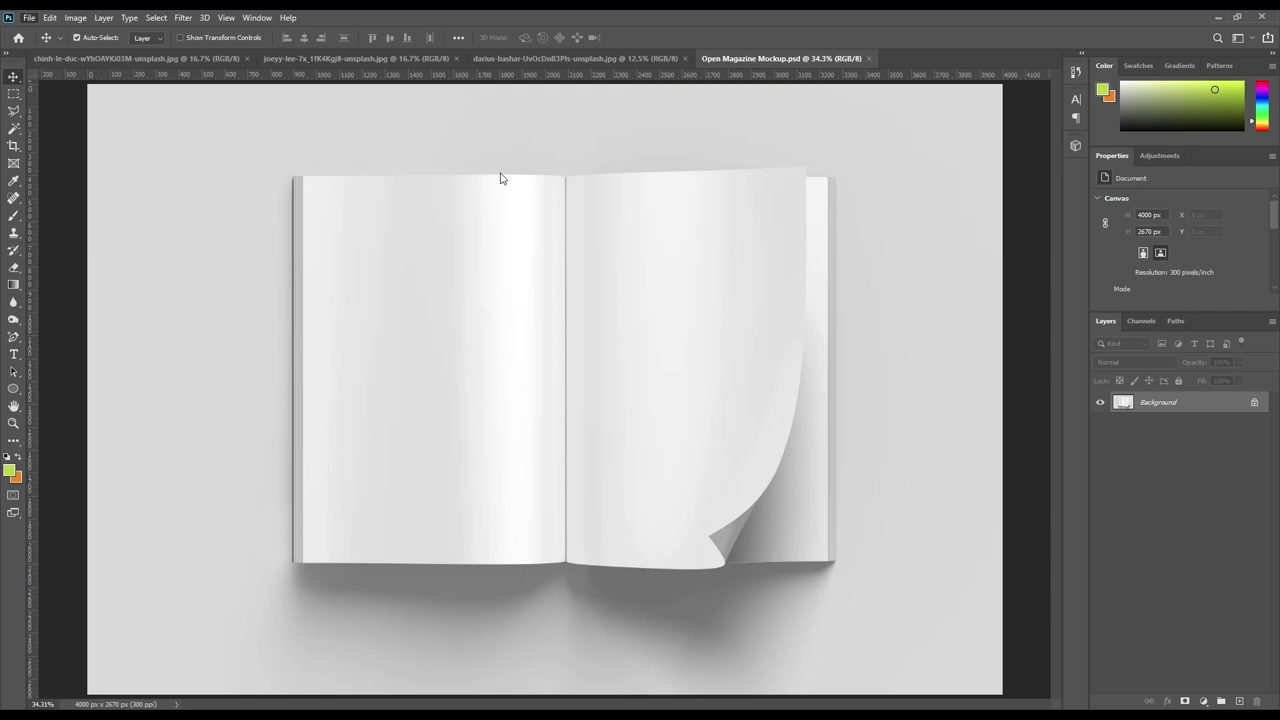
pyautogui.click(642, 248)
pyautogui.click(658, 232)
pyautogui.click(654, 186)
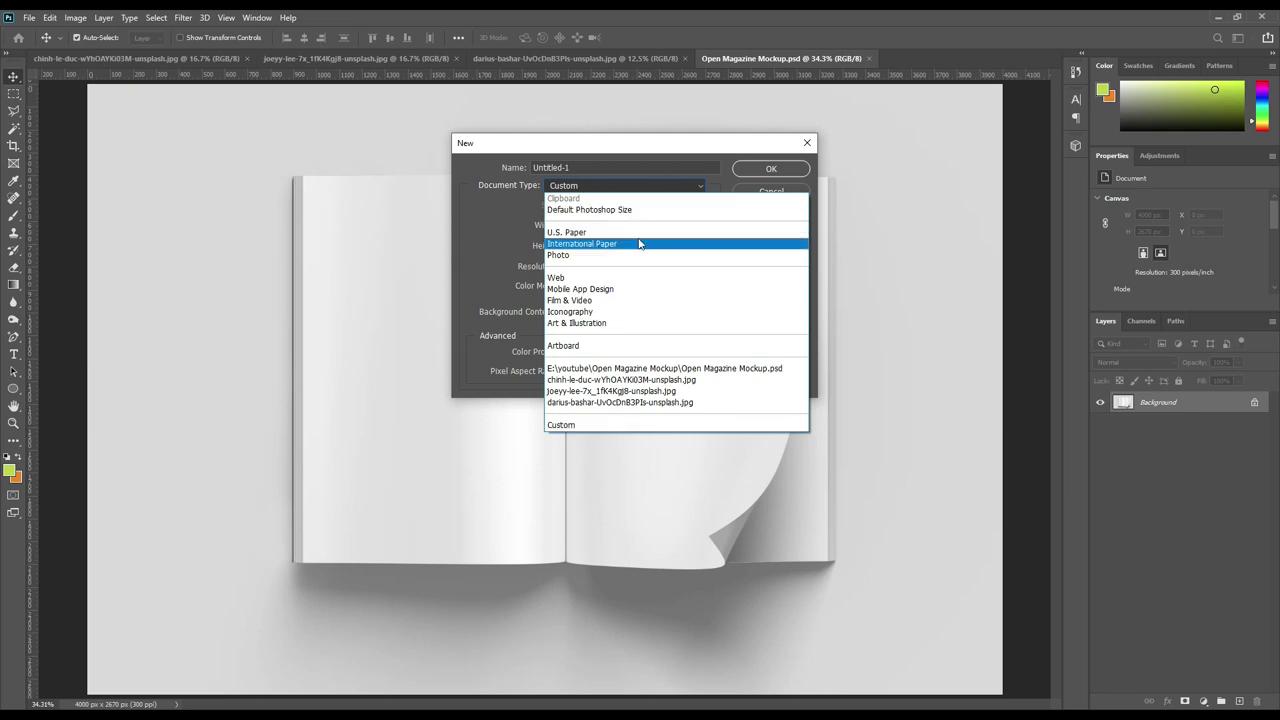
pyautogui.click(582, 234)
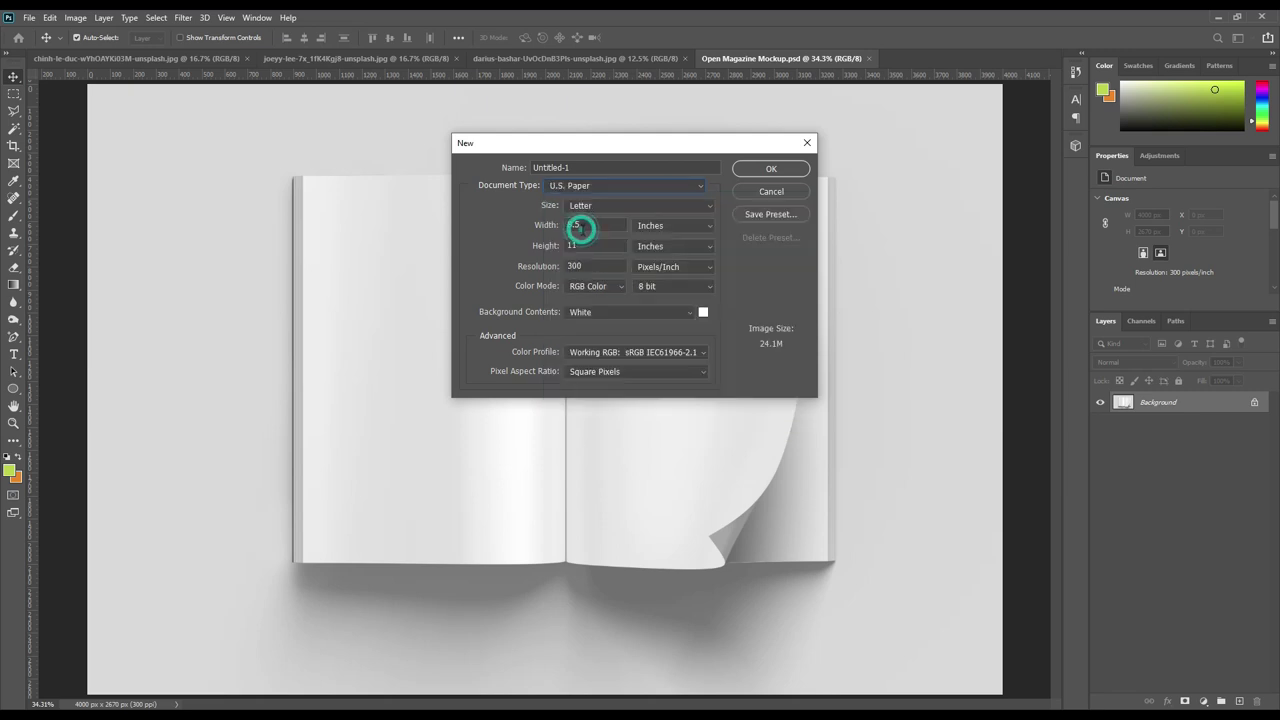
pyautogui.click(766, 170)
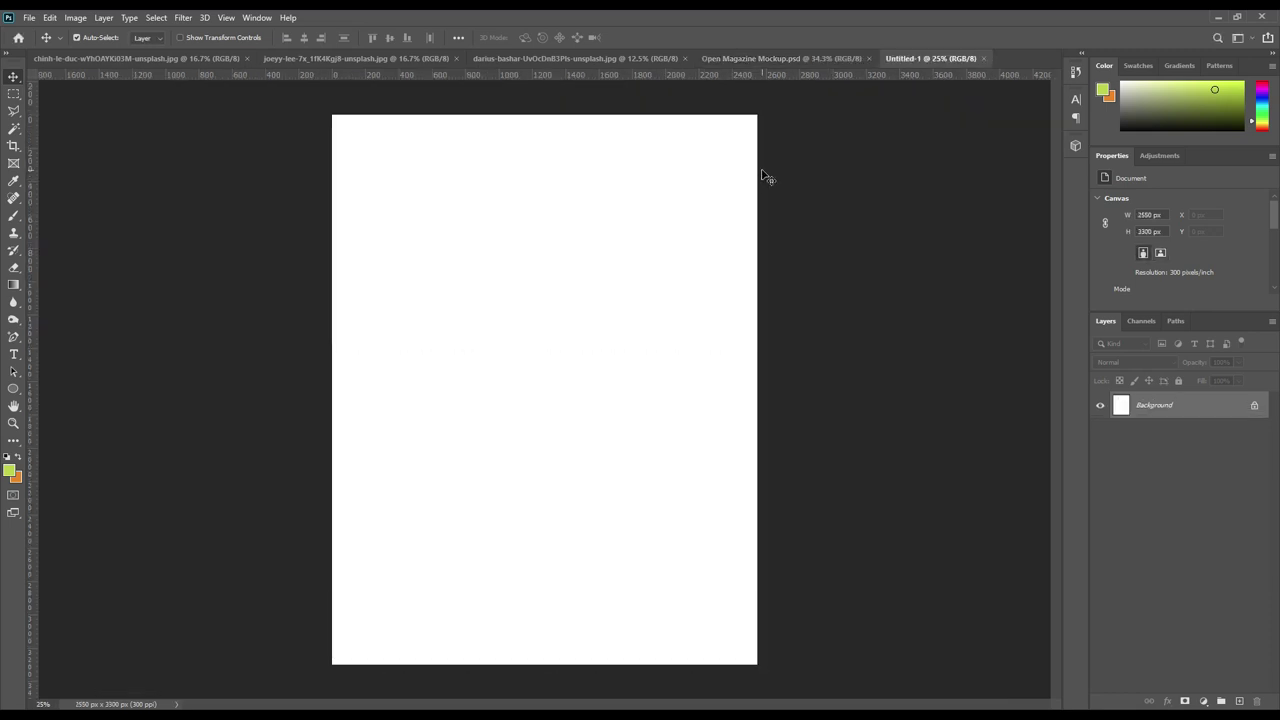
# Drag the blank Letter page into the magazine mockup as Layer 1 and shift it left.
pyautogui.moveTo(1187, 404)
pyautogui.mouseDown()
pyautogui.moveTo(695, 166)
pyautogui.moveTo(528, 262)
pyautogui.mouseUp()
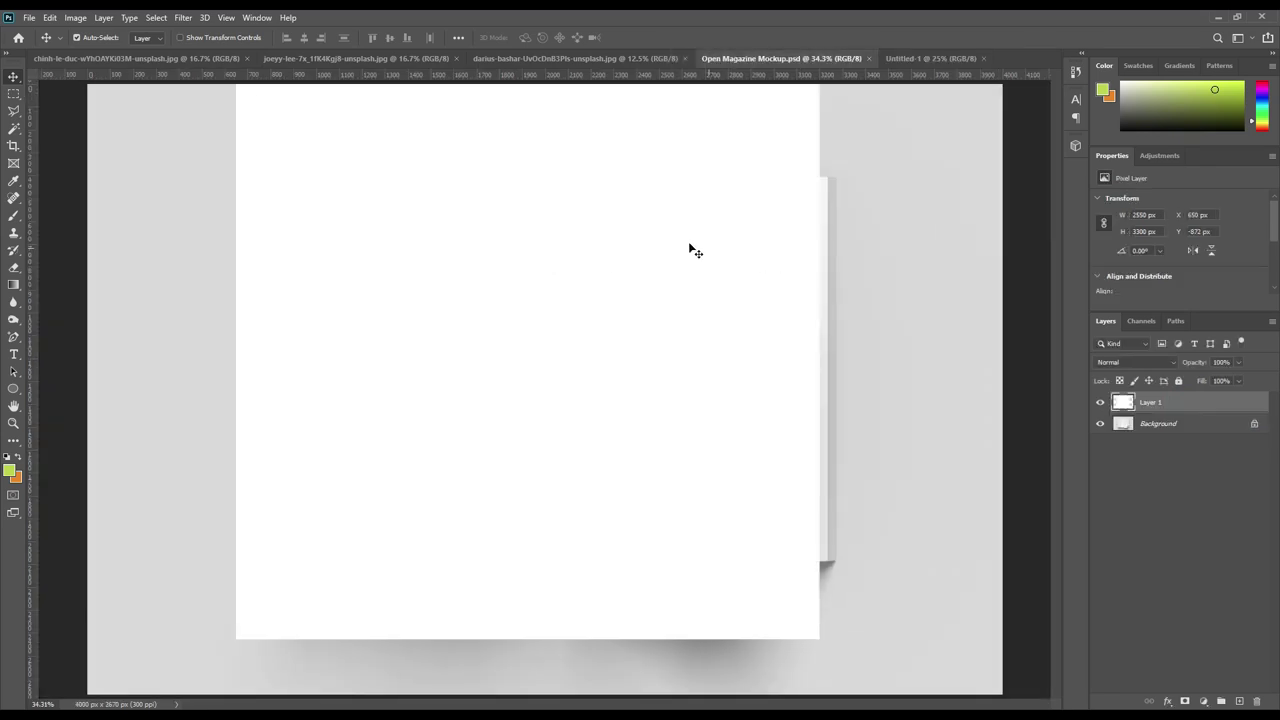
pyautogui.moveTo(680, 242); pyautogui.dragTo(676, 321)
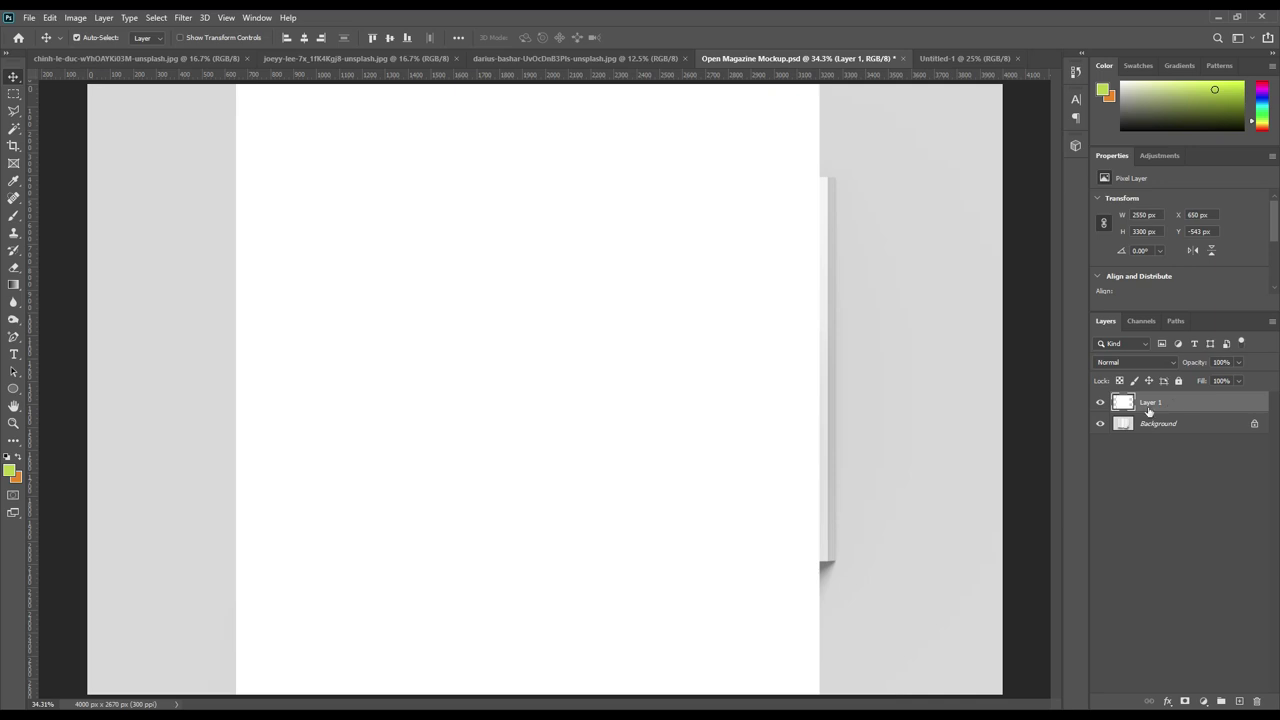
pyautogui.moveTo(677, 354)
pyautogui.mouseDown()
pyautogui.moveTo(460, 349)
pyautogui.moveTo(533, 345)
pyautogui.mouseUp()
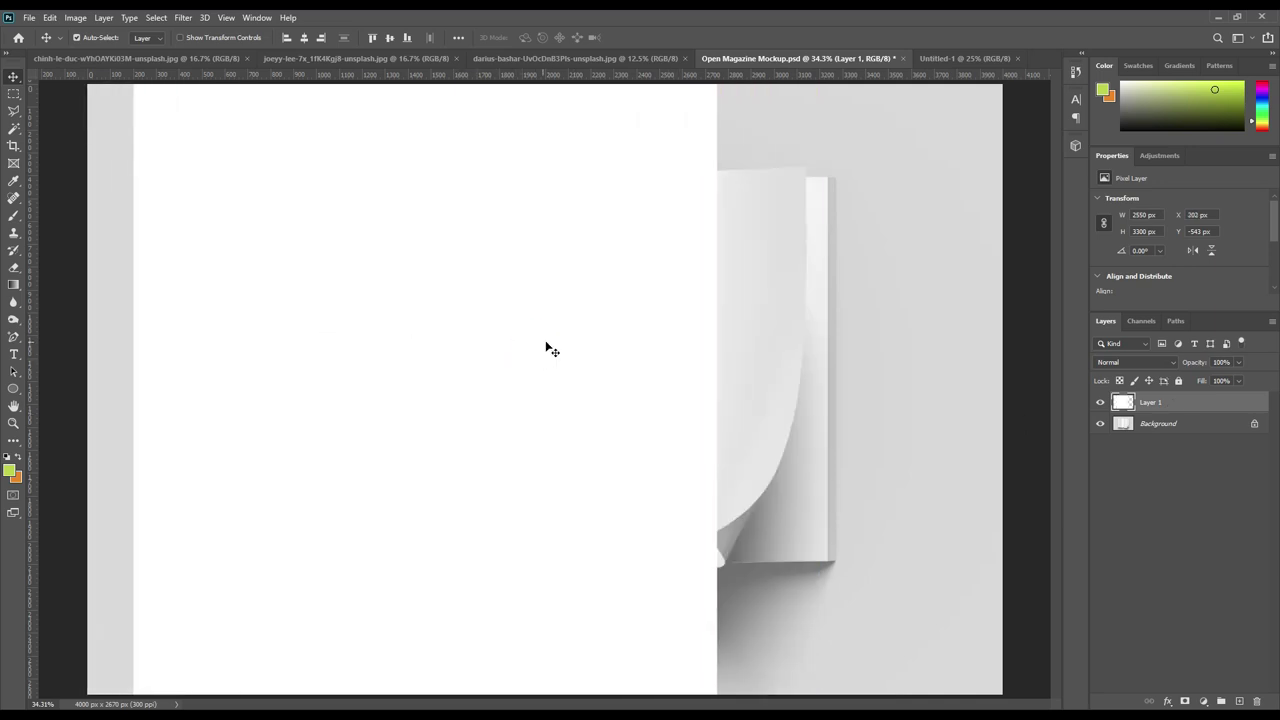
pyautogui.click(1156, 409)
# Duplicate Layer 1 and rename the three white page layers Page 1, Page 2 and Page 3.
pyautogui.hotkey('ctrl', 'j')
pyautogui.hotkey('ctrl', 'j')
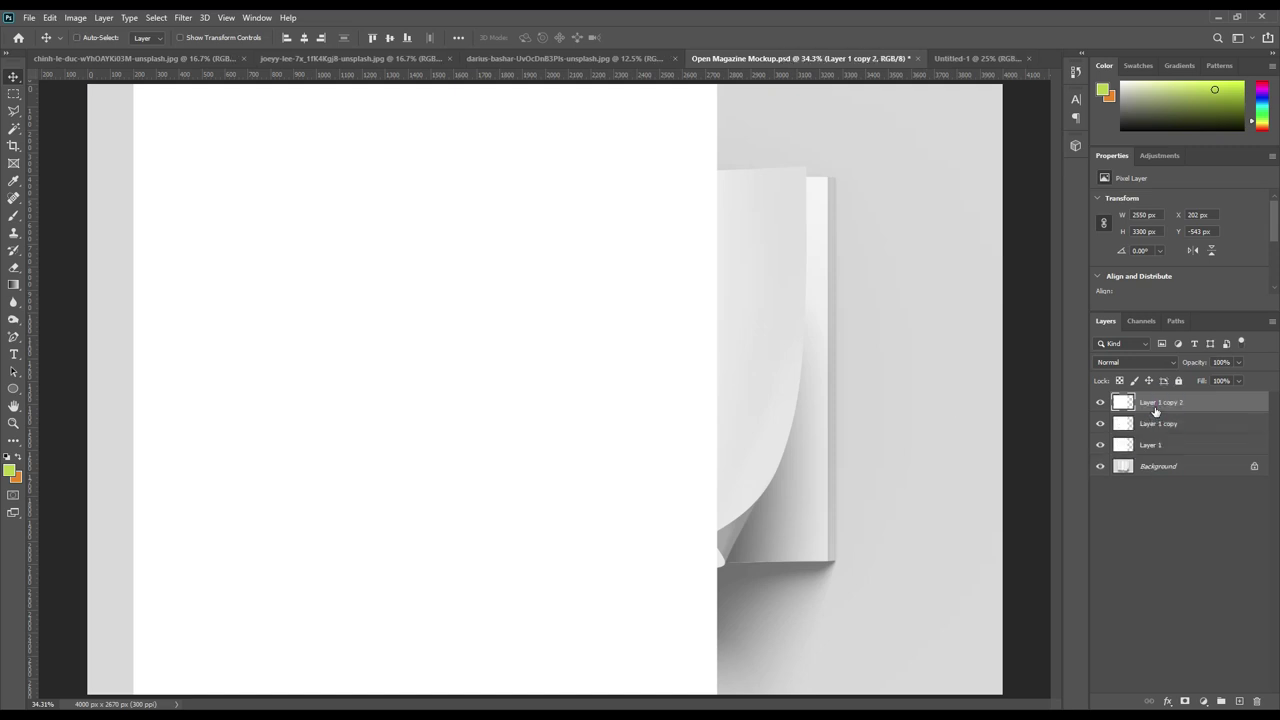
pyautogui.doubleClick(1152, 444)
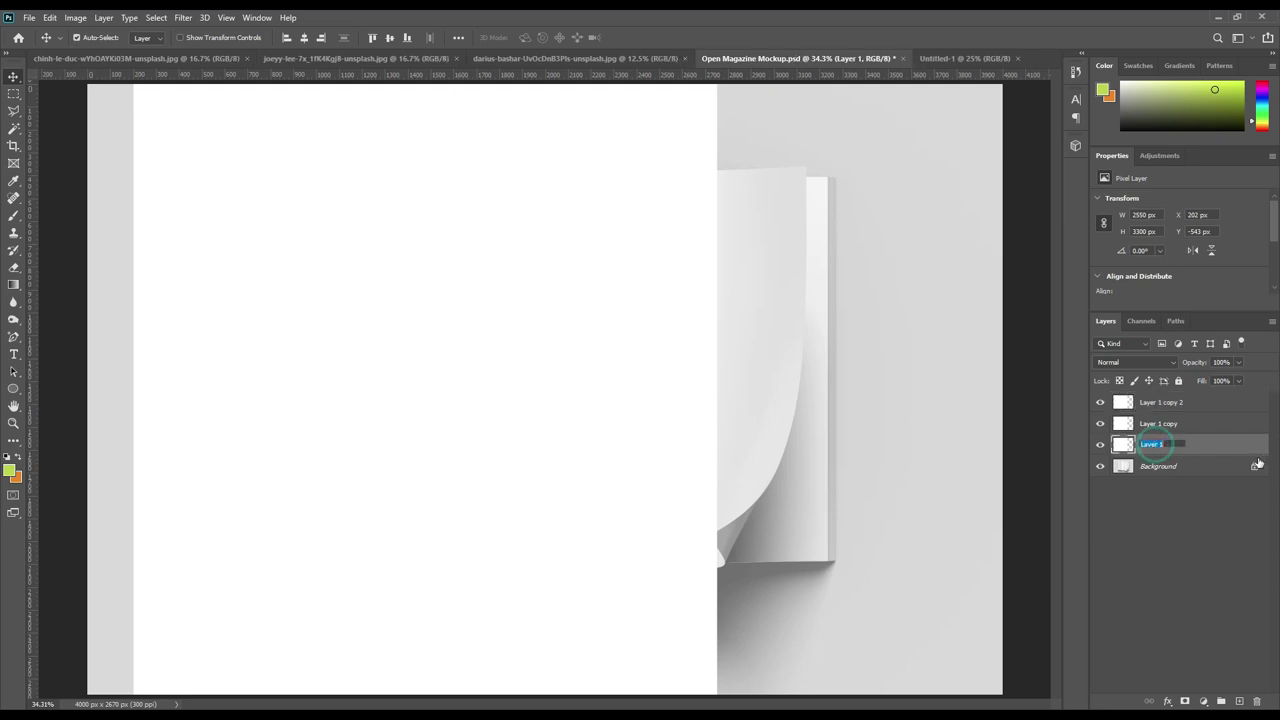
pyautogui.write('p')
pyautogui.press('Return')
pyautogui.doubleClick(1160, 424)
pyautogui.write('p')
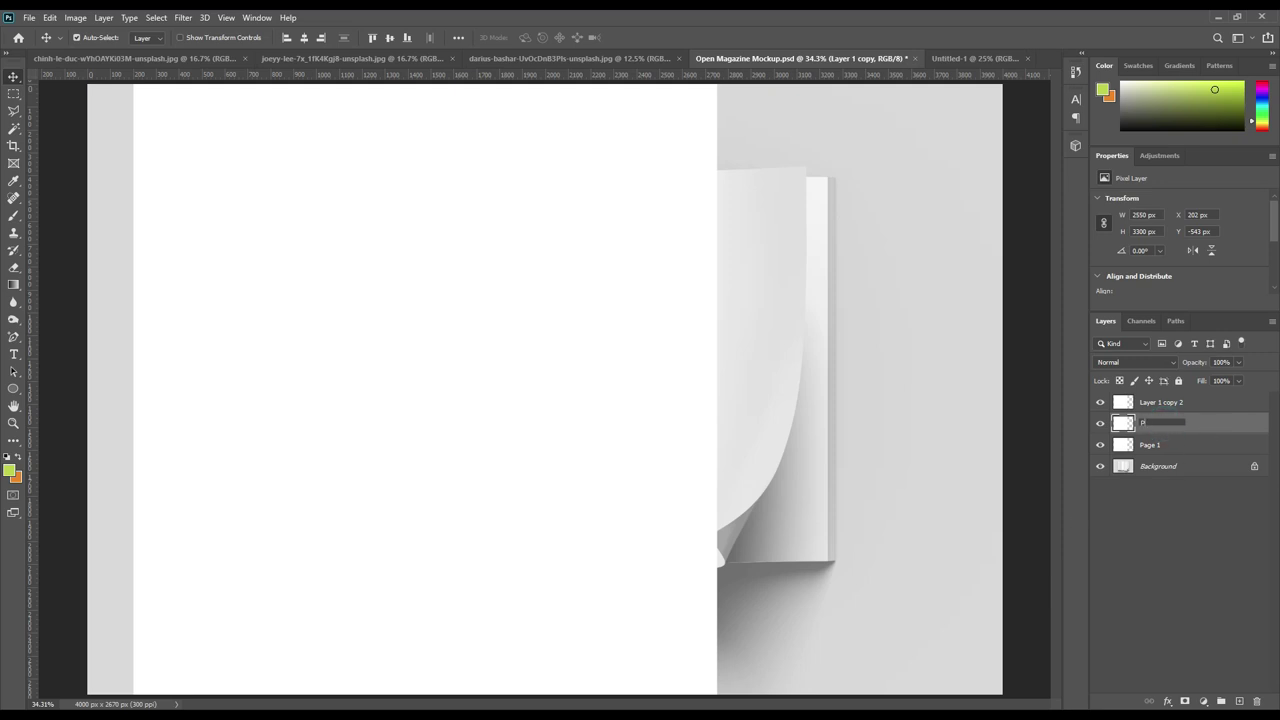
pyautogui.press('Return')
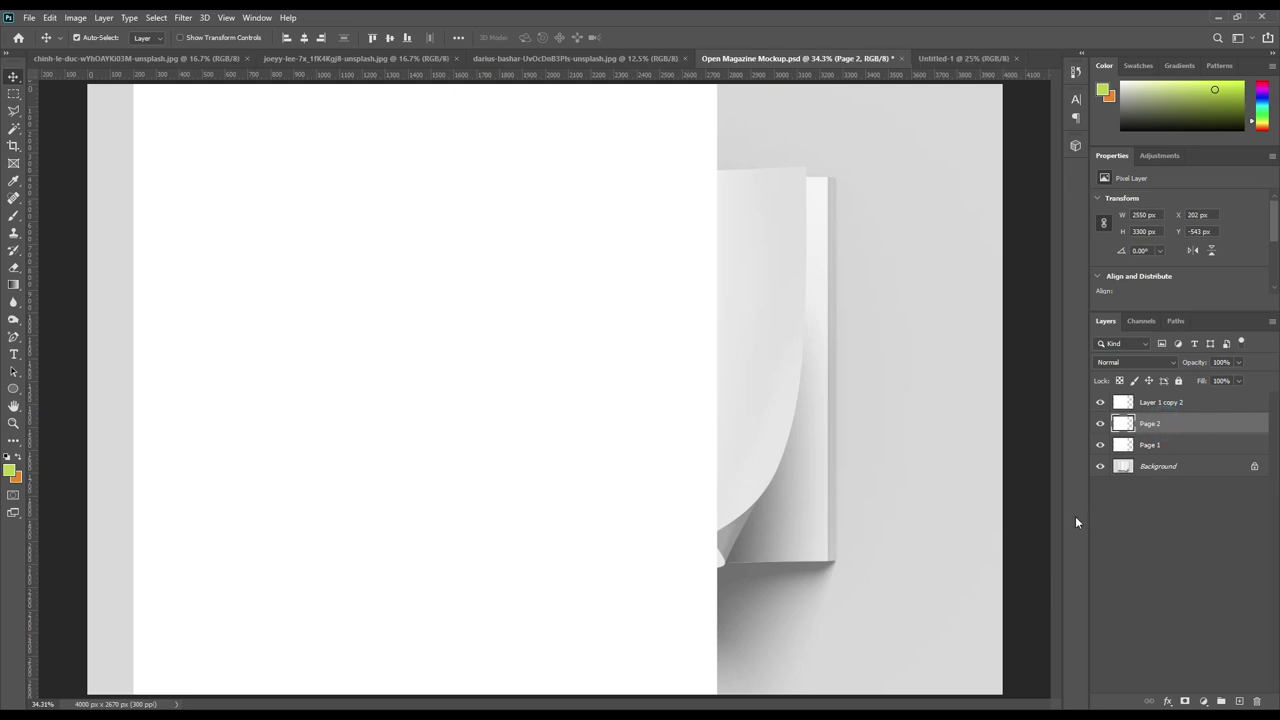
pyautogui.doubleClick(1178, 402)
pyautogui.write('p')
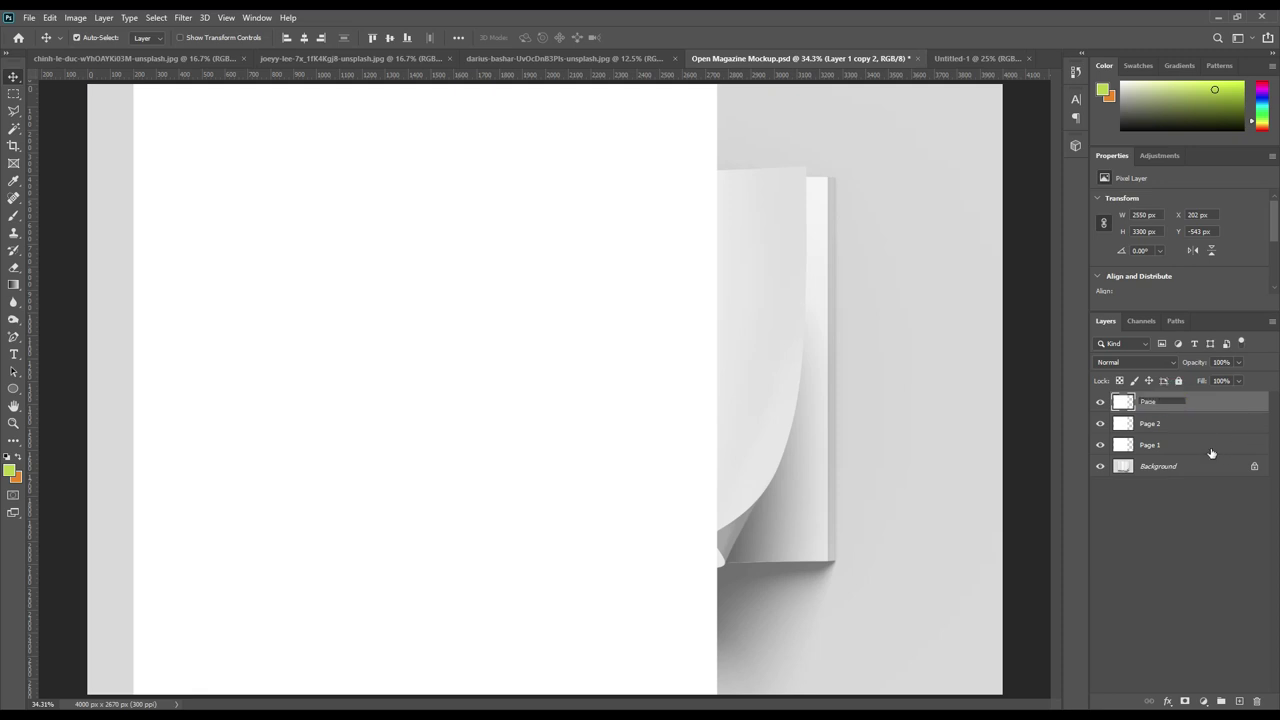
pyautogui.write('3')
pyautogui.press('Return')
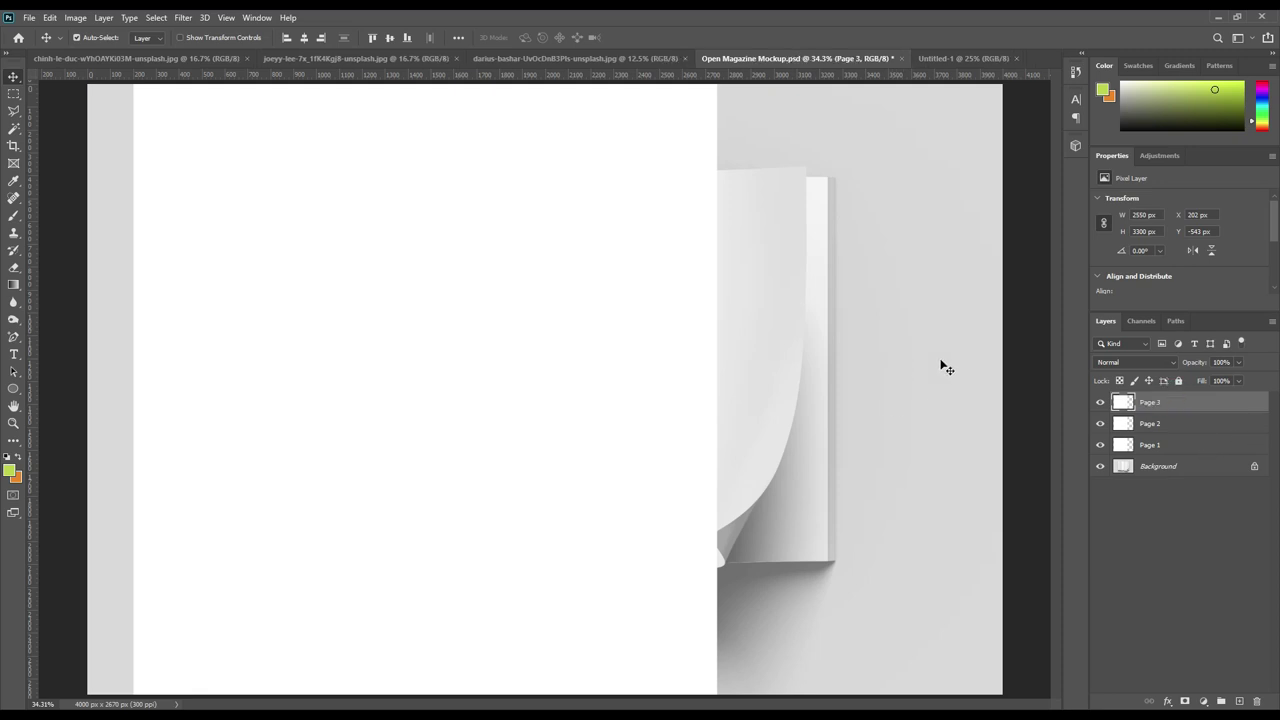
# Convert Page 1, Page 2 and Page 3 into smart objects.
pyautogui.rightClick(1163, 450)
pyautogui.click(1036, 330)
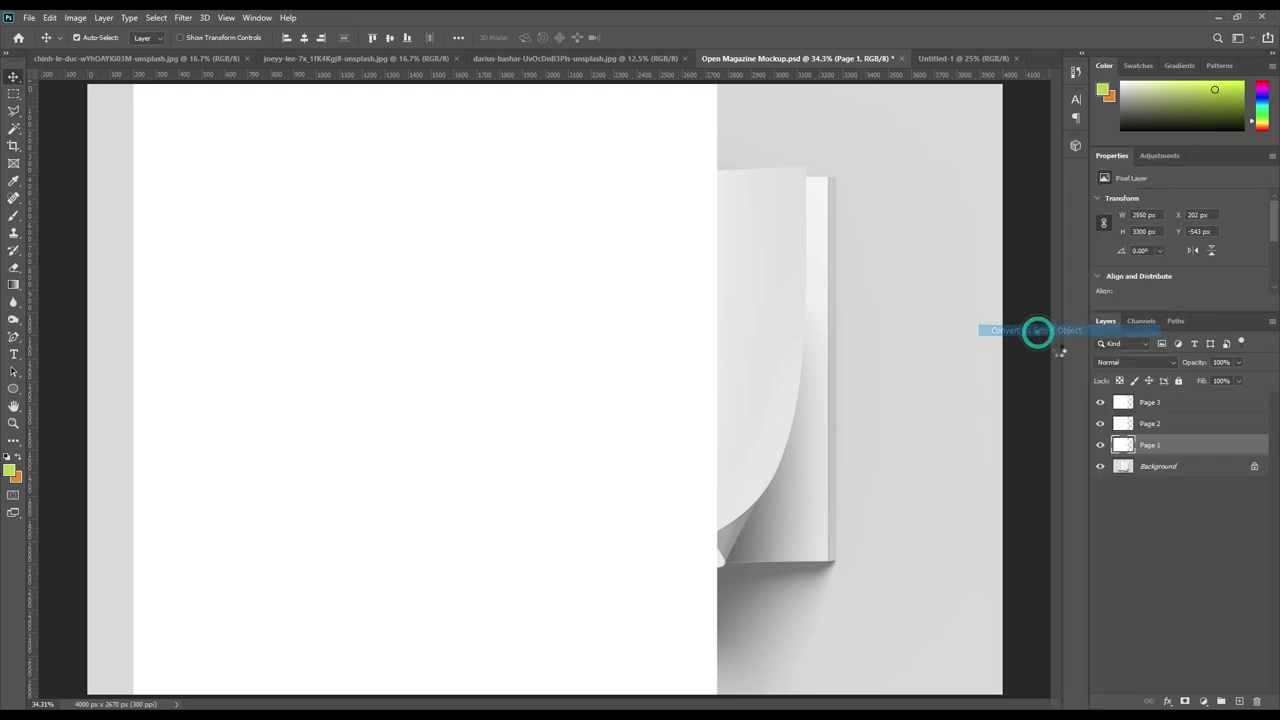
pyautogui.rightClick(1156, 423)
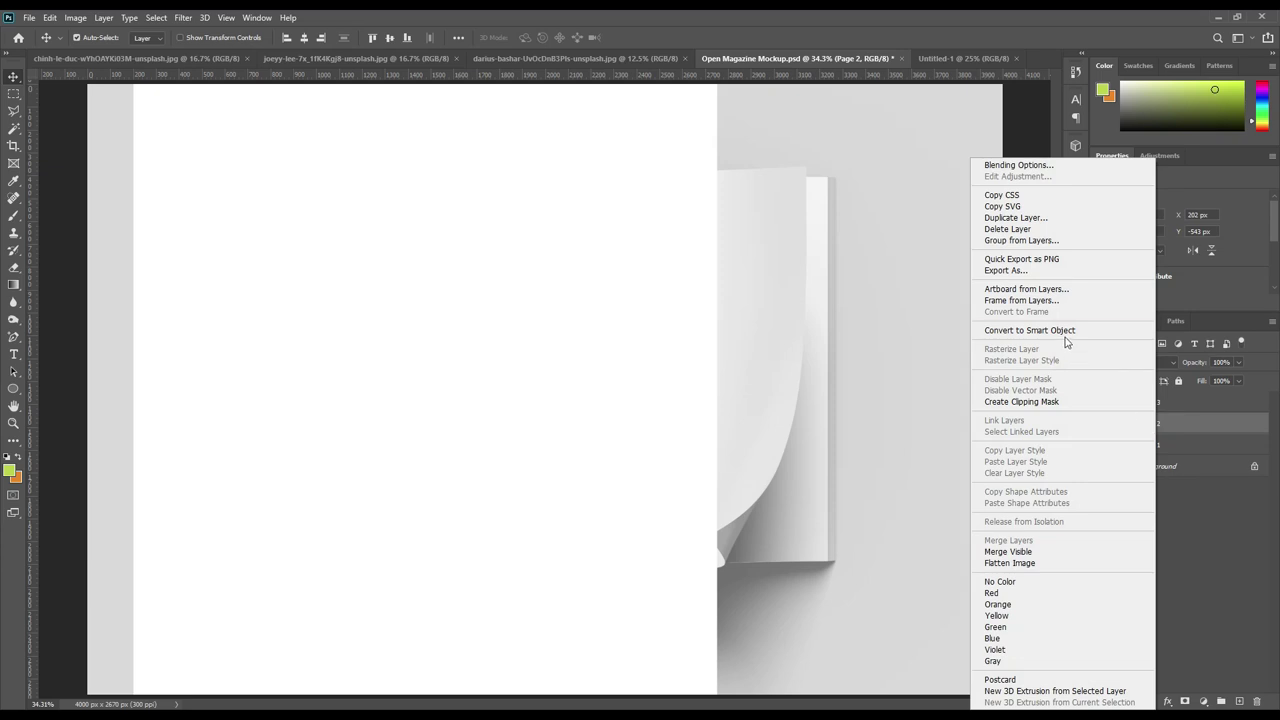
pyautogui.click(1057, 329)
pyautogui.rightClick(1164, 401)
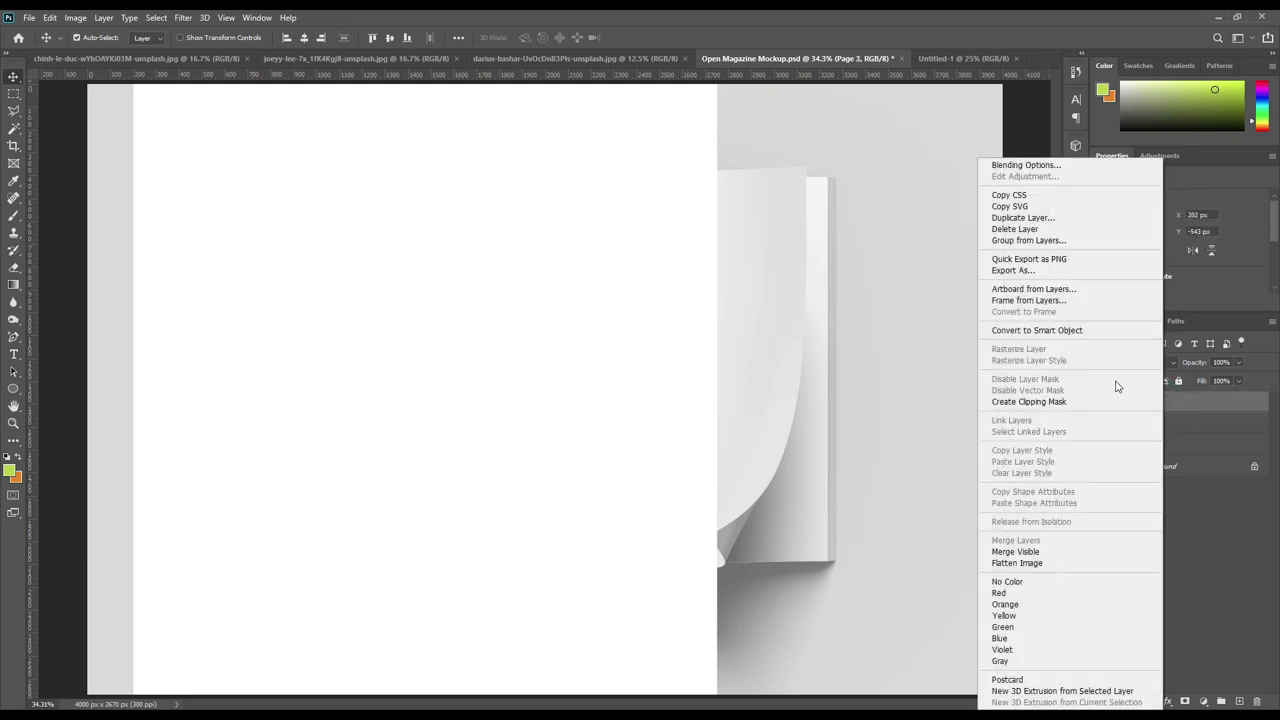
pyautogui.click(1057, 329)
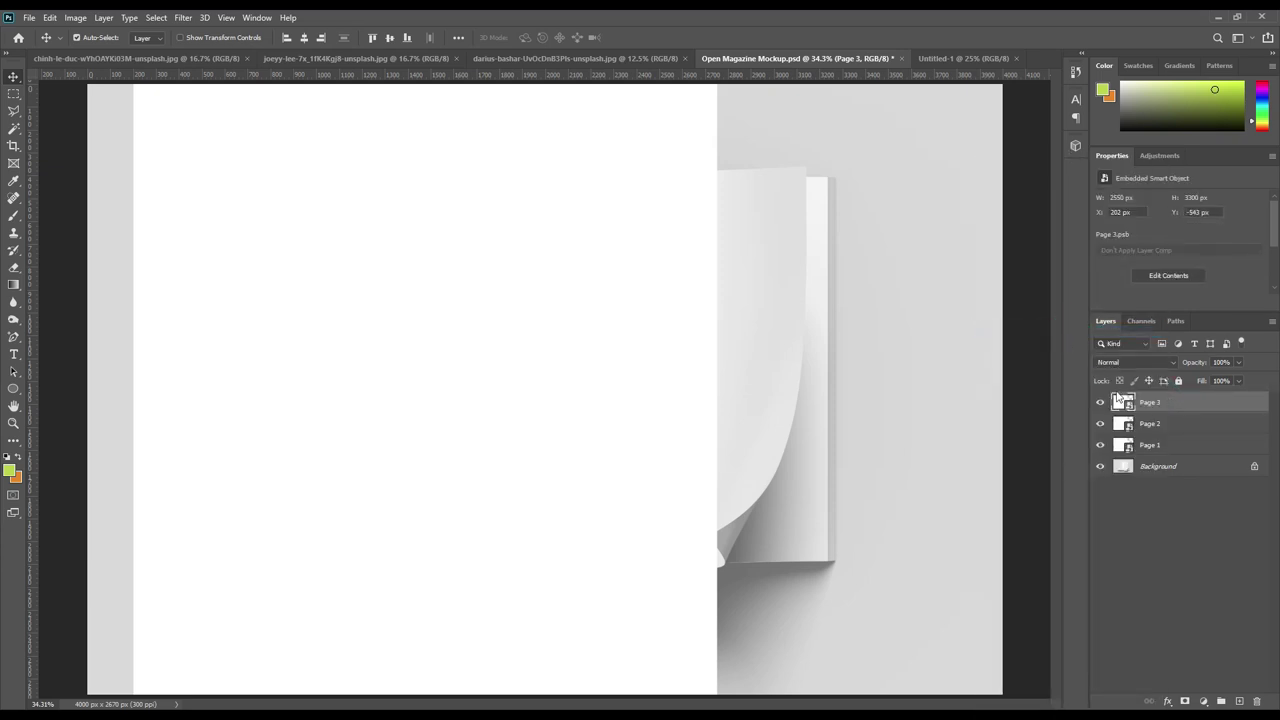
# Scale the three pages to about 53% over the left page, then hide them.
pyautogui.keyDown('shift'); pyautogui.click(1174, 445); pyautogui.keyUp('shift')
pyautogui.hotkey('ctrl', 't')
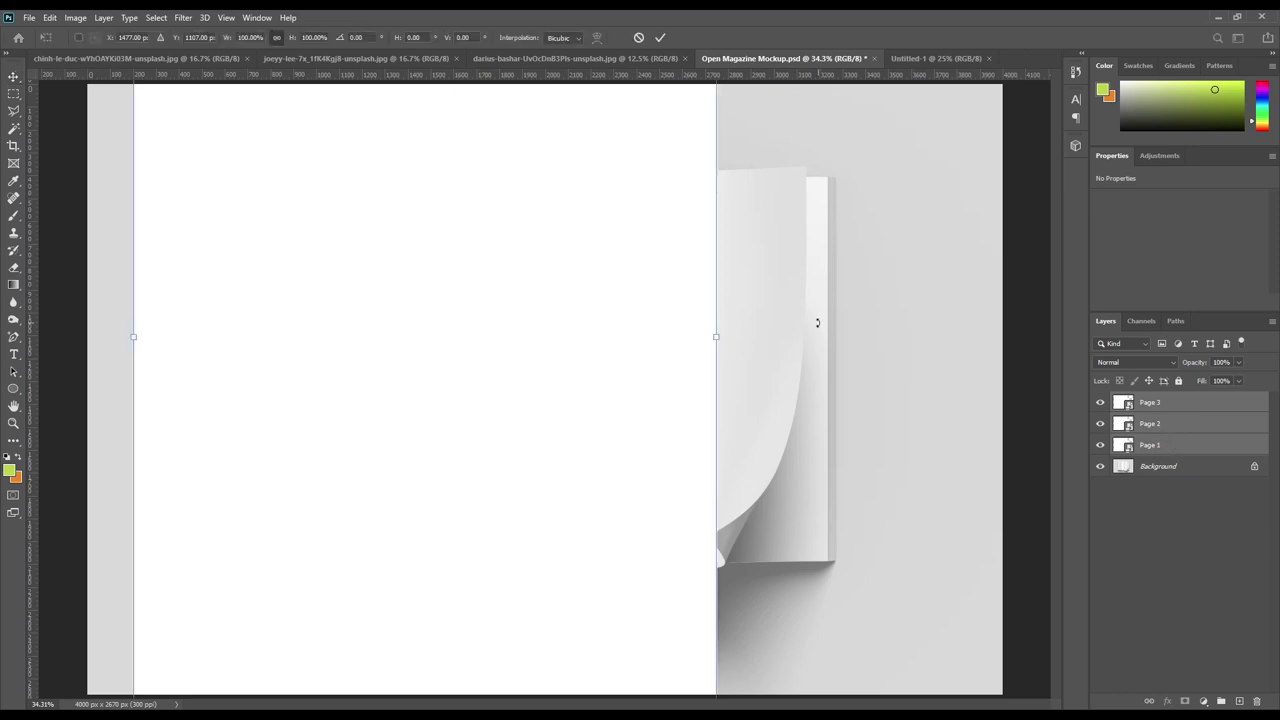
pyautogui.moveTo(718, 336); pyautogui.dragTo(478, 350)
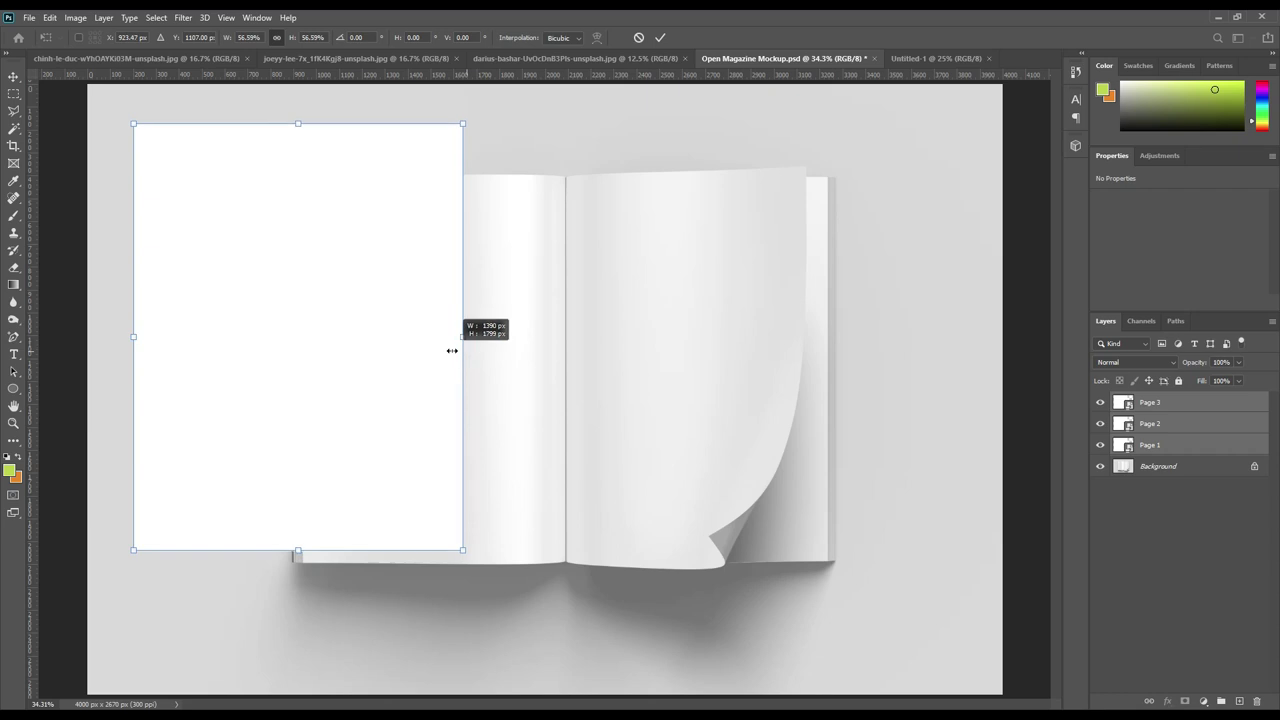
pyautogui.moveTo(478, 350); pyautogui.dragTo(443, 350)
pyautogui.moveTo(366, 343); pyautogui.dragTo(427, 396)
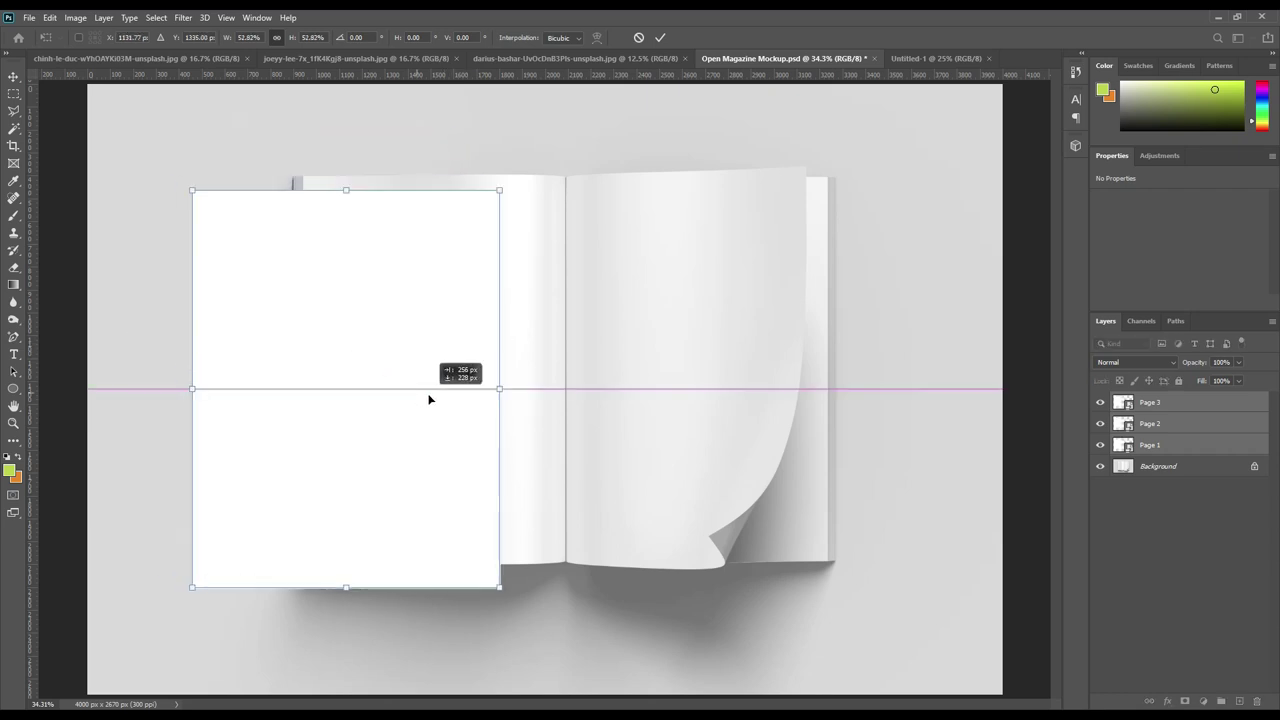
pyautogui.click(656, 39)
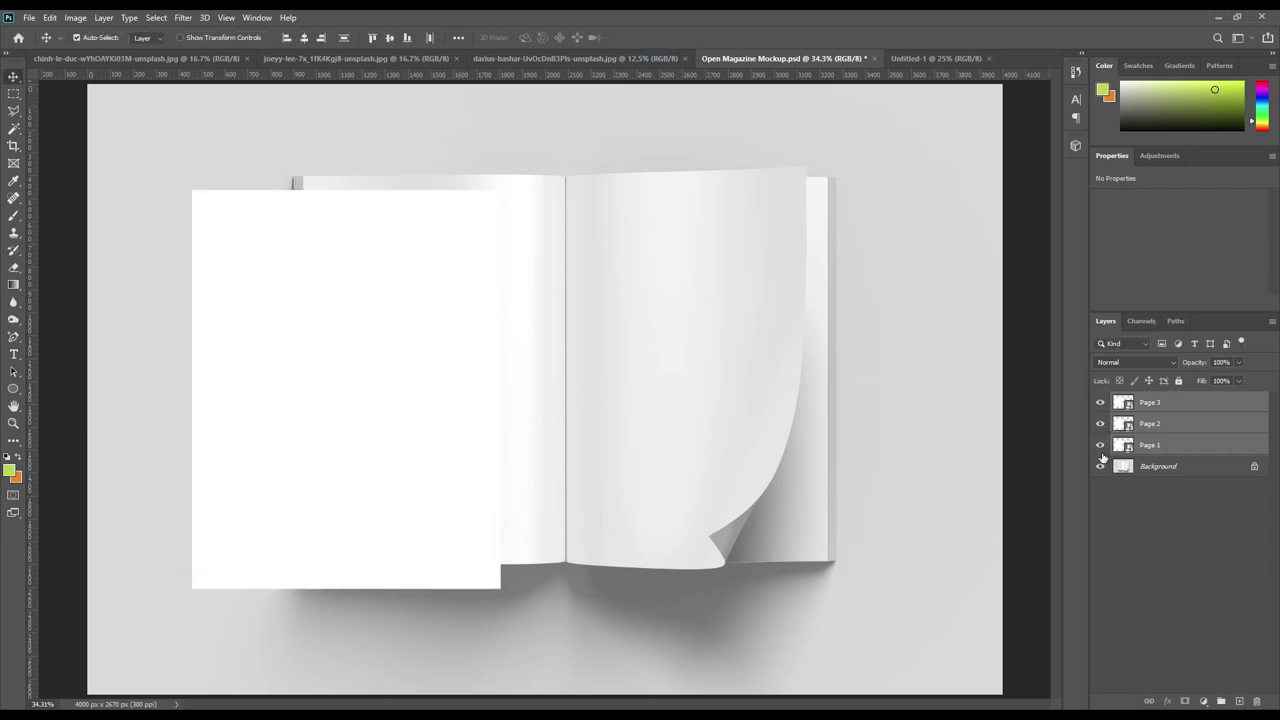
pyautogui.moveTo(1100, 445); pyautogui.dragTo(1102, 404)
pyautogui.click(1101, 403)
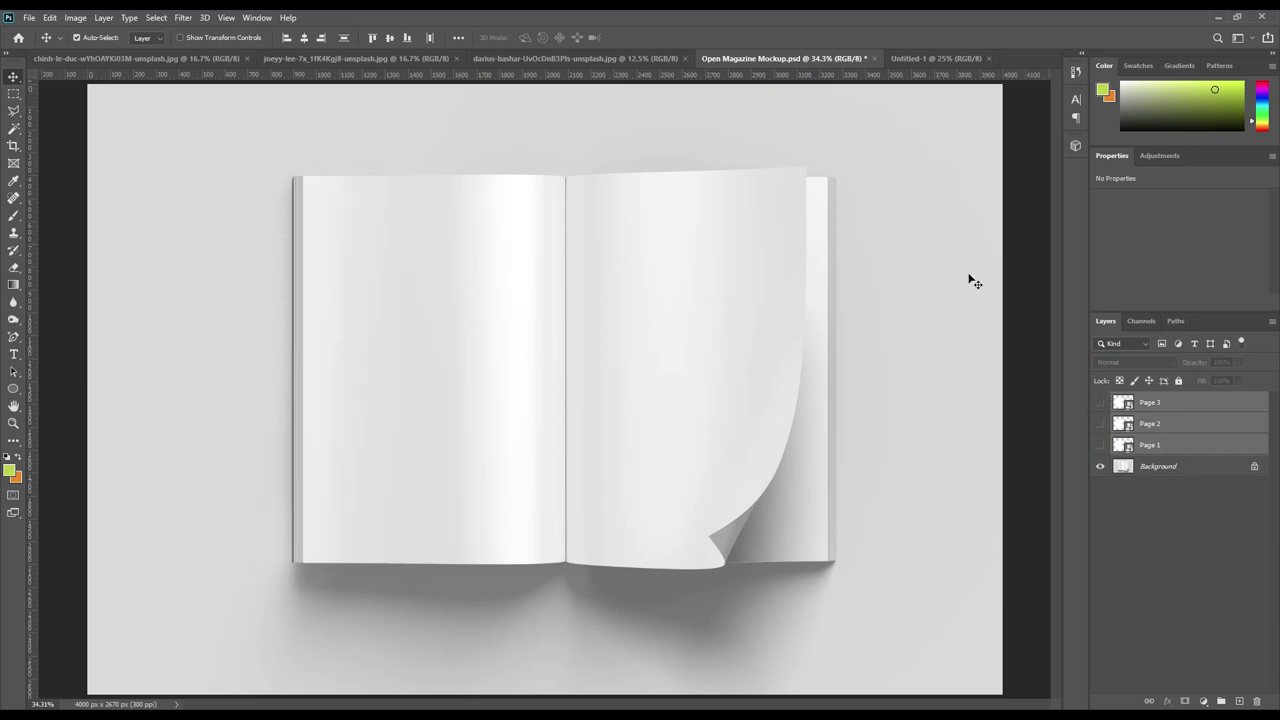
# Close Untitled-1, select the mockup Background layer and zoom in on the left page.
pyautogui.click(990, 59)
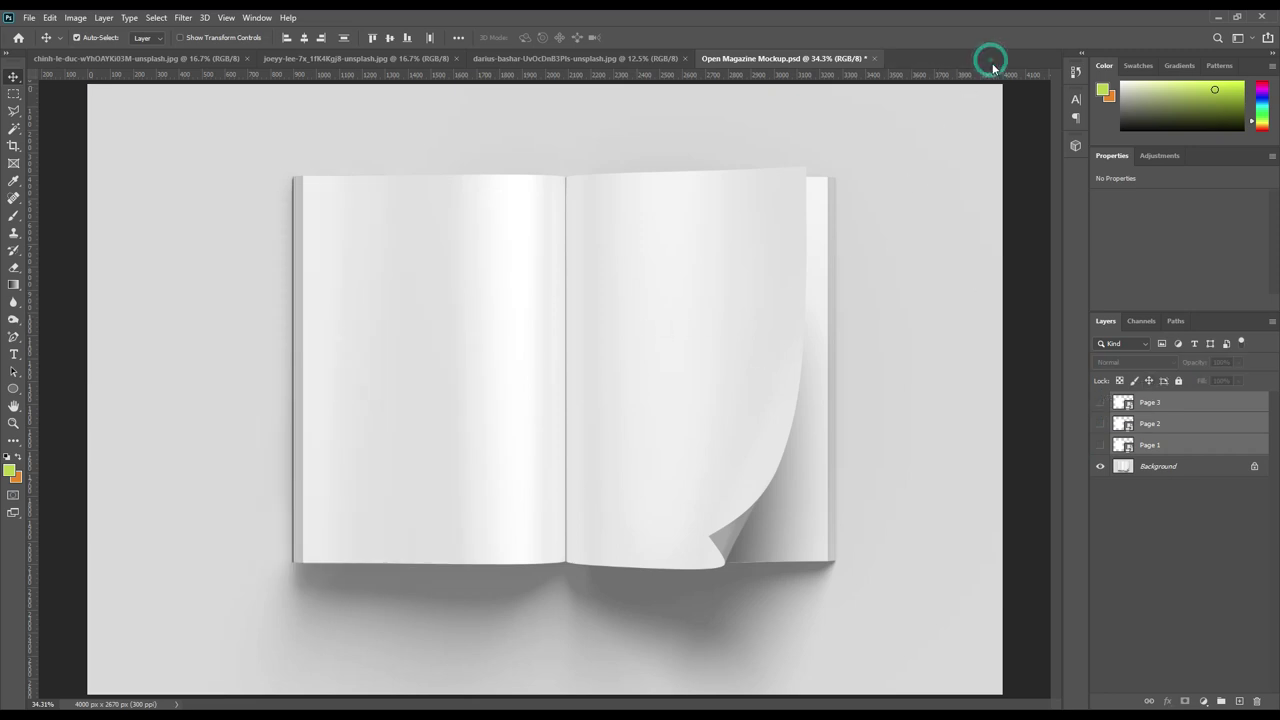
pyautogui.click(1164, 466)
pyautogui.hotkey('ctrl', '+')
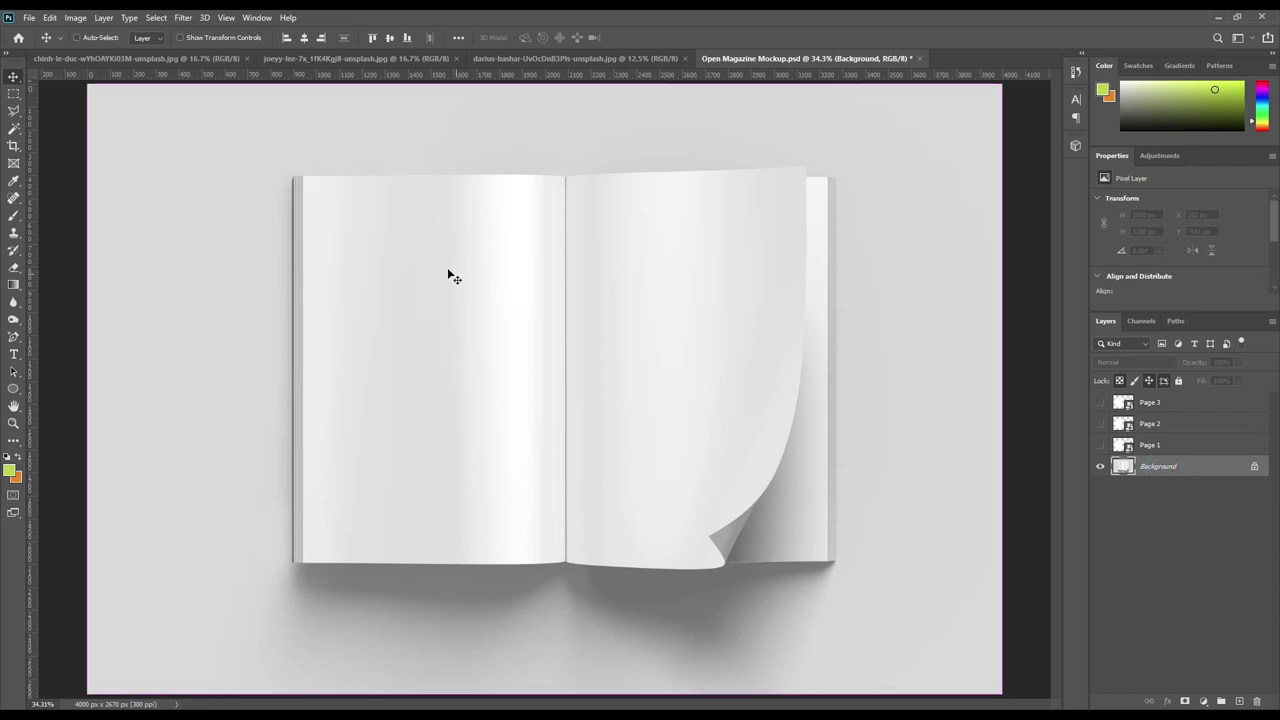
pyautogui.hotkey('ctrl', '+')
pyautogui.hotkey('ctrl', '+')
pyautogui.moveTo(326, 214)
pyautogui.mouseDown()
pyautogui.moveTo(611, 369)
pyautogui.moveTo(463, 471)
pyautogui.mouseUp()
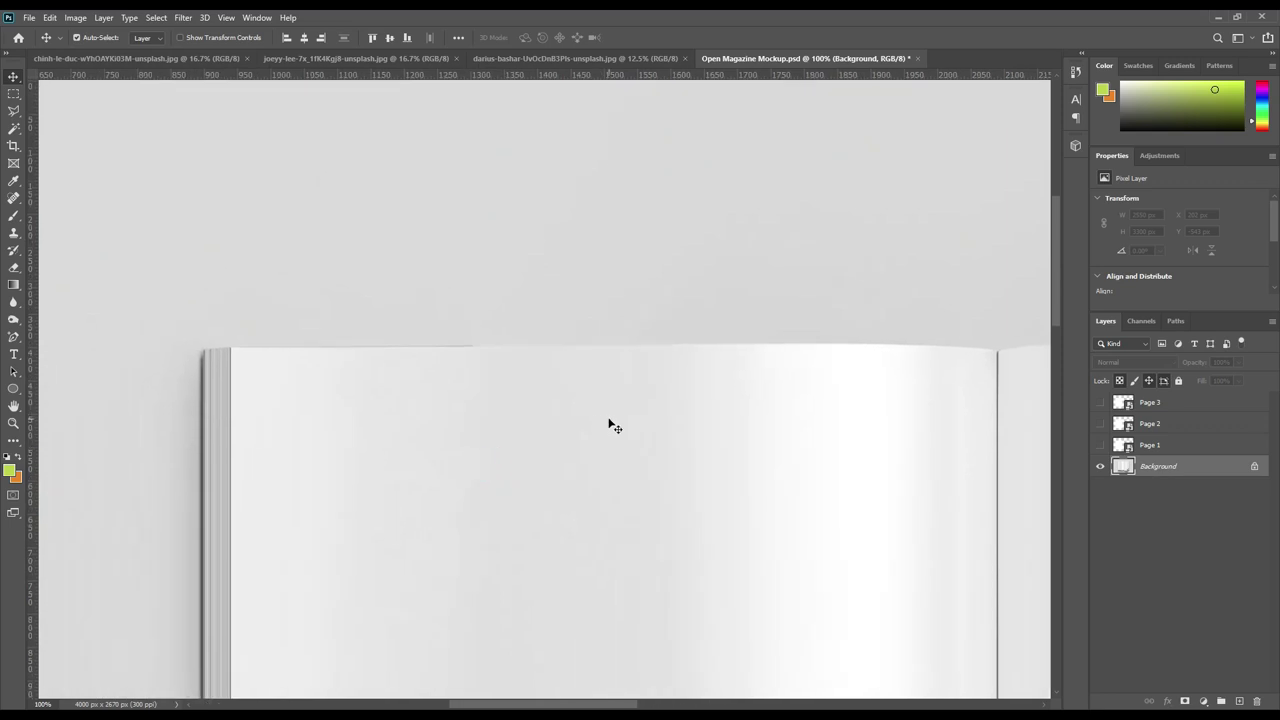
pyautogui.hotkey('ctrl', '+')
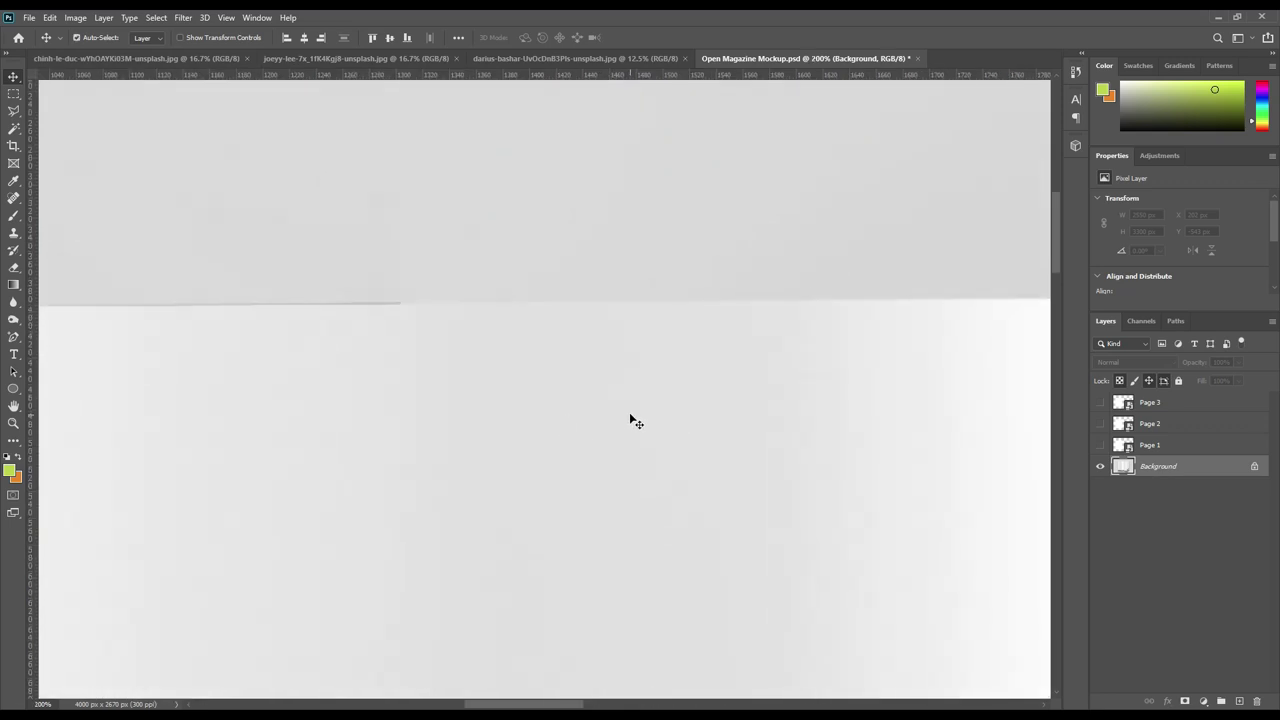
pyautogui.hotkey('ctrl', '-')
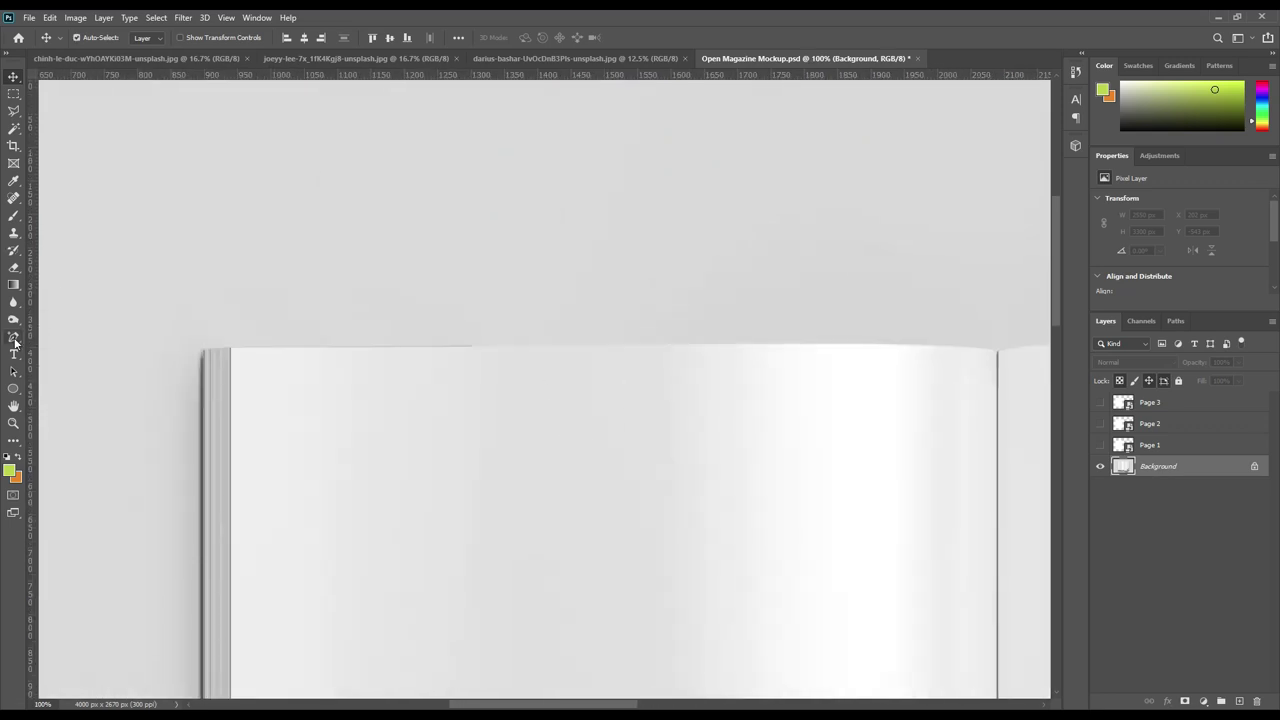
# Trace a black Pen shape through the left page's four corners as Shape 1.
pyautogui.rightClick(15, 342)
pyautogui.click(77, 340)
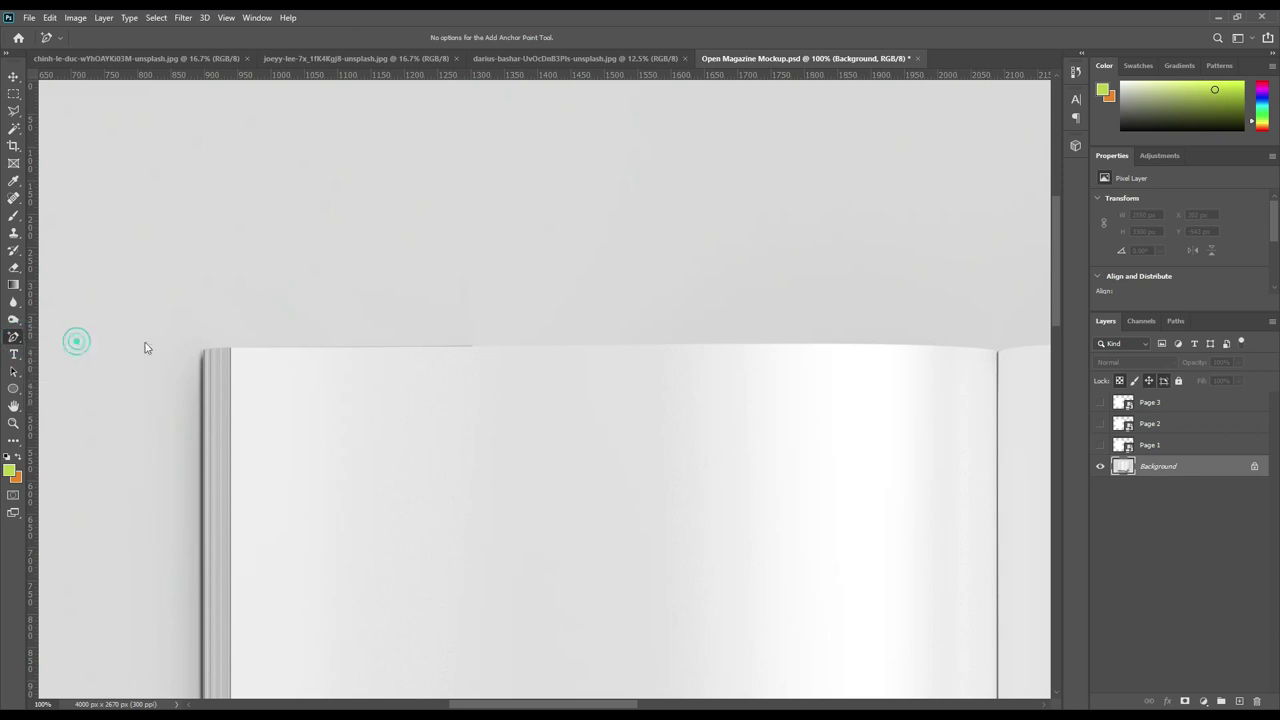
pyautogui.click(230, 349)
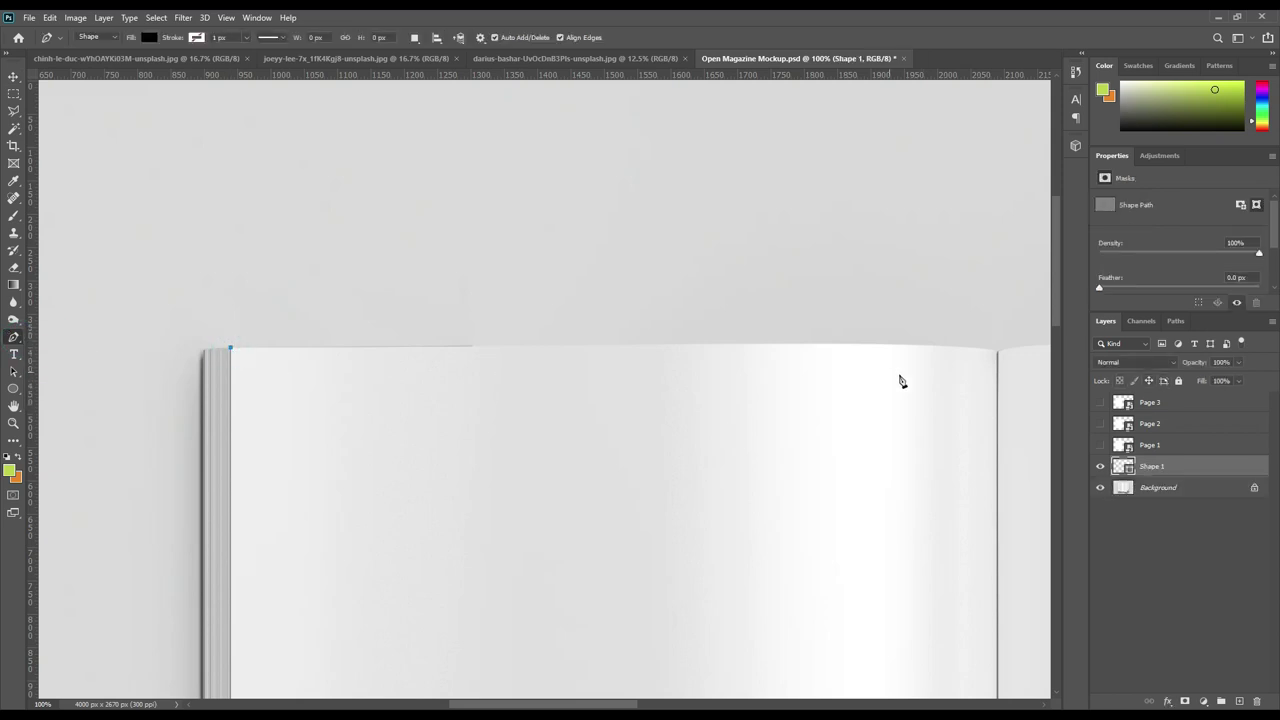
pyautogui.click(998, 351)
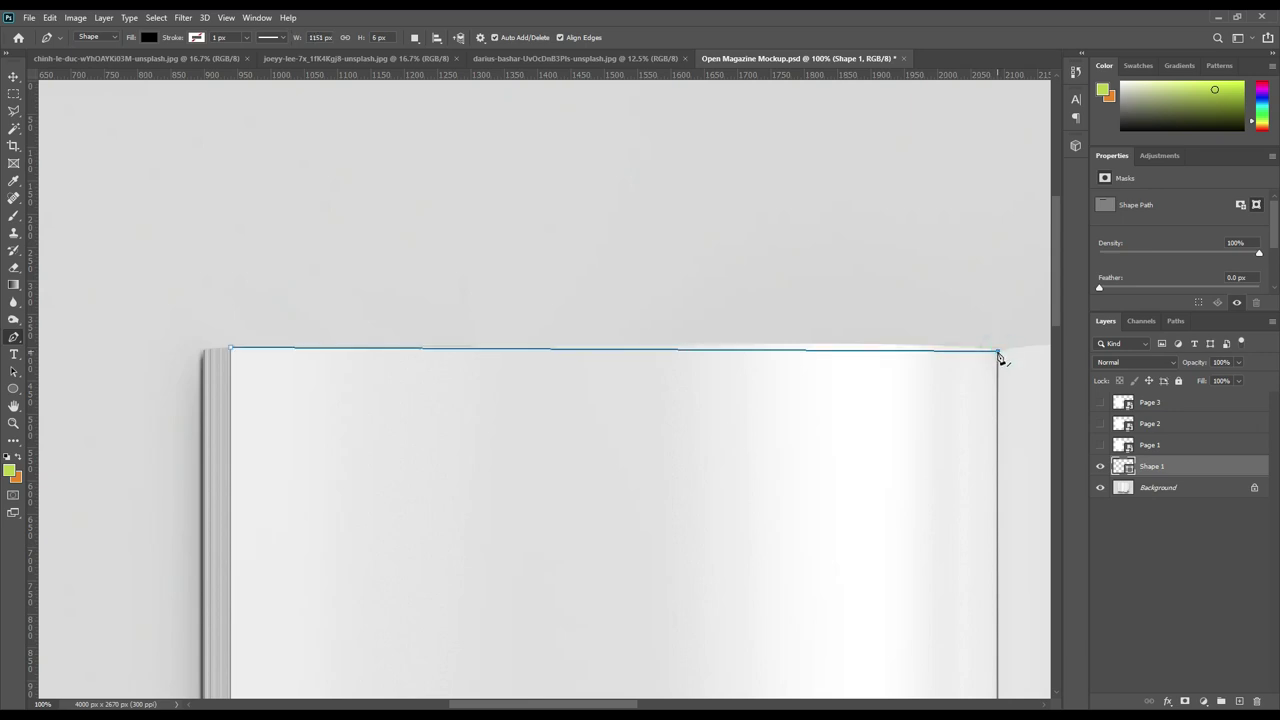
pyautogui.moveTo(998, 552); pyautogui.dragTo(957, 308)
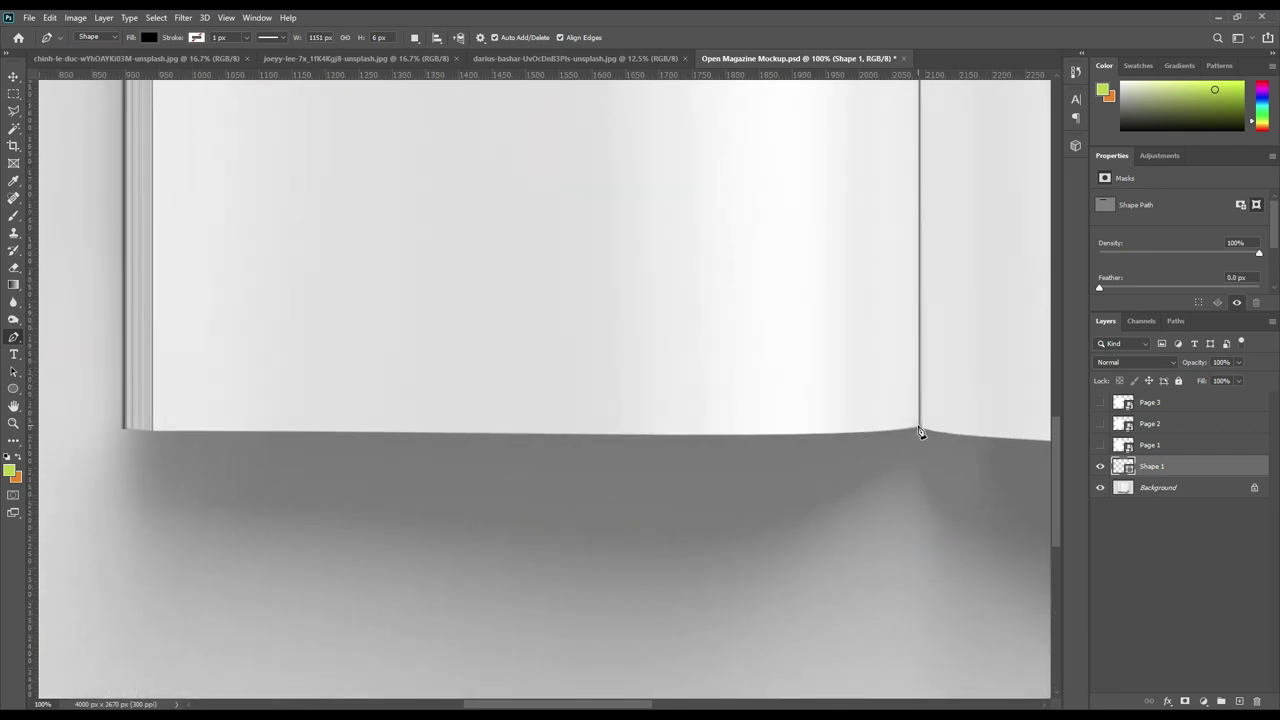
pyautogui.click(921, 430)
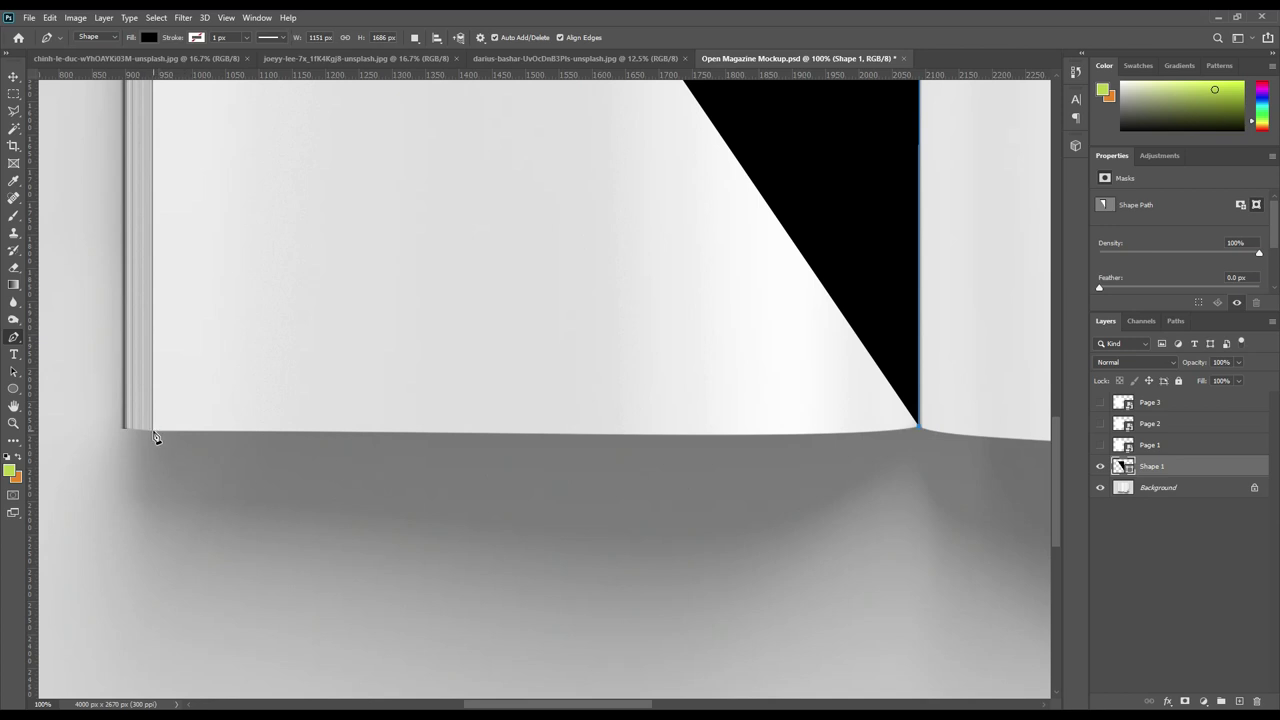
pyautogui.click(153, 431)
pyautogui.moveTo(309, 237)
pyautogui.mouseDown()
pyautogui.moveTo(559, 379)
pyautogui.moveTo(571, 497)
pyautogui.mouseUp()
pyautogui.click(449, 311)
pyautogui.moveTo(729, 457); pyautogui.dragTo(551, 435)
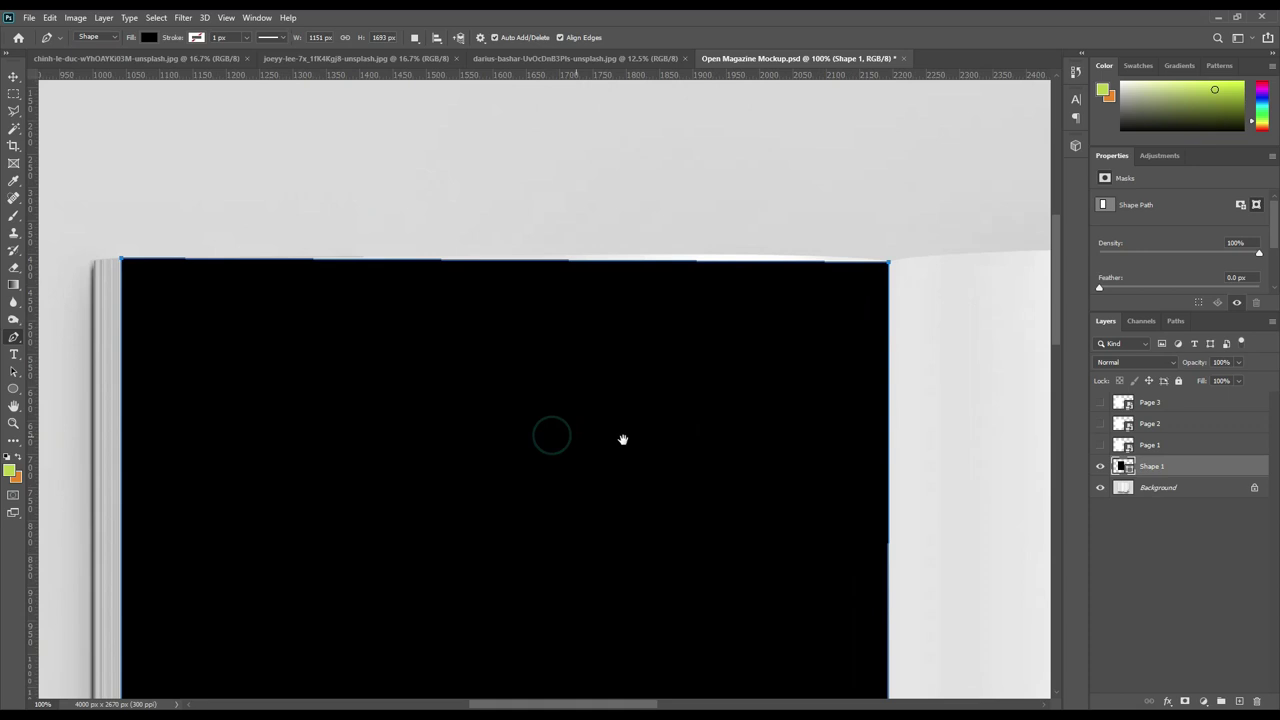
# Set Shape 1 opacity to 0% and add anchor points bowing its top edge to the page curve.
pyautogui.press('0')
pyautogui.press('0')
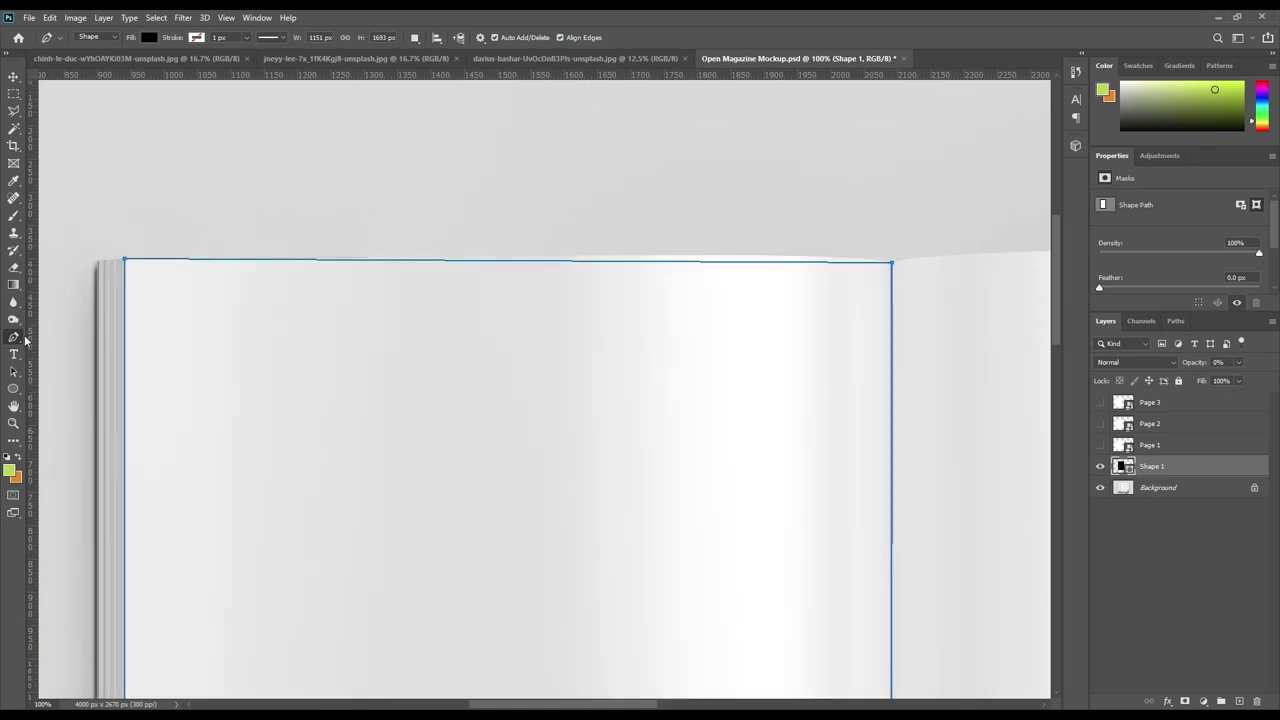
pyautogui.rightClick(25, 340)
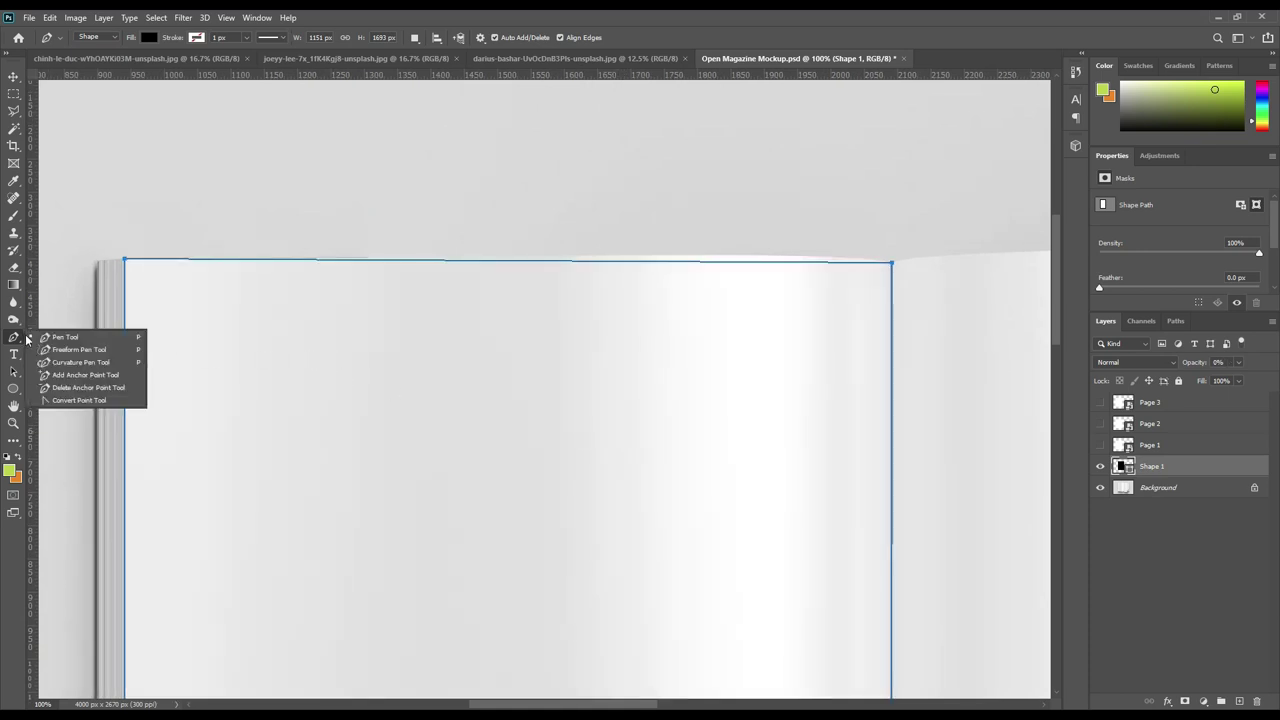
pyautogui.click(62, 376)
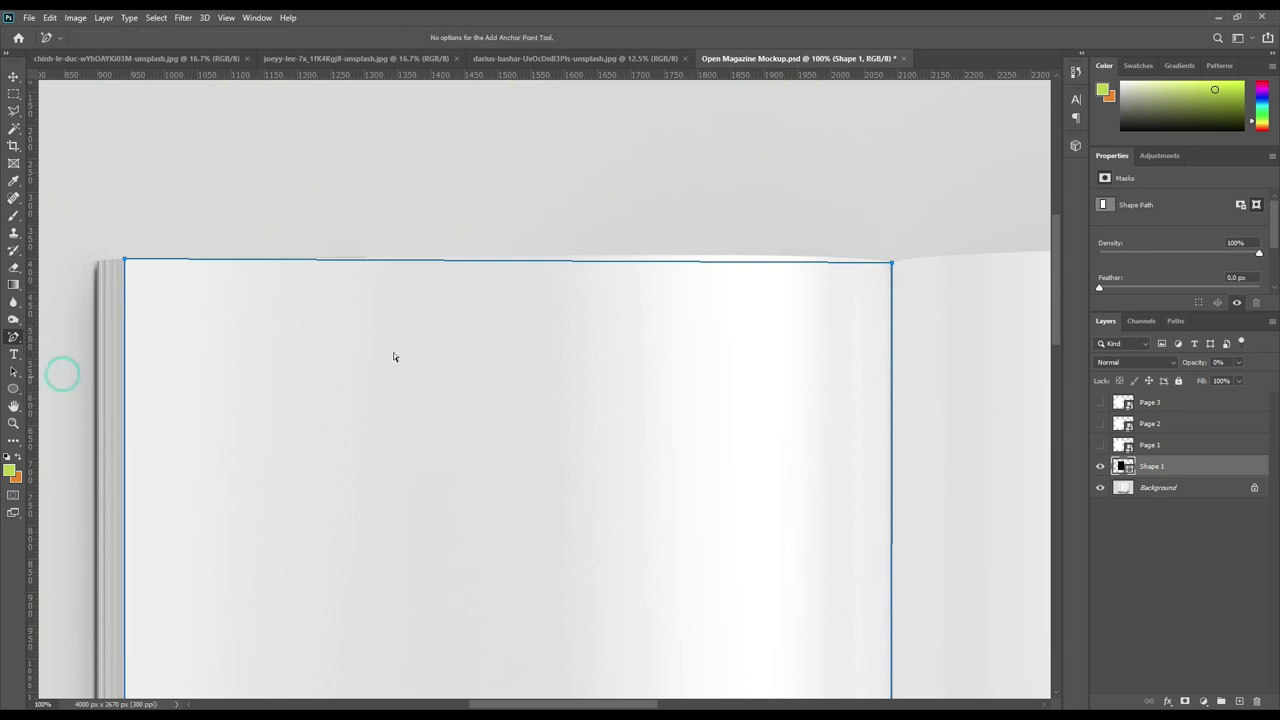
pyautogui.click(720, 262)
pyautogui.moveTo(781, 357); pyautogui.dragTo(782, 351)
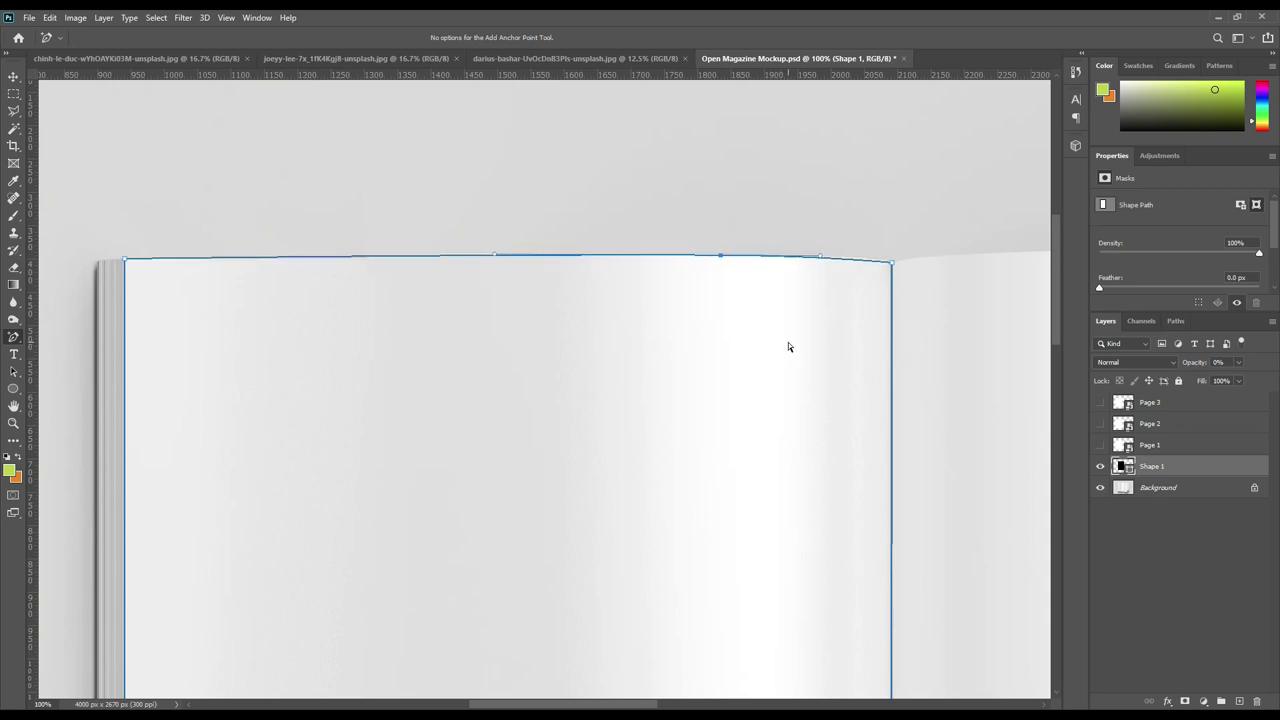
pyautogui.click(913, 249)
pyautogui.click(337, 259)
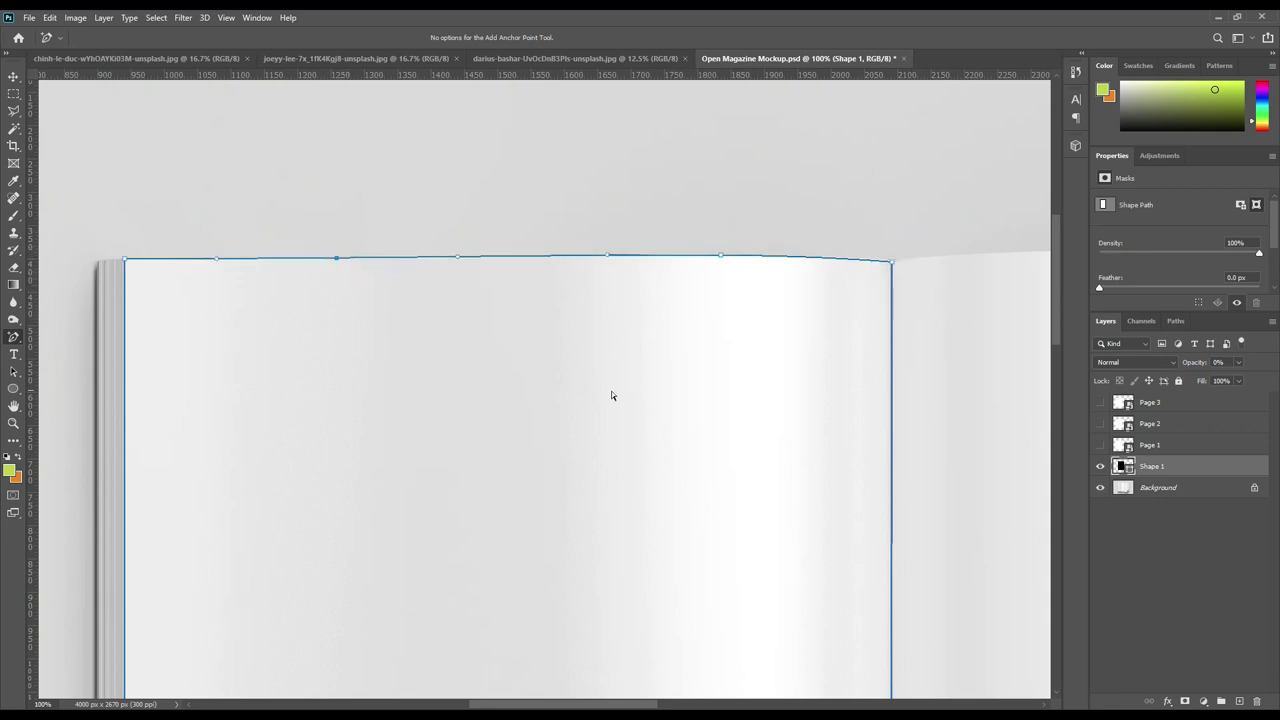
# Bend Shape 1's bottom edge down to follow the left page's curved bottom.
pyautogui.moveTo(646, 518)
pyautogui.mouseDown()
pyautogui.moveTo(660, 505)
pyautogui.moveTo(660, 394)
pyautogui.mouseUp()
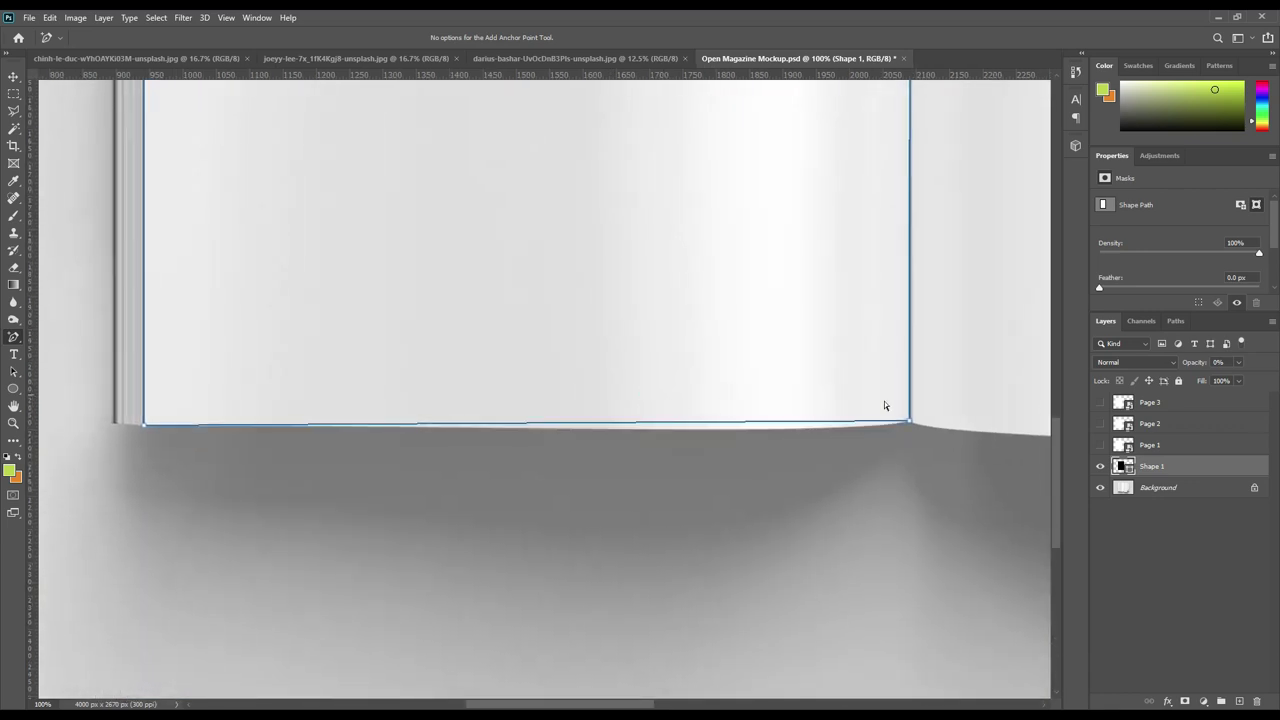
pyautogui.click(908, 420)
pyautogui.moveTo(782, 425); pyautogui.dragTo(794, 455)
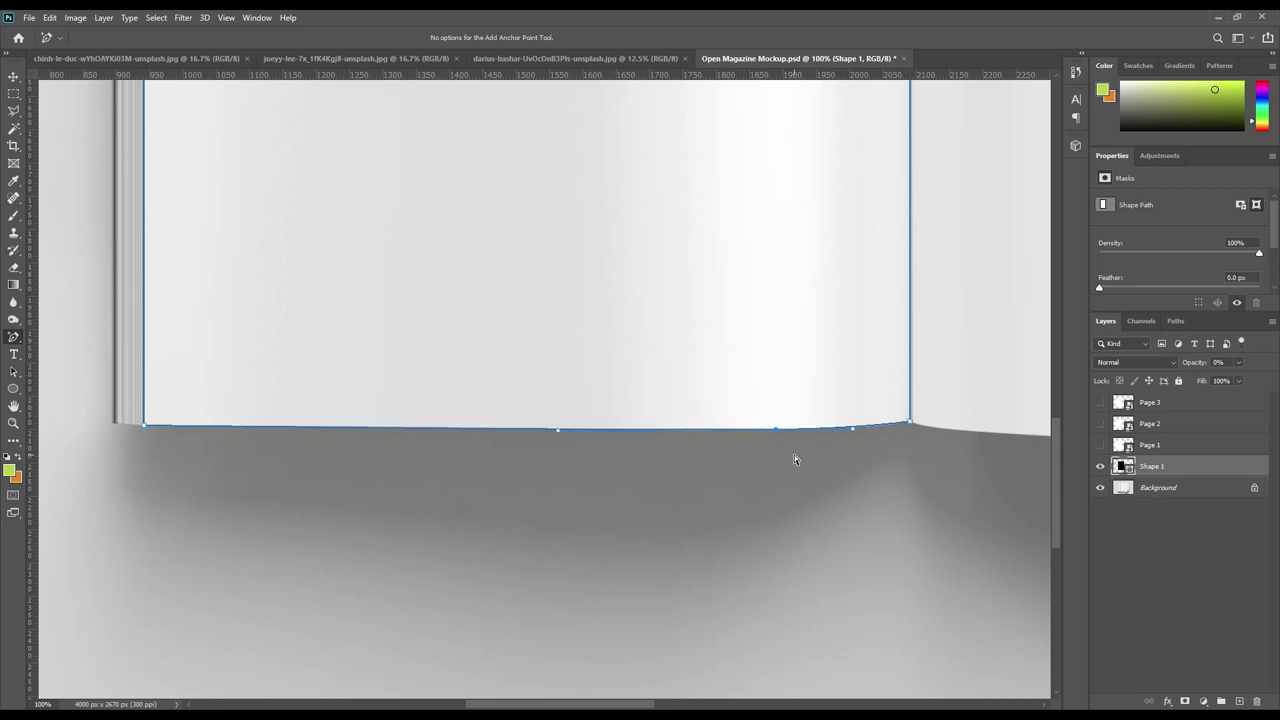
pyautogui.click(924, 411)
pyautogui.scroll(5, 569, 220)
pyautogui.moveTo(580, 368)
pyautogui.mouseDown()
pyautogui.moveTo(569, 491)
pyautogui.moveTo(357, 440)
pyautogui.mouseUp()
pyautogui.moveTo(869, 449)
pyautogui.mouseDown()
pyautogui.moveTo(546, 449)
pyautogui.moveTo(526, 575)
pyautogui.moveTo(420, 557)
pyautogui.moveTo(465, 541)
pyautogui.mouseUp()
pyautogui.rightClick(14, 337)
pyautogui.click(50, 340)
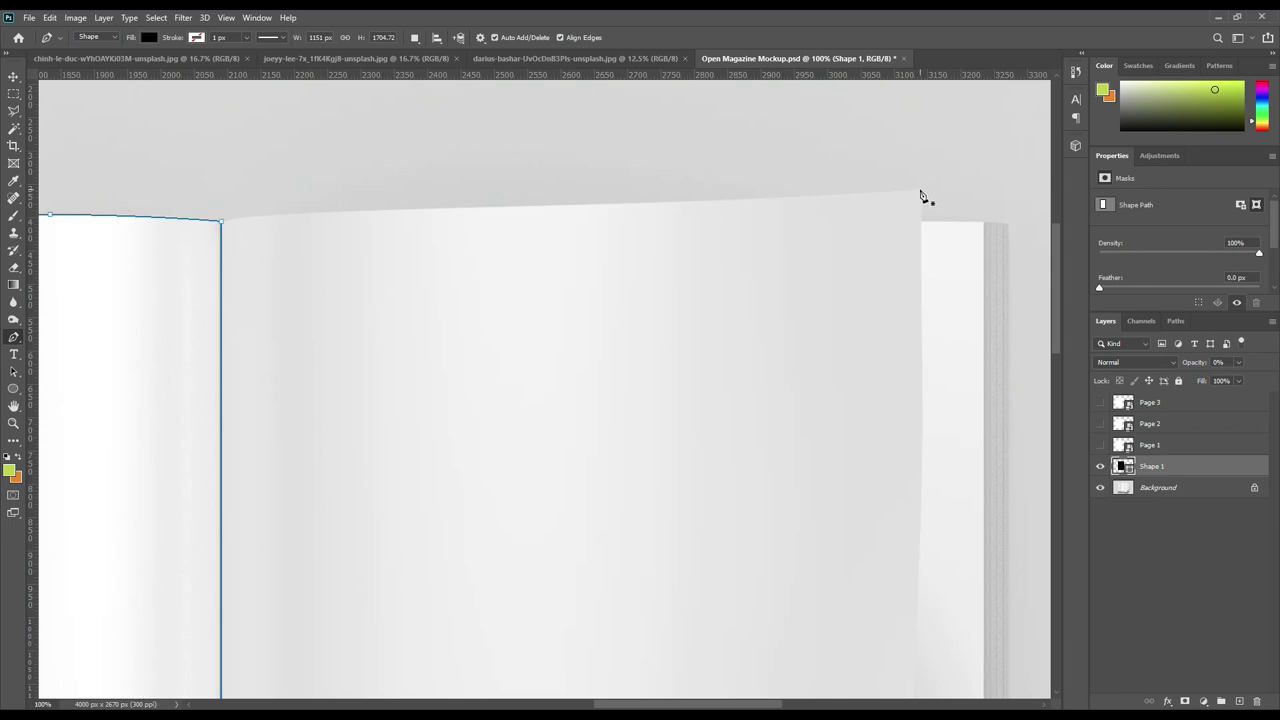
# Trace the right page's corners, fold and curl tip as Shape 2 at 0% opacity.
pyautogui.click(921, 189)
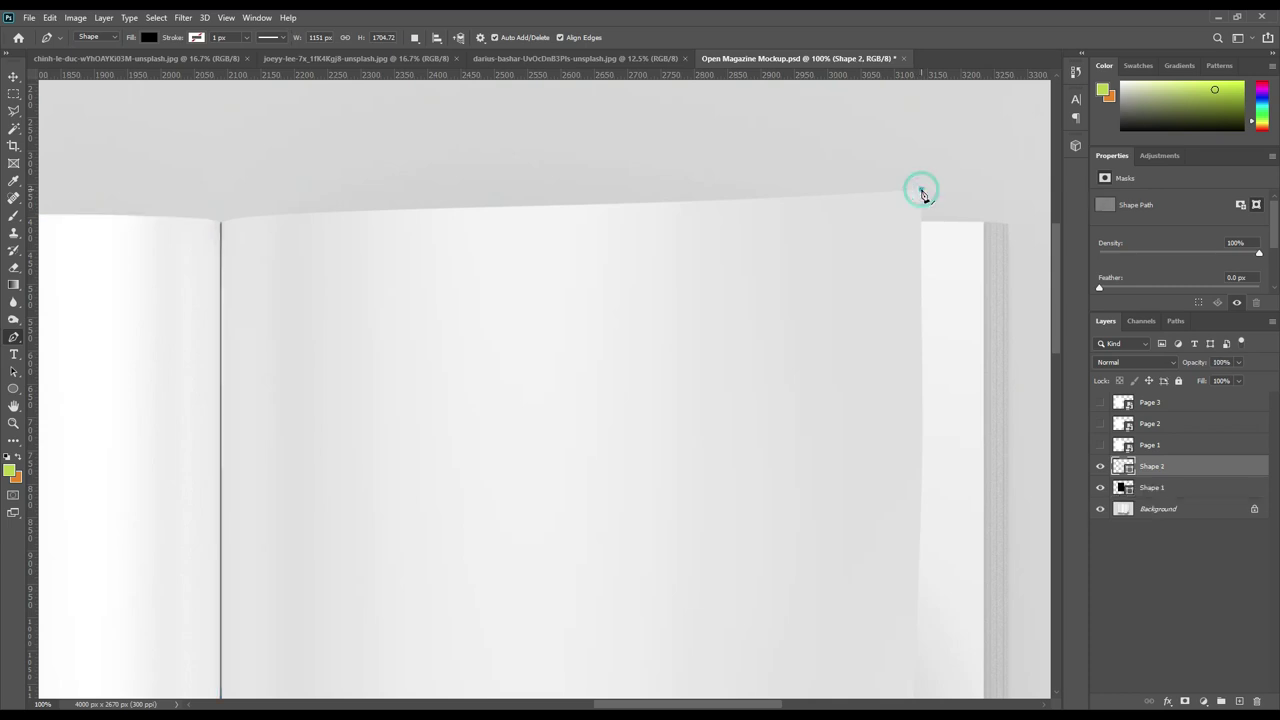
pyautogui.click(221, 223)
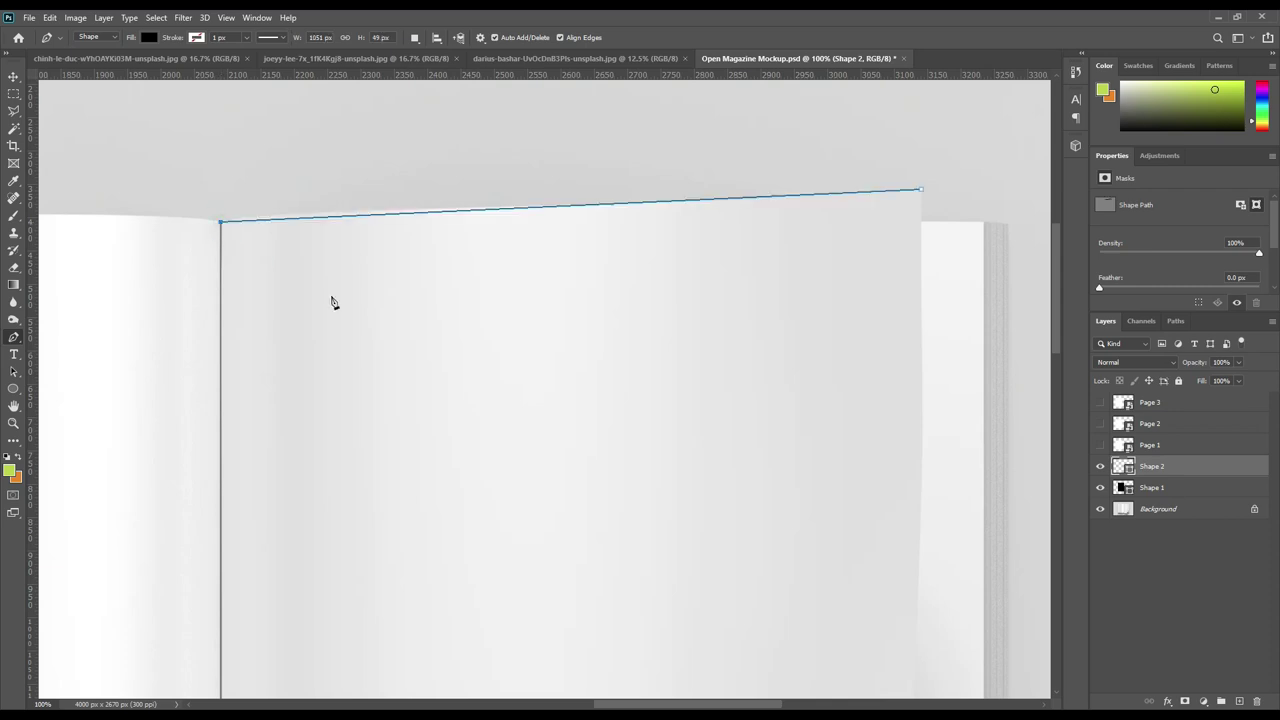
pyautogui.moveTo(577, 509)
pyautogui.mouseDown()
pyautogui.moveTo(603, 331)
pyautogui.moveTo(414, 457)
pyautogui.mouseUp()
pyautogui.click(404, 405)
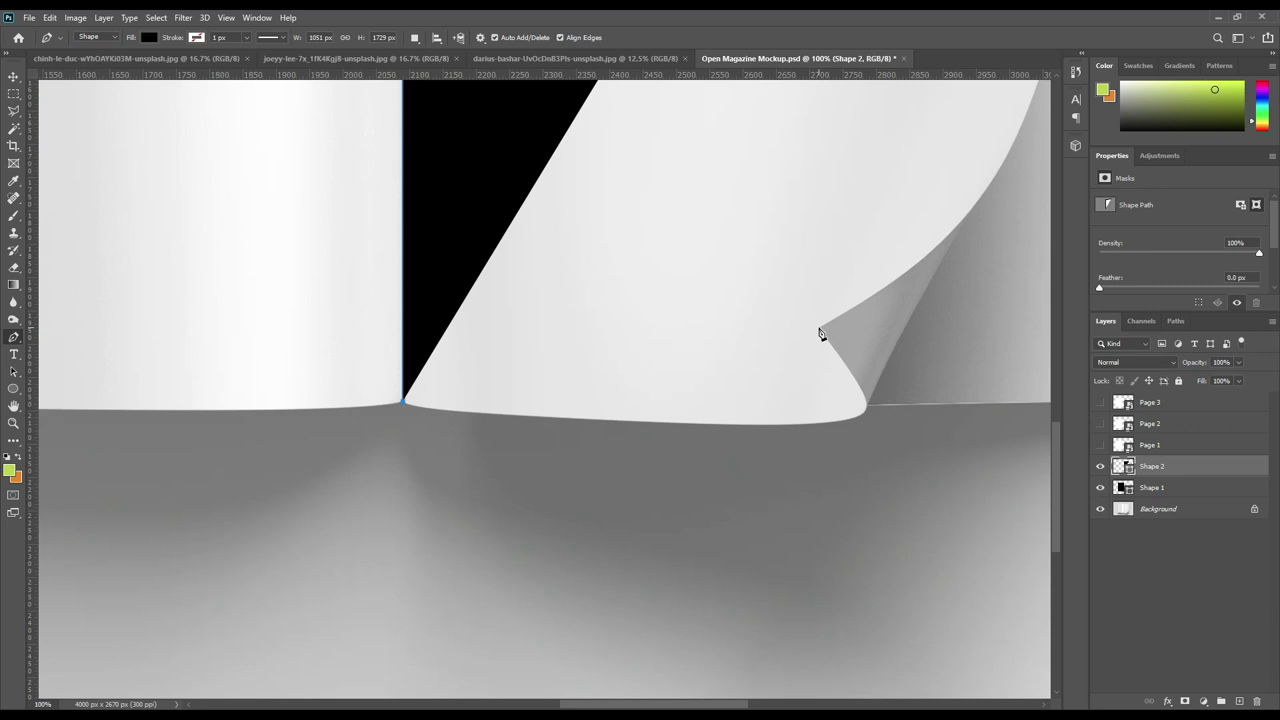
pyautogui.click(820, 330)
pyautogui.moveTo(906, 266)
pyautogui.mouseDown()
pyautogui.moveTo(892, 343)
pyautogui.moveTo(817, 508)
pyautogui.moveTo(866, 371)
pyautogui.moveTo(902, 510)
pyautogui.mouseUp()
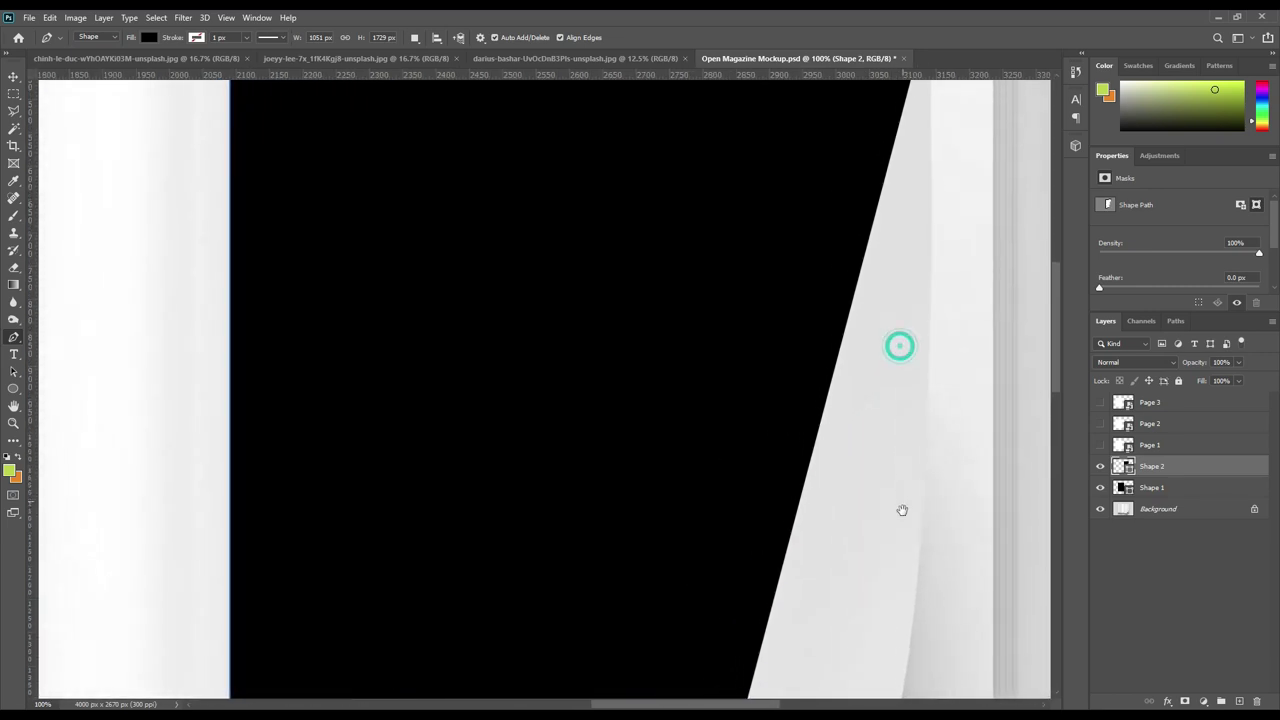
pyautogui.moveTo(905, 146); pyautogui.dragTo(911, 471)
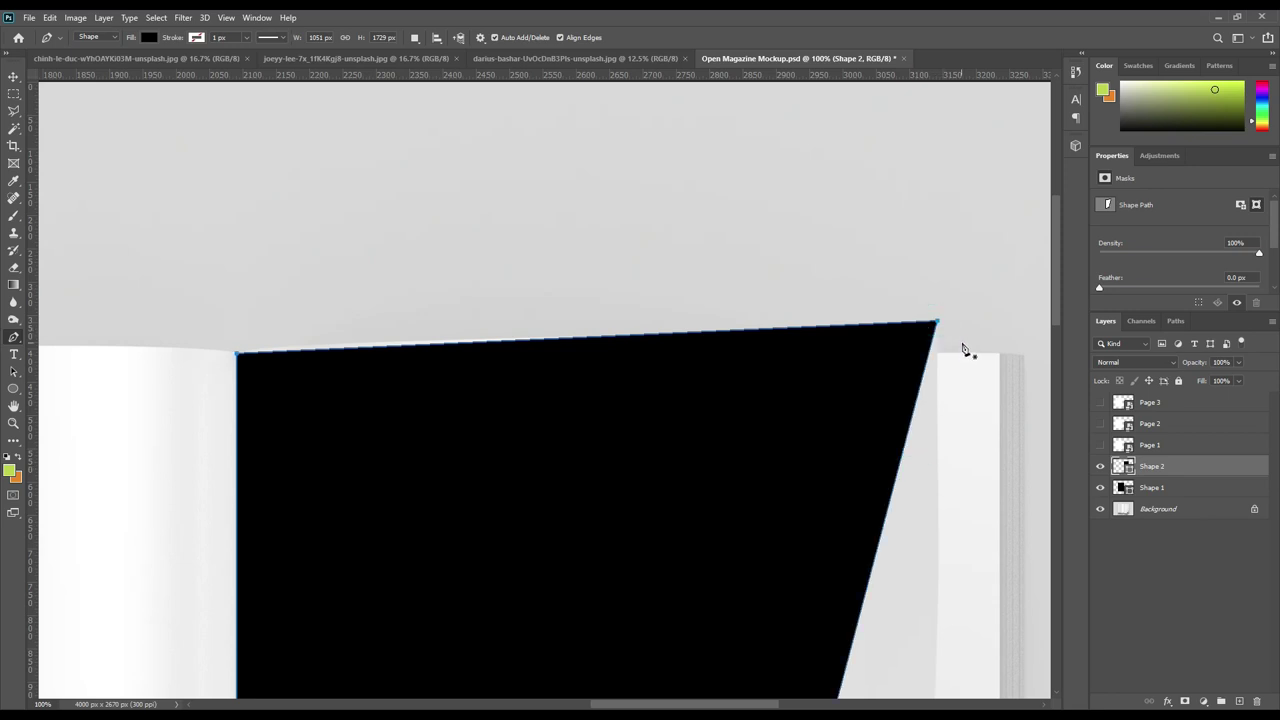
pyautogui.press('0')
pyautogui.press('0')
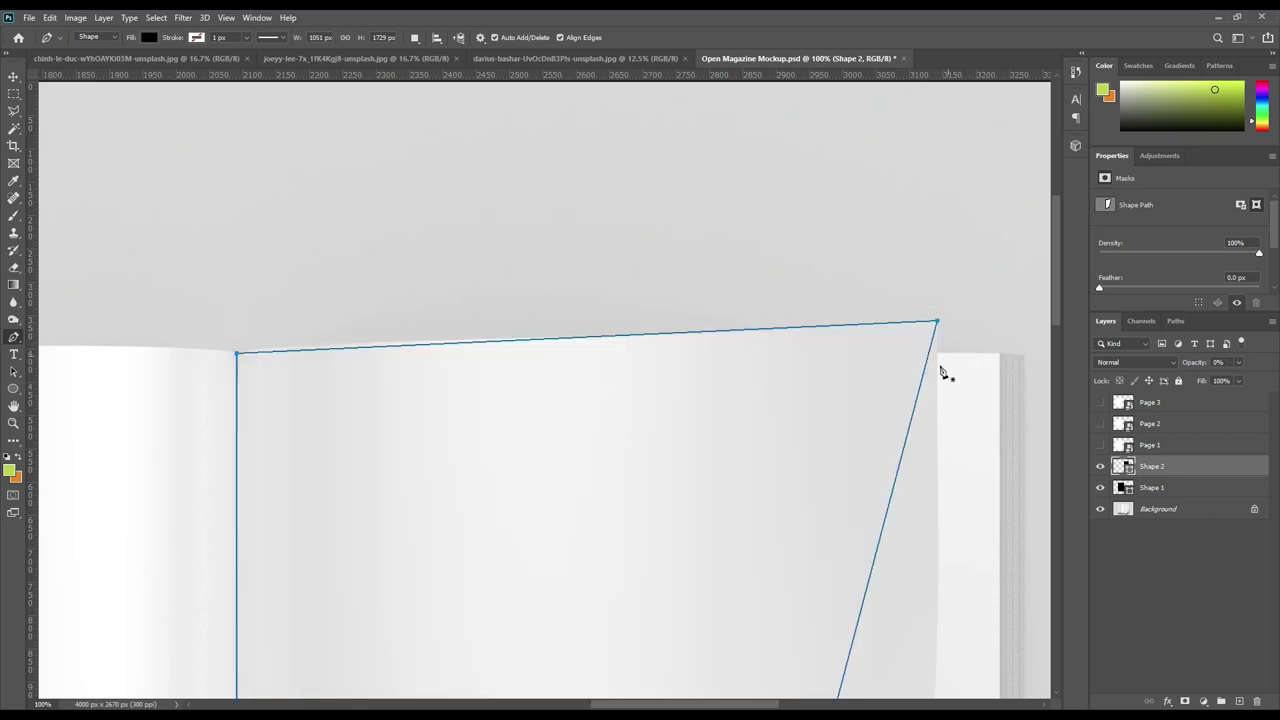
# Add anchor points on Shape 2's top edge, nudging them up to bow the edge.
pyautogui.click(14, 337)
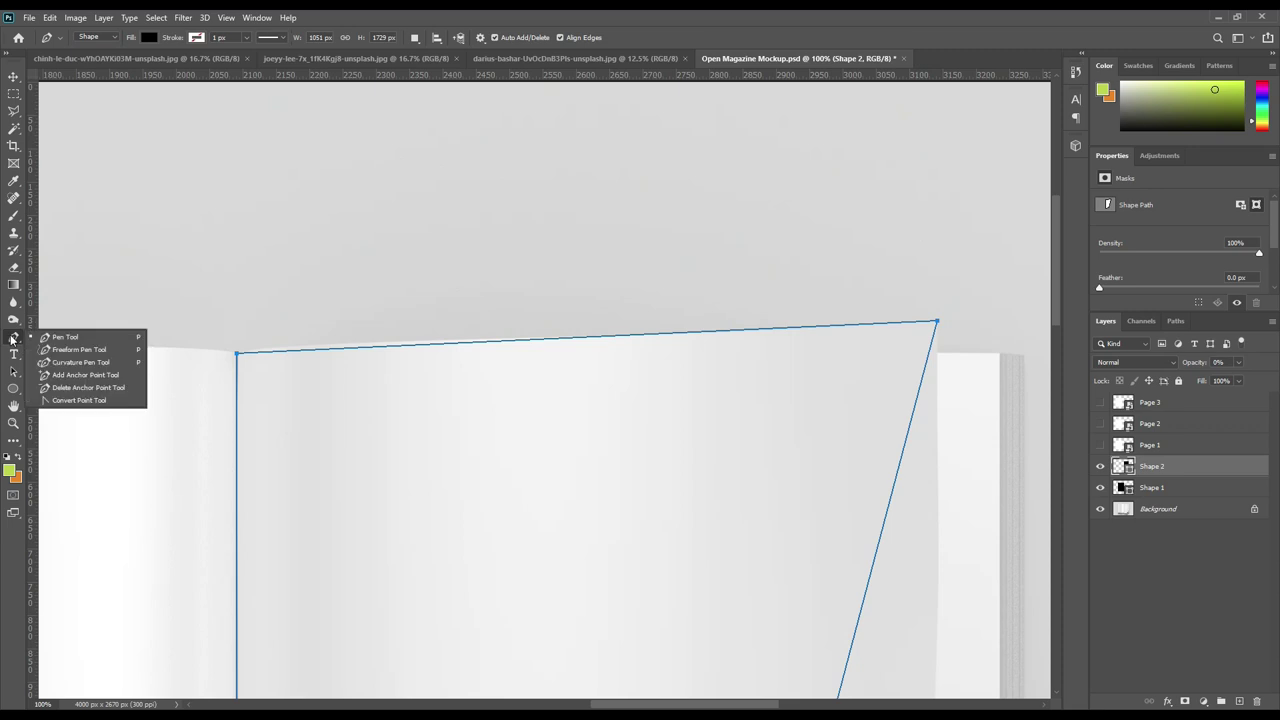
pyautogui.click(70, 384)
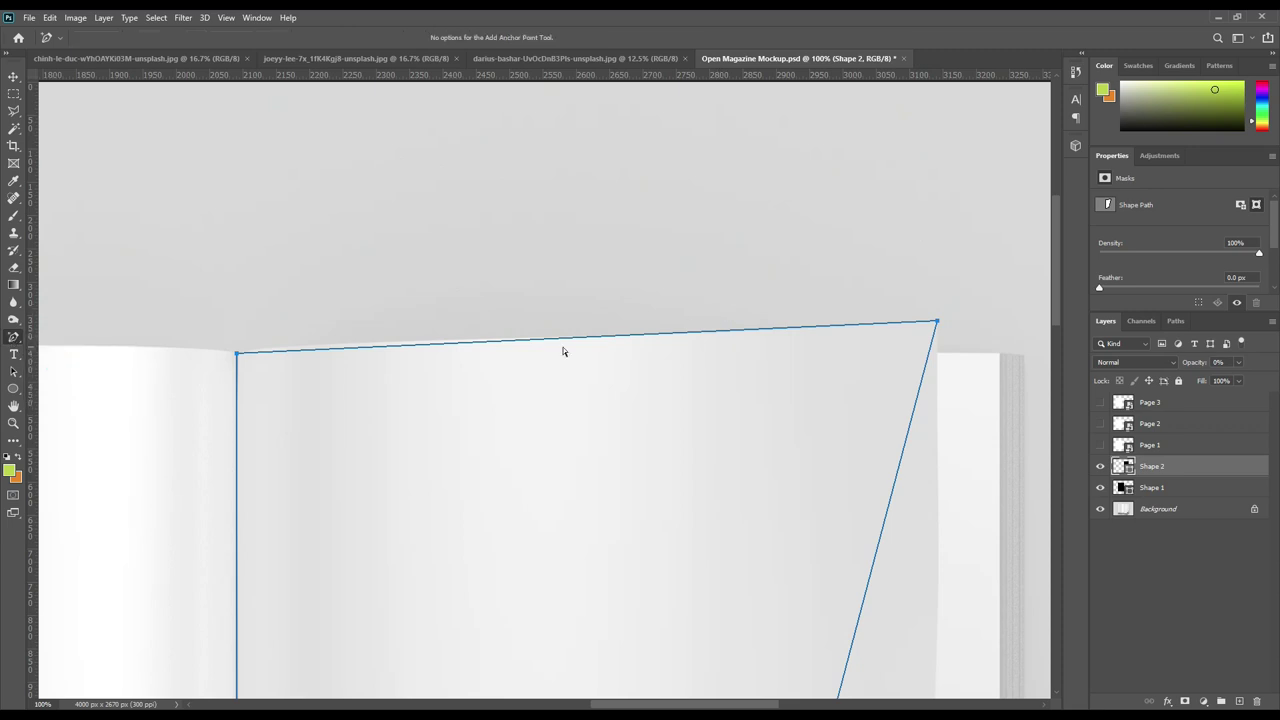
pyautogui.click(364, 346)
pyautogui.press('Up')
pyautogui.press('Up')
pyautogui.press('Up')
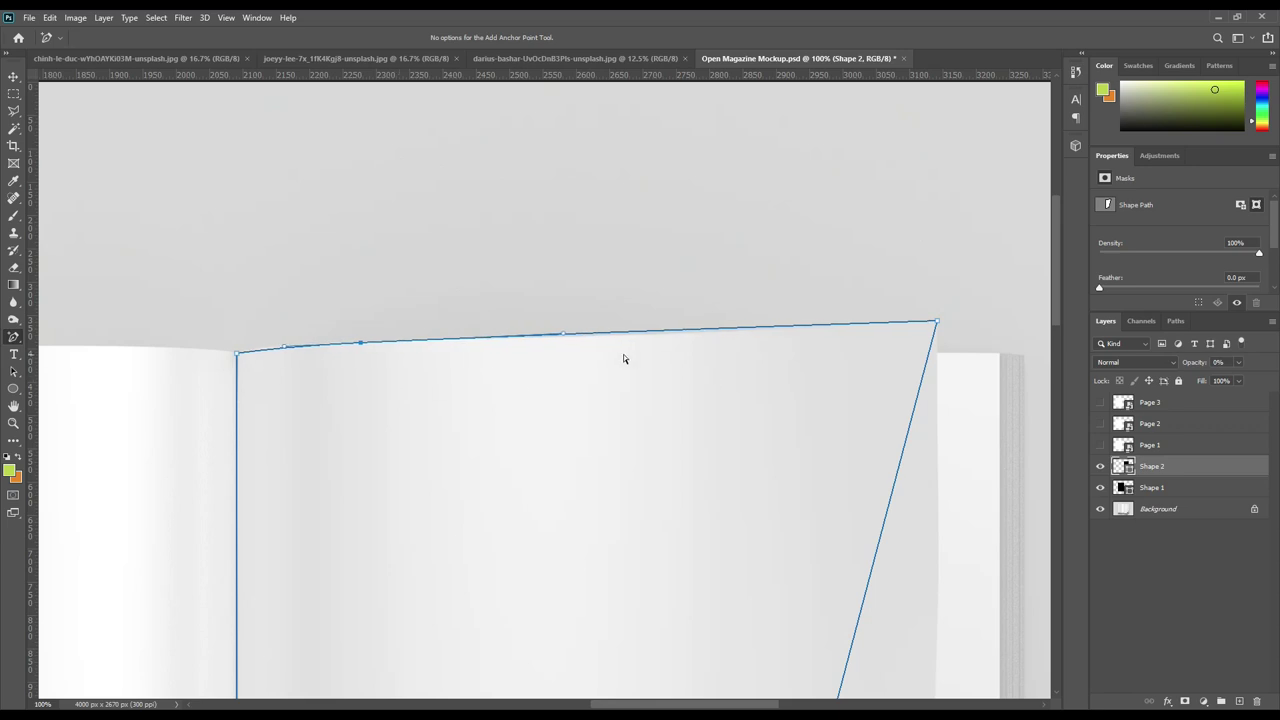
pyautogui.click(644, 333)
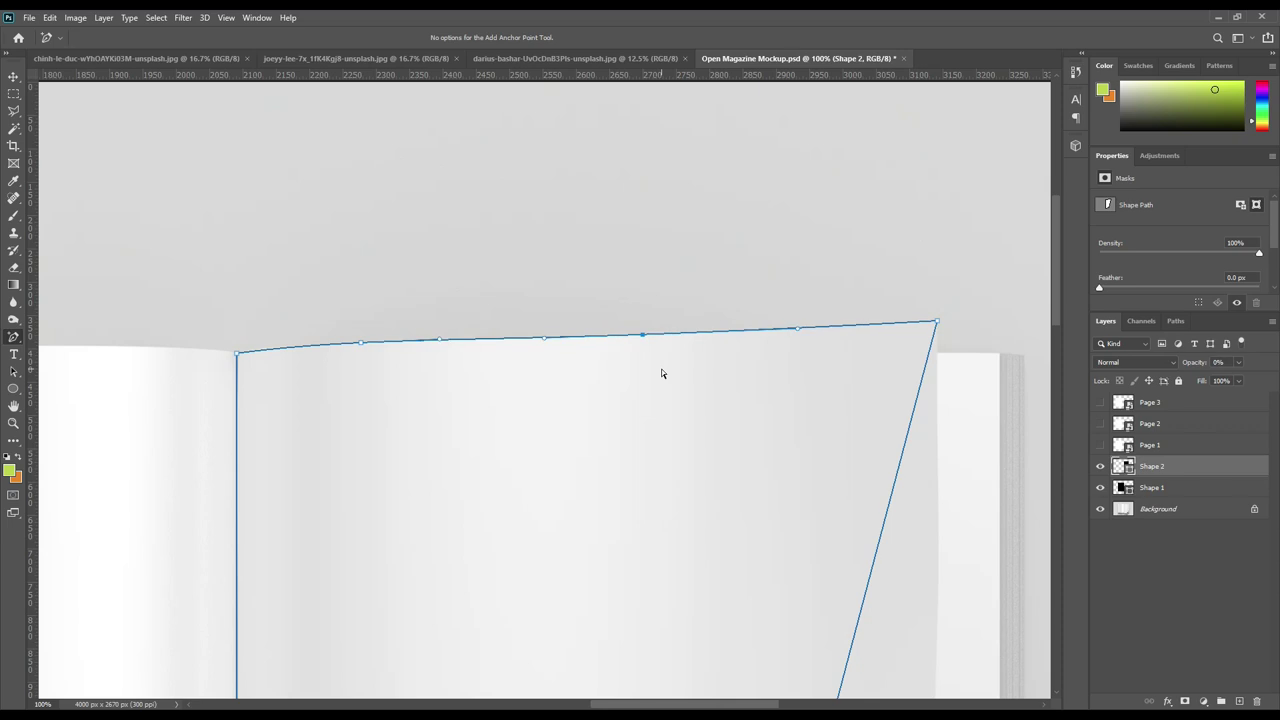
# Add and nudge points on Shape 2's outer edge so it follows the page curl.
pyautogui.moveTo(716, 556); pyautogui.dragTo(758, 445)
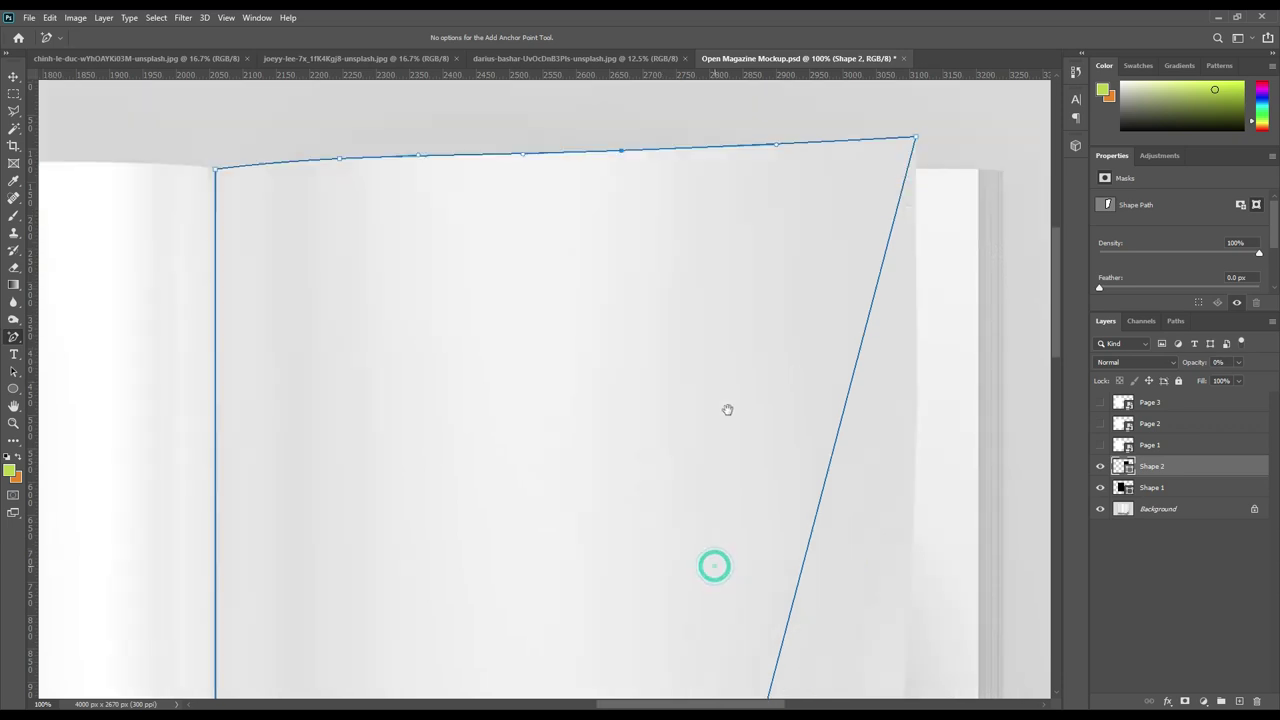
pyautogui.click(667, 388)
pyautogui.moveTo(667, 388); pyautogui.dragTo(817, 408)
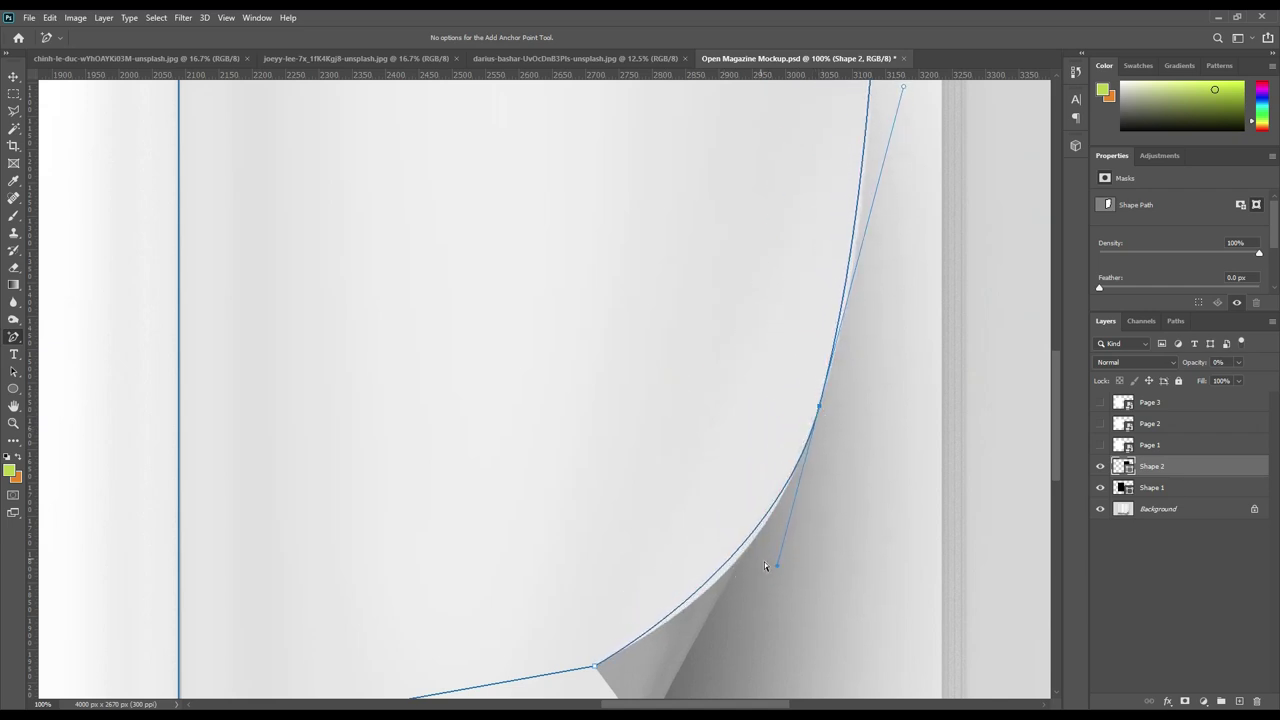
pyautogui.click(742, 547)
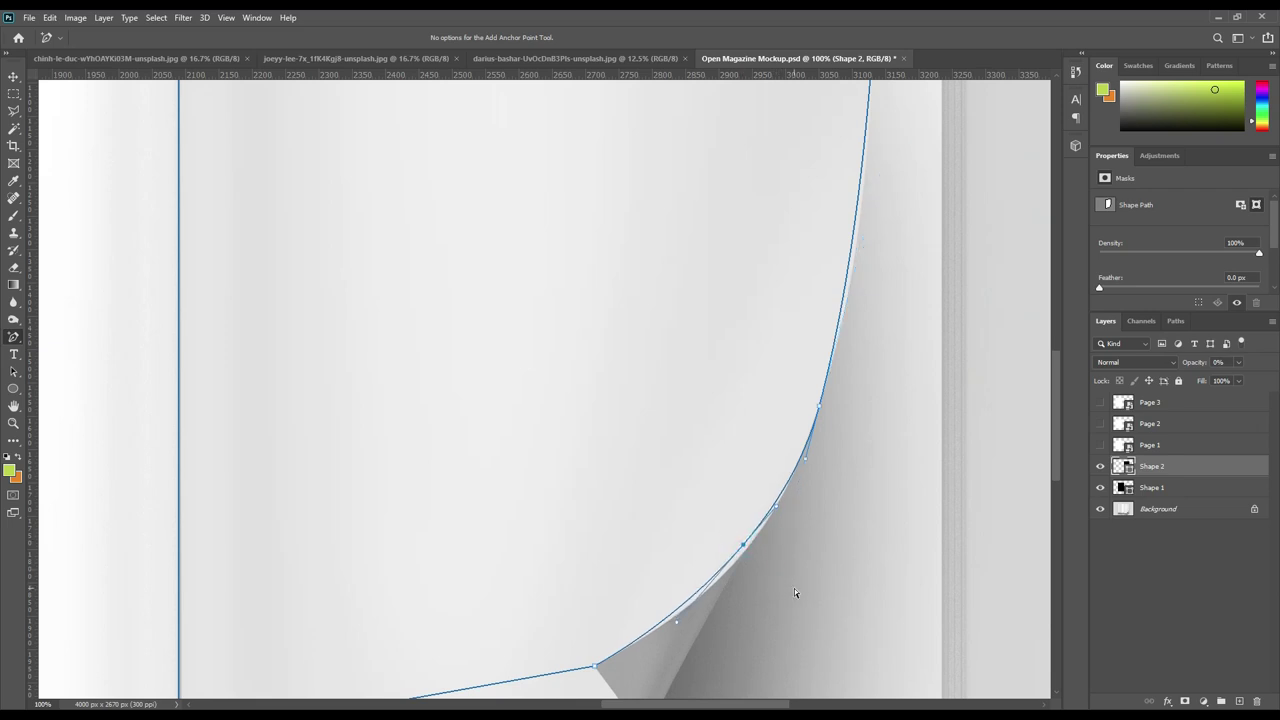
pyautogui.press('Down')
pyautogui.press('Down')
pyautogui.press('Down')
pyautogui.press('Down')
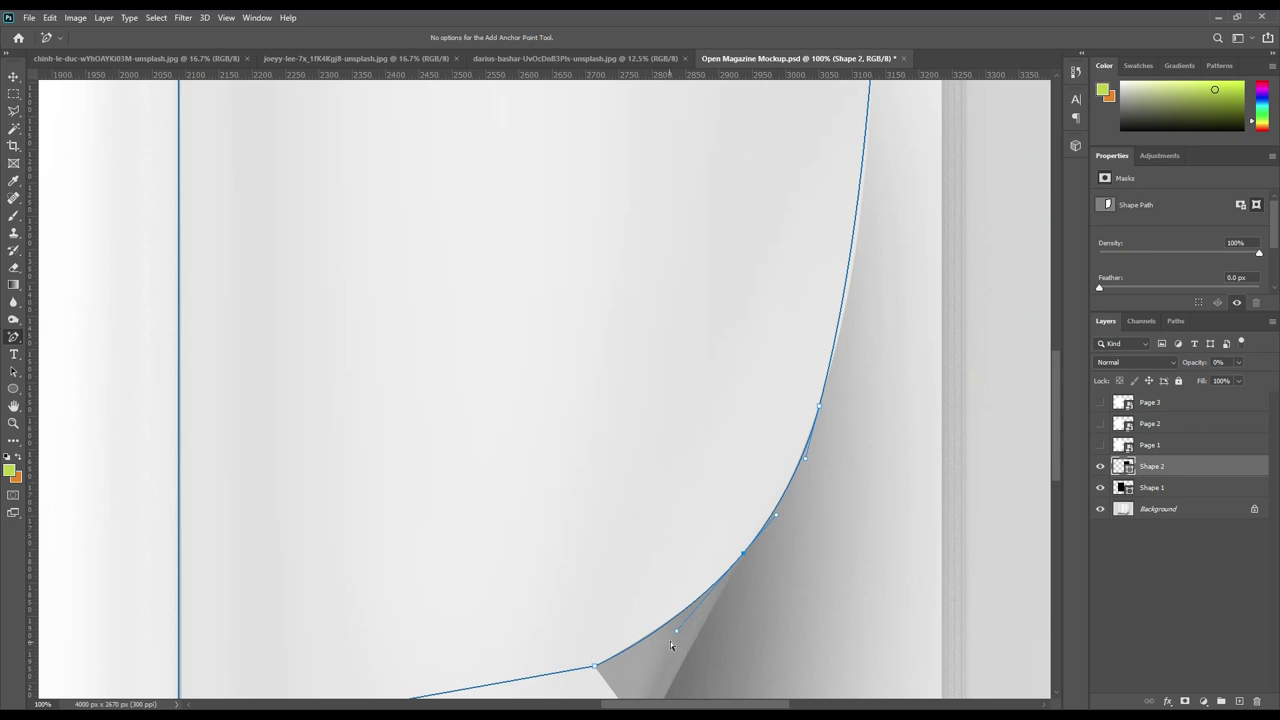
pyautogui.moveTo(676, 629); pyautogui.dragTo(676, 624)
pyautogui.moveTo(912, 308); pyautogui.dragTo(824, 534)
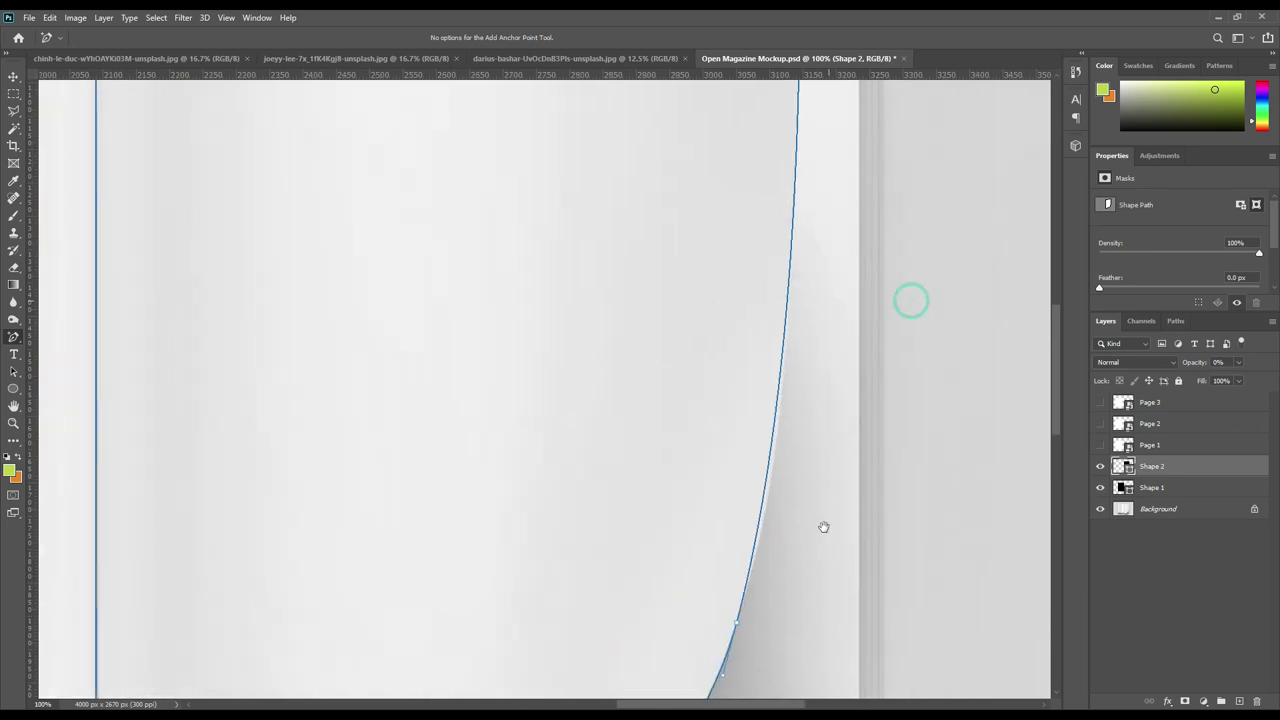
pyautogui.click(766, 466)
pyautogui.press('Right')
pyautogui.press('Right')
pyautogui.press('Right')
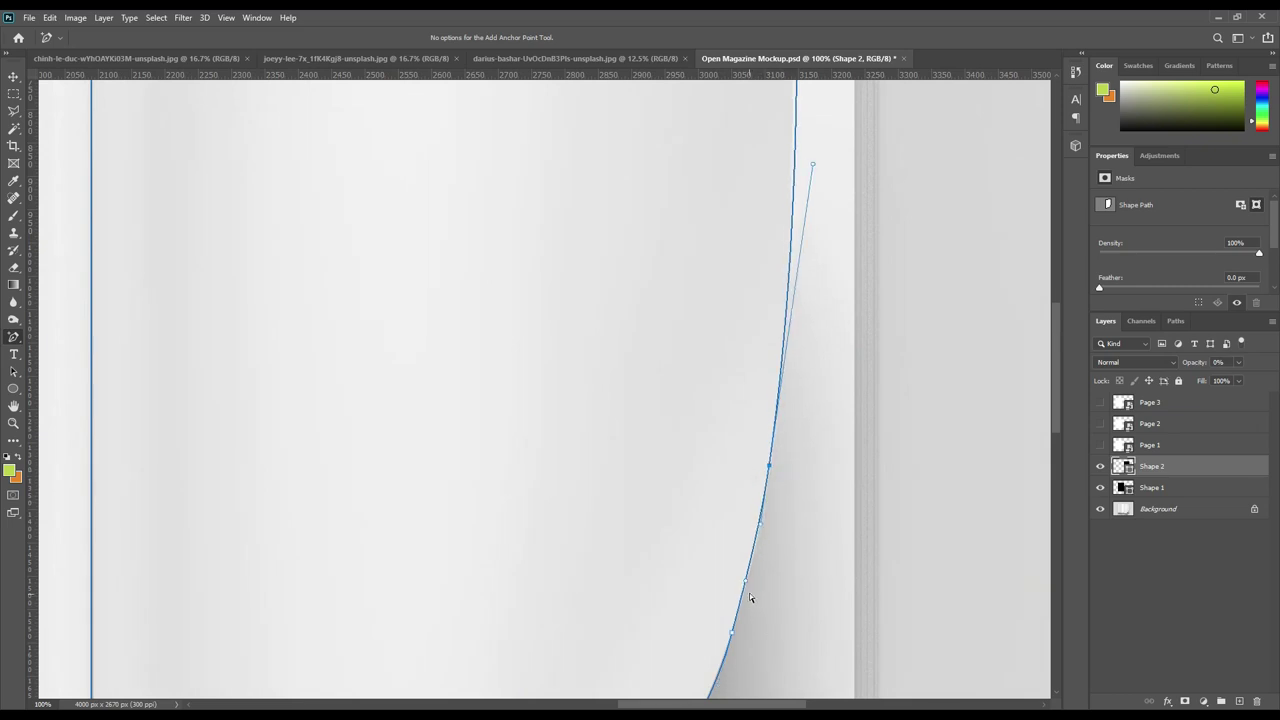
pyautogui.click(734, 637)
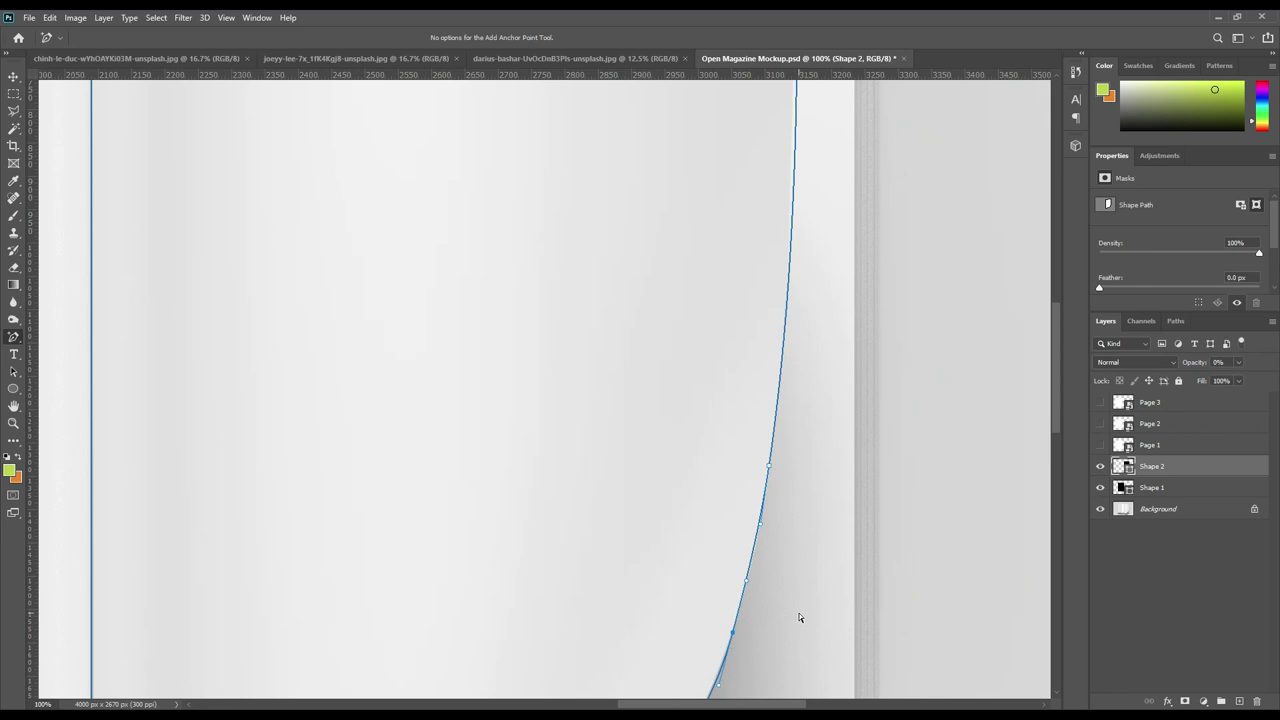
pyautogui.press('Up')
pyautogui.click(748, 578)
pyautogui.scroll(3, 840, 277)
# Fit a new point onto the right page's outer edge and bend the path along the bottom edge.
pyautogui.scroll(2, 826, 591)
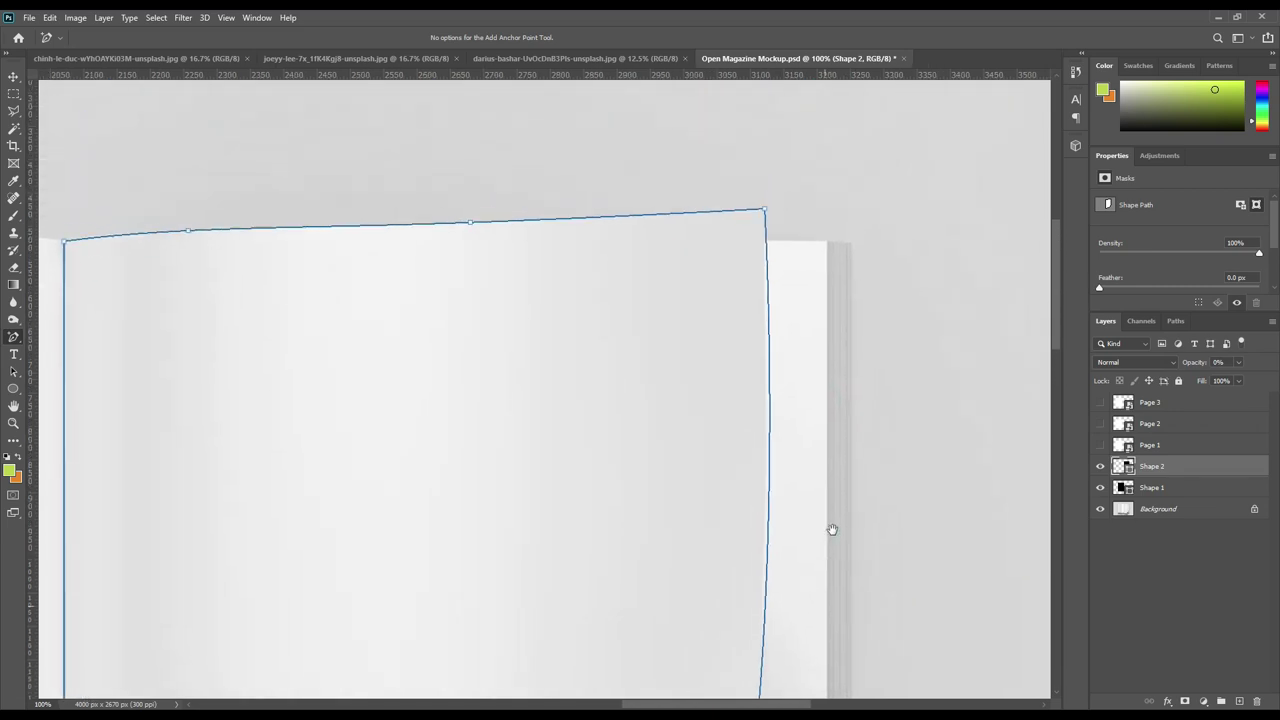
pyautogui.click(768, 376)
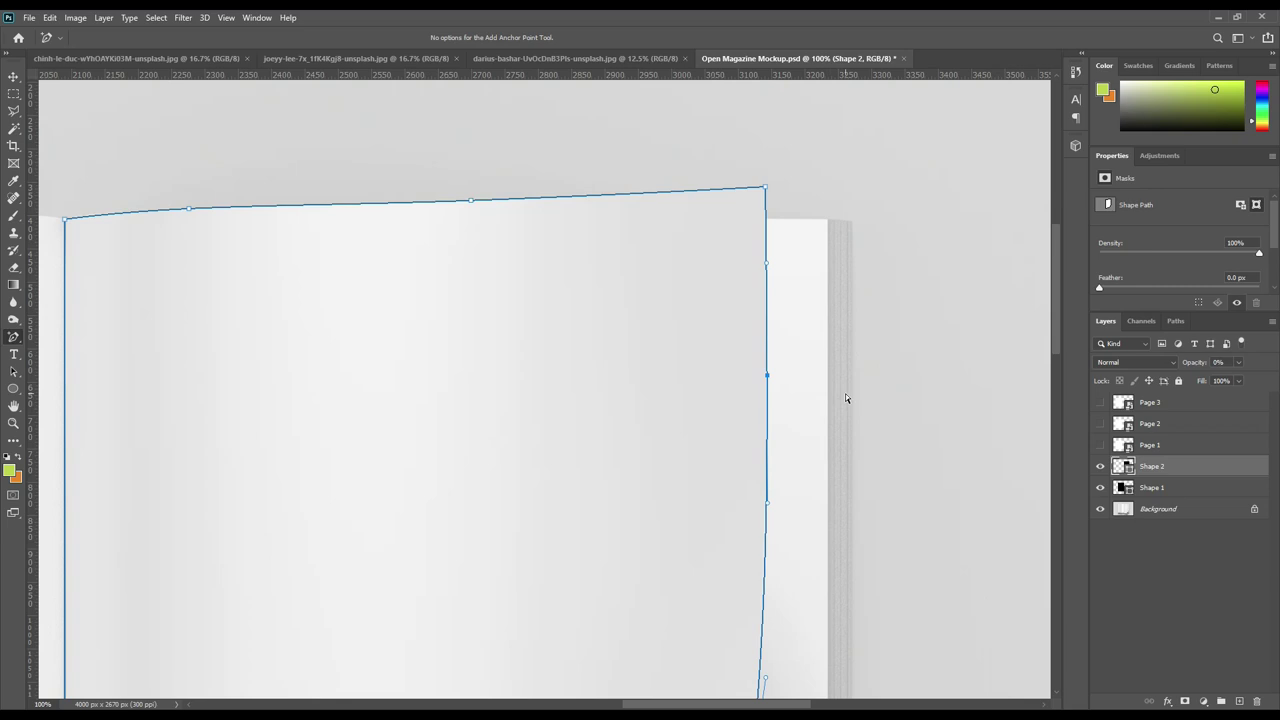
pyautogui.press('Left')
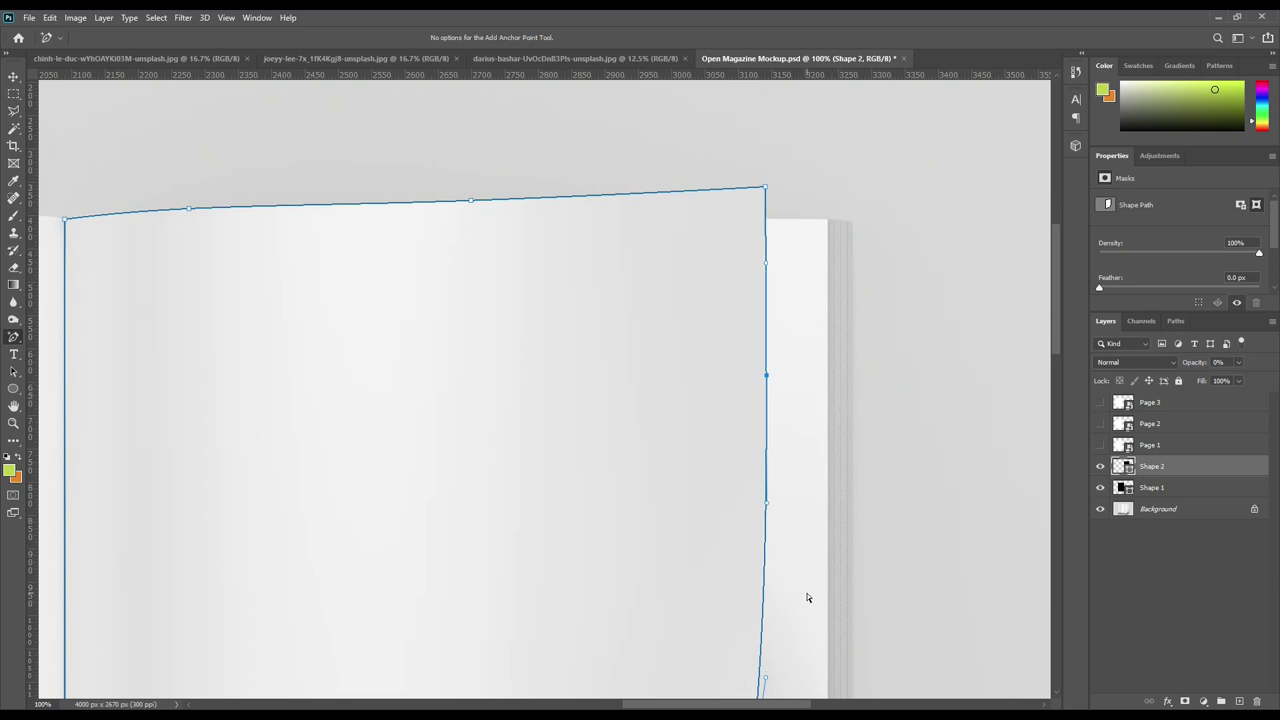
pyautogui.scroll(-2, 830, 558)
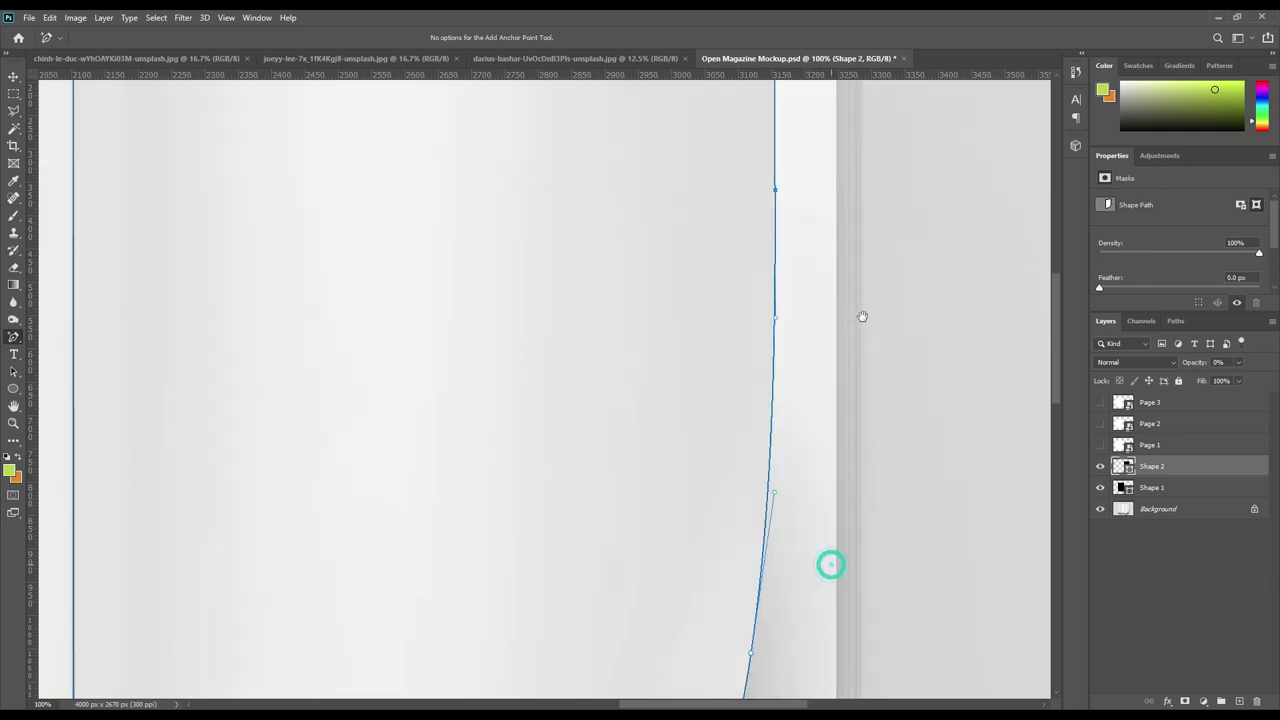
pyautogui.scroll(-2, 829, 563)
pyautogui.scroll(-2, 820, 526)
pyautogui.scroll(-2, 877, 509)
pyautogui.moveTo(849, 540); pyautogui.dragTo(860, 511)
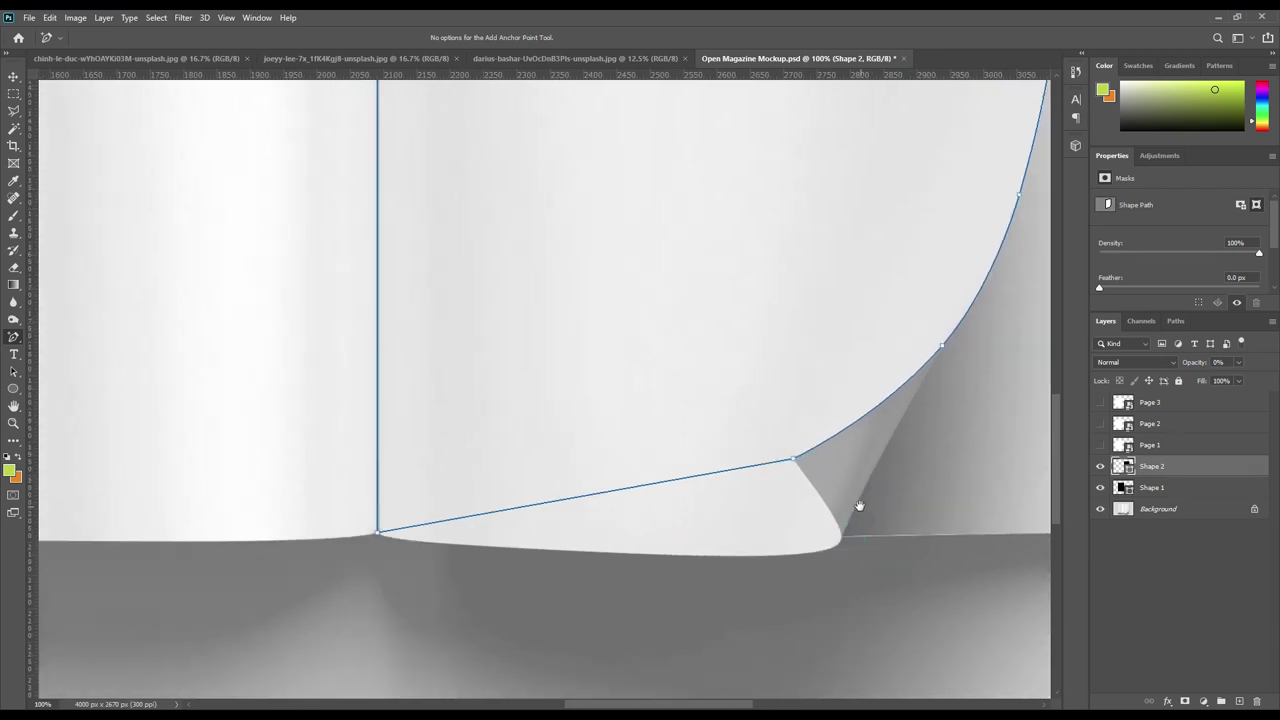
pyautogui.moveTo(733, 470)
pyautogui.mouseDown()
pyautogui.moveTo(828, 554)
pyautogui.moveTo(869, 546)
pyautogui.mouseUp()
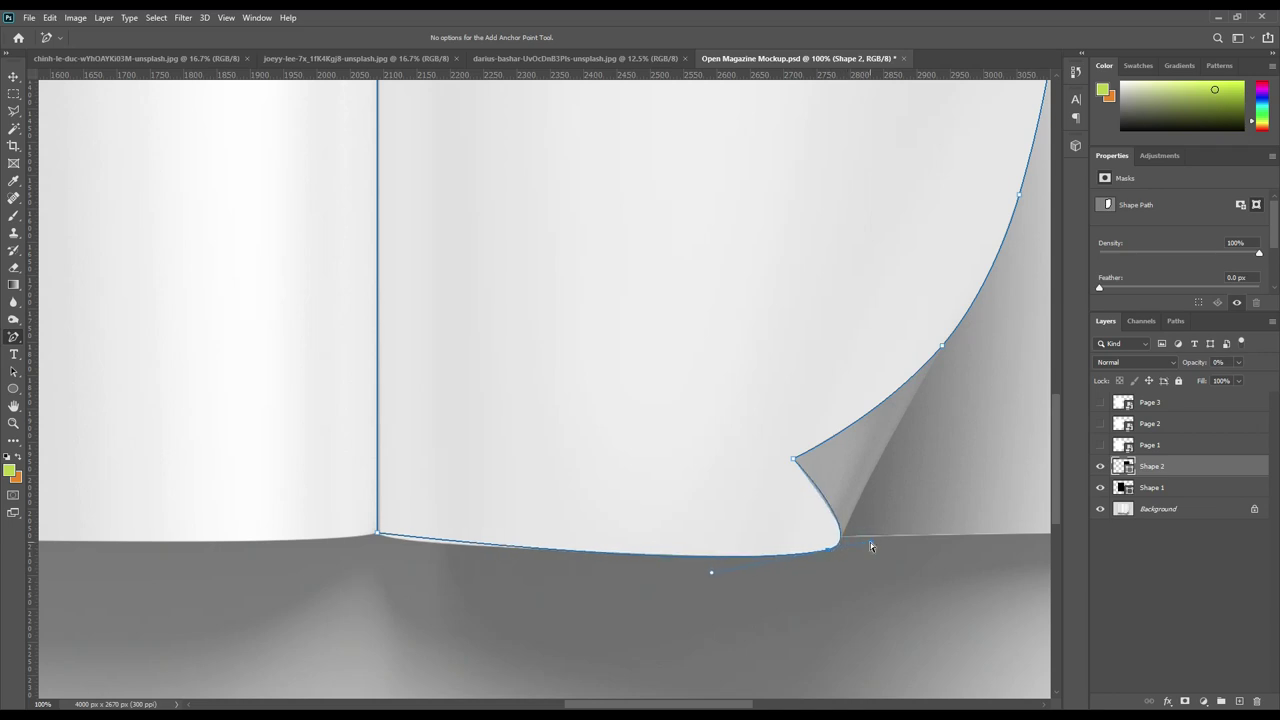
# Add anchor points along Shape 2's bottom curve, fitting it to the page edge into the curl.
pyautogui.click(823, 497)
pyautogui.press('Left')
pyautogui.press('Left')
pyautogui.press('Left')
pyautogui.moveTo(854, 549); pyautogui.dragTo(857, 547)
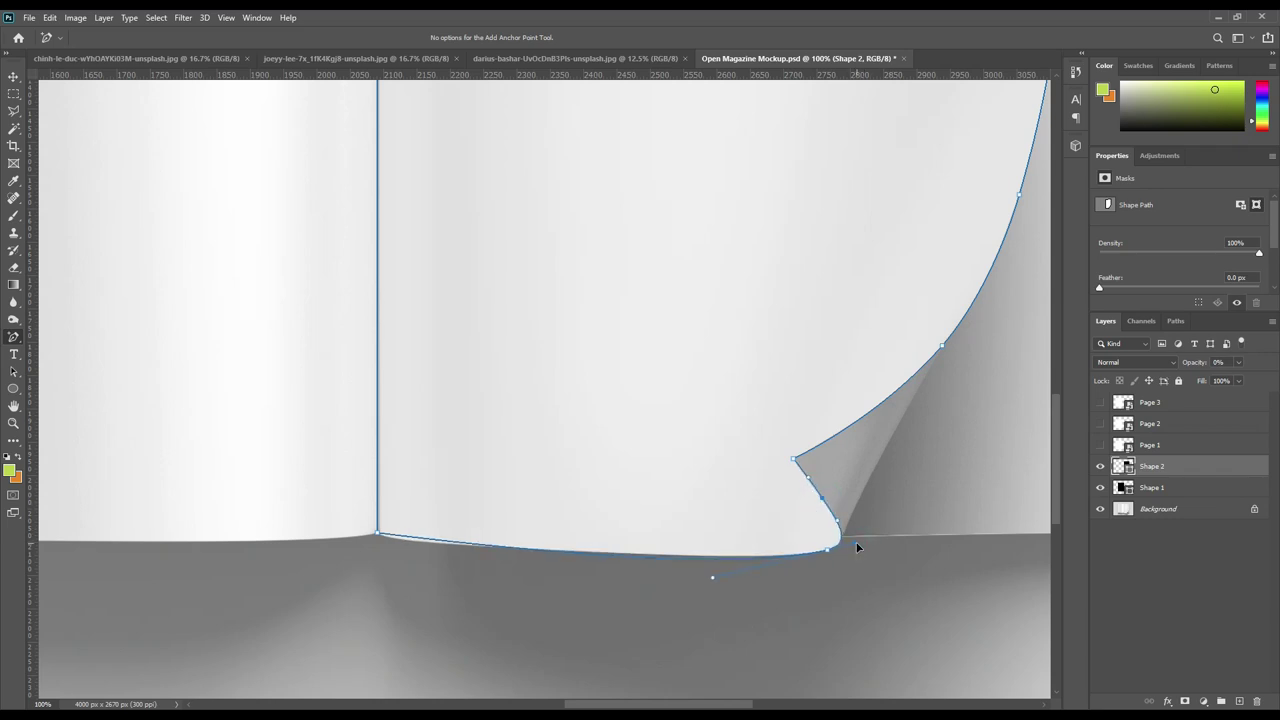
pyautogui.click(669, 555)
pyautogui.click(413, 540)
pyautogui.moveTo(560, 279)
pyautogui.mouseDown()
pyautogui.moveTo(531, 346)
pyautogui.moveTo(349, 389)
pyautogui.mouseUp()
pyautogui.moveTo(731, 397); pyautogui.dragTo(766, 358)
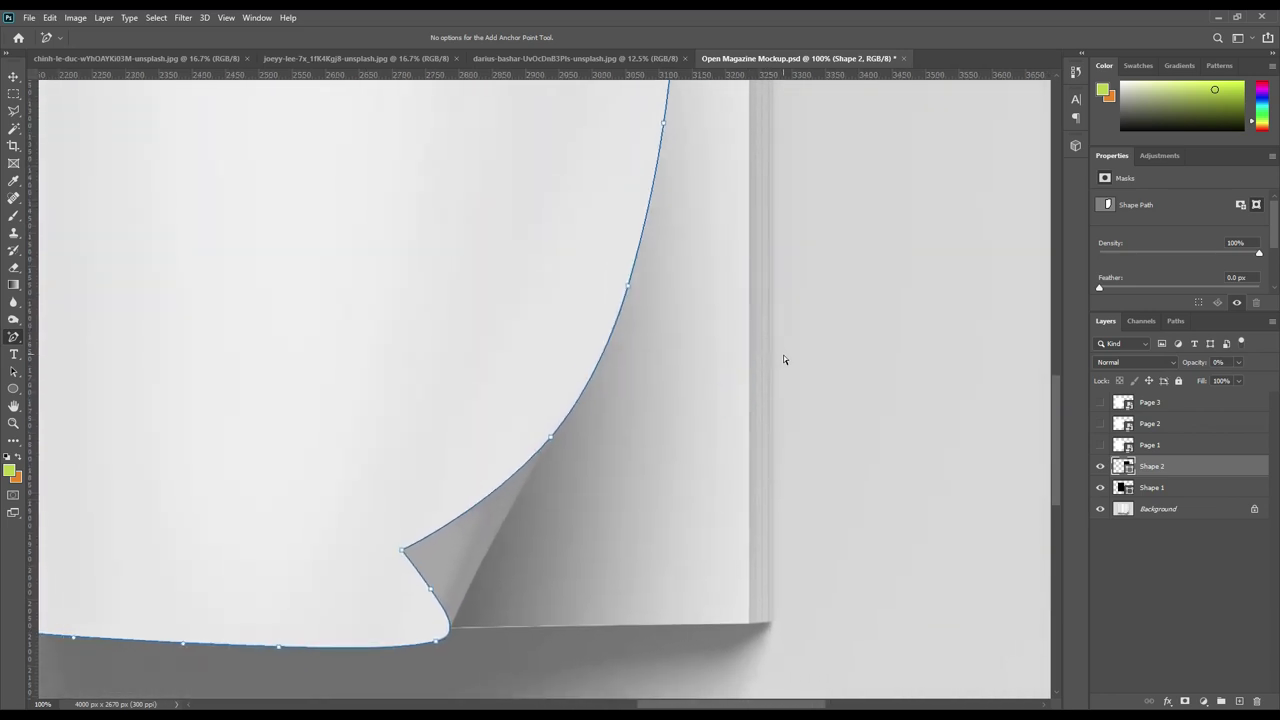
# Draw Shape 3 from the page's bottom-right corner past the curl tip to the top-right corner.
pyautogui.rightClick(10, 338)
pyautogui.click(40, 340)
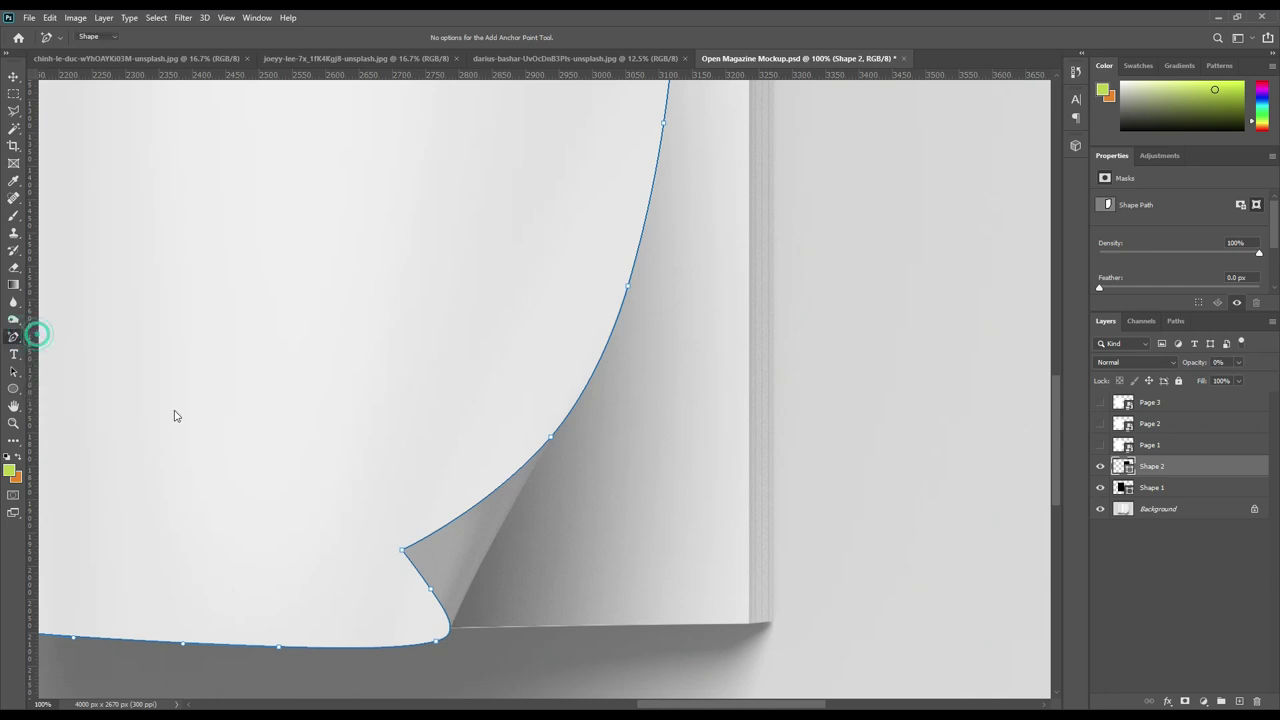
pyautogui.click(748, 623)
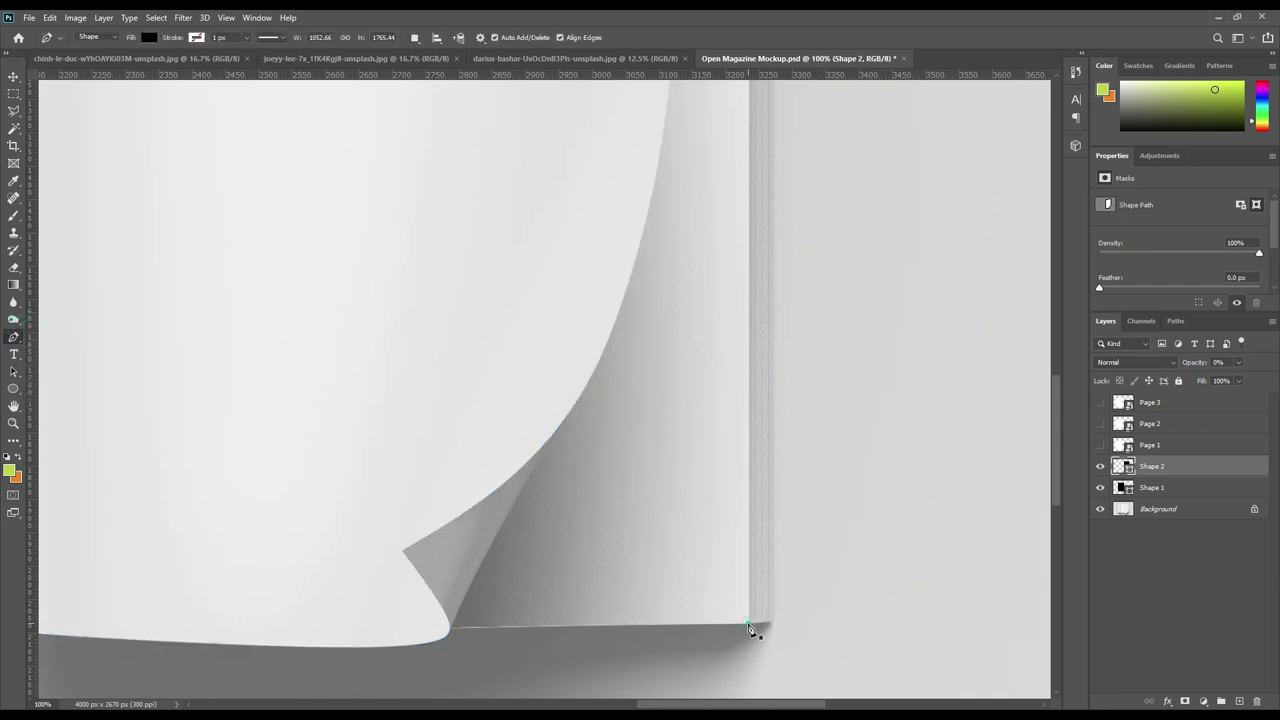
pyautogui.click(450, 627)
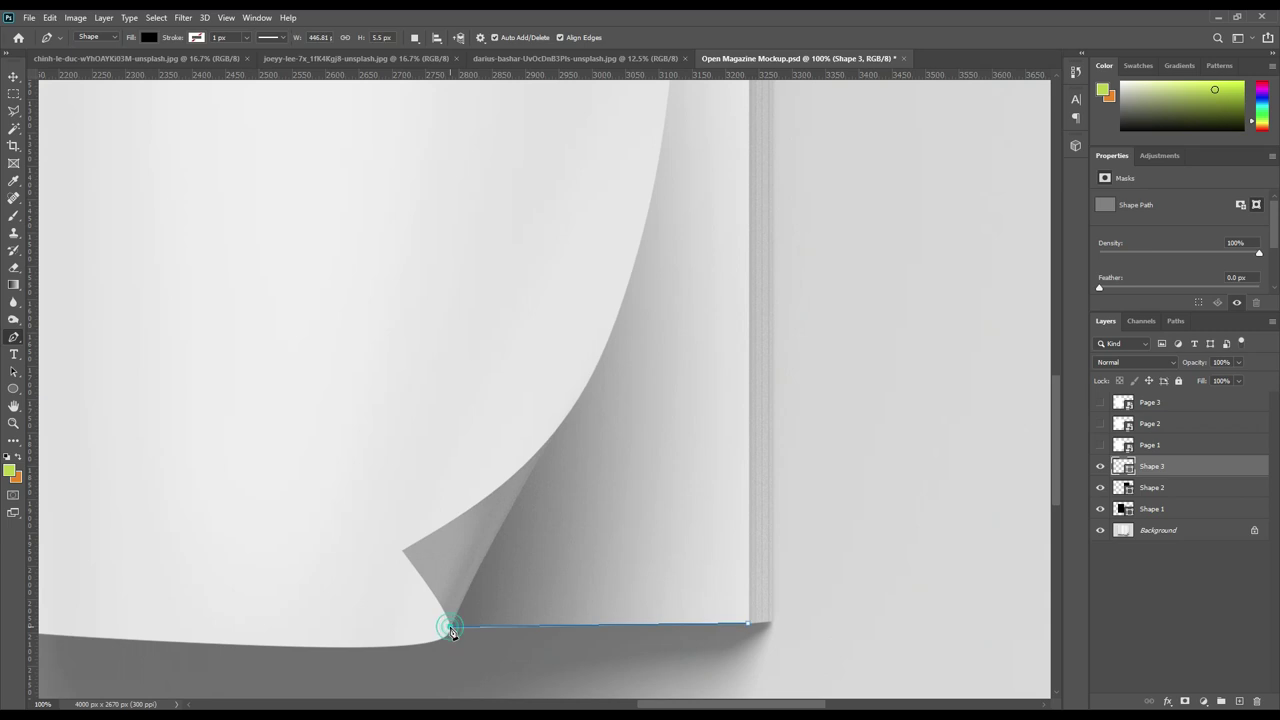
pyautogui.click(556, 440)
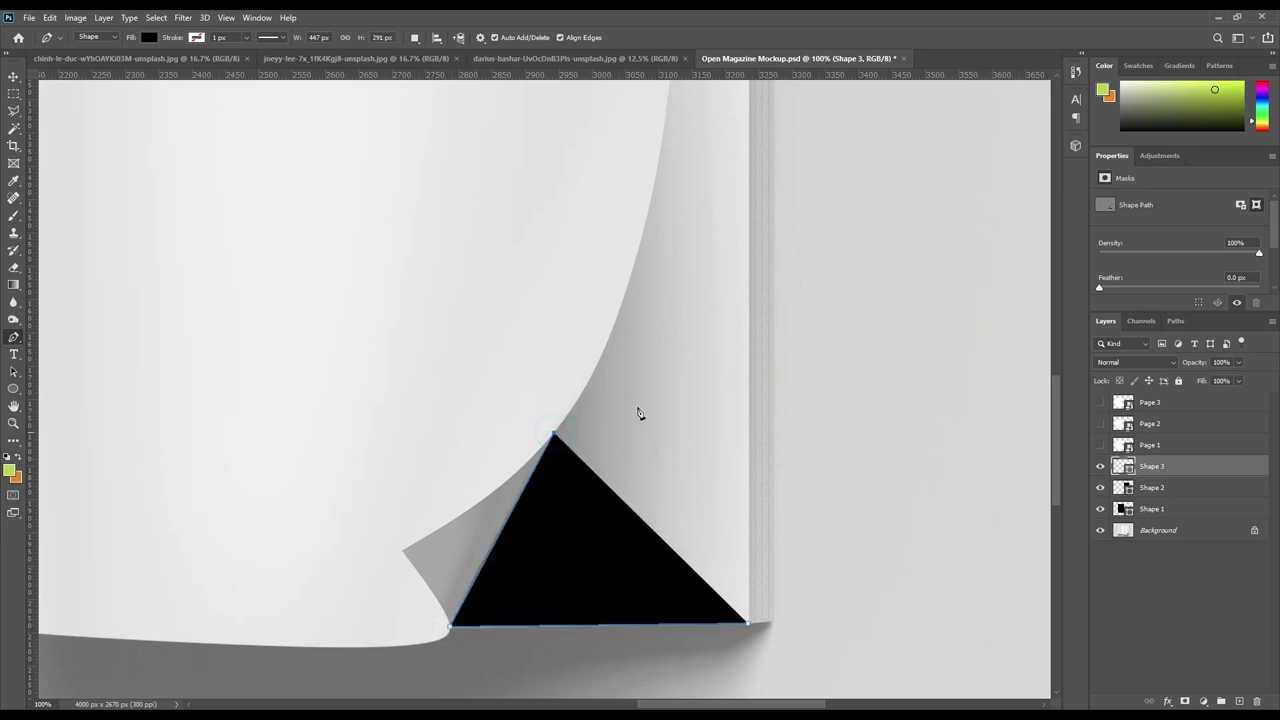
pyautogui.moveTo(785, 263); pyautogui.dragTo(860, 588)
pyautogui.moveTo(860, 431); pyautogui.dragTo(869, 591)
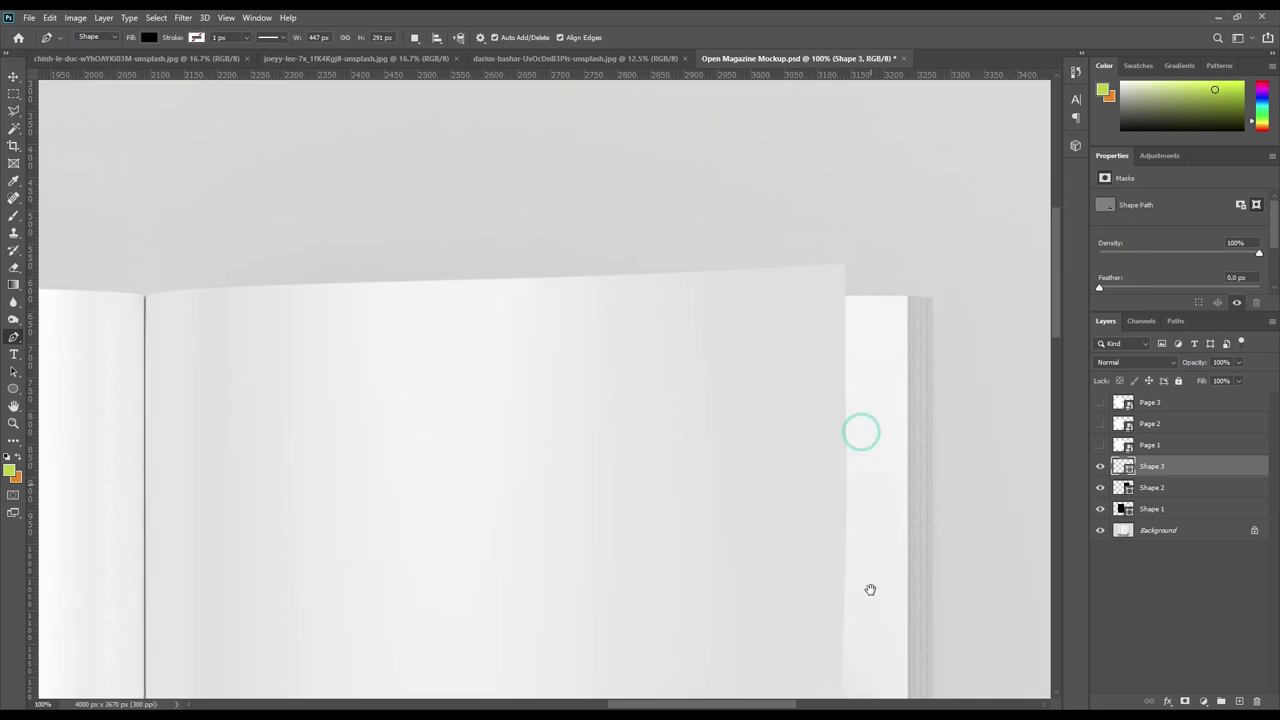
pyautogui.click(820, 308)
pyautogui.click(844, 307)
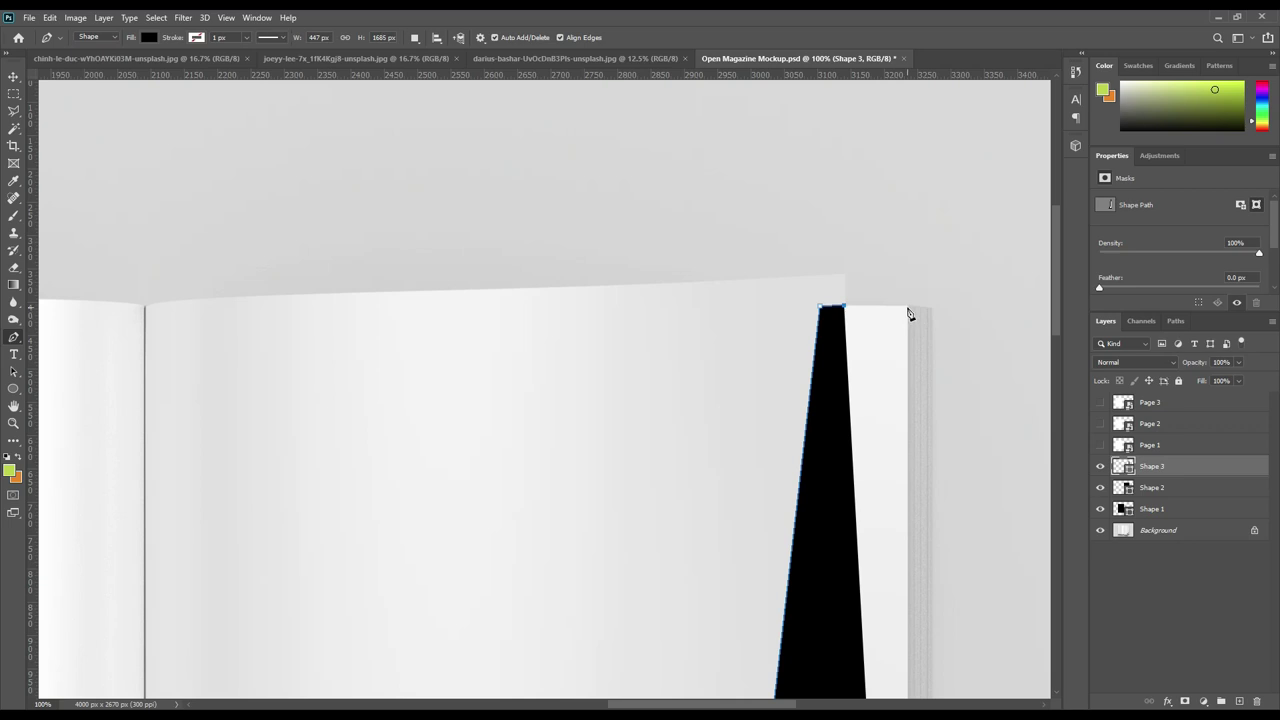
pyautogui.click(908, 308)
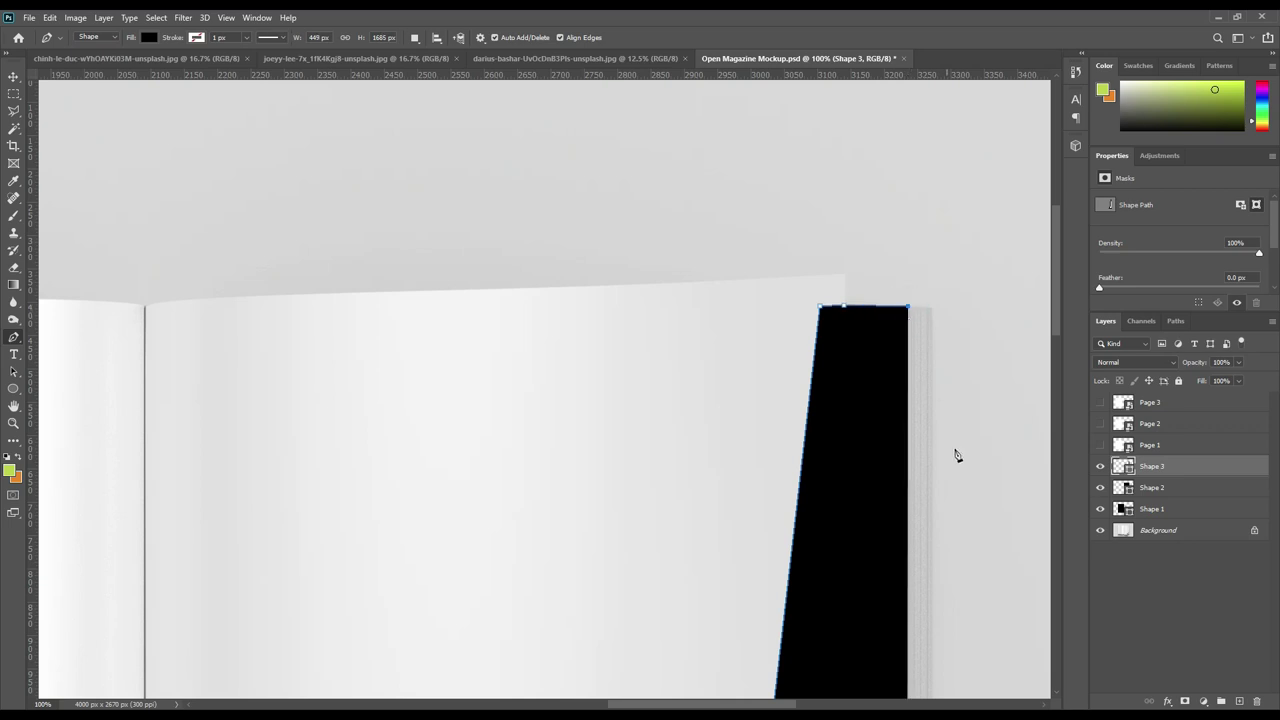
pyautogui.moveTo(978, 591)
pyautogui.mouseDown()
pyautogui.moveTo(932, 520)
pyautogui.moveTo(900, 397)
pyautogui.moveTo(908, 606)
pyautogui.mouseUp()
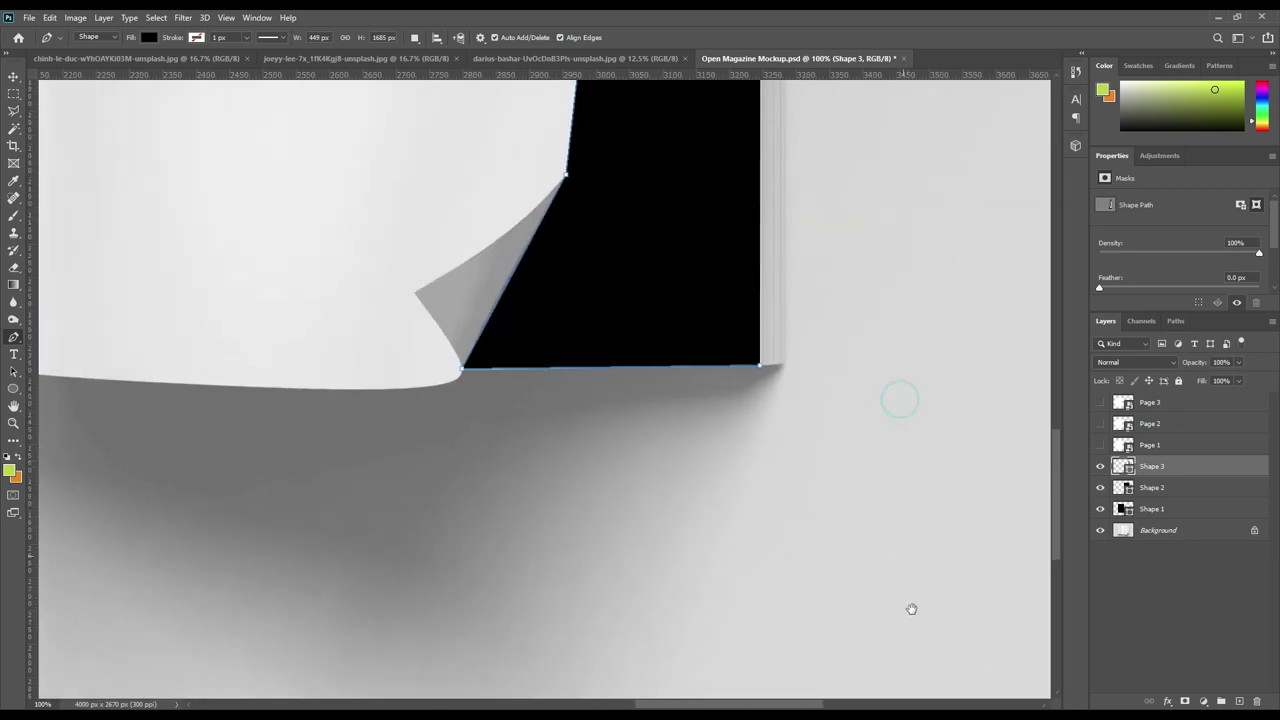
pyautogui.click(765, 380)
# Set Shape 3 opacity to 0% and switch to the Add Anchor Point Tool.
pyautogui.moveTo(837, 283); pyautogui.dragTo(871, 474)
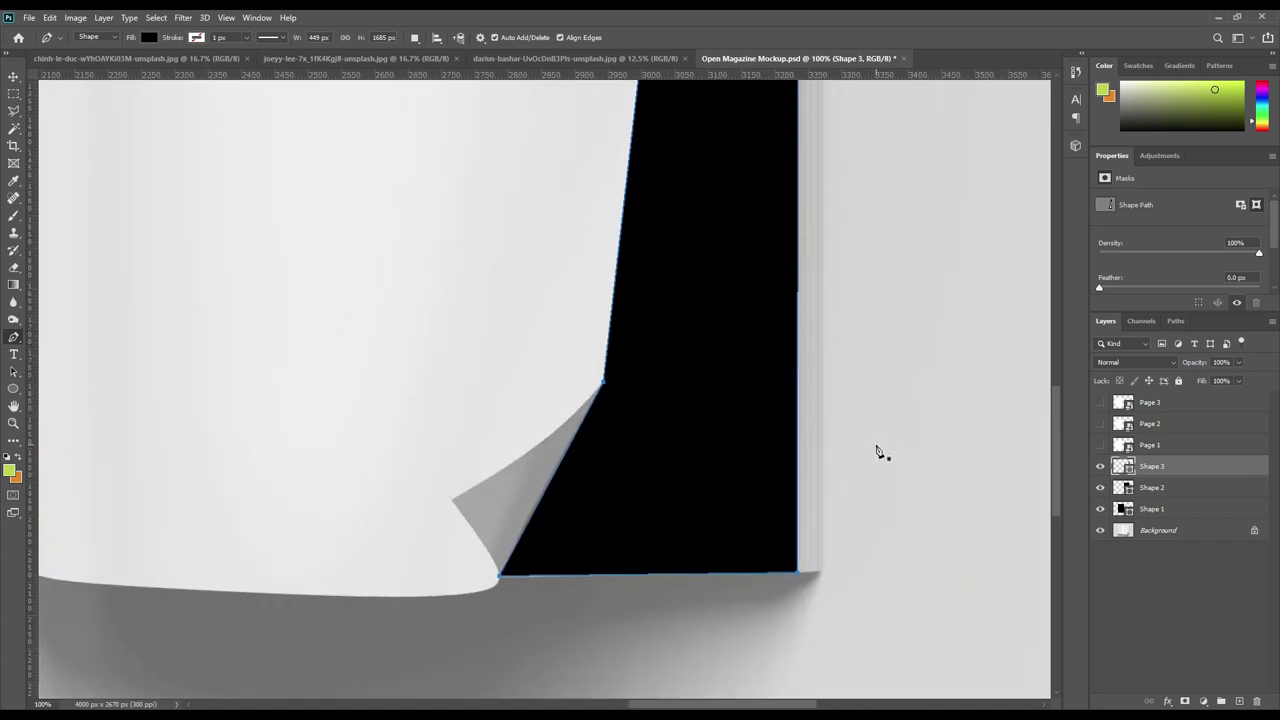
pyautogui.press('0')
pyautogui.press('0')
pyautogui.rightClick(12, 340)
pyautogui.click(55, 374)
pyautogui.moveTo(530, 608); pyautogui.dragTo(526, 633)
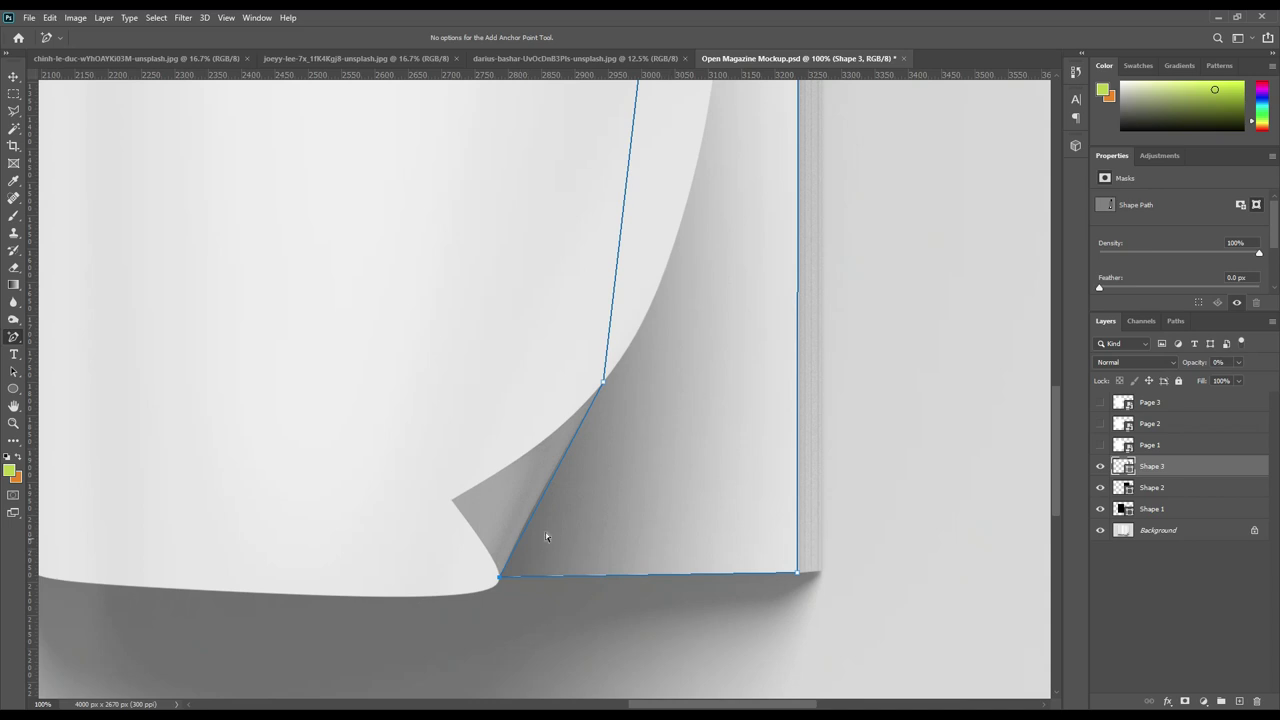
# Add an anchor on Shape 3's diagonal edge and select its top-edge anchor along the curl.
pyautogui.click(540, 500)
pyautogui.moveTo(874, 337); pyautogui.dragTo(891, 437)
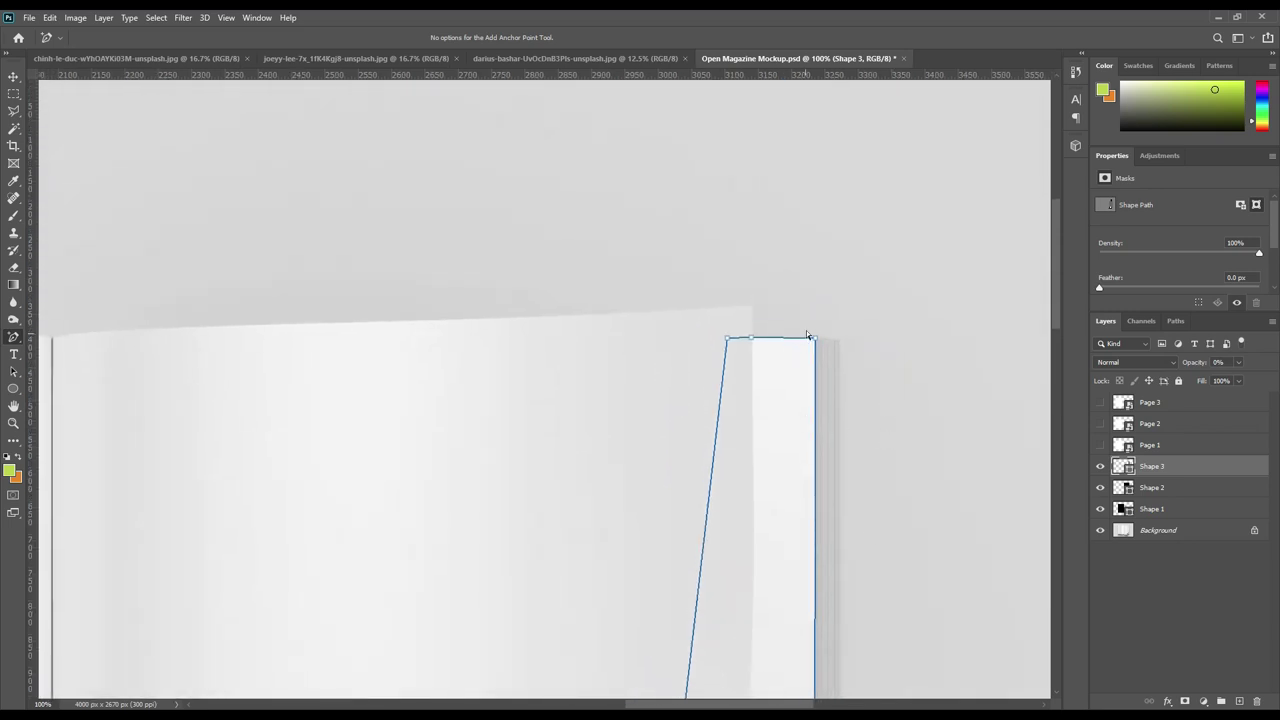
pyautogui.click(745, 323)
pyautogui.moveTo(886, 583); pyautogui.dragTo(874, 449)
pyautogui.moveTo(874, 523); pyautogui.dragTo(871, 403)
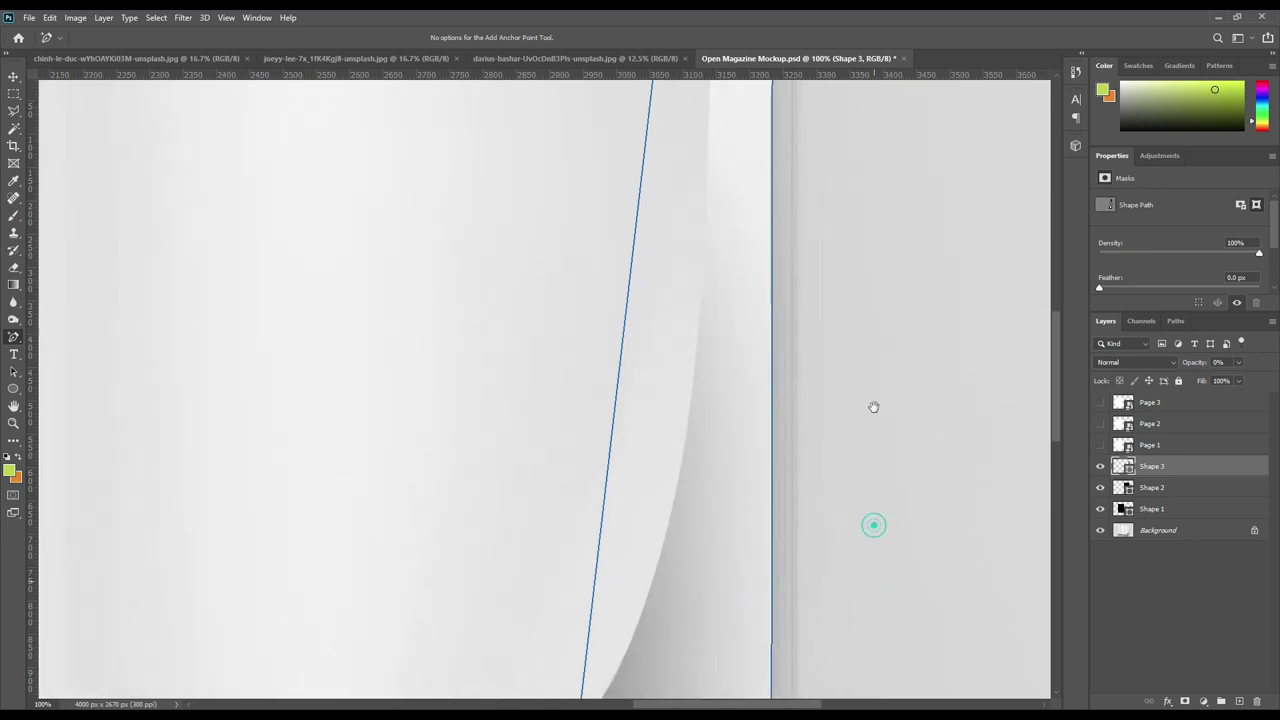
pyautogui.moveTo(872, 590); pyautogui.dragTo(871, 473)
pyautogui.moveTo(871, 521); pyautogui.dragTo(871, 469)
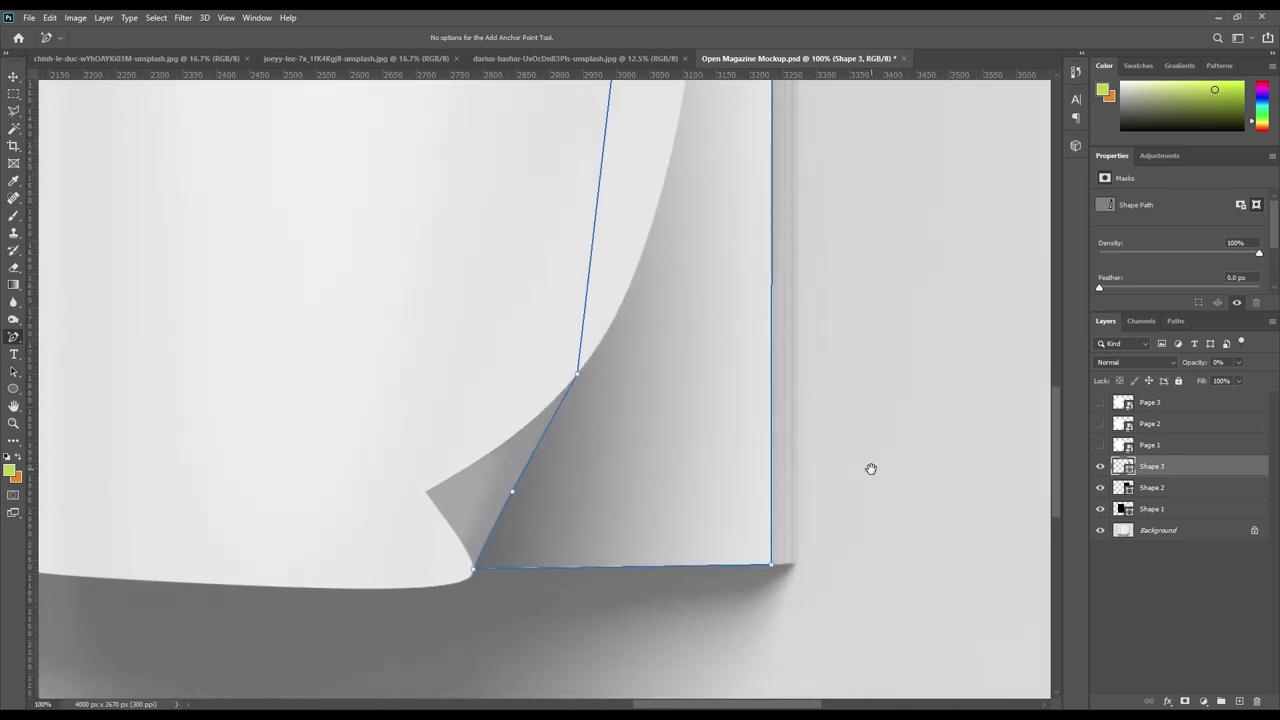
pyautogui.moveTo(871, 469); pyautogui.dragTo(878, 536)
# Fit the mockup on screen, deselect Shape 3, and show the blank Page 1 layer.
pyautogui.hotkey('ctrl', '0')
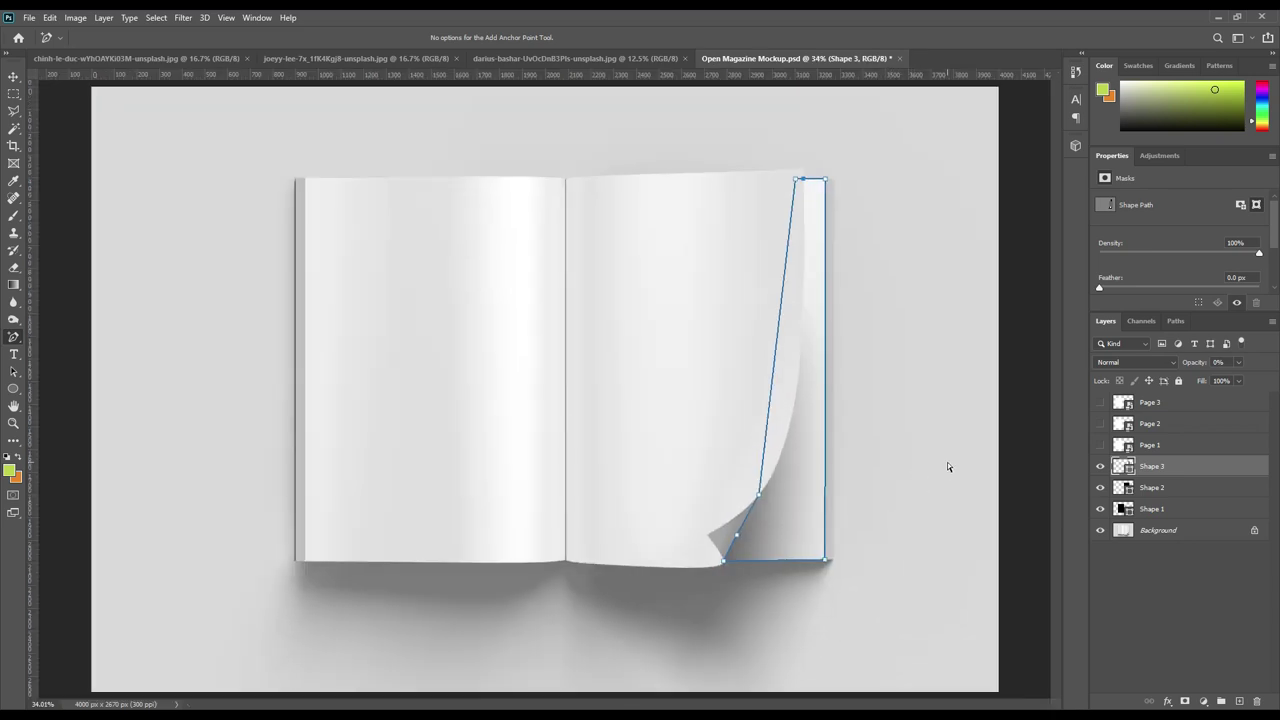
pyautogui.click(1149, 549)
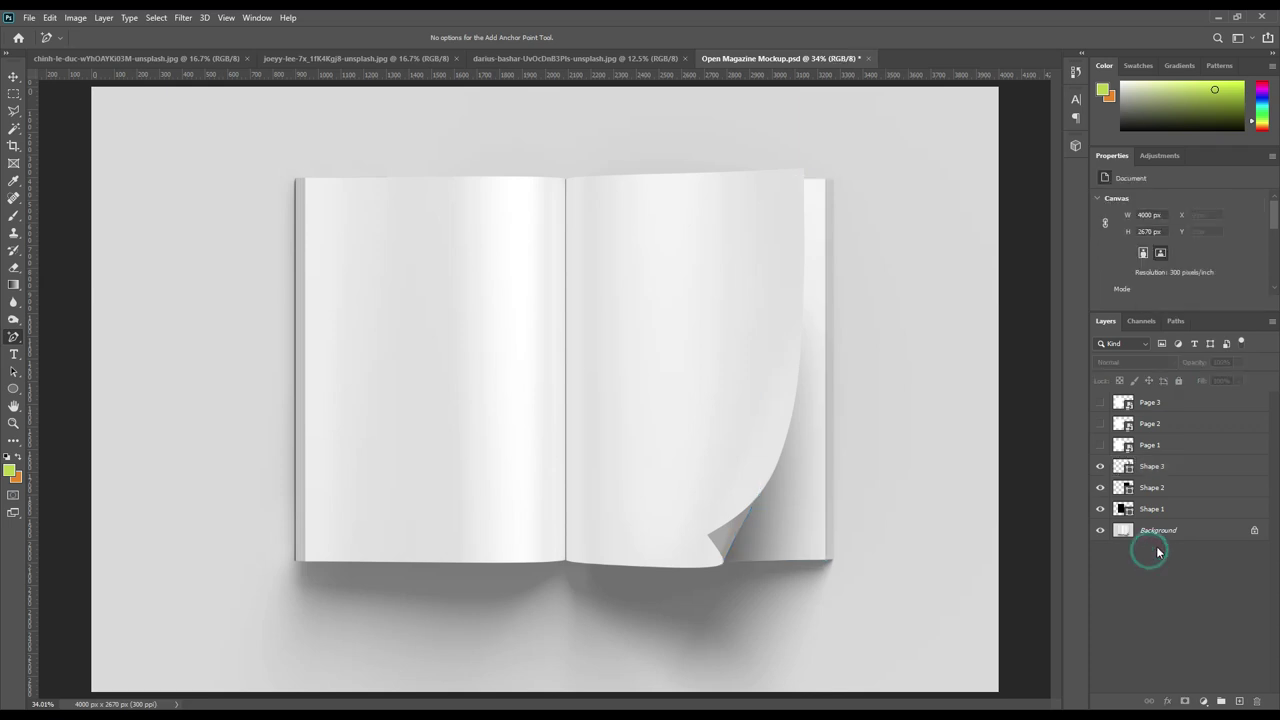
pyautogui.click(1100, 446)
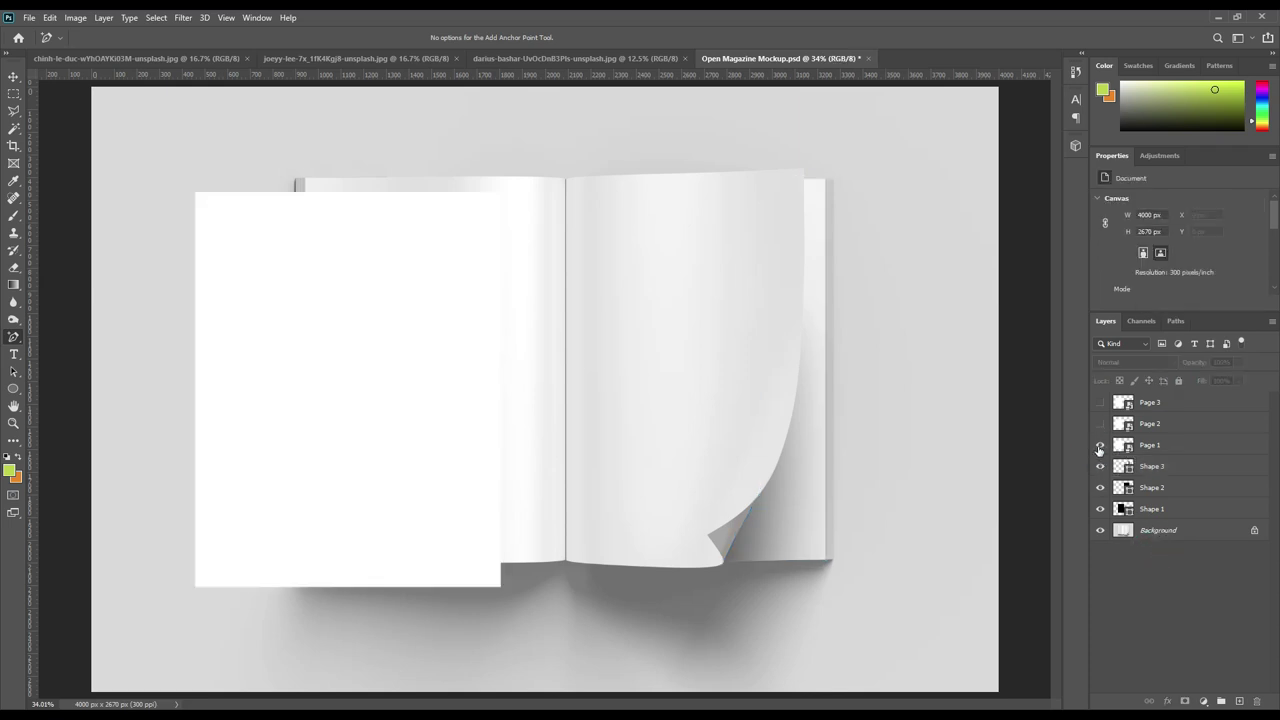
# Set Page 1 to 70% opacity and fill its smart object contents with orange, saving them.
pyautogui.click(1153, 448)
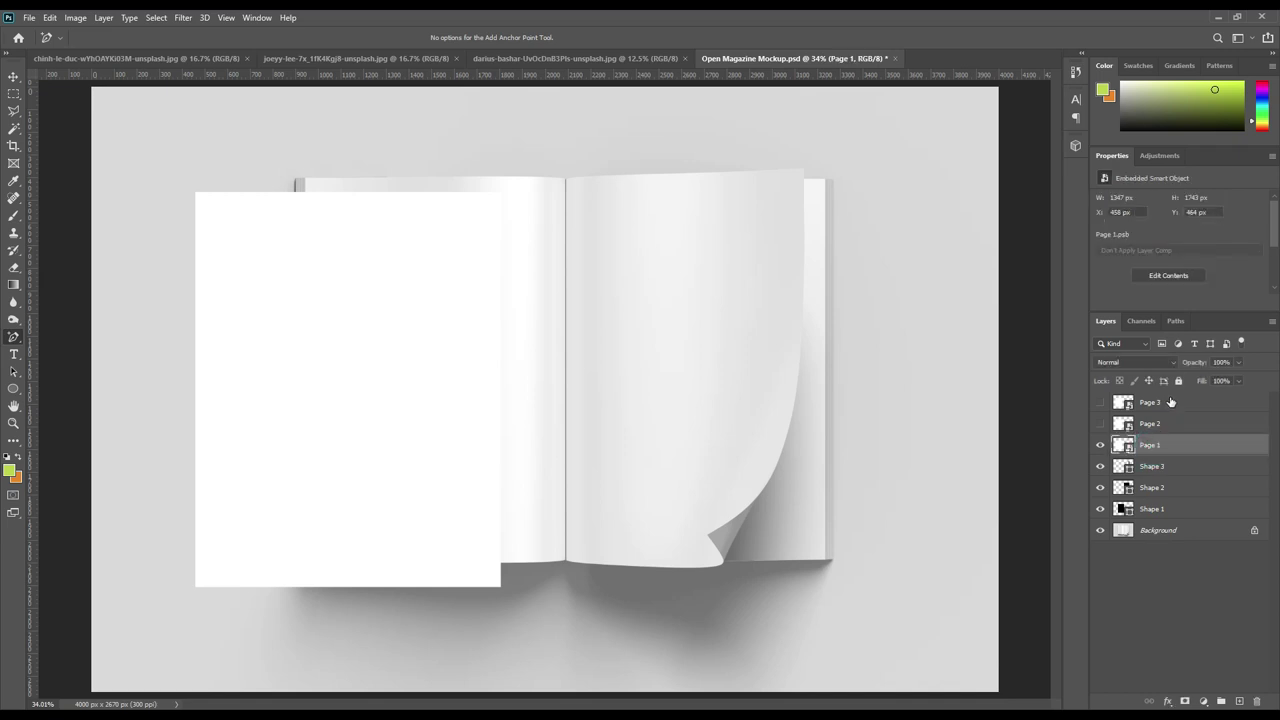
pyautogui.moveTo(1191, 365); pyautogui.dragTo(1177, 371)
pyautogui.doubleClick(1124, 446)
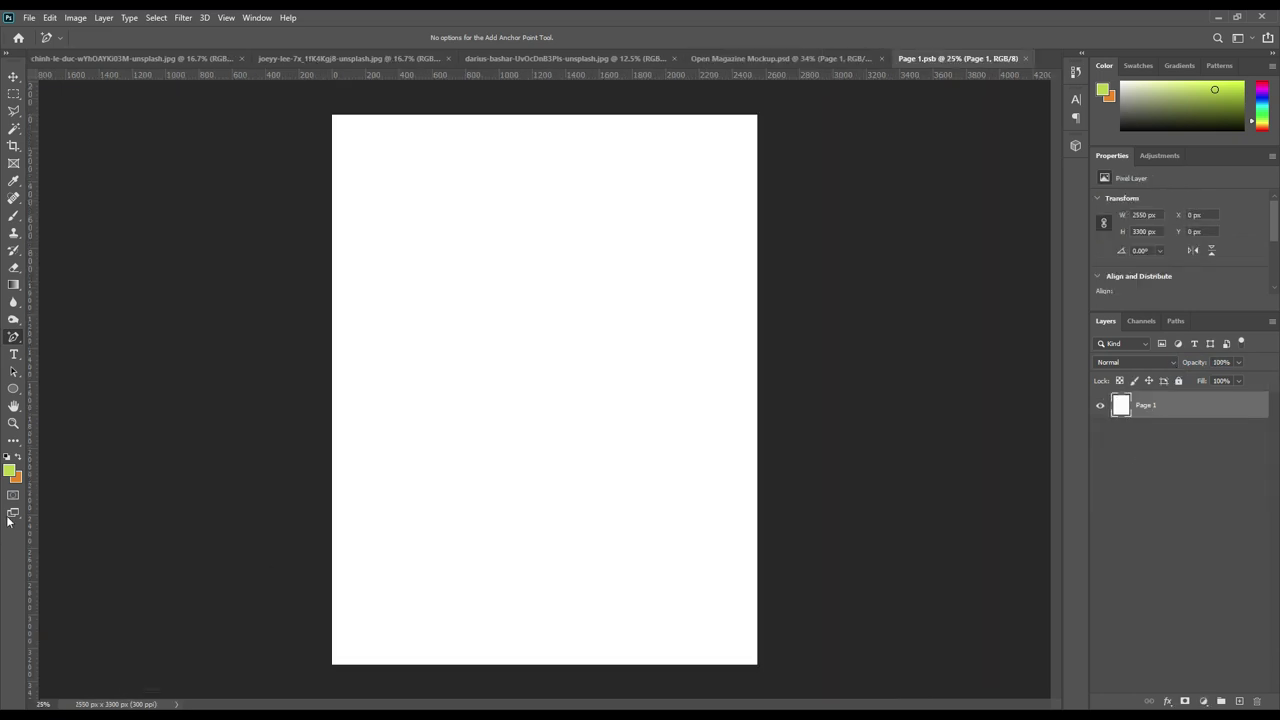
pyautogui.hotkey('ctrl', 'BackSpace')
pyautogui.hotkey('ctrl', 's')
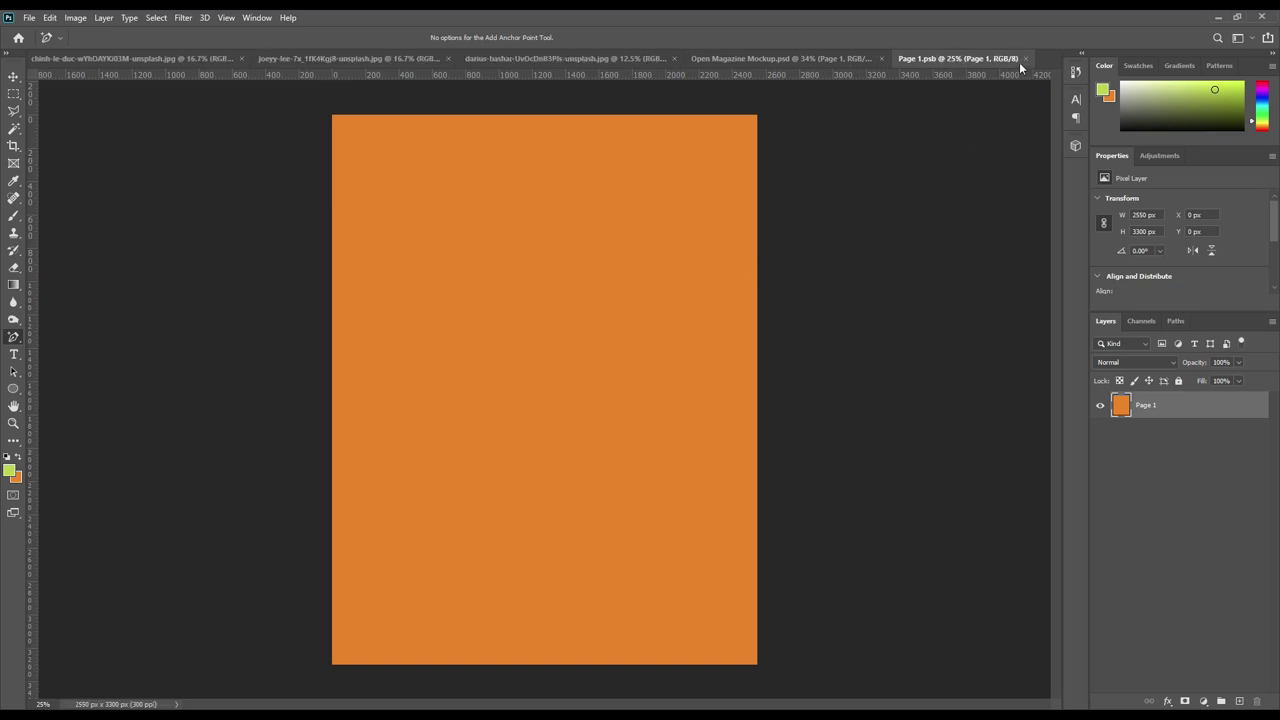
pyautogui.click(1025, 59)
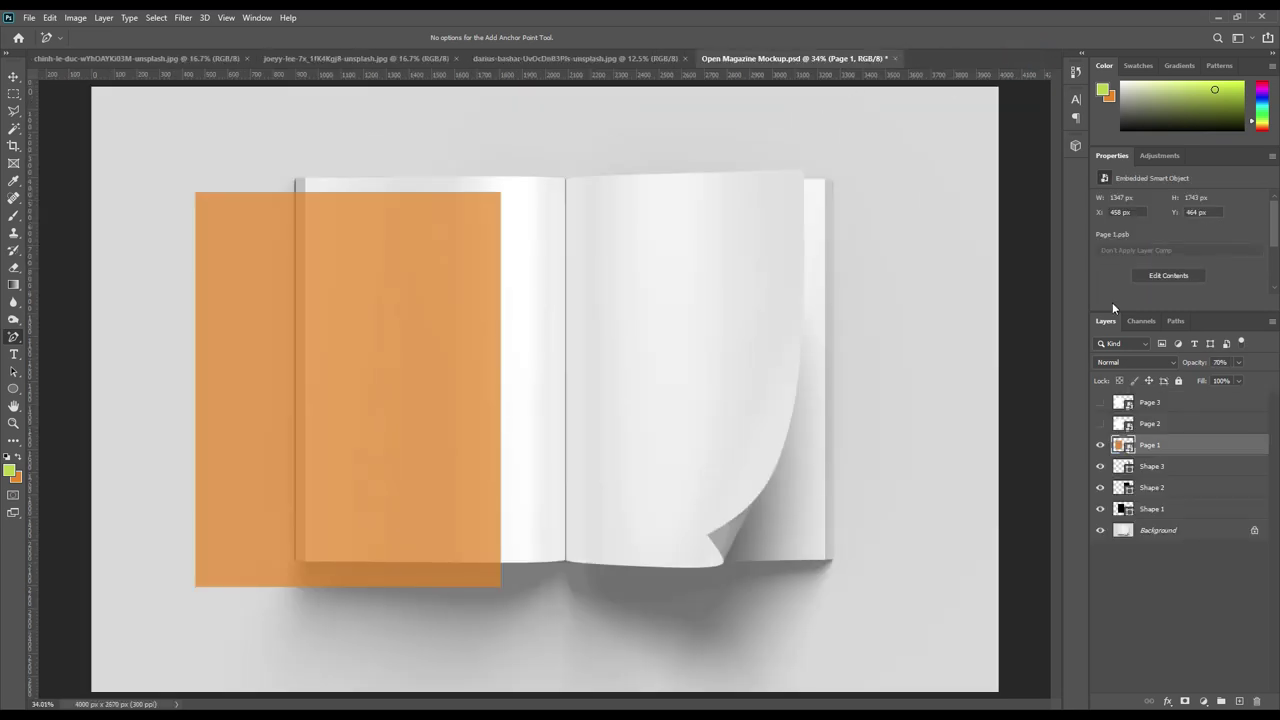
# Lower Page 1 to 56% opacity and free-transform it into position over the left page.
pyautogui.moveTo(1195, 362); pyautogui.dragTo(1183, 366)
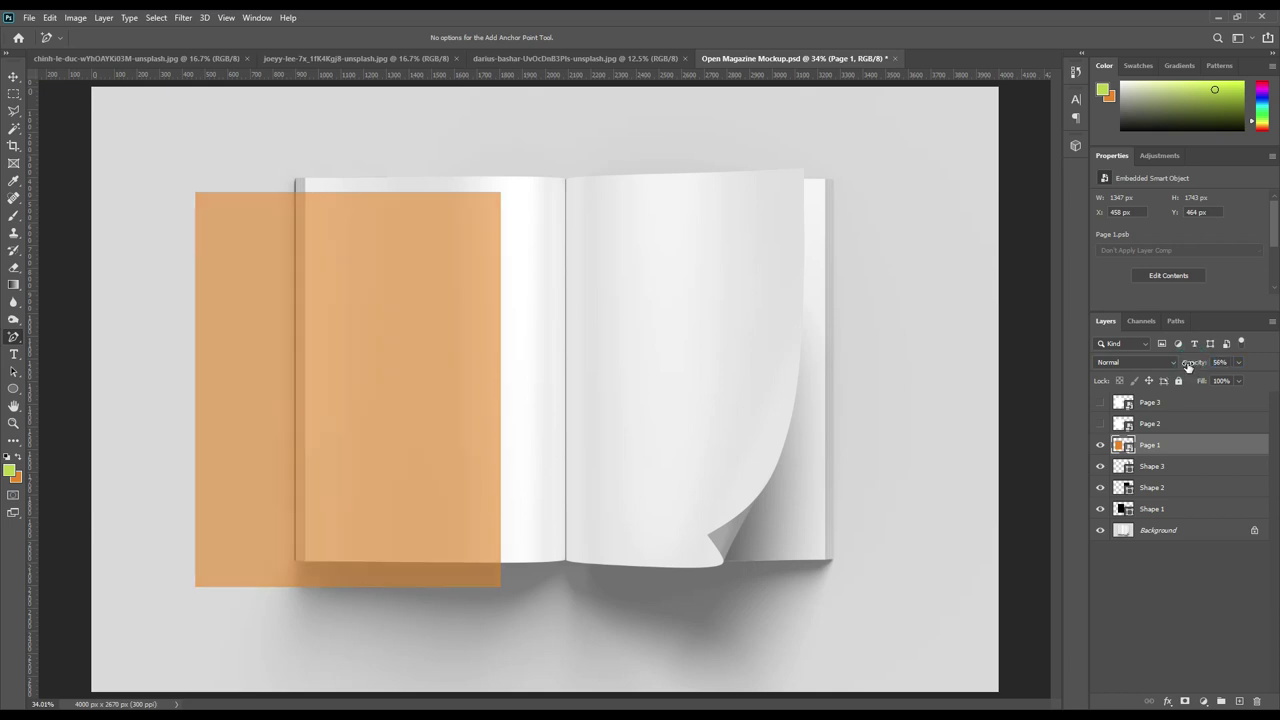
pyautogui.hotkey('ctrl', 't')
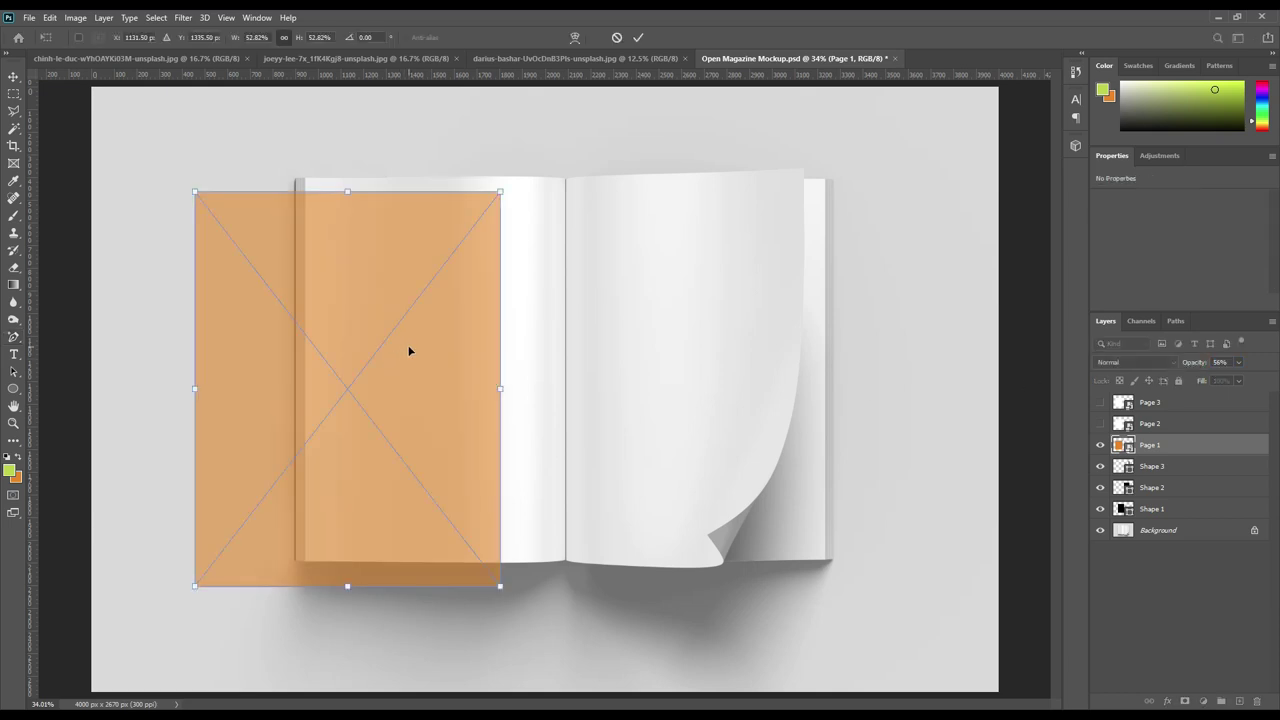
pyautogui.scroll(3, 331, 357)
pyautogui.scroll(2, 357, 348)
pyautogui.scroll(2, 320, 314)
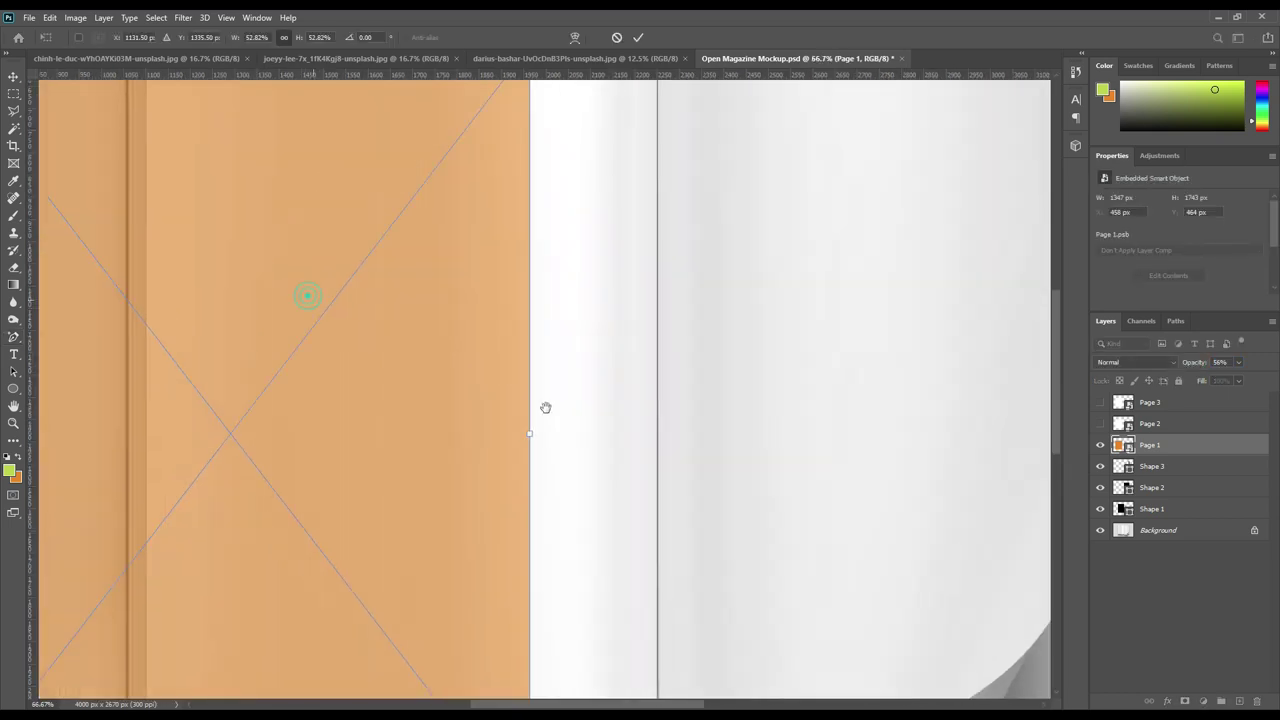
pyautogui.moveTo(541, 395); pyautogui.dragTo(586, 428)
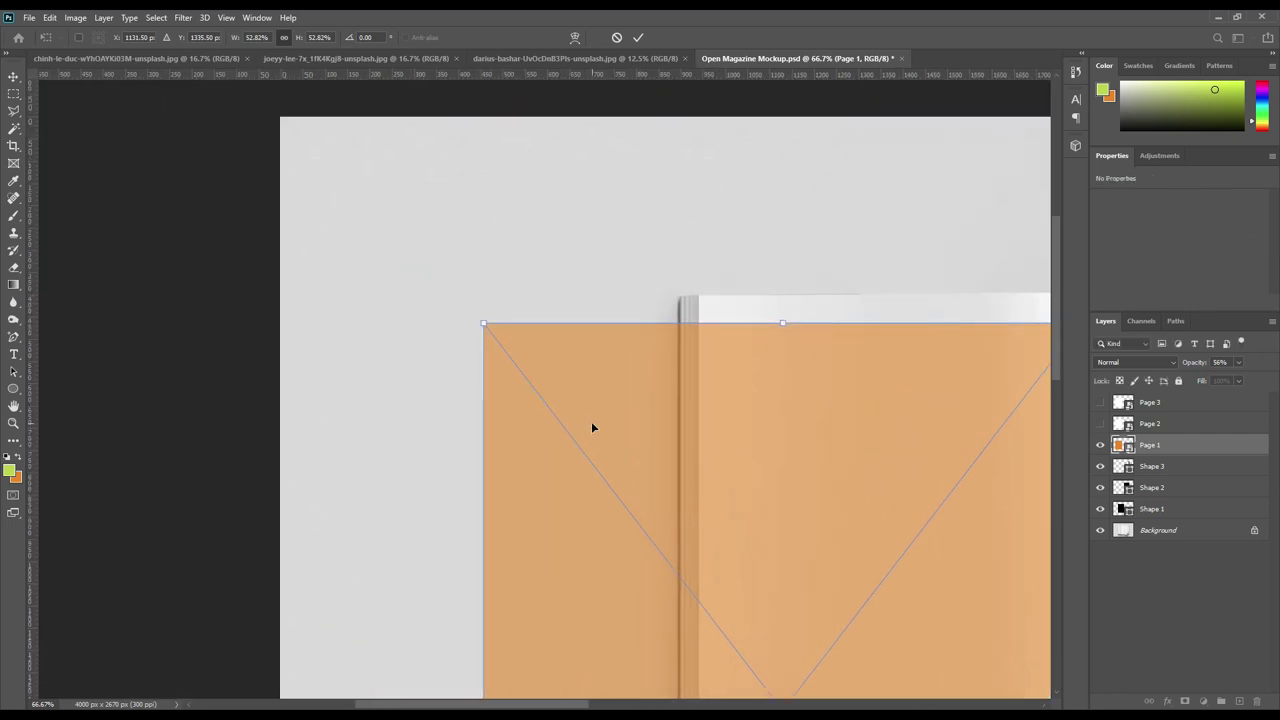
pyautogui.scroll(1, 591, 425)
pyautogui.moveTo(834, 389)
pyautogui.mouseDown()
pyautogui.moveTo(531, 397)
pyautogui.moveTo(575, 432)
pyautogui.moveTo(838, 402)
pyautogui.mouseUp()
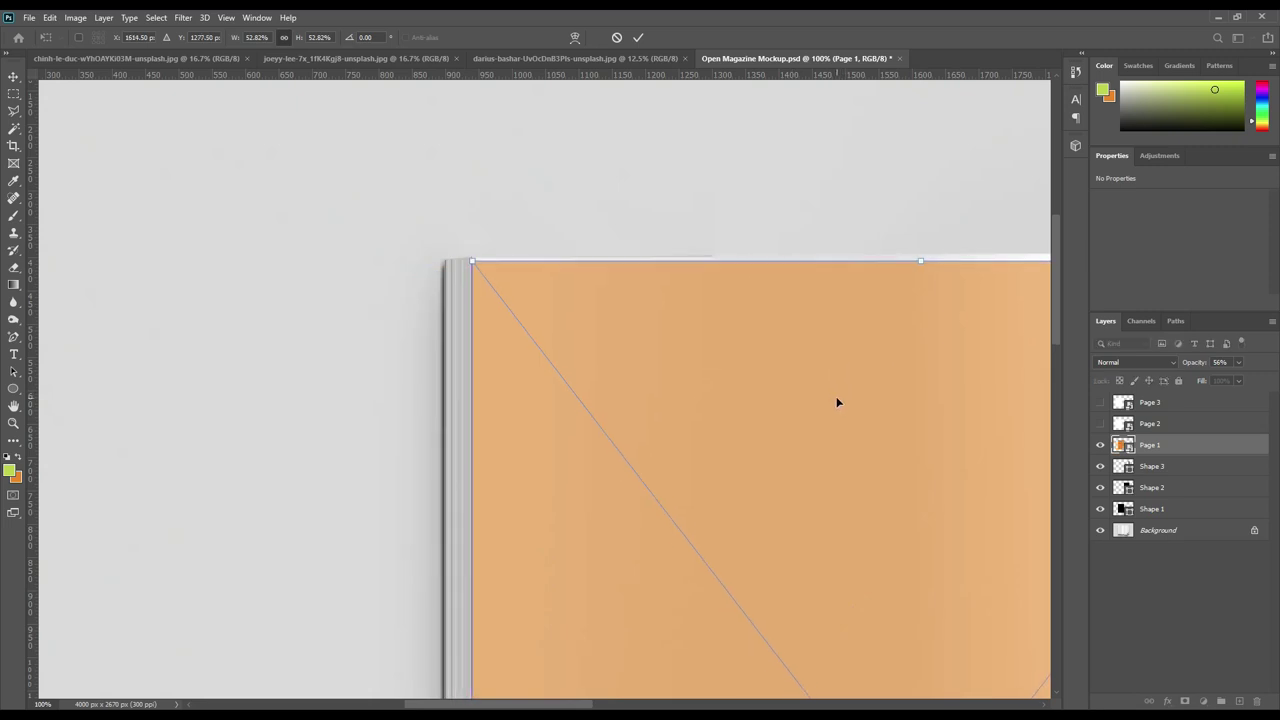
pyautogui.press('Up')
pyautogui.press('Up')
pyautogui.press('Up')
pyautogui.press('Up')
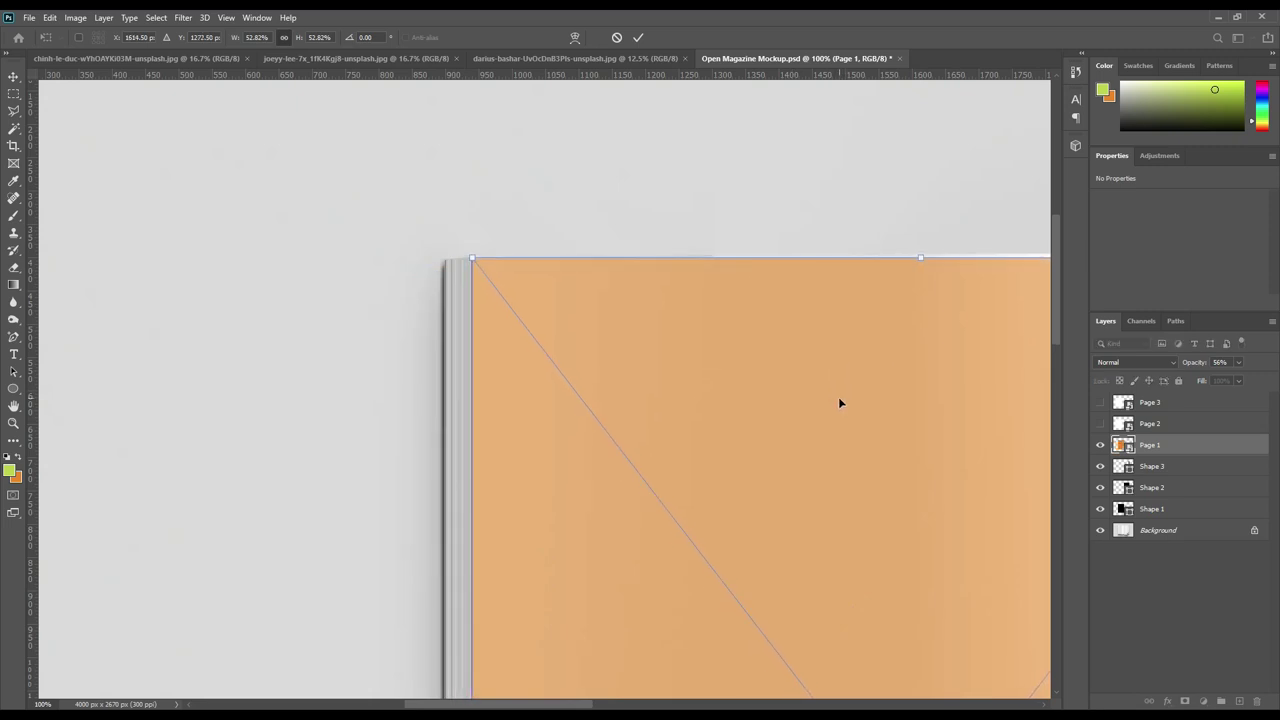
pyautogui.moveTo(815, 499); pyautogui.dragTo(788, 411)
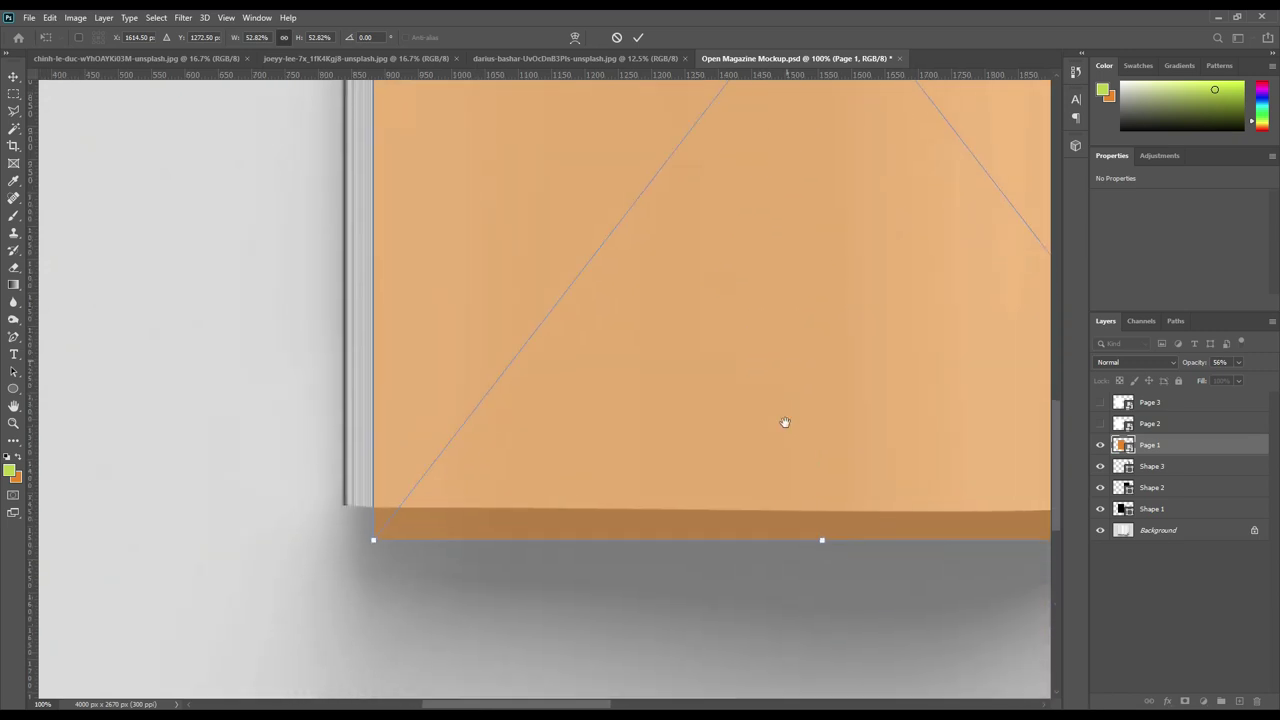
# Distort Page 1's bottom-left, bottom-right and top-right corners onto the left page's corners.
pyautogui.rightClick(477, 414)
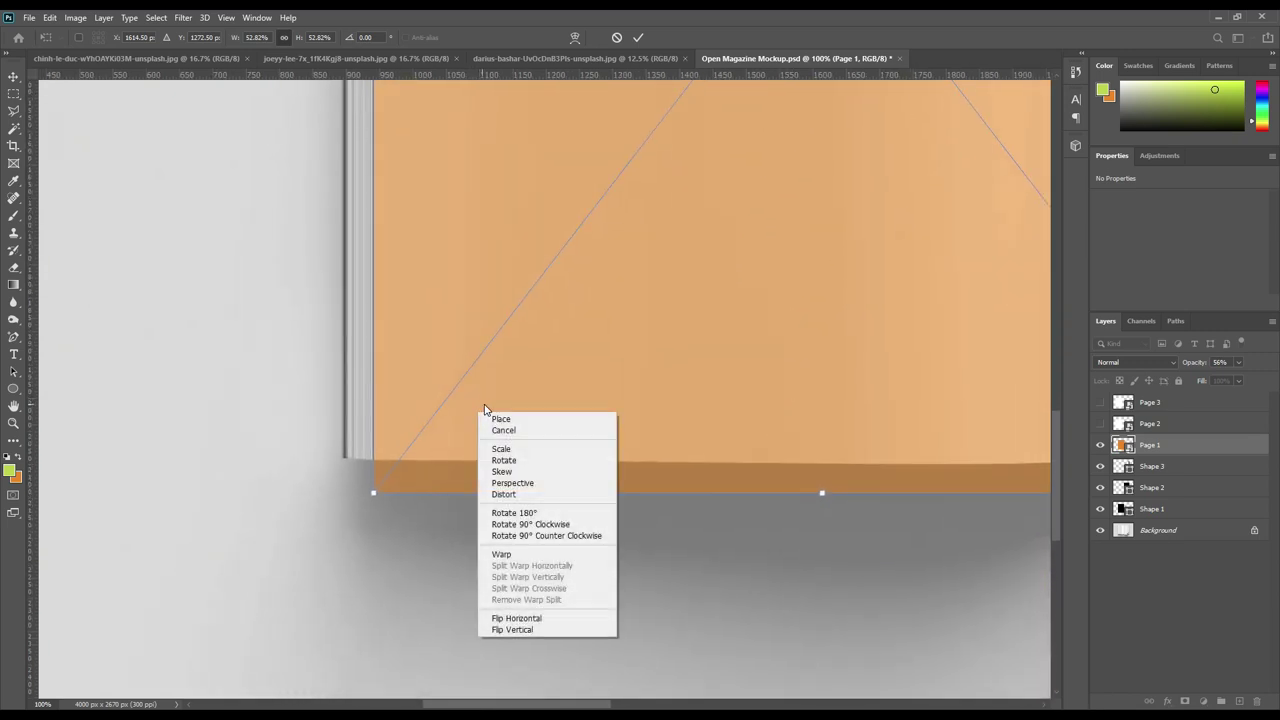
pyautogui.click(514, 493)
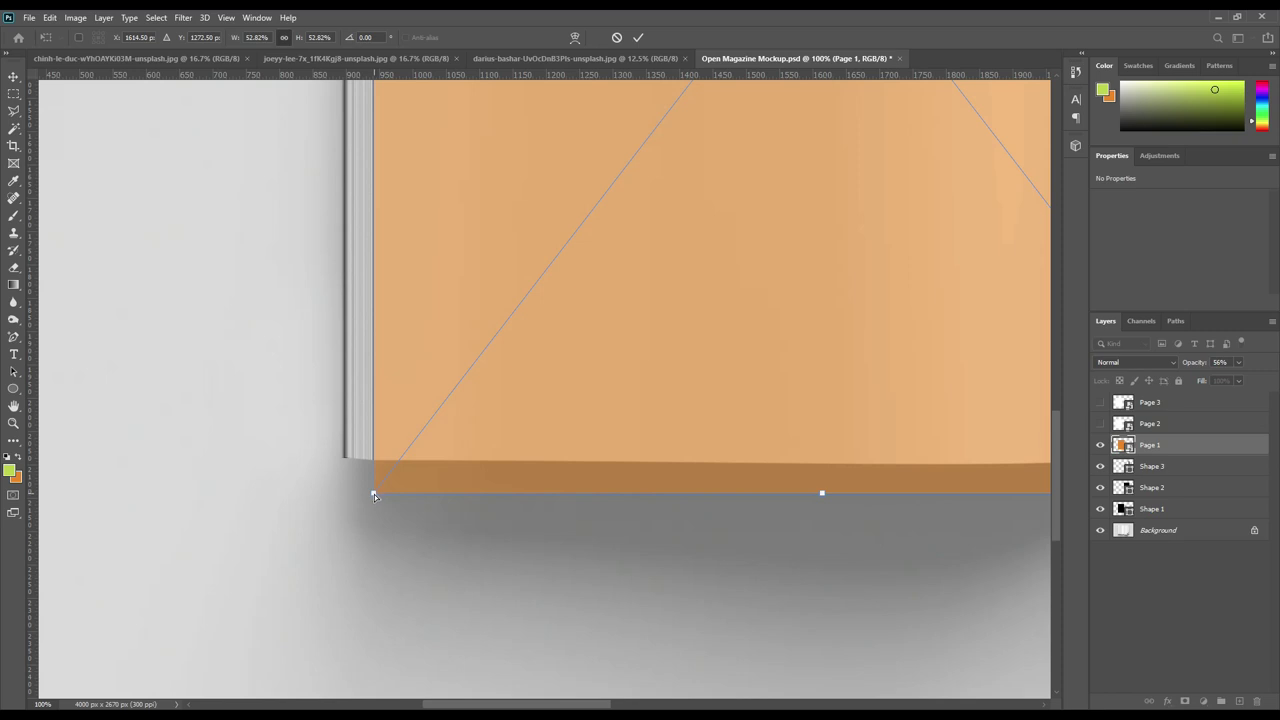
pyautogui.moveTo(374, 494); pyautogui.dragTo(374, 463)
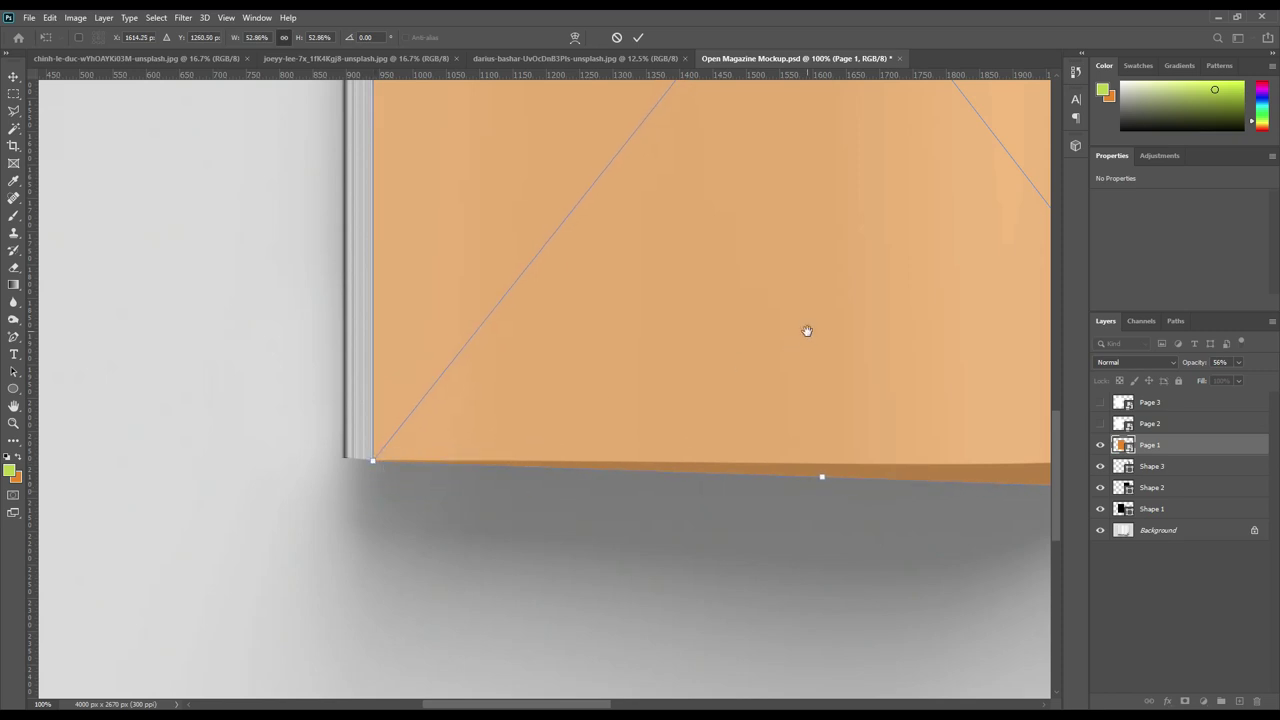
pyautogui.moveTo(807, 331); pyautogui.dragTo(371, 399)
pyautogui.moveTo(805, 577); pyautogui.dragTo(673, 538)
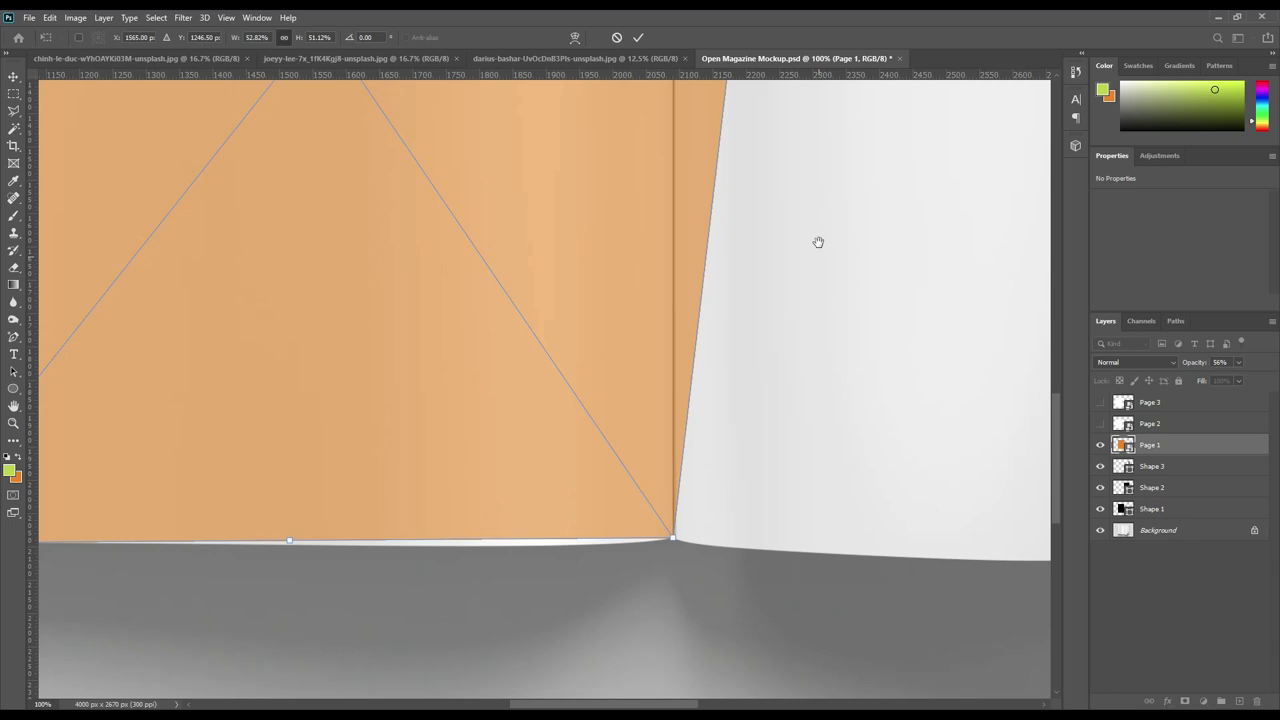
pyautogui.moveTo(818, 242); pyautogui.dragTo(889, 491)
pyautogui.moveTo(880, 306); pyautogui.dragTo(891, 394)
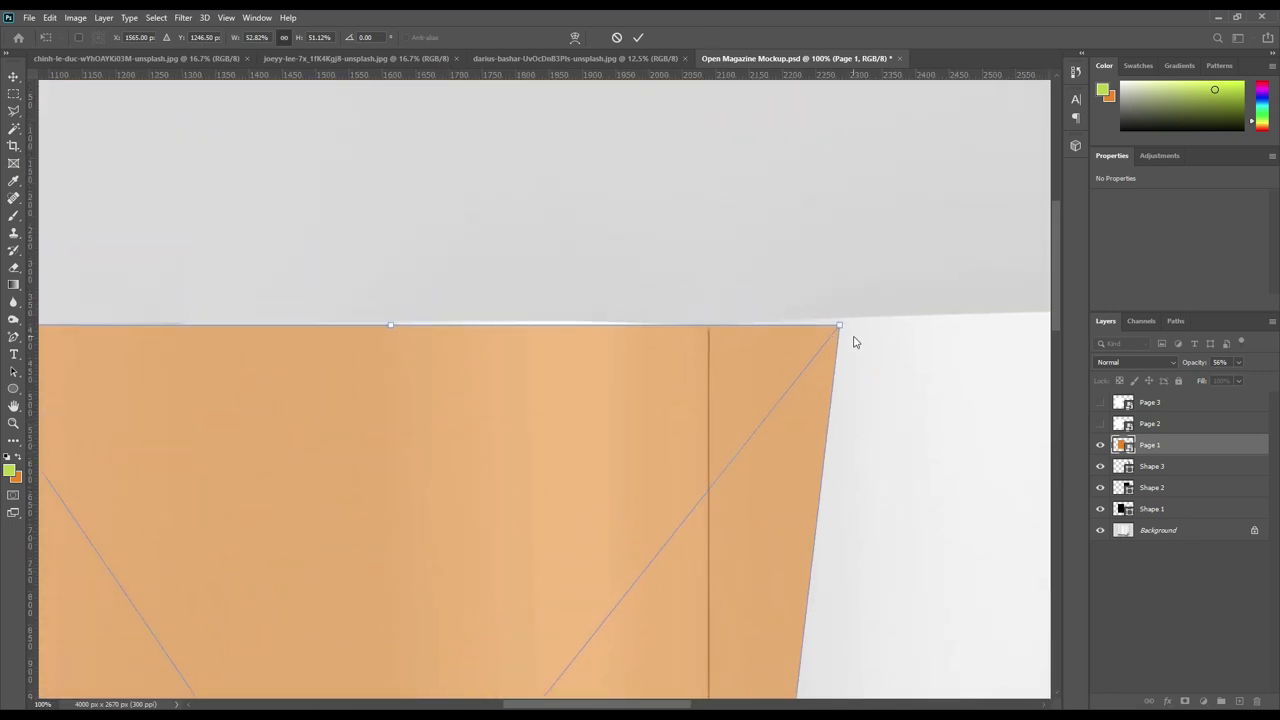
pyautogui.moveTo(839, 328); pyautogui.dragTo(709, 332)
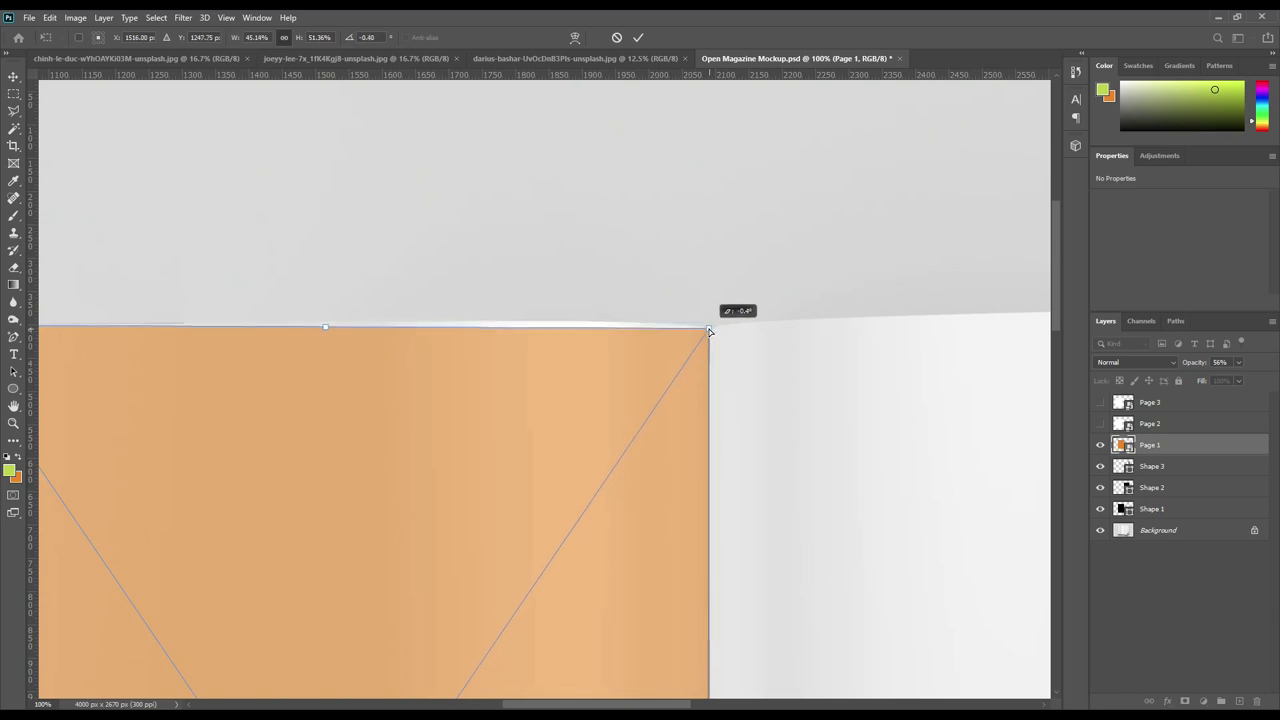
pyautogui.rightClick(522, 415)
# Warp the orange page's top edge upward to follow the left page's curve.
pyautogui.click(569, 556)
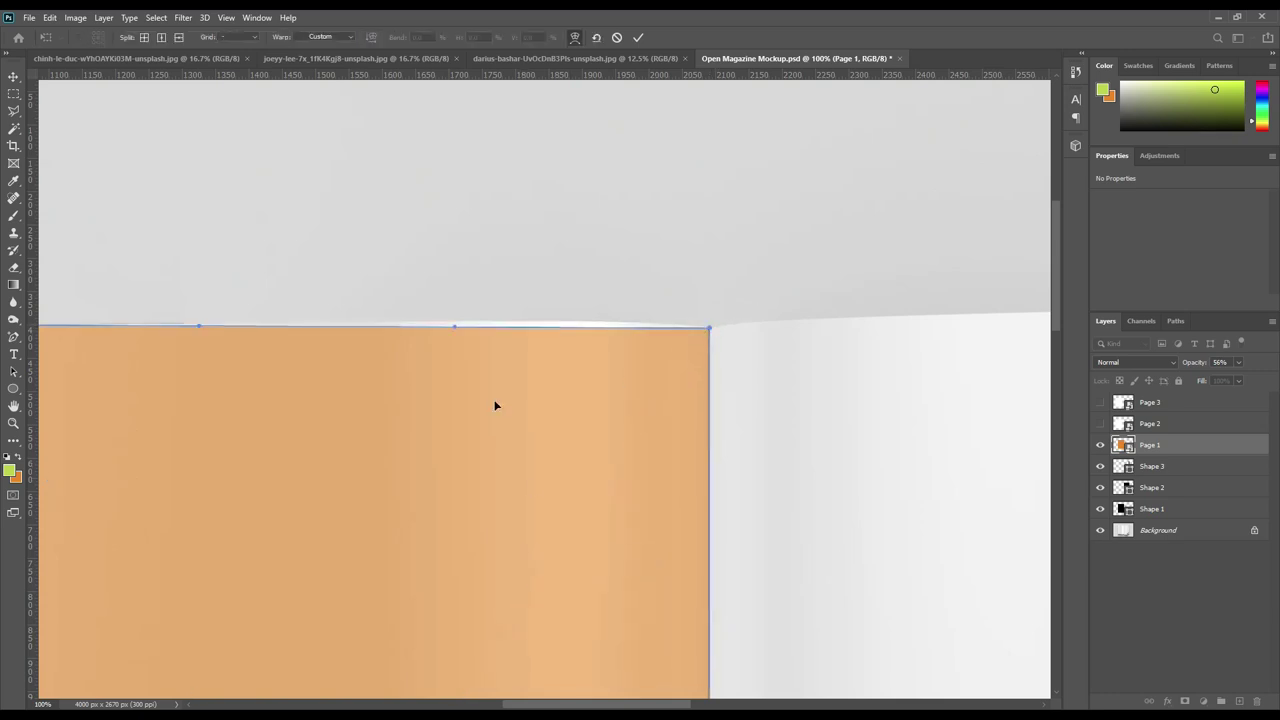
pyautogui.moveTo(458, 330); pyautogui.dragTo(456, 314)
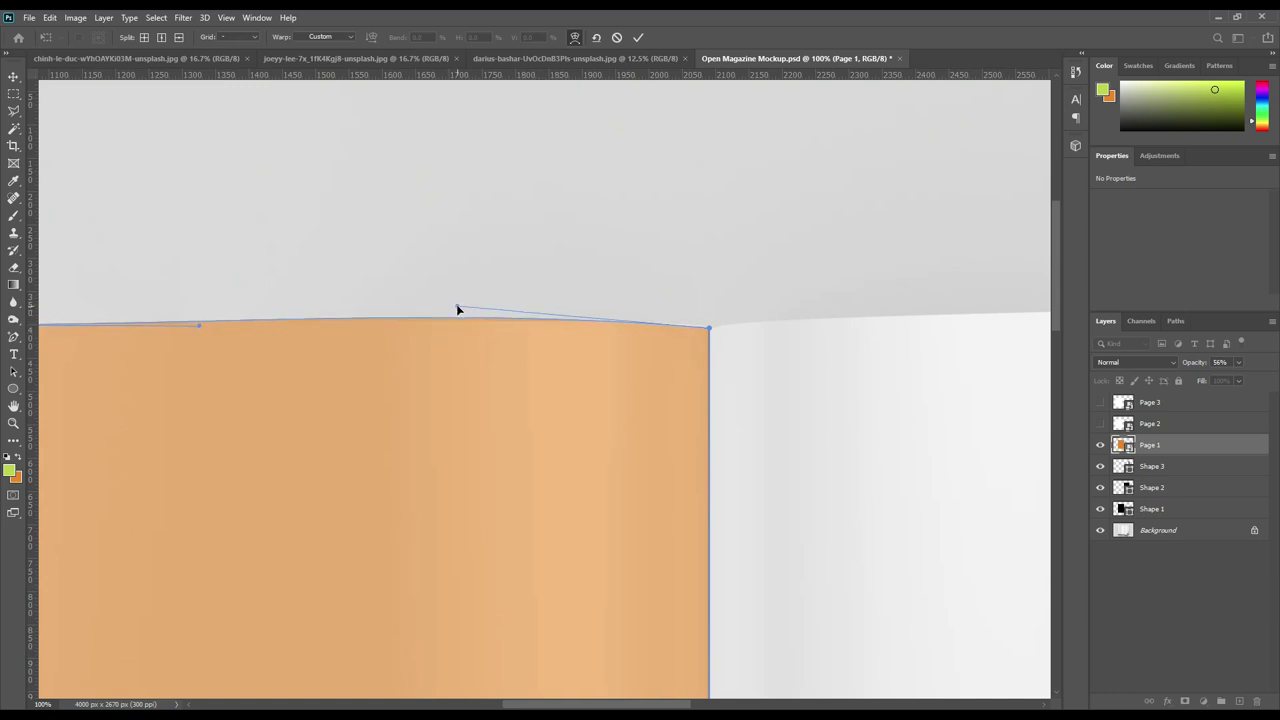
pyautogui.moveTo(425, 465); pyautogui.dragTo(650, 432)
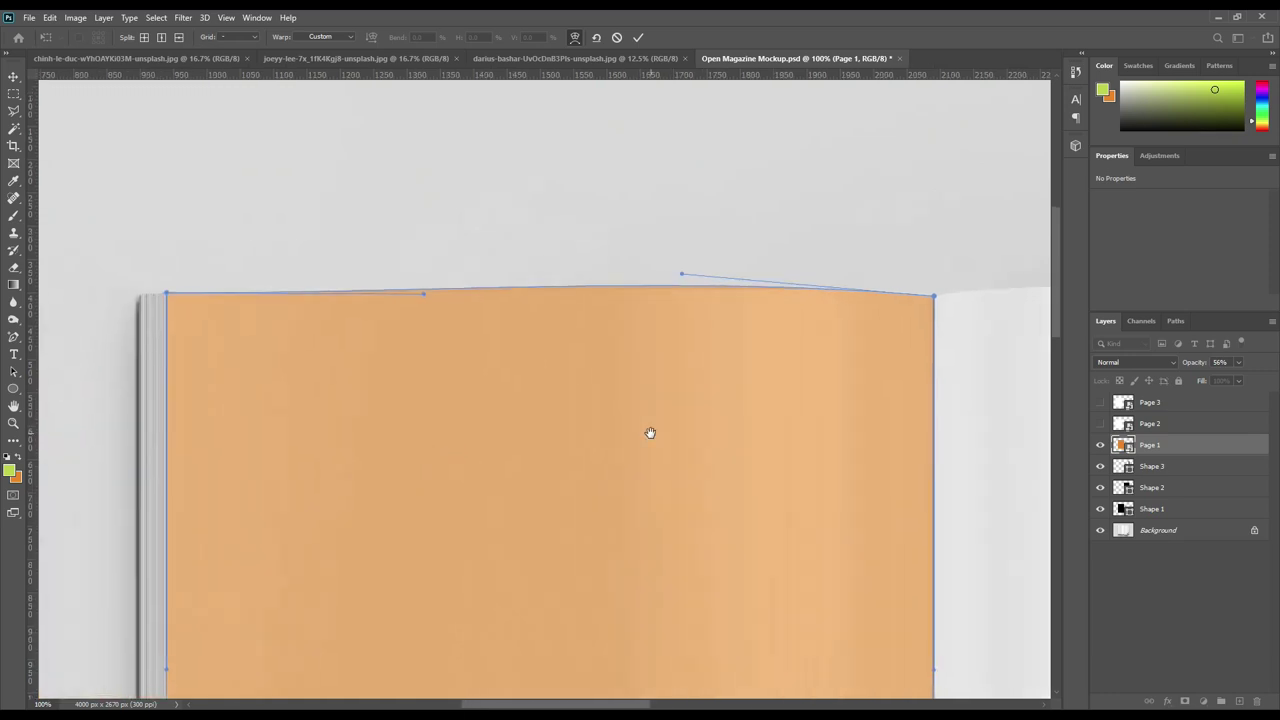
pyautogui.moveTo(683, 278); pyautogui.dragTo(683, 281)
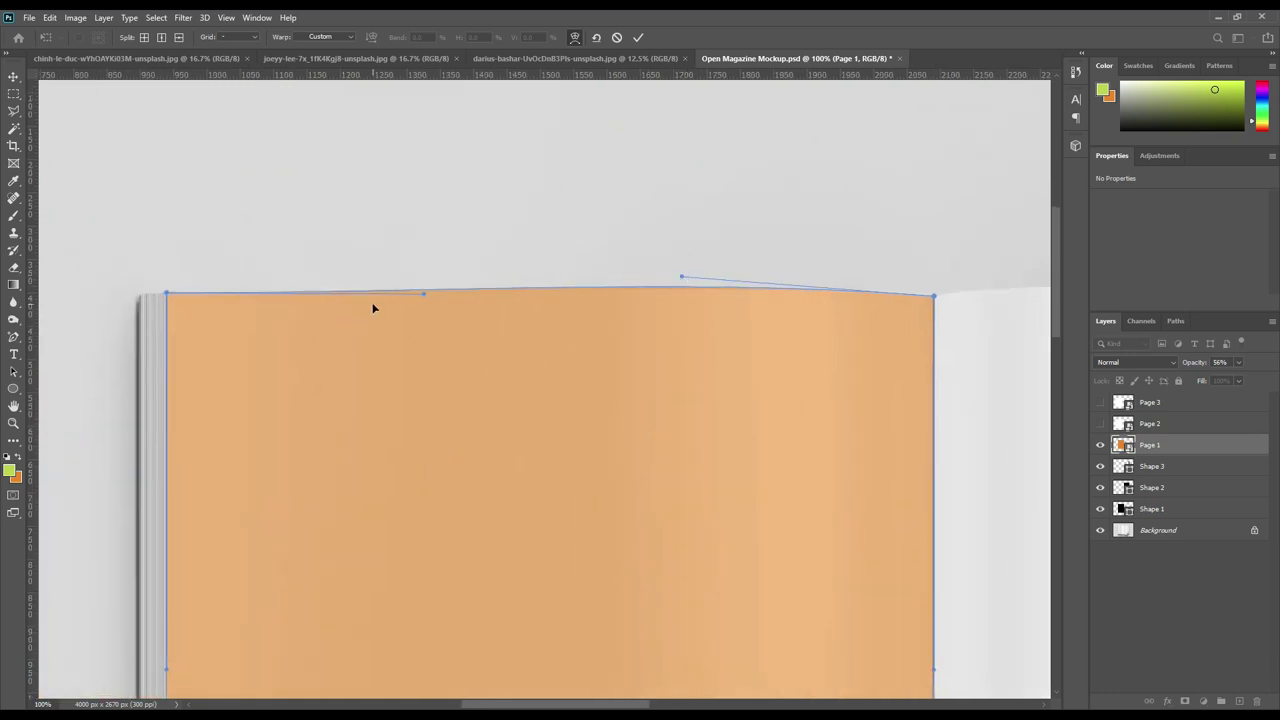
pyautogui.moveTo(701, 502); pyautogui.dragTo(686, 566)
pyautogui.moveTo(700, 437); pyautogui.dragTo(694, 506)
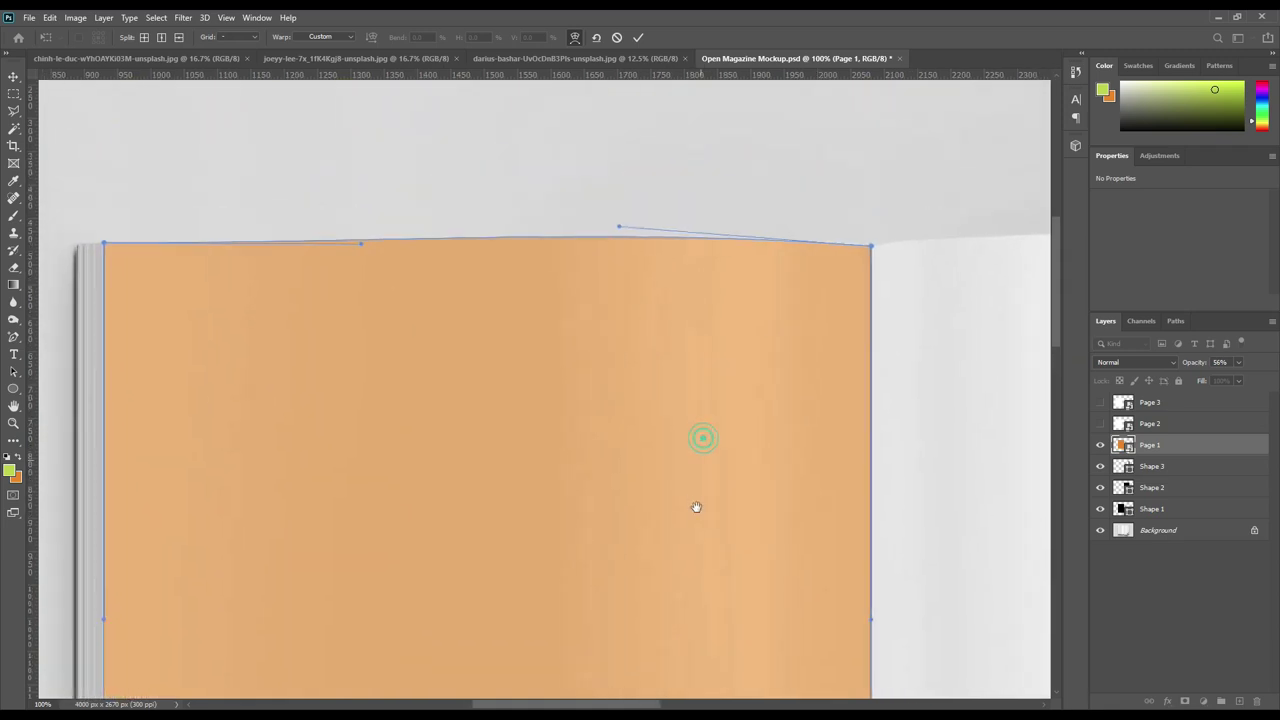
pyautogui.moveTo(873, 269); pyautogui.dragTo(873, 269)
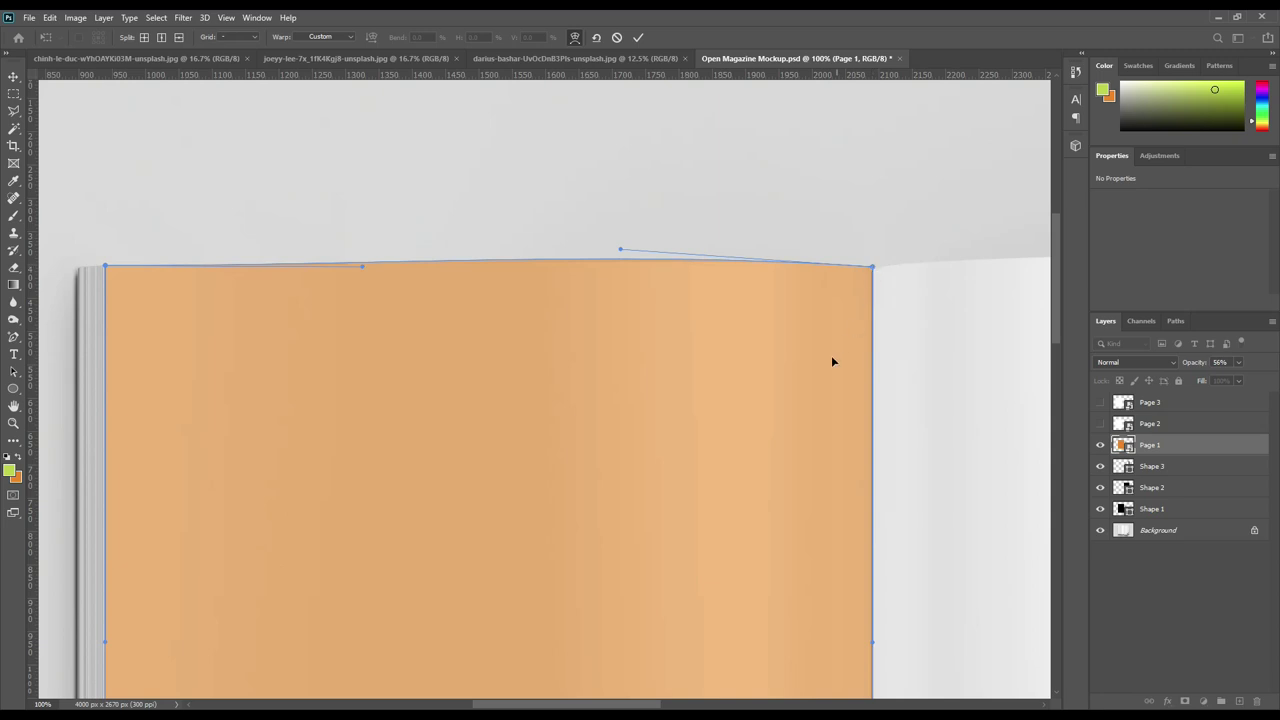
# Align the bottom-right warp corner, bend the bottom edge slightly down, and fit the view.
pyautogui.moveTo(770, 529)
pyautogui.mouseDown()
pyautogui.moveTo(766, 340)
pyautogui.moveTo(749, 409)
pyautogui.moveTo(680, 263)
pyautogui.moveTo(688, 431)
pyautogui.mouseUp()
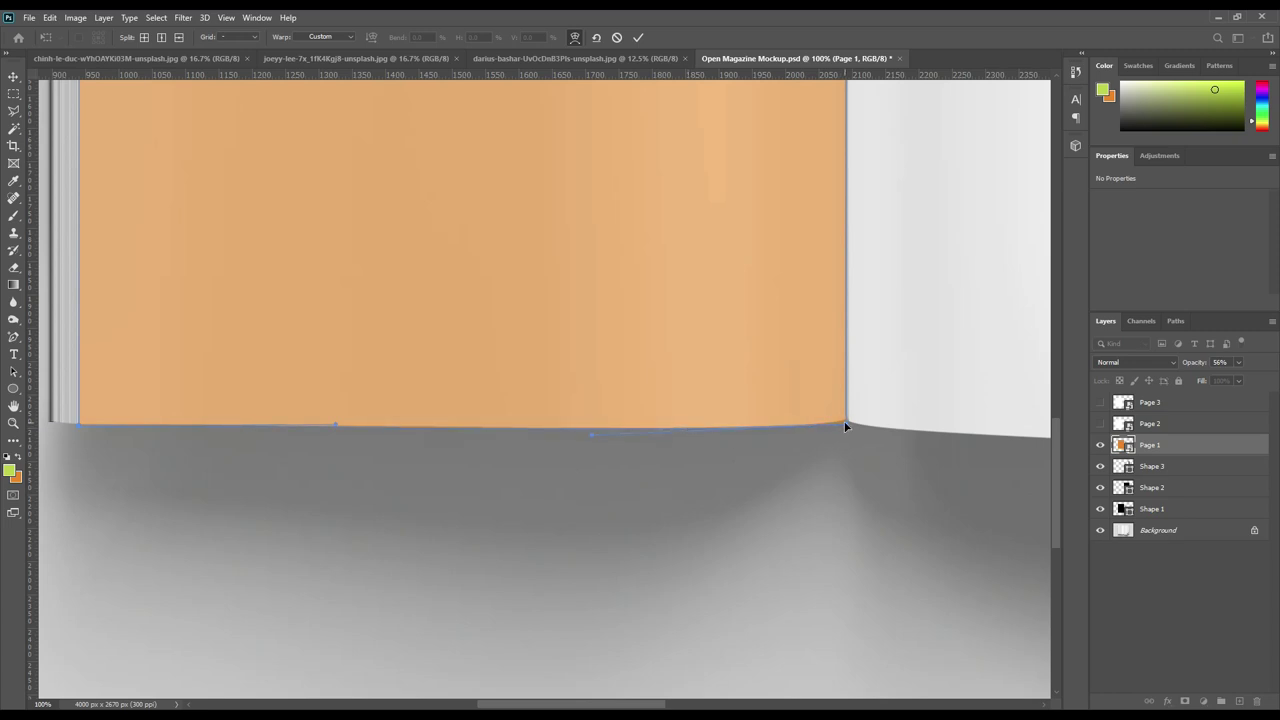
pyautogui.moveTo(845, 425); pyautogui.dragTo(847, 425)
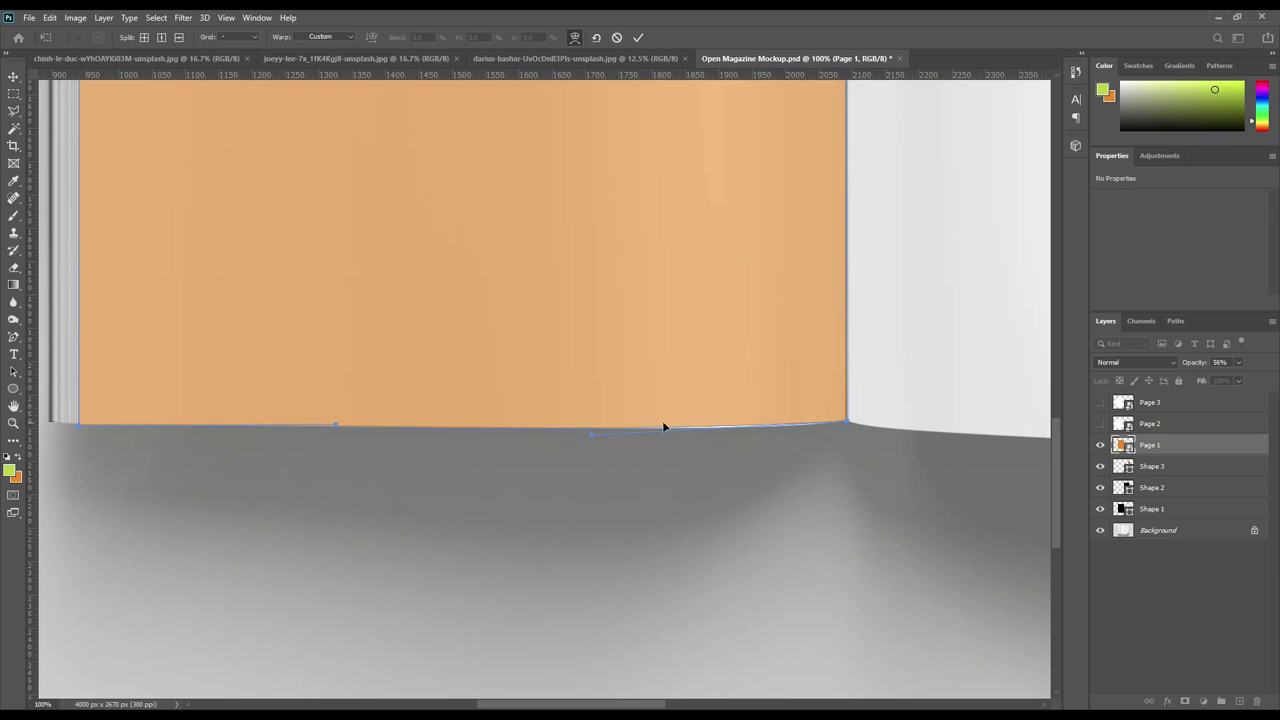
pyautogui.moveTo(594, 437); pyautogui.dragTo(595, 444)
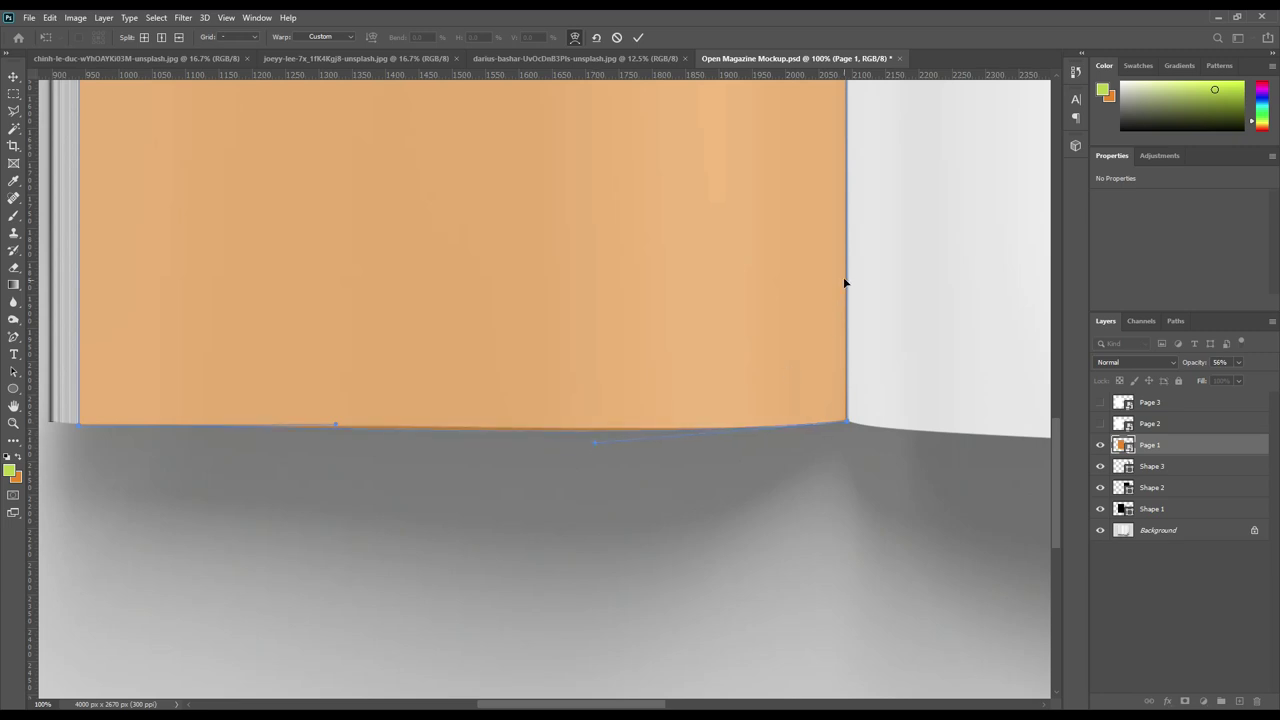
pyautogui.scroll(5, 787, 388)
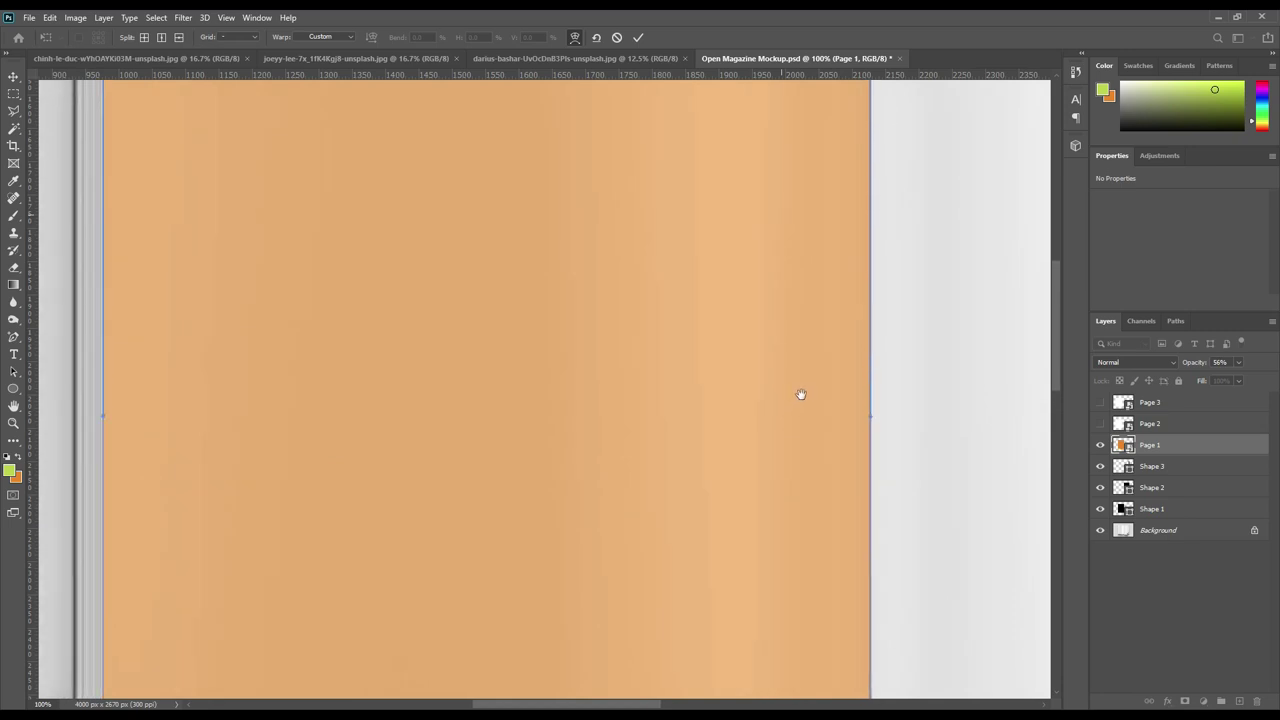
pyautogui.hotkey('ctrl', '0')
# Commit the warp, raise Page 1 to 100% opacity, and mask it to the left page shape.
pyautogui.click(638, 37)
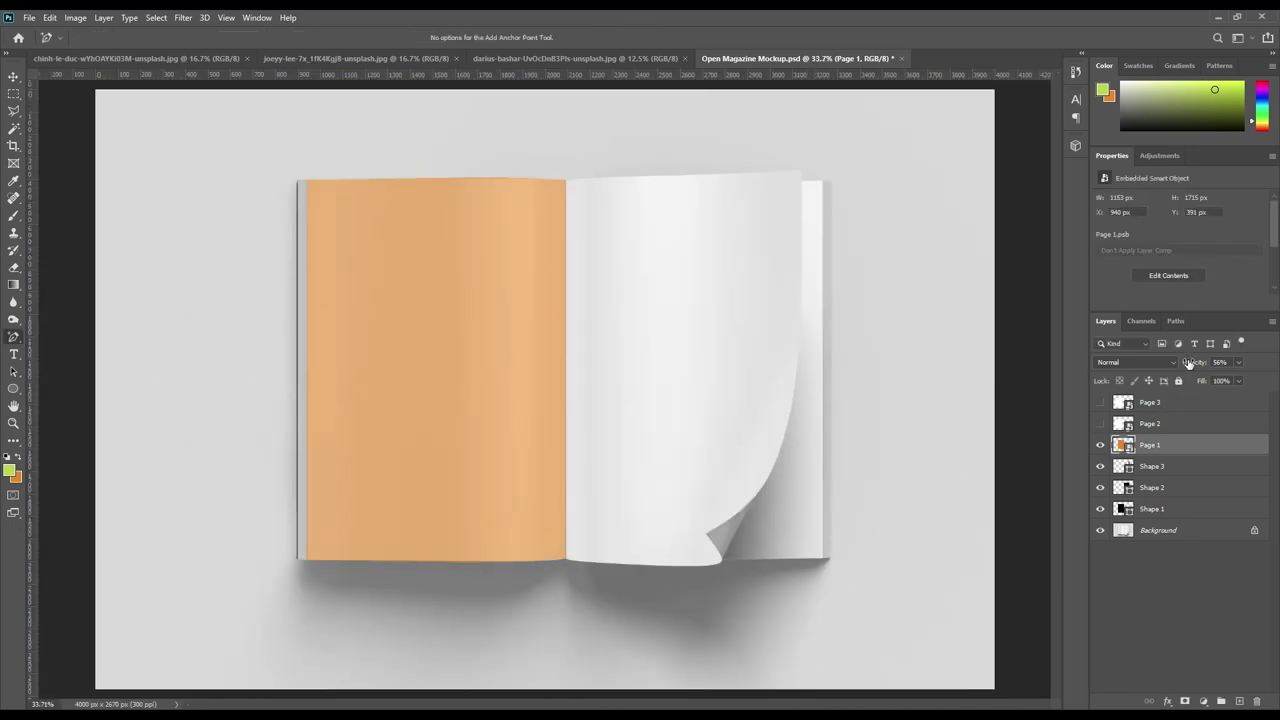
pyautogui.moveTo(1188, 363); pyautogui.dragTo(1246, 441)
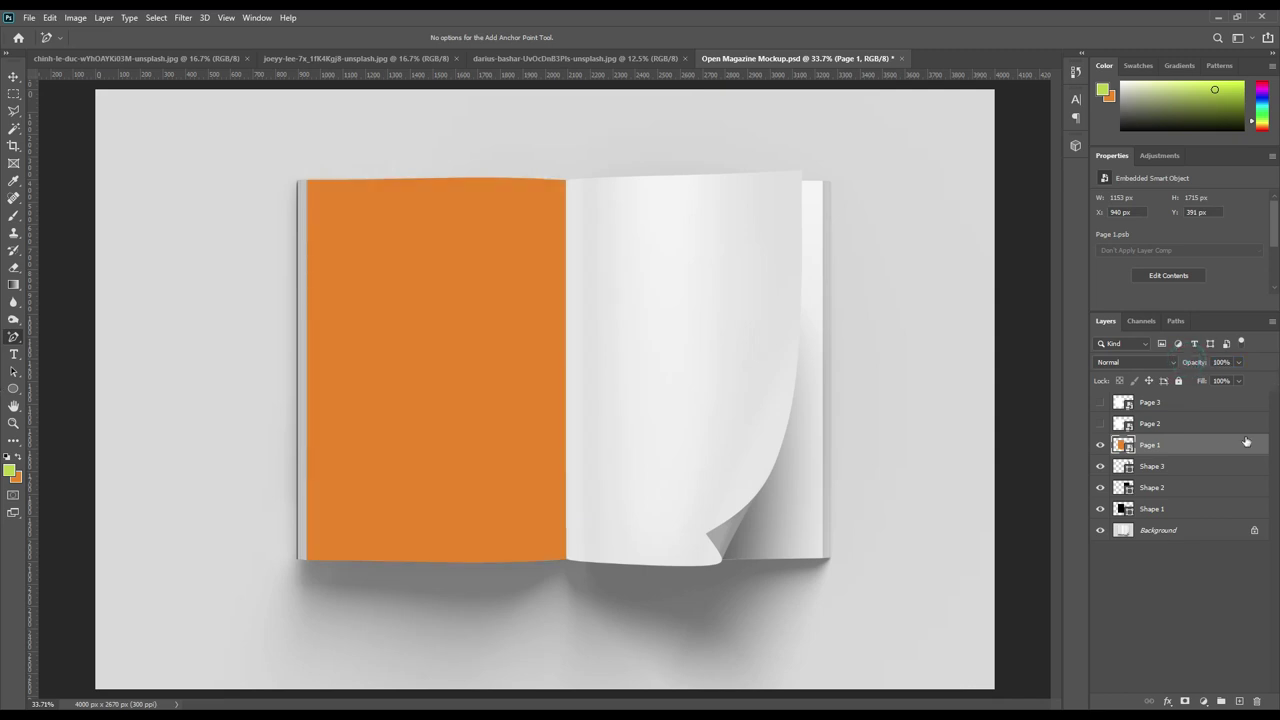
pyautogui.keyDown('ctrl'); pyautogui.click(1123, 510); pyautogui.keyUp('ctrl')
pyautogui.click(1186, 701)
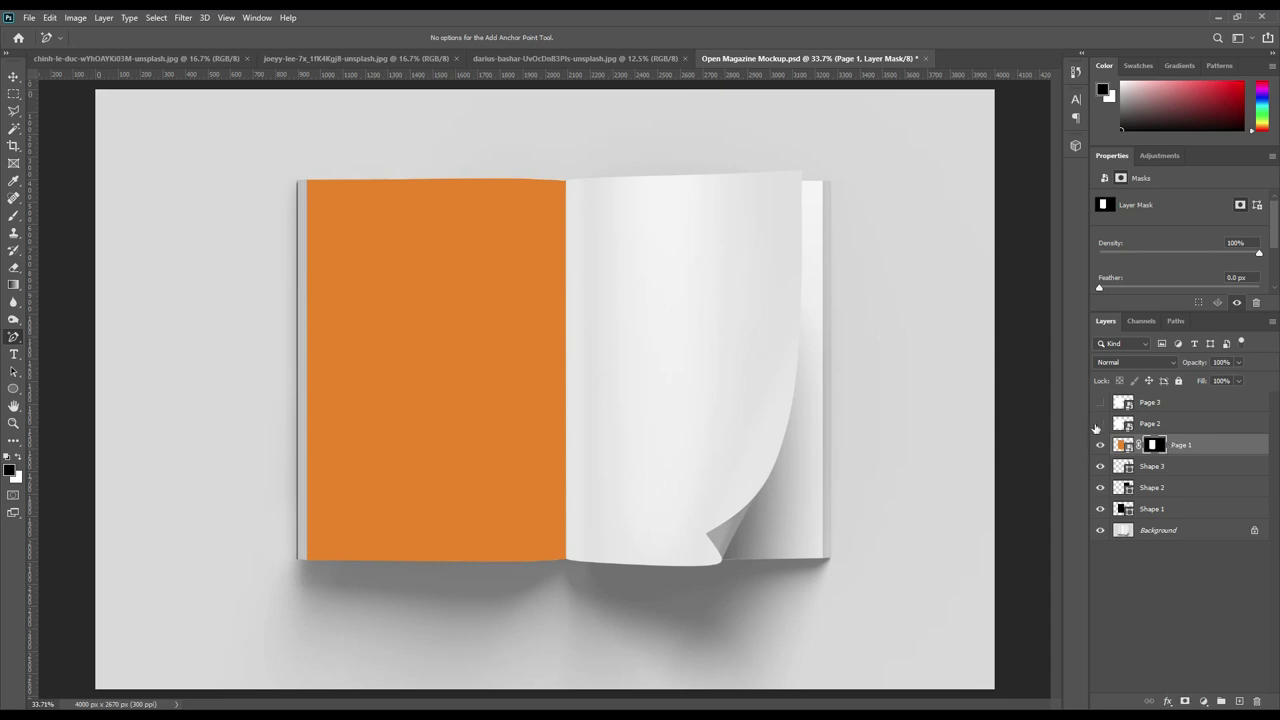
# Show Page 2 and fill its smart object contents with green, then save and close.
pyautogui.click(1100, 424)
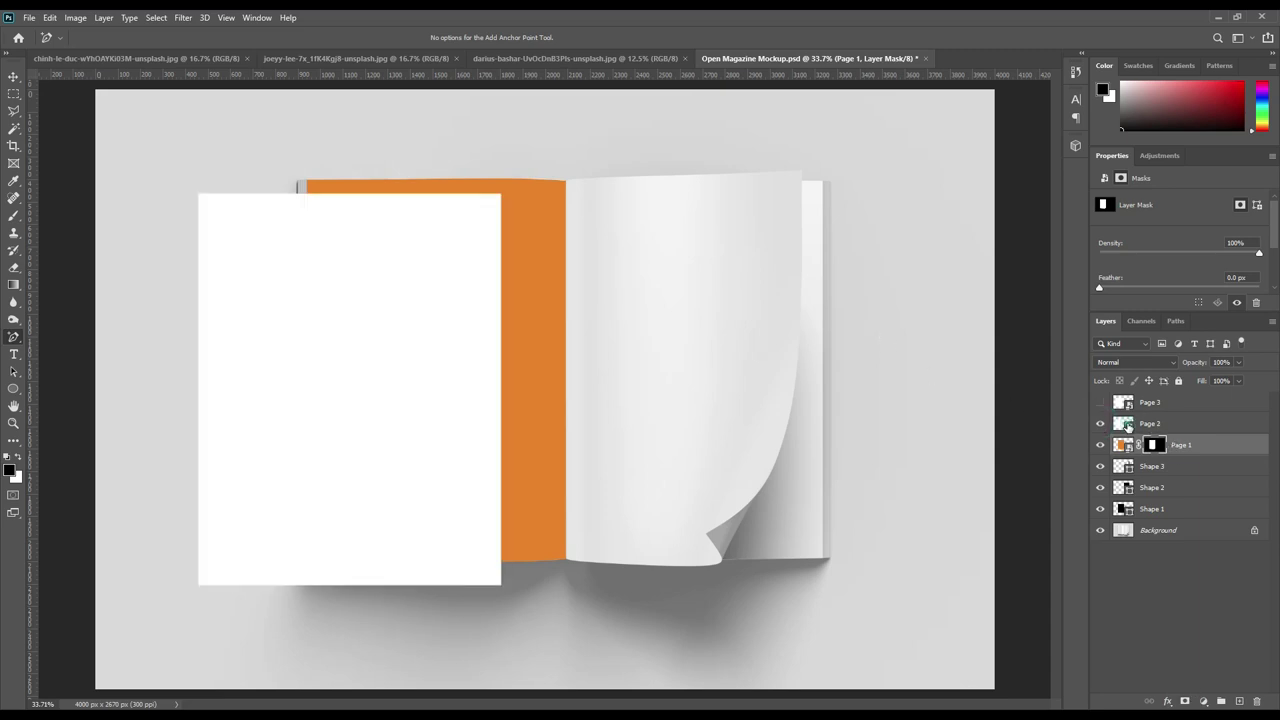
pyautogui.doubleClick(1124, 424)
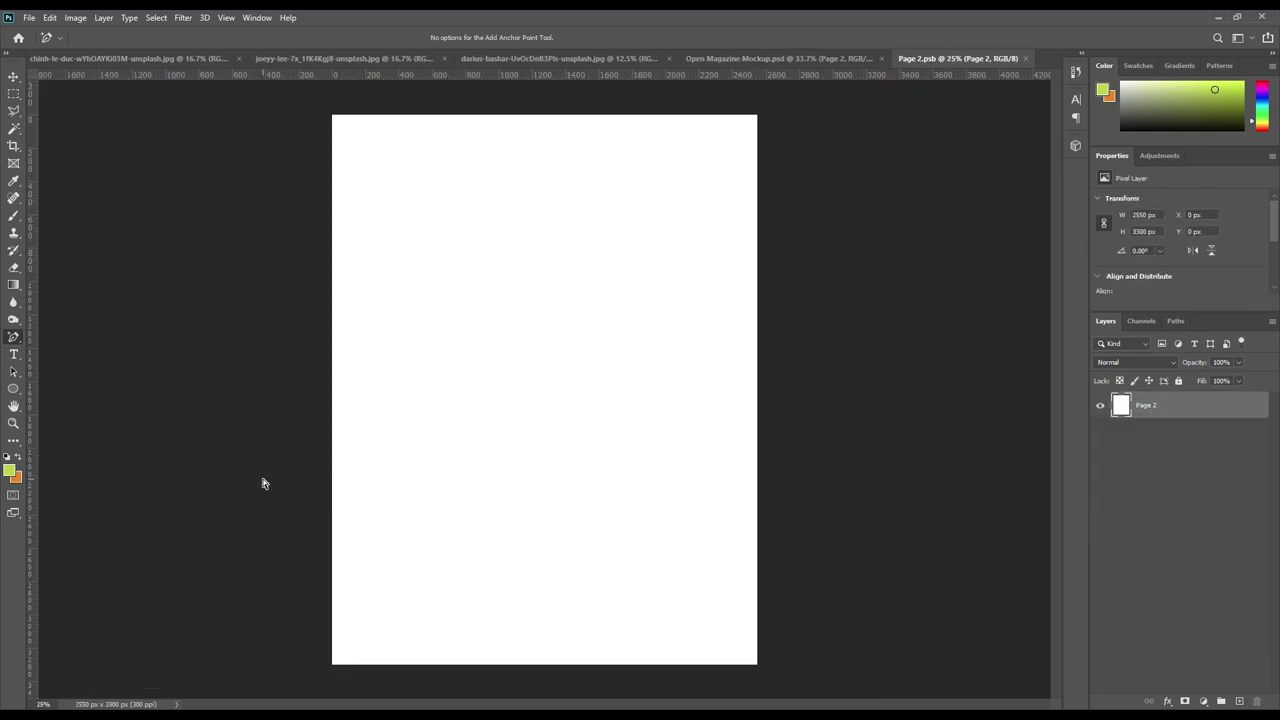
pyautogui.press('x')
pyautogui.hotkey('ctrl', 'BackSpace')
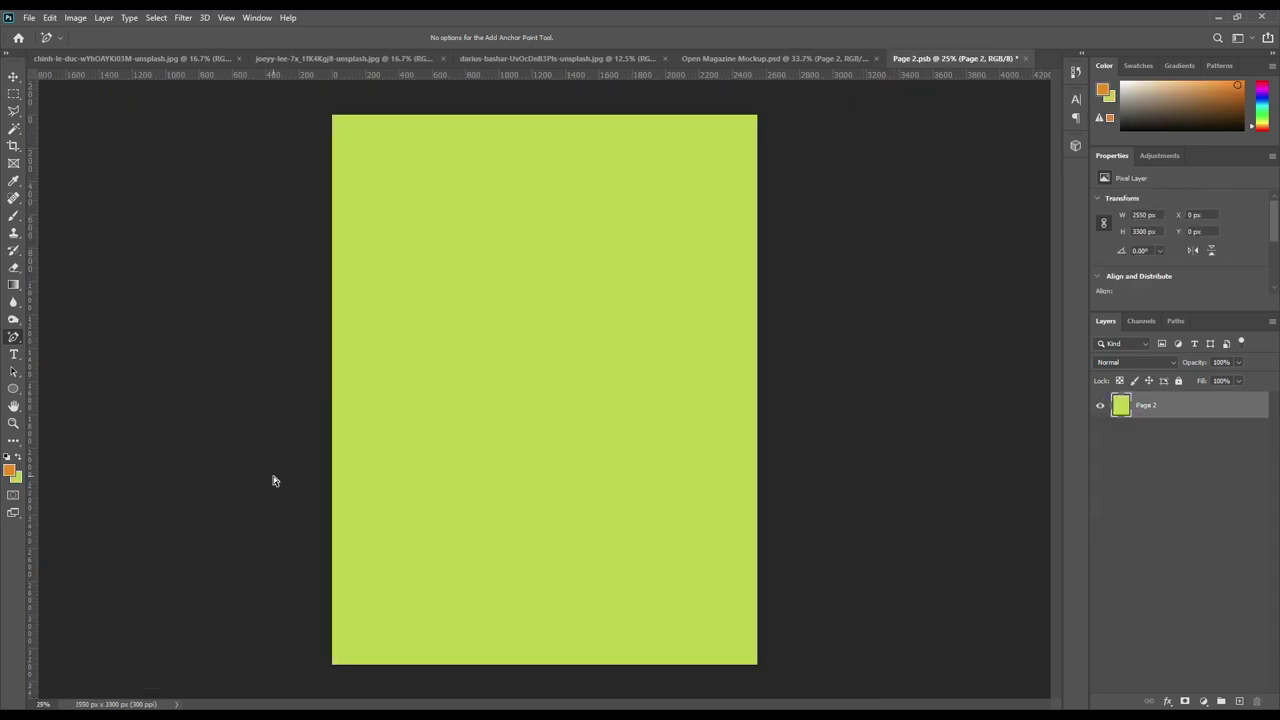
pyautogui.hotkey('ctrl', 's')
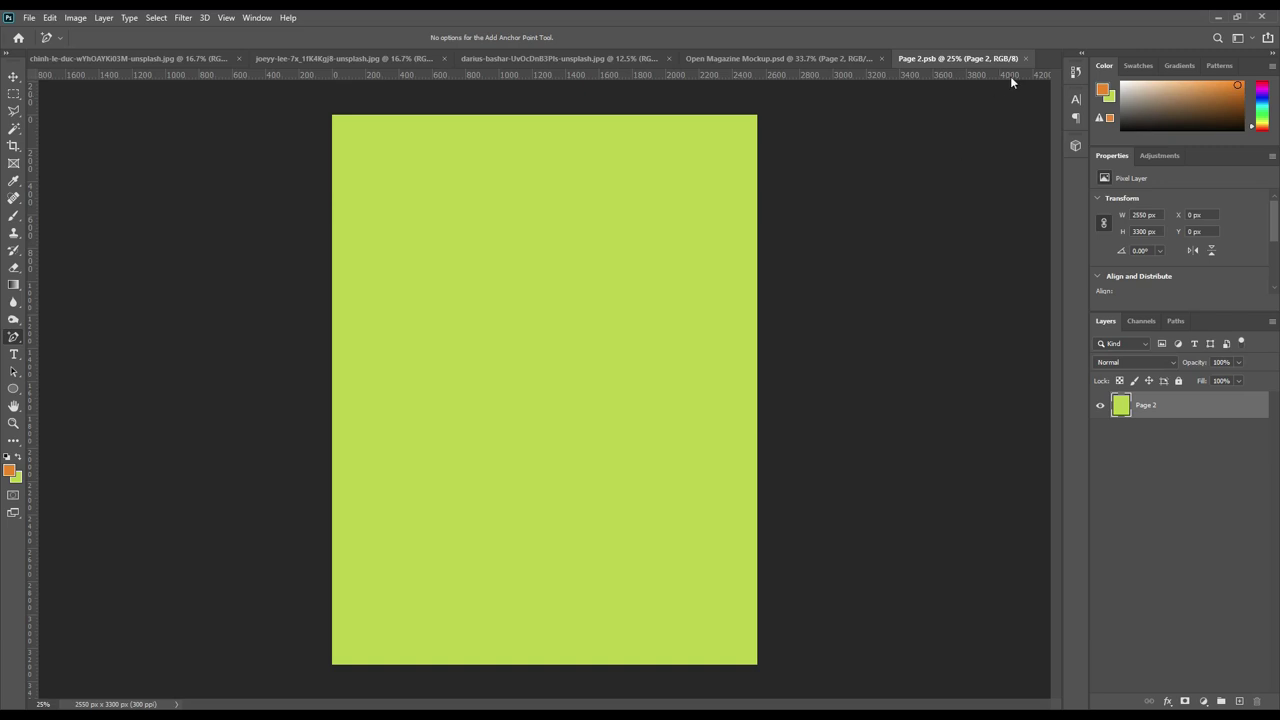
pyautogui.click(1025, 58)
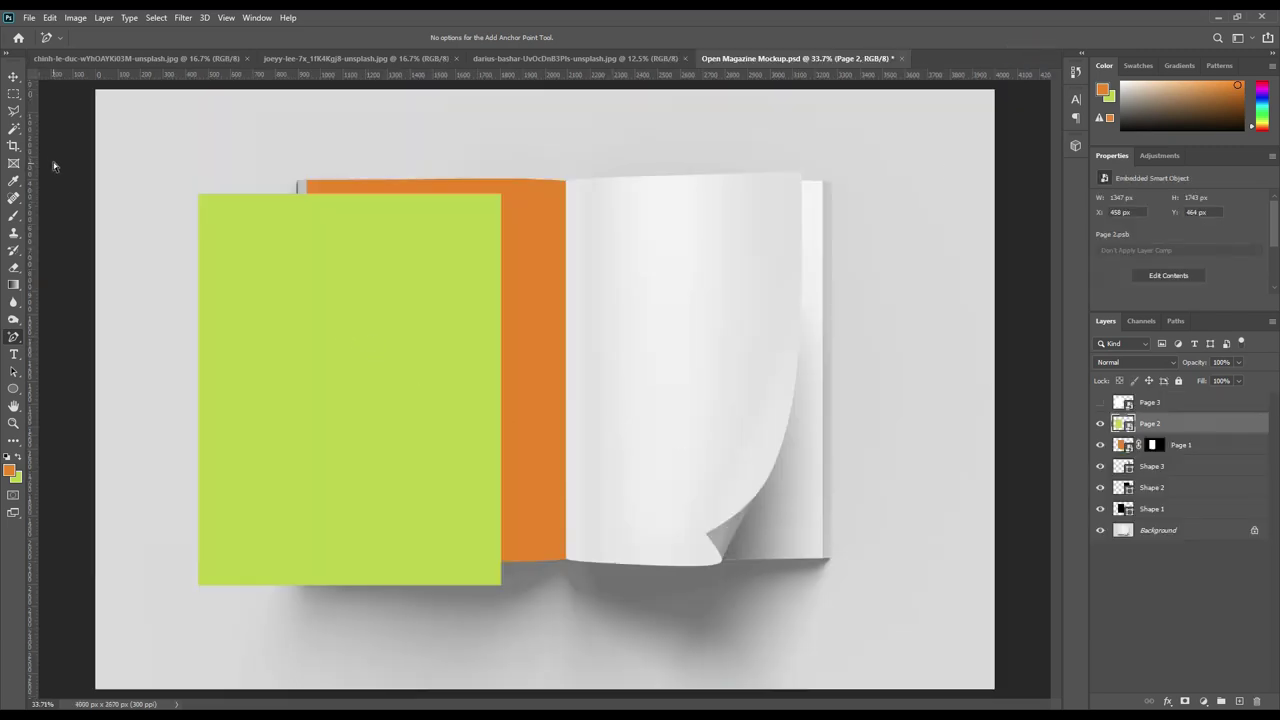
# Move the green Page 2 over the right page and lower its opacity to 46%.
pyautogui.click(13, 76)
pyautogui.moveTo(370, 360); pyautogui.dragTo(710, 355)
pyautogui.moveTo(1197, 364); pyautogui.dragTo(1172, 359)
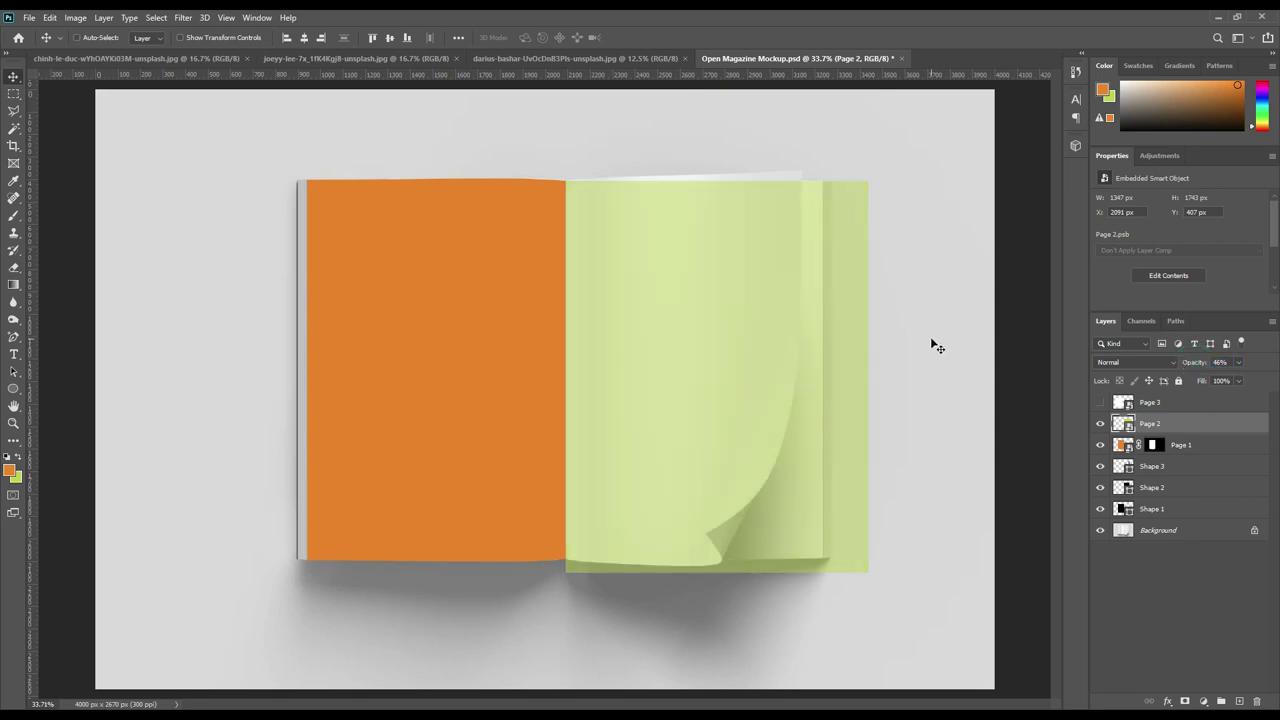
pyautogui.hotkey('ctrl', '+')
pyautogui.moveTo(819, 257)
pyautogui.mouseDown()
pyautogui.moveTo(771, 341)
pyautogui.moveTo(703, 326)
pyautogui.mouseUp()
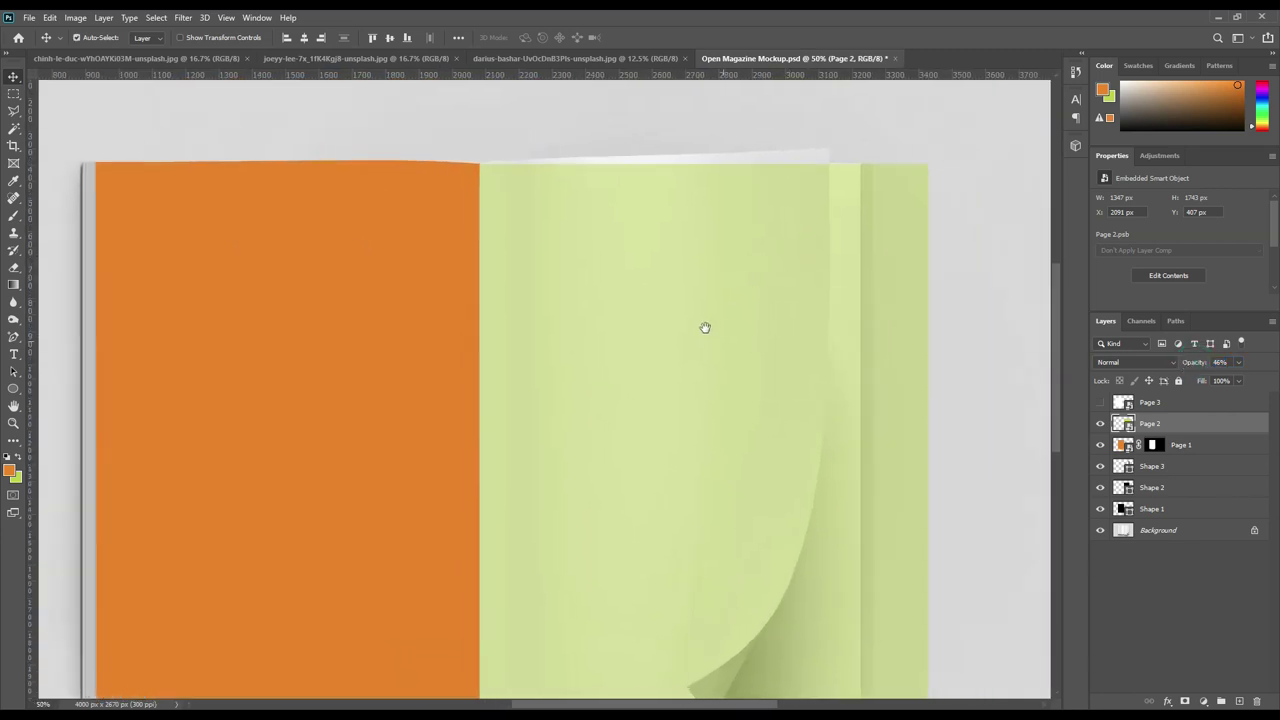
# Free-transform Page 2, dragging its top-right, bottom-left and bottom-right corners onto the right page.
pyautogui.hotkey('ctrl', 't')
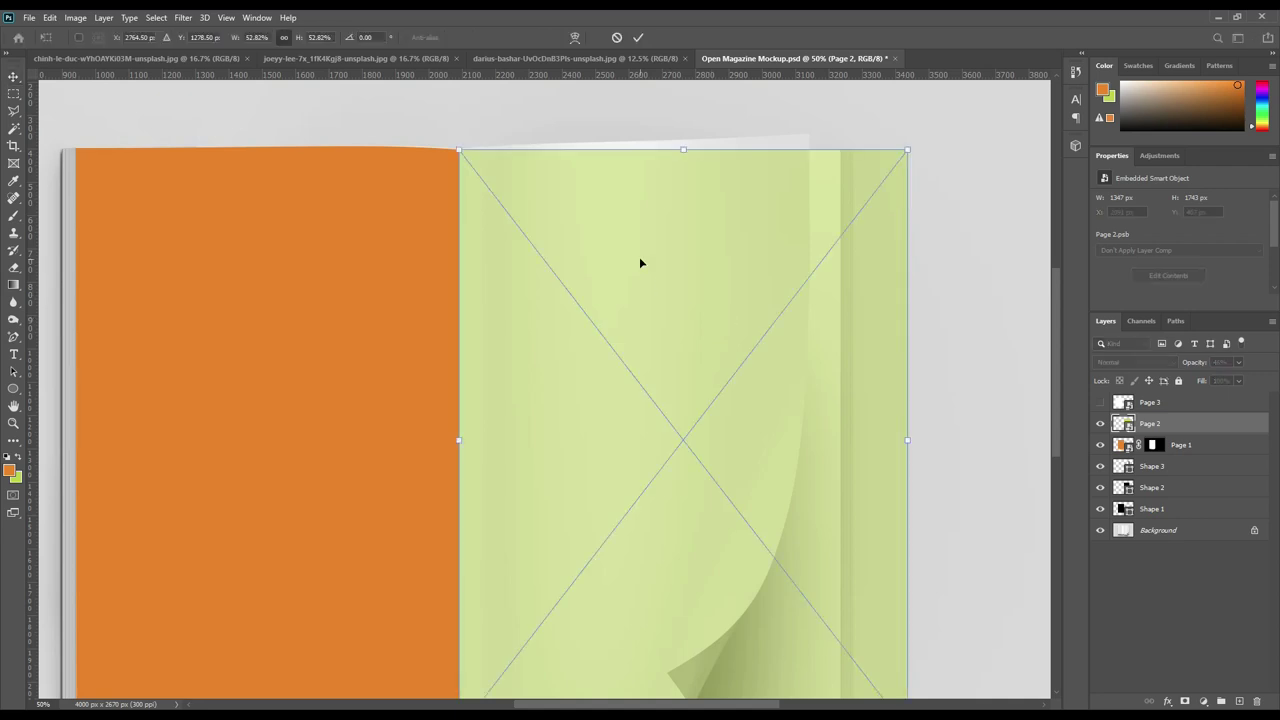
pyautogui.rightClick(640, 261)
pyautogui.press('Escape')
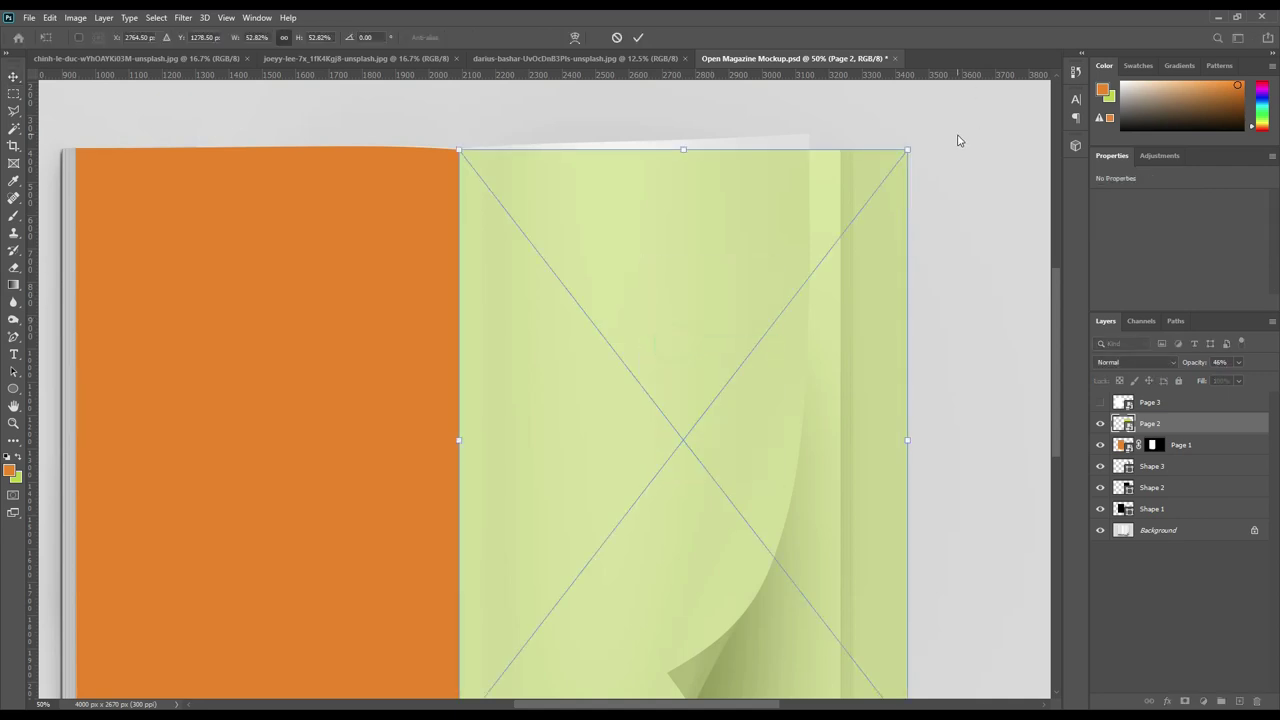
pyautogui.moveTo(909, 153); pyautogui.dragTo(810, 136)
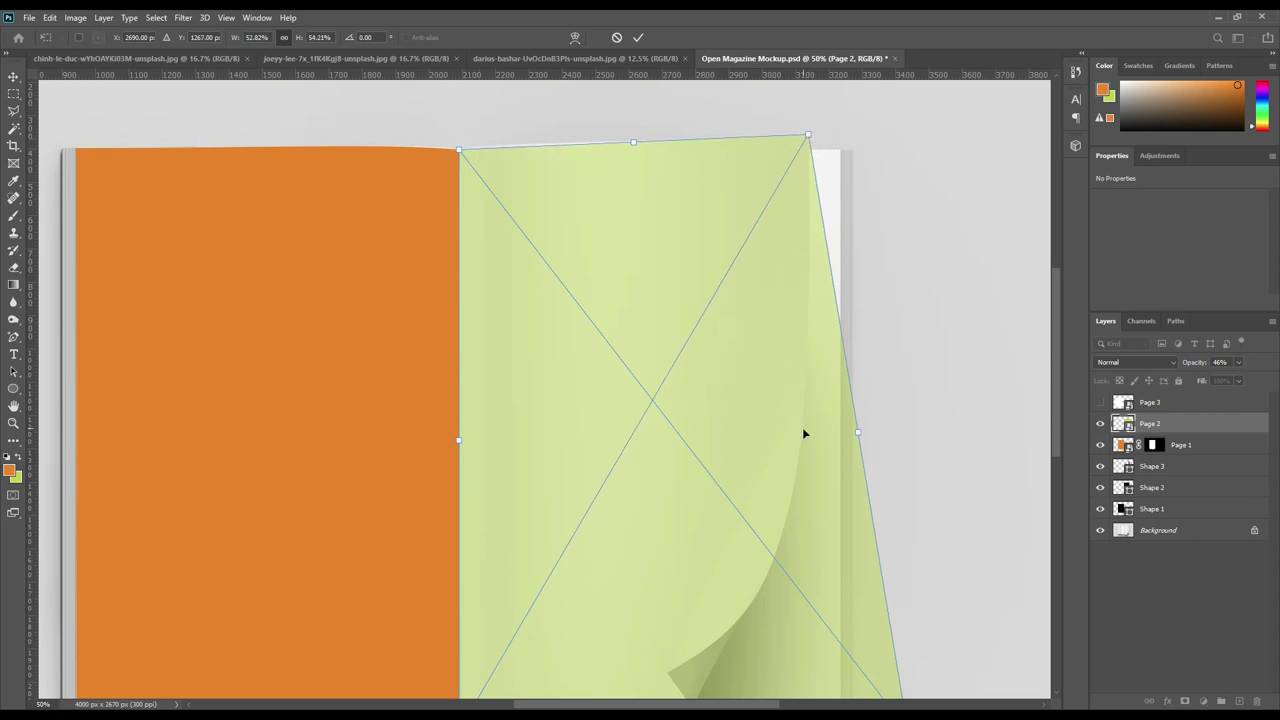
pyautogui.moveTo(766, 492); pyautogui.dragTo(770, 385)
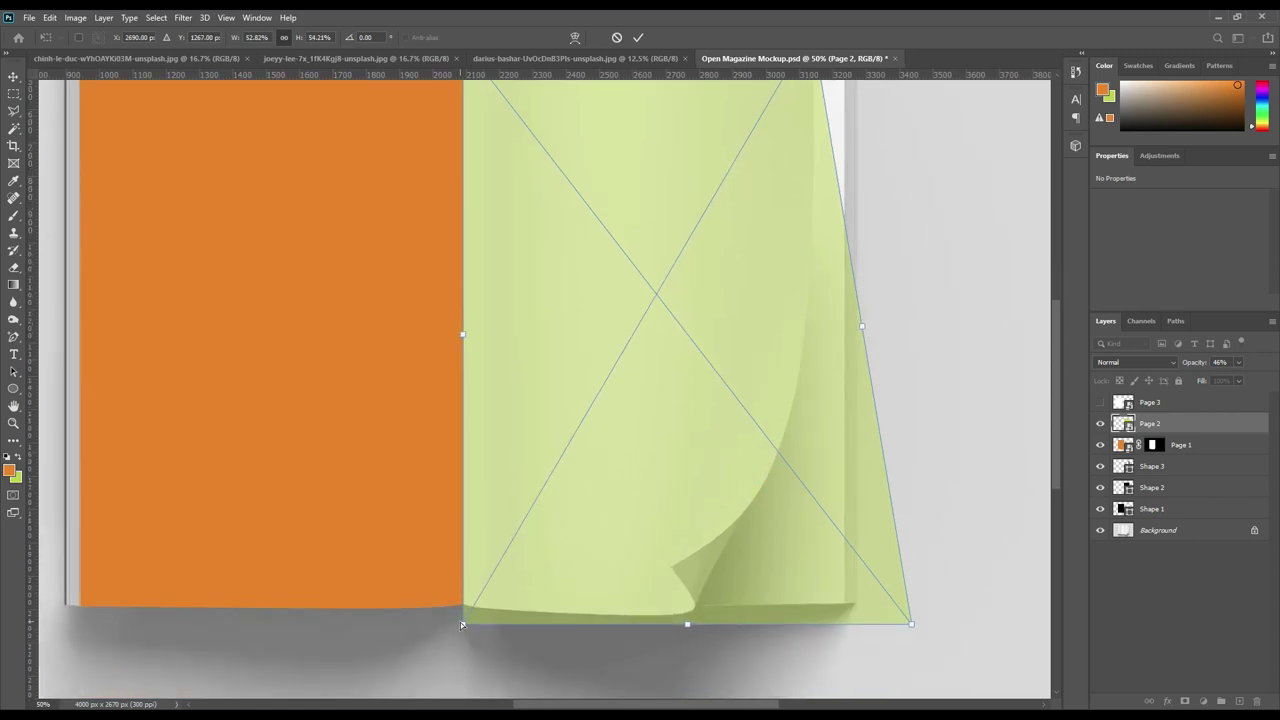
pyautogui.moveTo(463, 624); pyautogui.dragTo(464, 608)
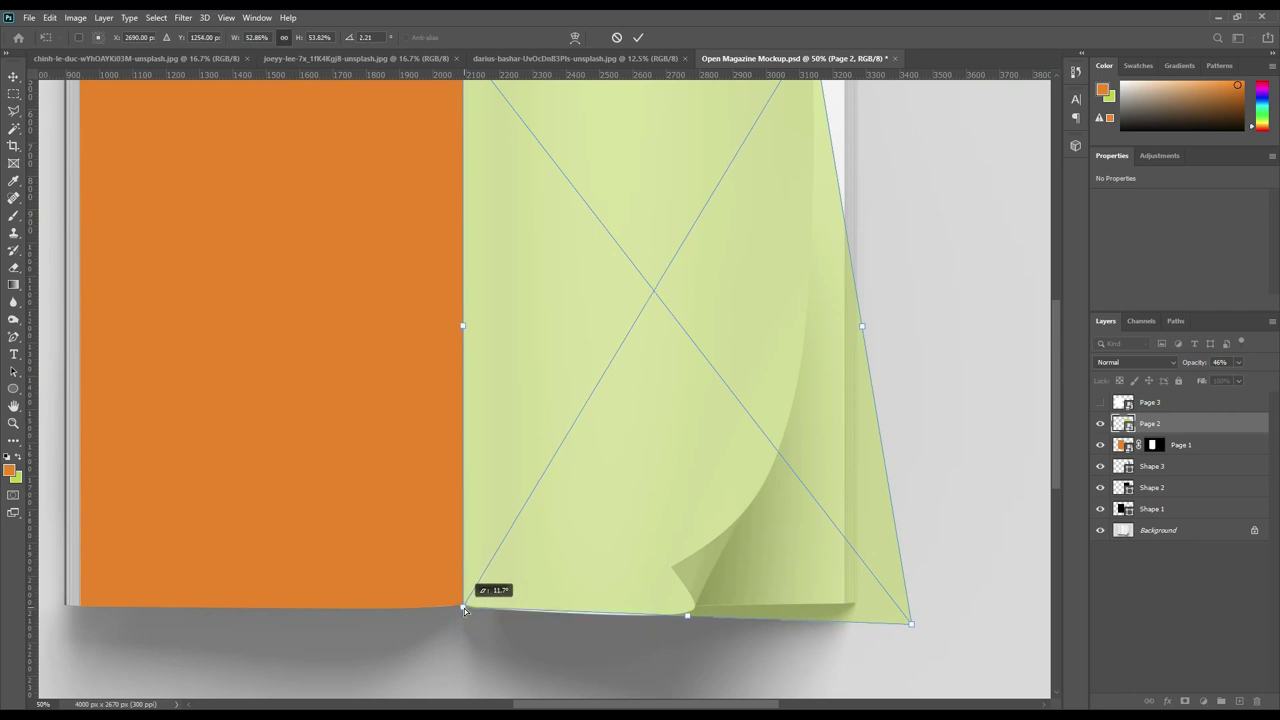
pyautogui.moveTo(912, 626)
pyautogui.mouseDown()
pyautogui.moveTo(772, 606)
pyautogui.moveTo(805, 615)
pyautogui.mouseUp()
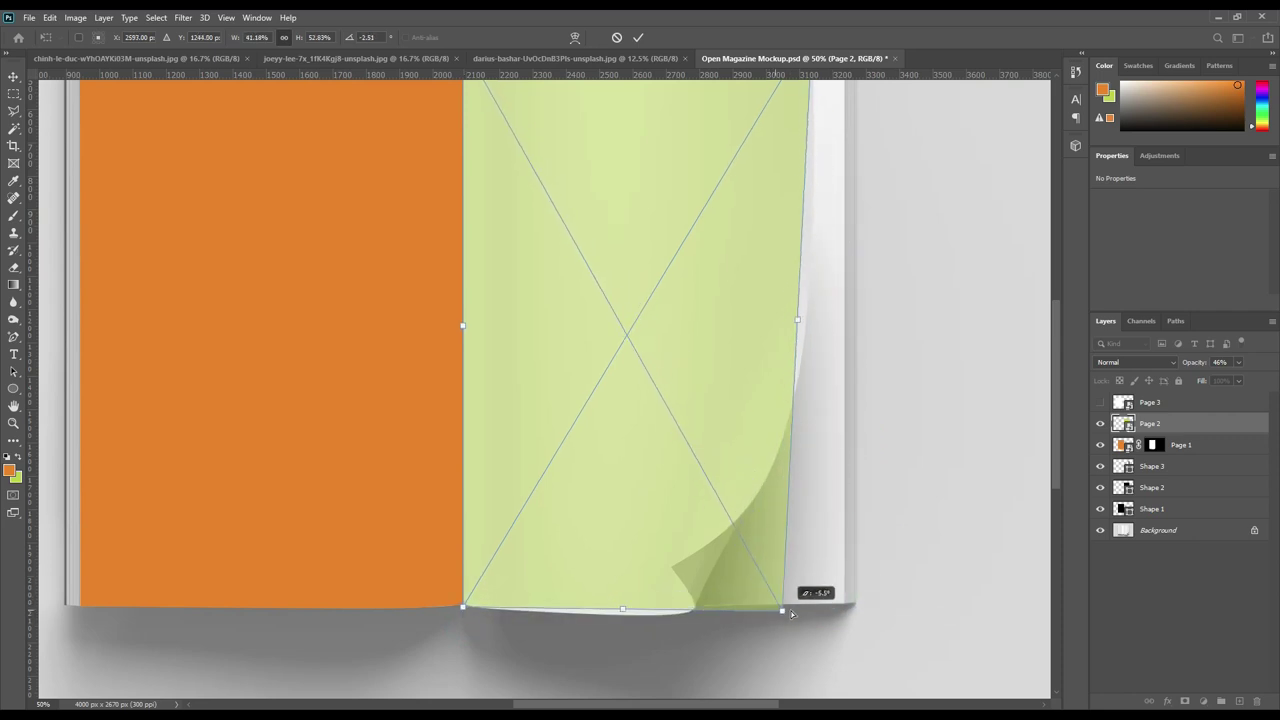
pyautogui.moveTo(805, 615)
pyautogui.mouseDown()
pyautogui.moveTo(697, 597)
pyautogui.moveTo(804, 621)
pyautogui.mouseUp()
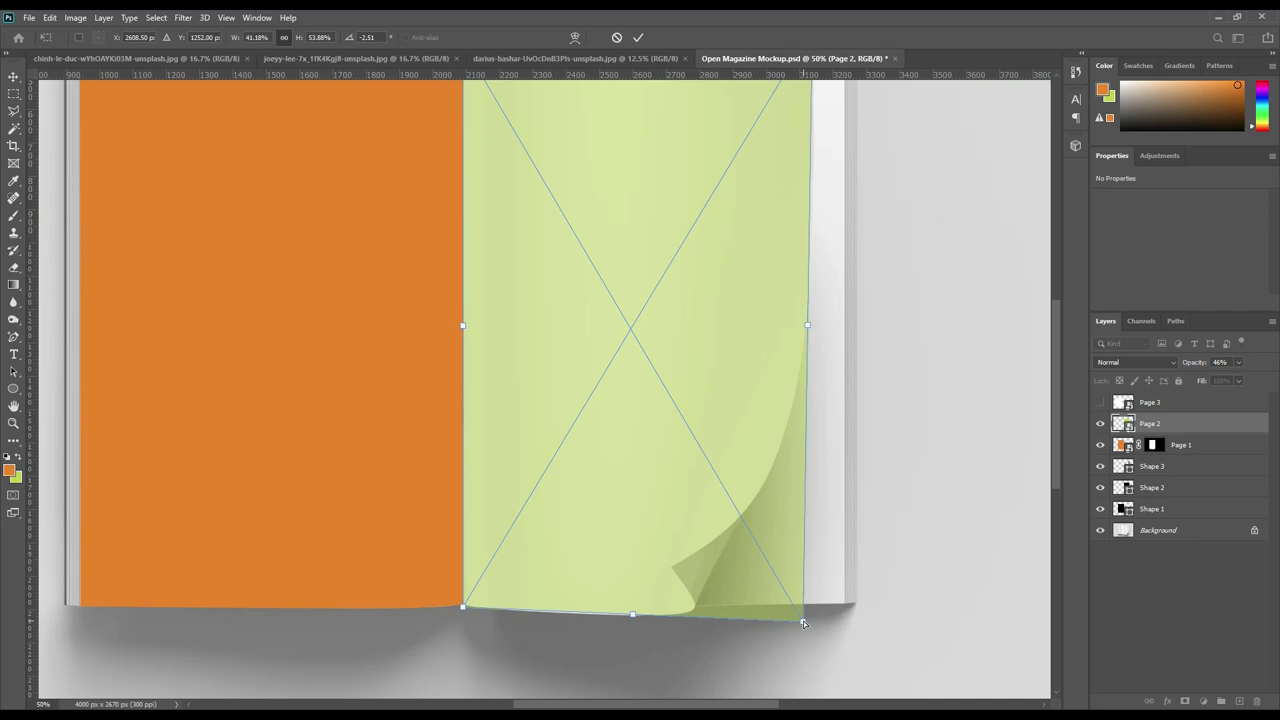
# Warp Page 2's bottom edge, curled corner and top edge to follow the right page, then commit.
pyautogui.rightClick(632, 392)
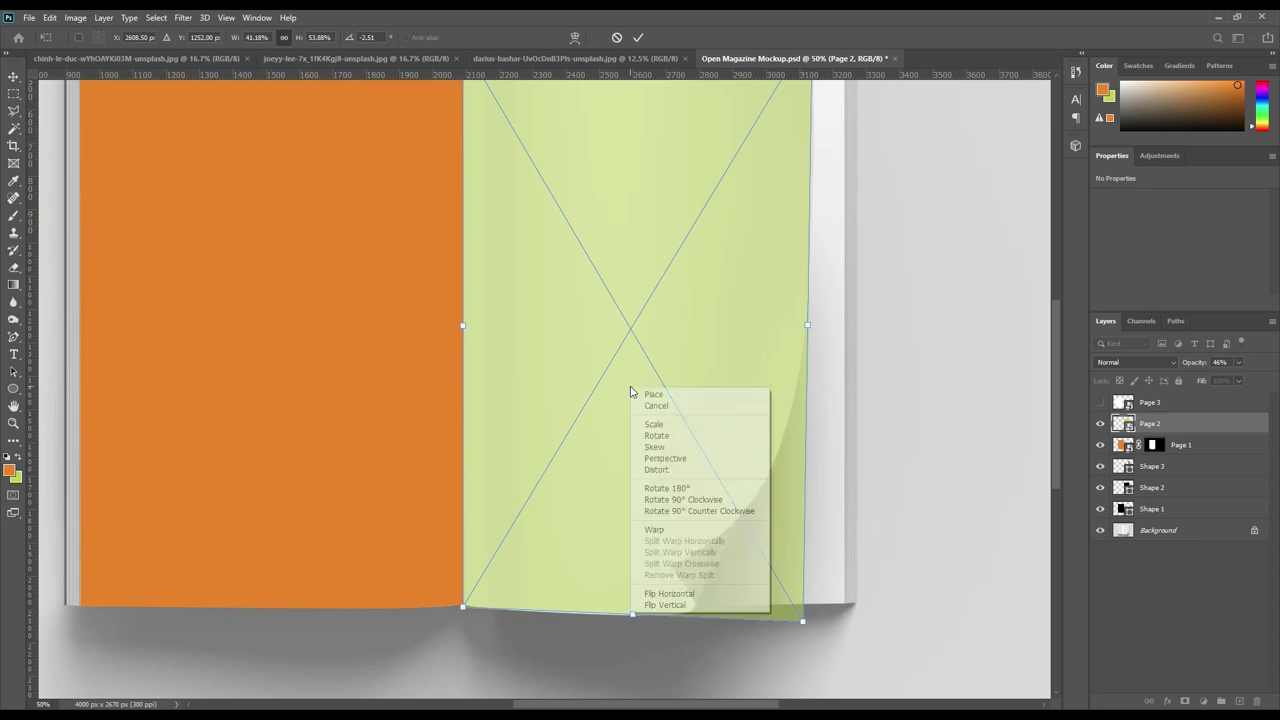
pyautogui.click(669, 531)
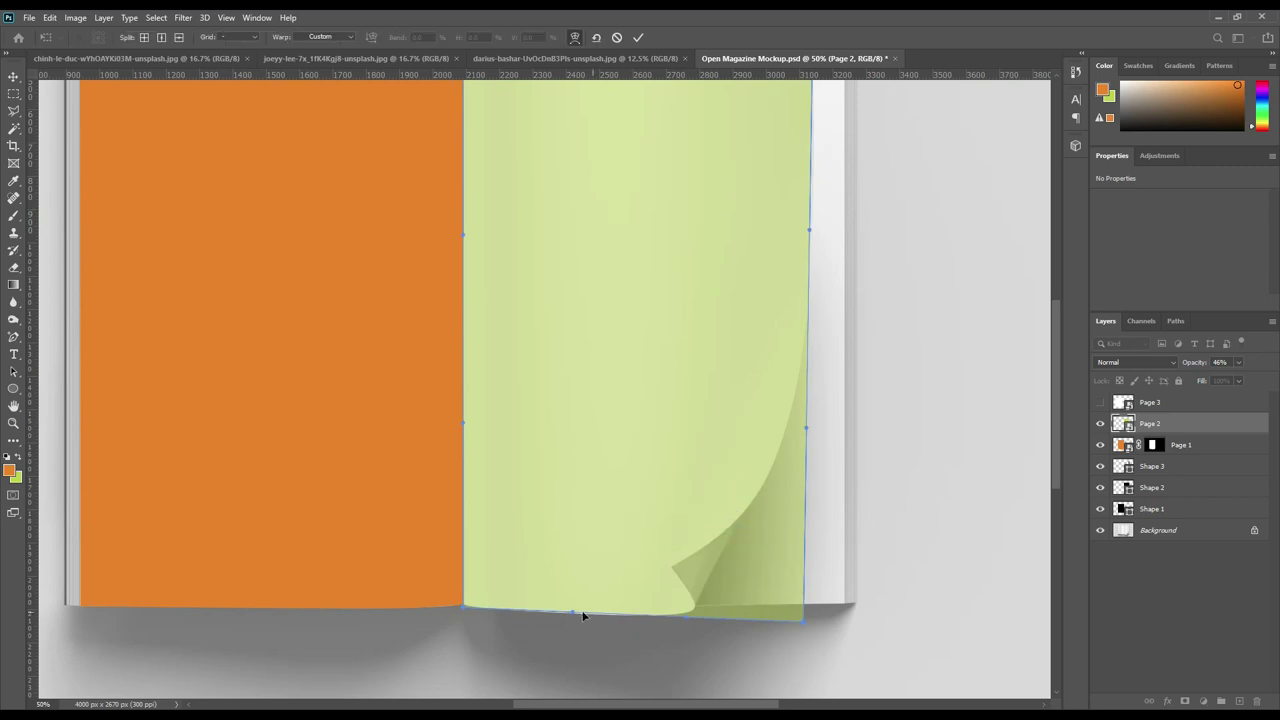
pyautogui.moveTo(574, 617); pyautogui.dragTo(573, 624)
pyautogui.moveTo(802, 622); pyautogui.dragTo(747, 620)
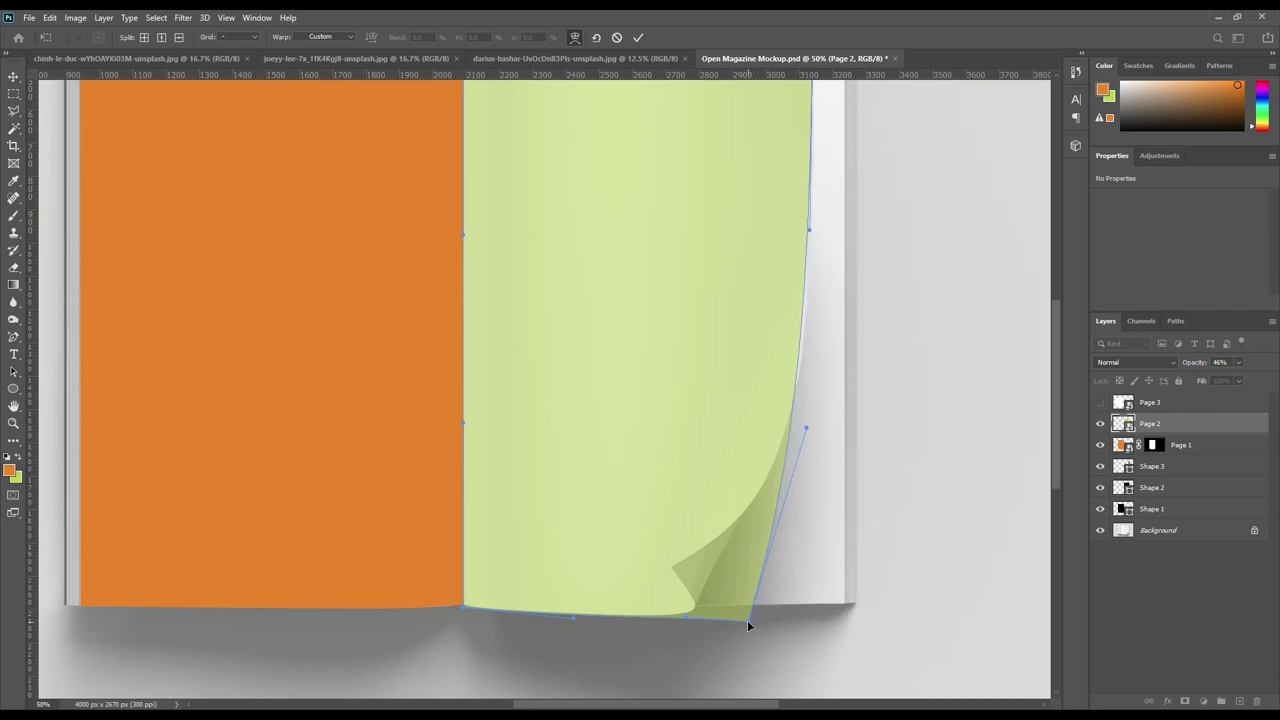
pyautogui.moveTo(805, 427); pyautogui.dragTo(817, 431)
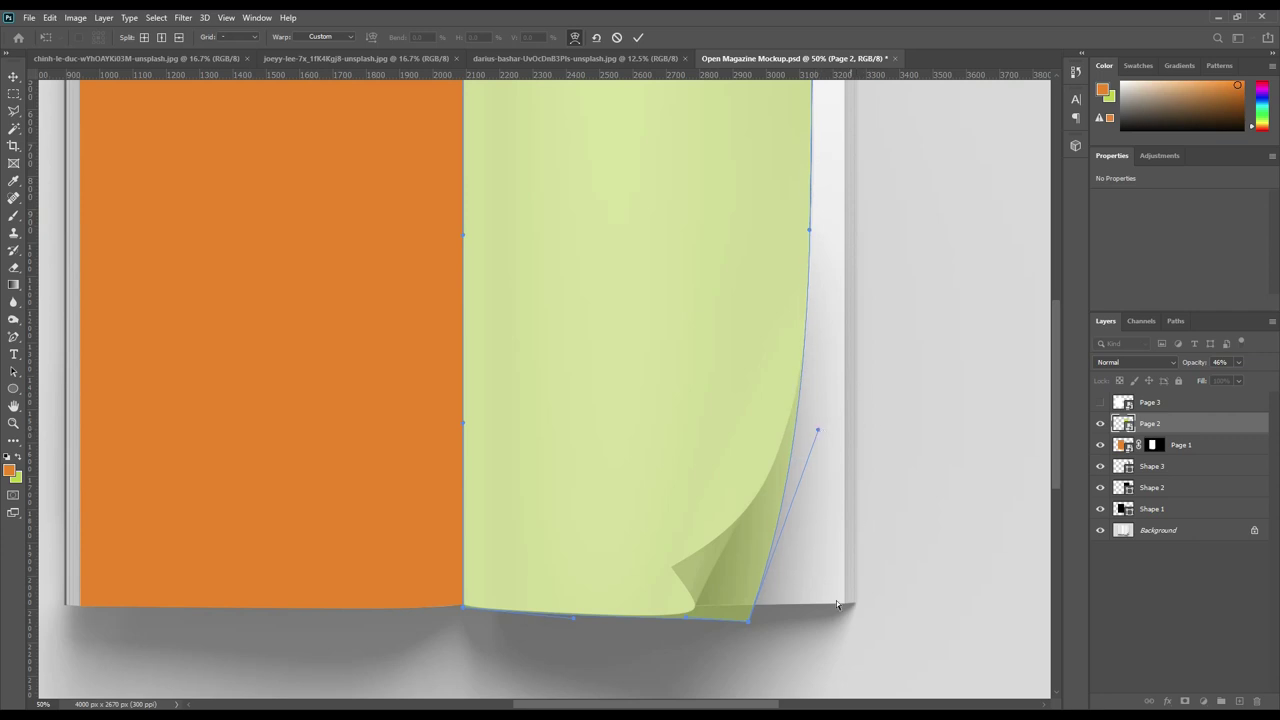
pyautogui.click(752, 622)
pyautogui.moveTo(745, 621); pyautogui.dragTo(727, 627)
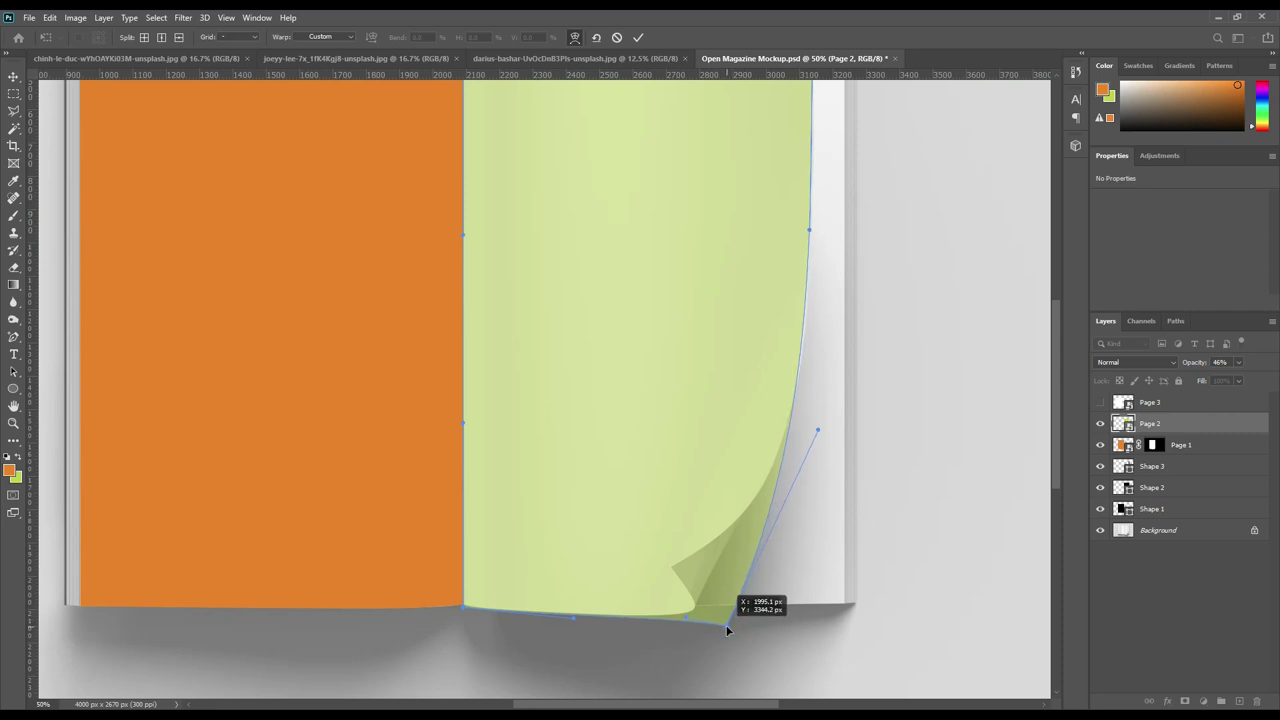
pyautogui.moveTo(727, 627); pyautogui.dragTo(730, 625)
pyautogui.moveTo(819, 431); pyautogui.dragTo(826, 431)
pyautogui.moveTo(657, 314); pyautogui.dragTo(674, 517)
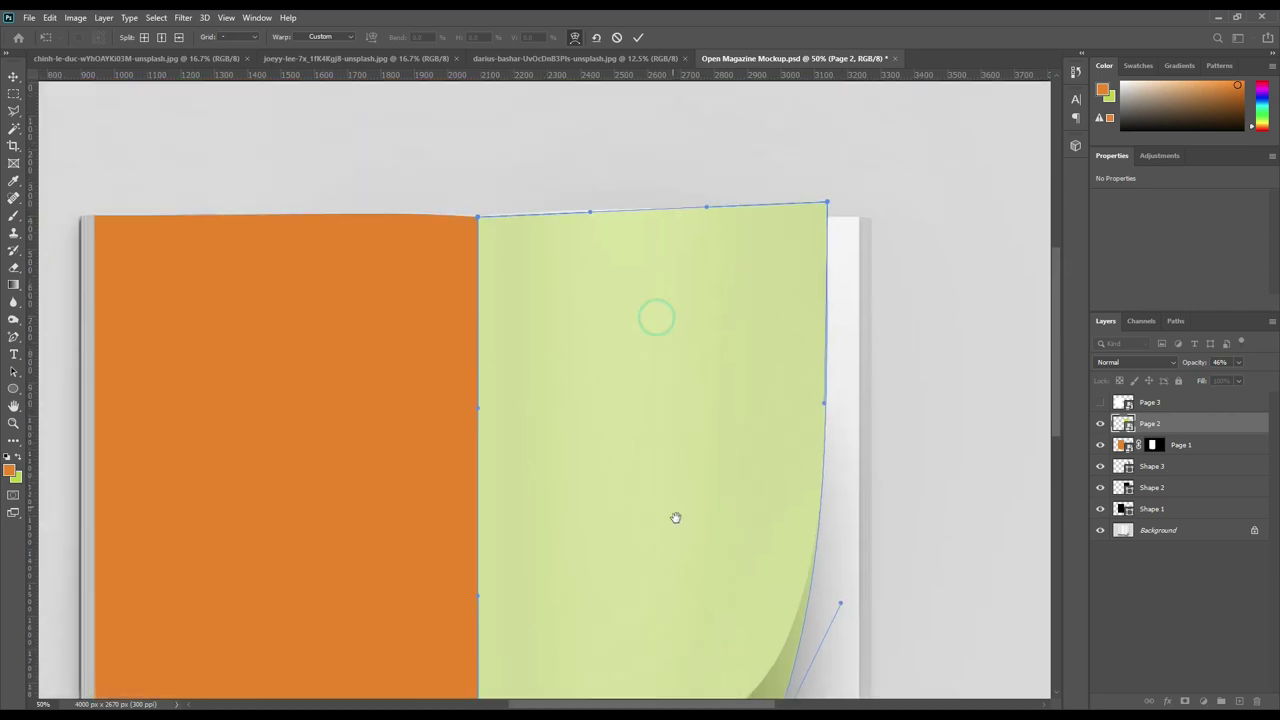
pyautogui.moveTo(545, 241); pyautogui.dragTo(543, 237)
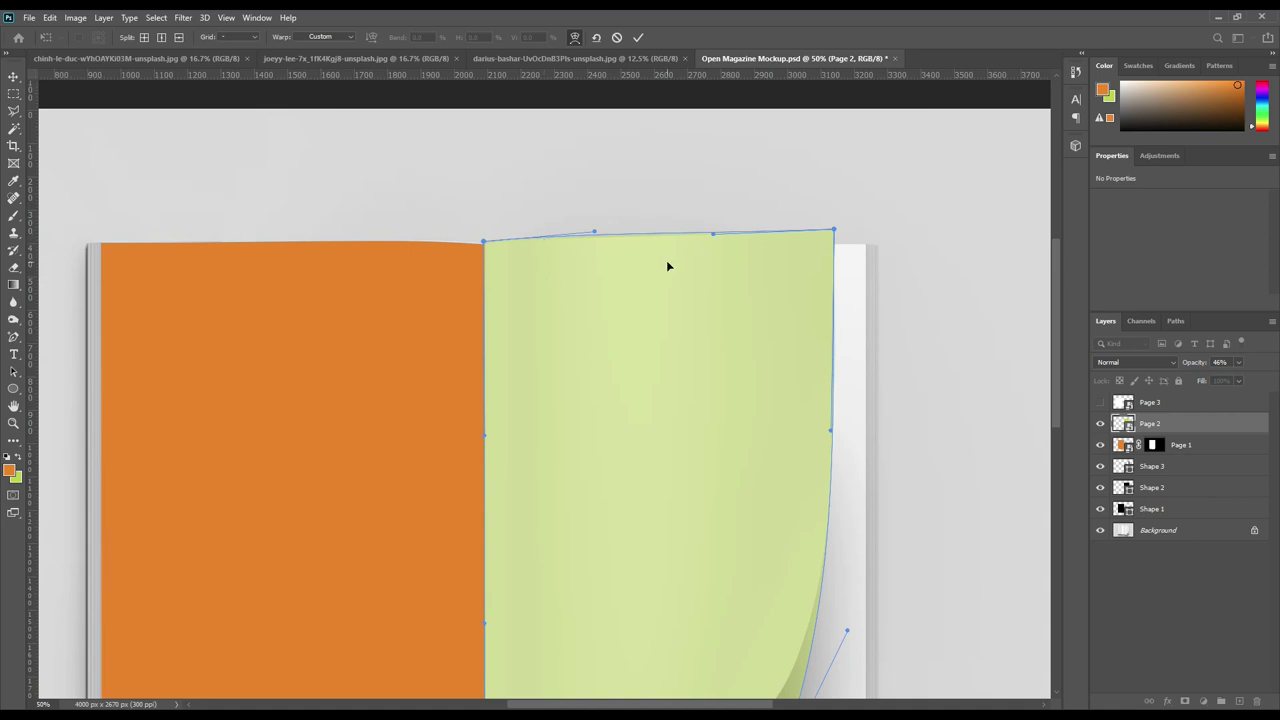
pyautogui.click(640, 37)
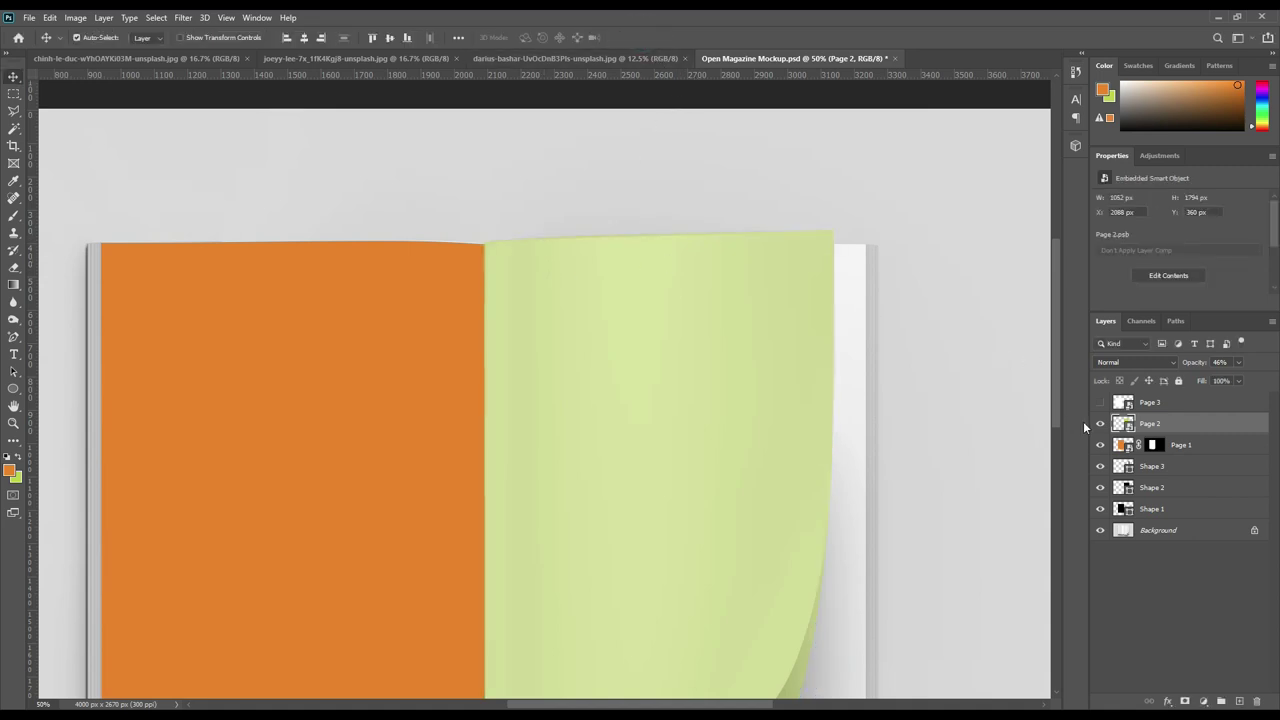
# Mask Page 2 to the curled right-page outline from its shape layer.
pyautogui.keyDown('ctrl'); pyautogui.click(1124, 487); pyautogui.keyUp('ctrl')
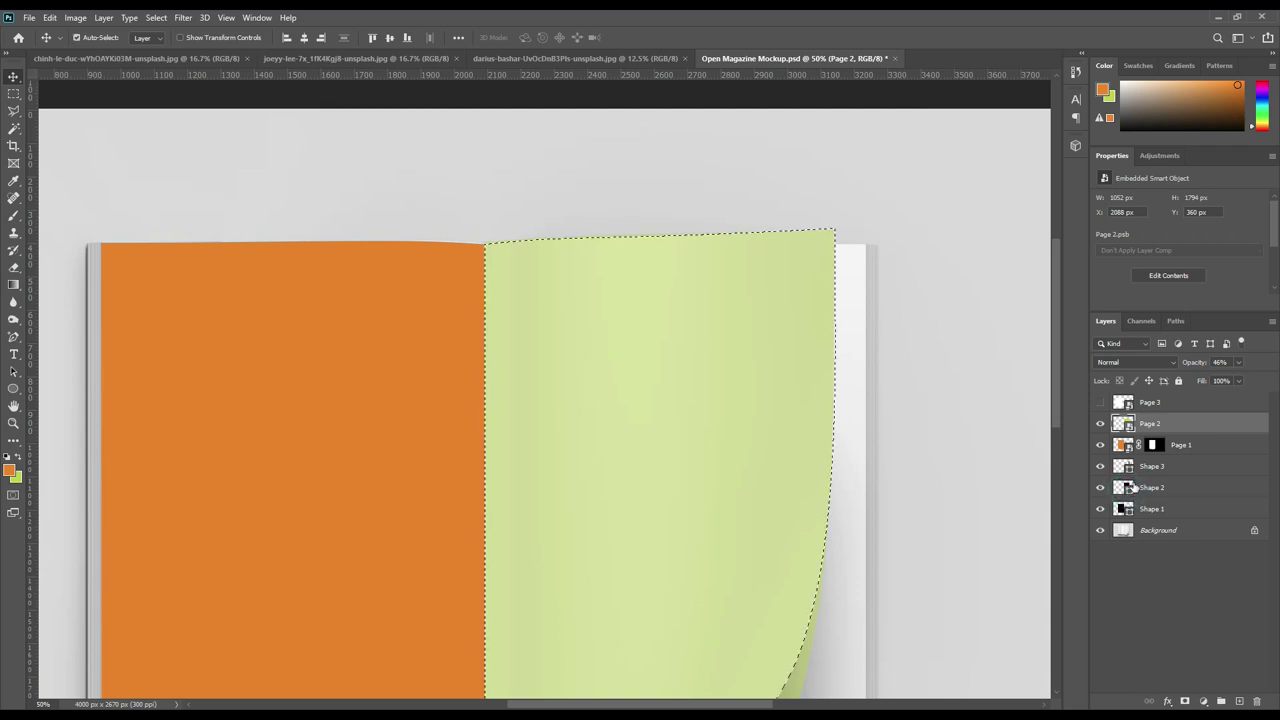
pyautogui.click(1183, 702)
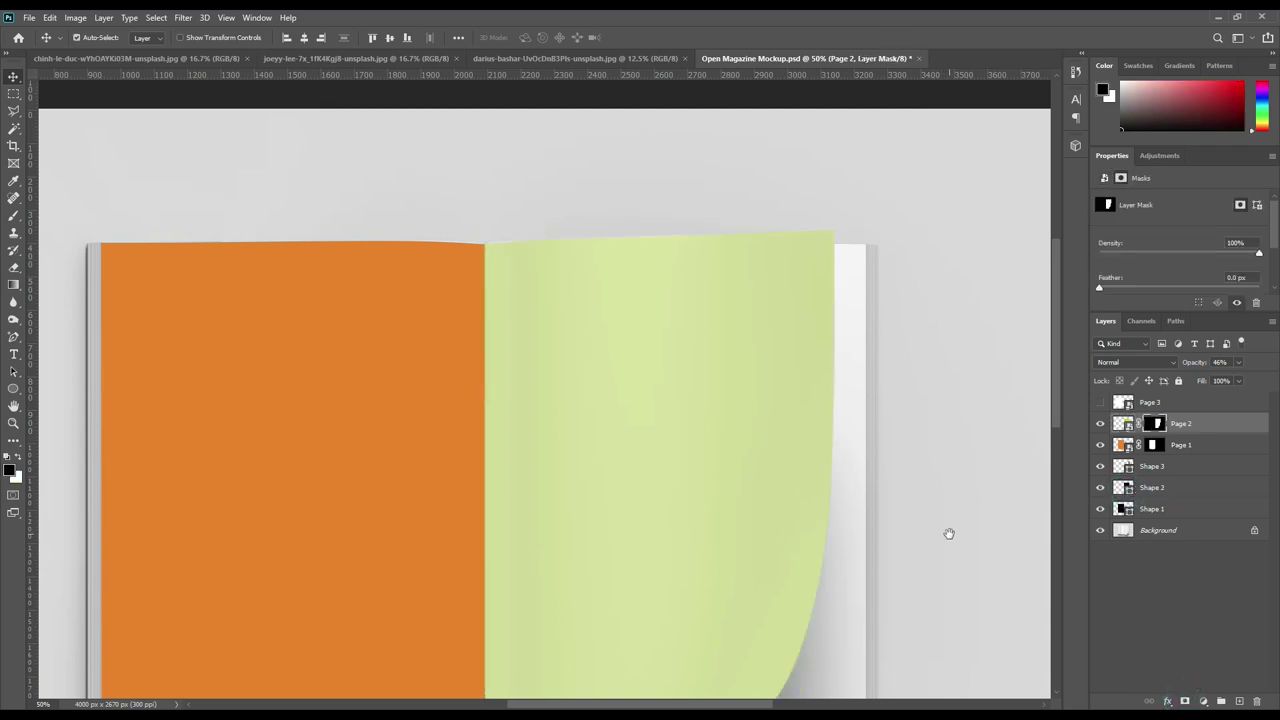
pyautogui.moveTo(946, 531); pyautogui.dragTo(878, 407)
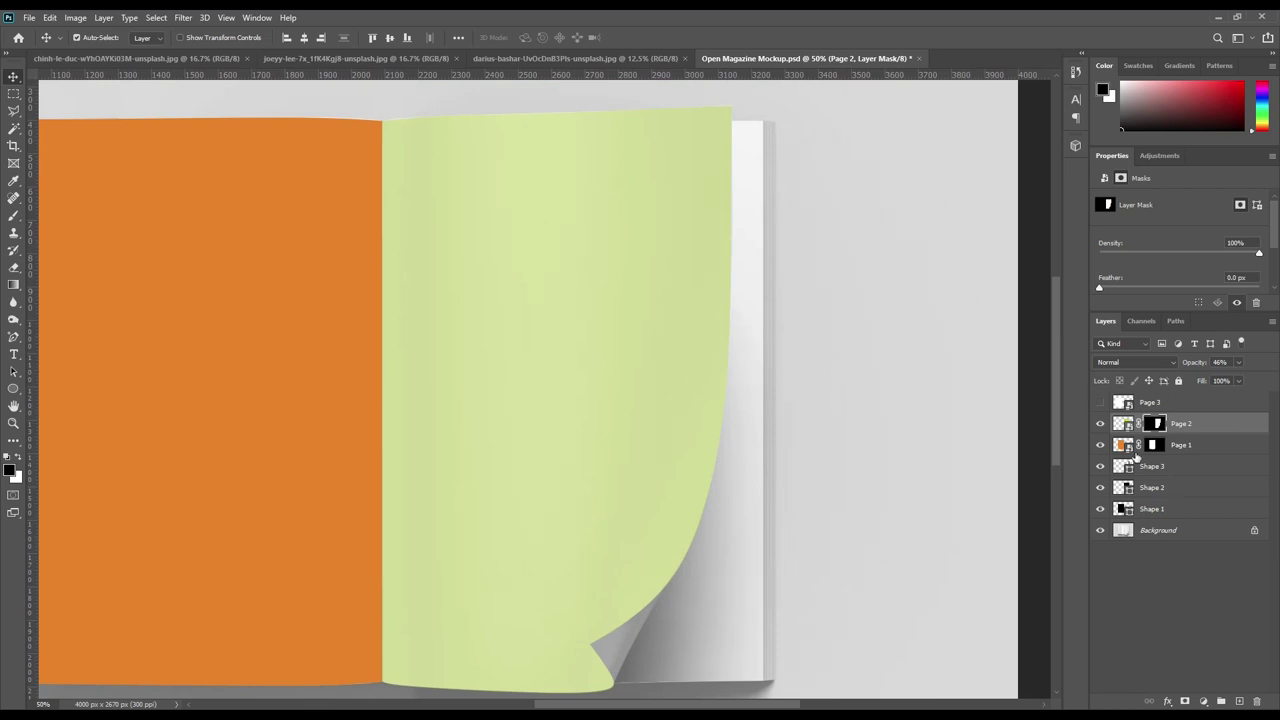
# Show Page 3, move and shrink it onto the right page, and mask it to Shape 3's outline.
pyautogui.click(1101, 404)
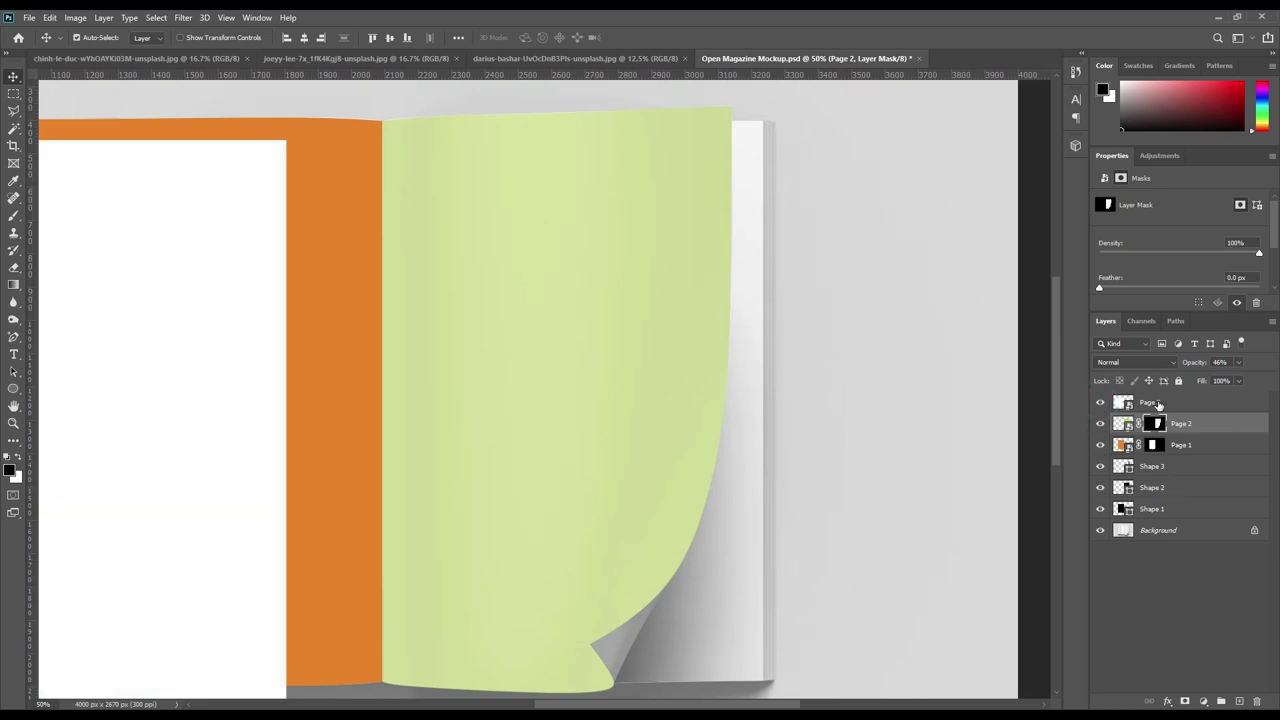
pyautogui.click(1152, 402)
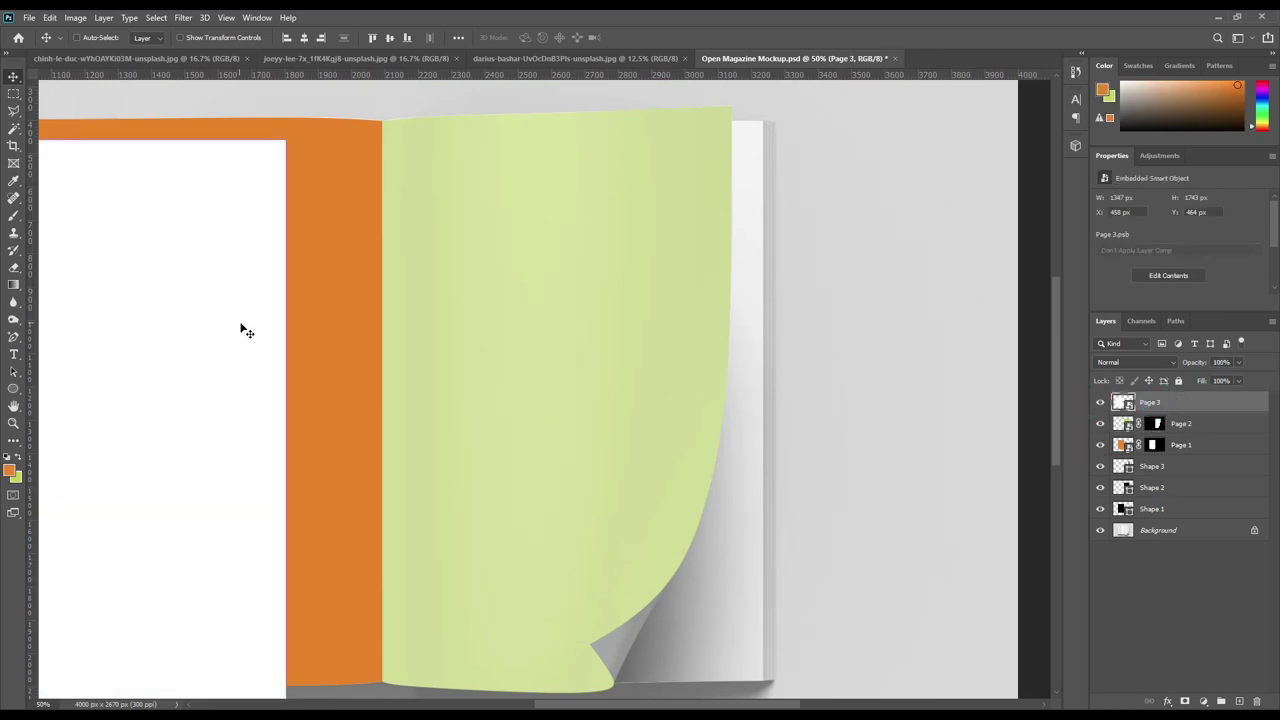
pyautogui.hotkey('ctrl', 't')
pyautogui.moveTo(180, 336)
pyautogui.mouseDown()
pyautogui.moveTo(657, 343)
pyautogui.moveTo(655, 318)
pyautogui.mouseUp()
pyautogui.moveTo(580, 480); pyautogui.dragTo(587, 386)
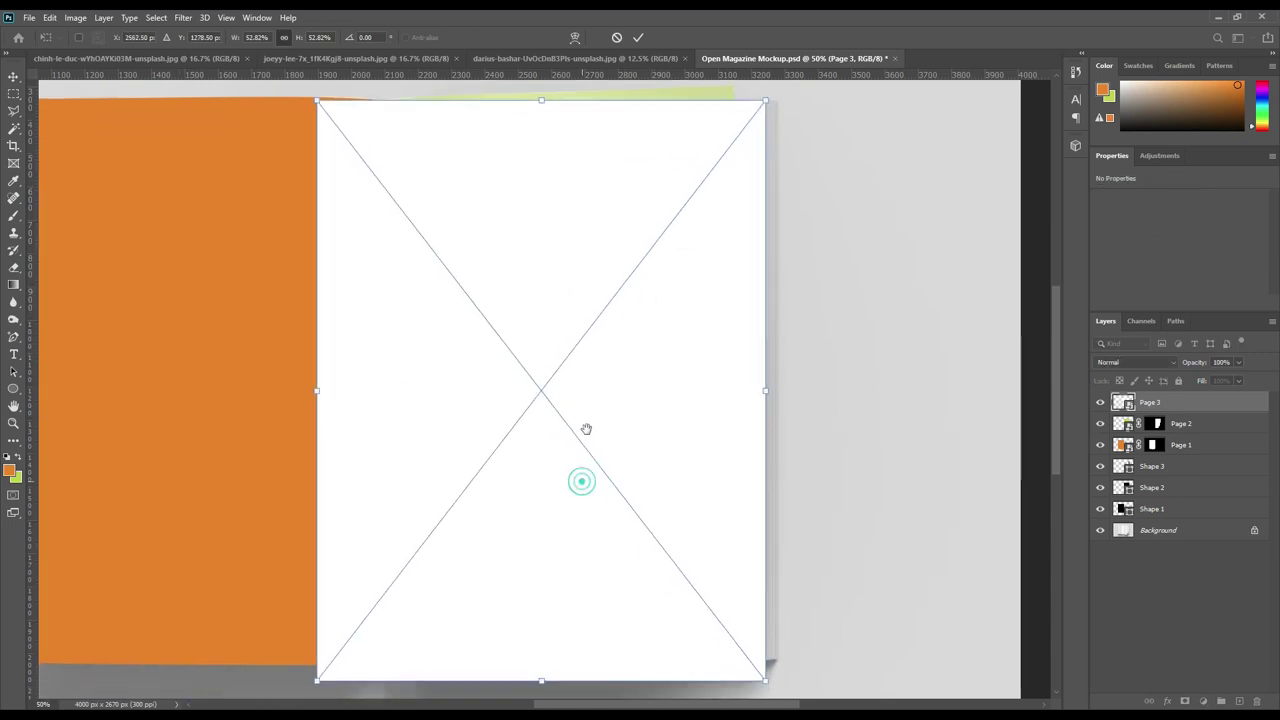
pyautogui.moveTo(321, 606)
pyautogui.mouseDown()
pyautogui.moveTo(349, 567)
pyautogui.moveTo(338, 591)
pyautogui.mouseUp()
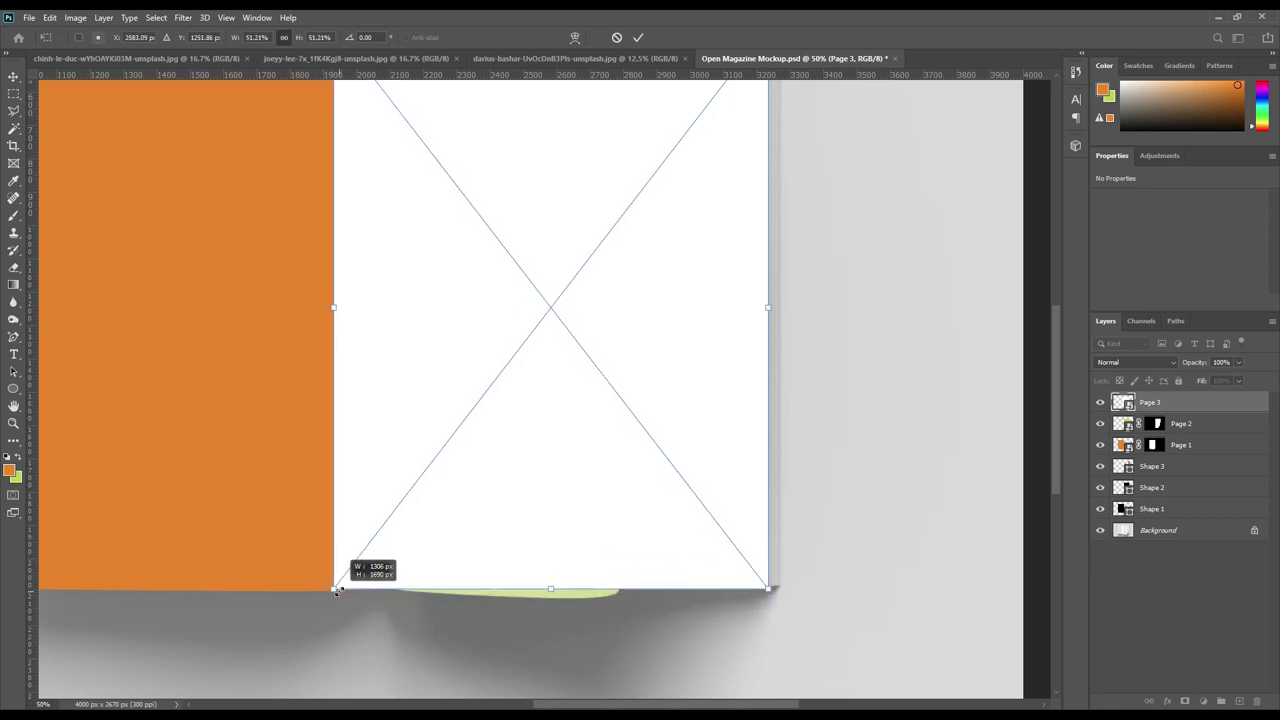
pyautogui.click(638, 37)
pyautogui.keyDown('ctrl'); pyautogui.click(1124, 466); pyautogui.keyUp('ctrl')
pyautogui.click(1187, 697)
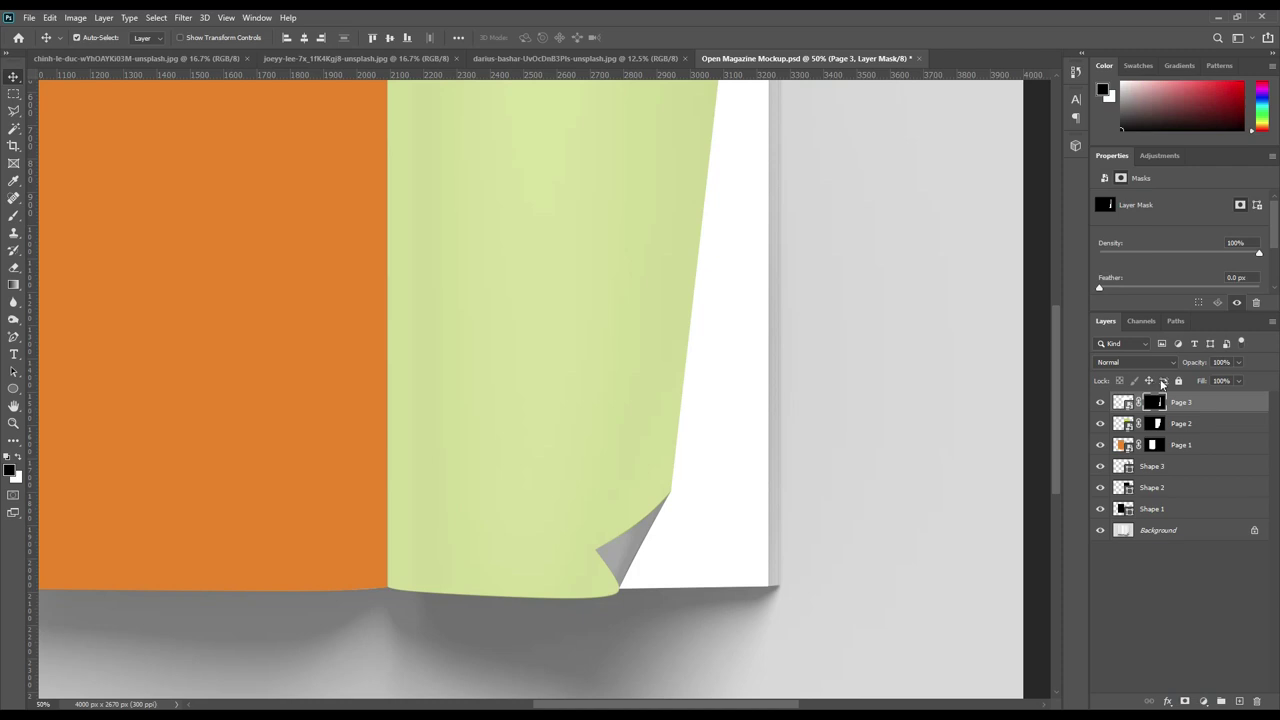
# Using Page 2's mask as a selection, paint black into Page 3's mask at 100% brush opacity.
pyautogui.keyDown('ctrl'); pyautogui.click(1157, 432); pyautogui.keyUp('ctrl')
pyautogui.moveTo(860, 391); pyautogui.dragTo(838, 483)
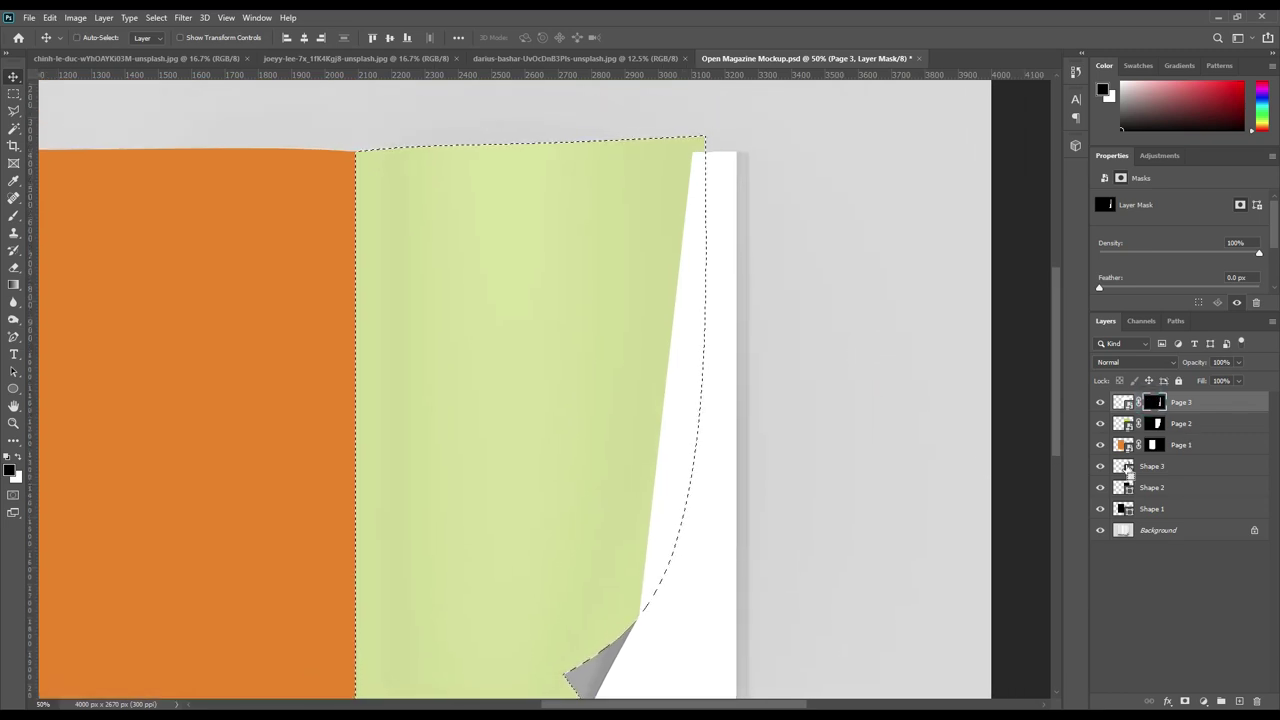
pyautogui.keyDown('ctrl'); pyautogui.click(1128, 472); pyautogui.keyUp('ctrl')
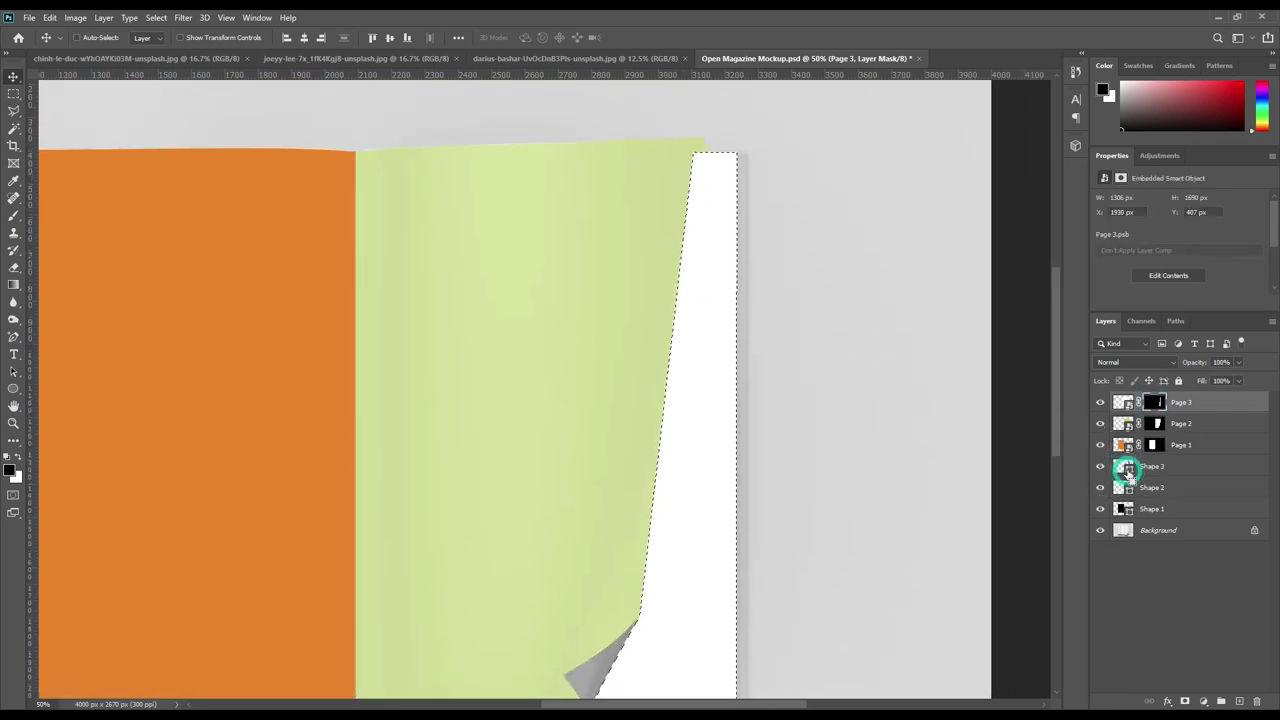
pyautogui.keyDown('ctrl'); pyautogui.click(1125, 490); pyautogui.keyUp('ctrl')
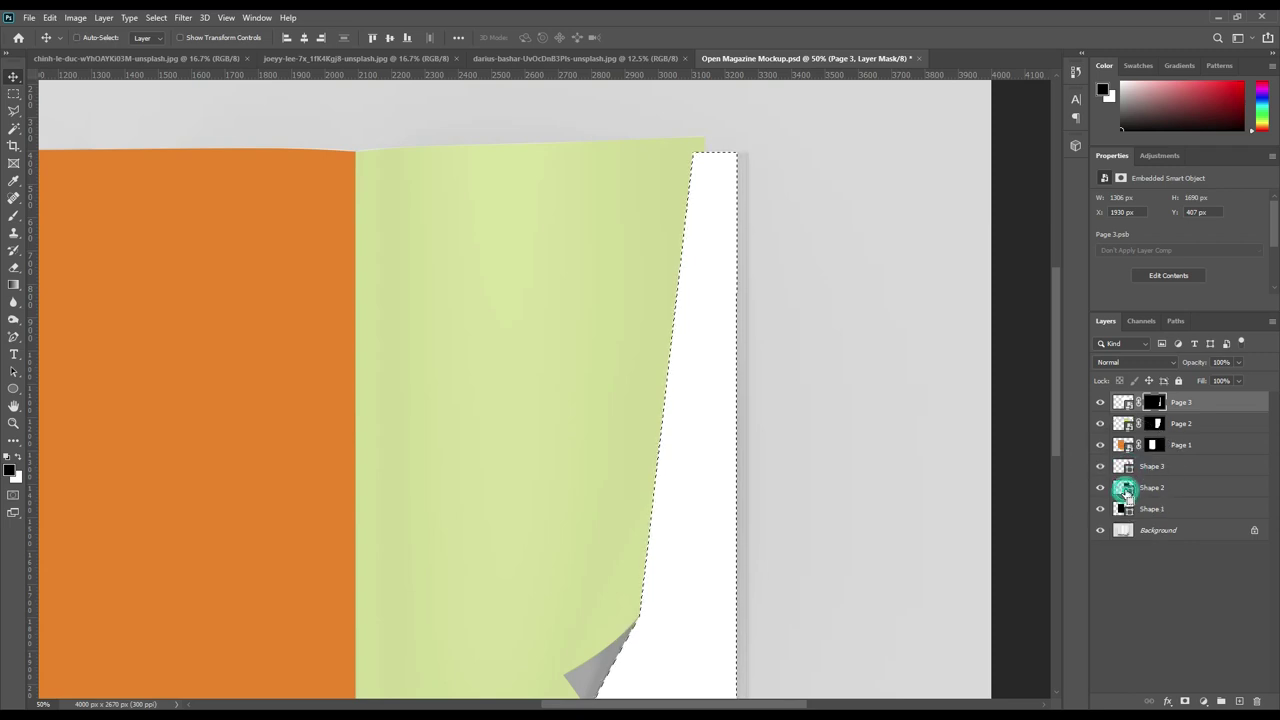
pyautogui.click(1155, 404)
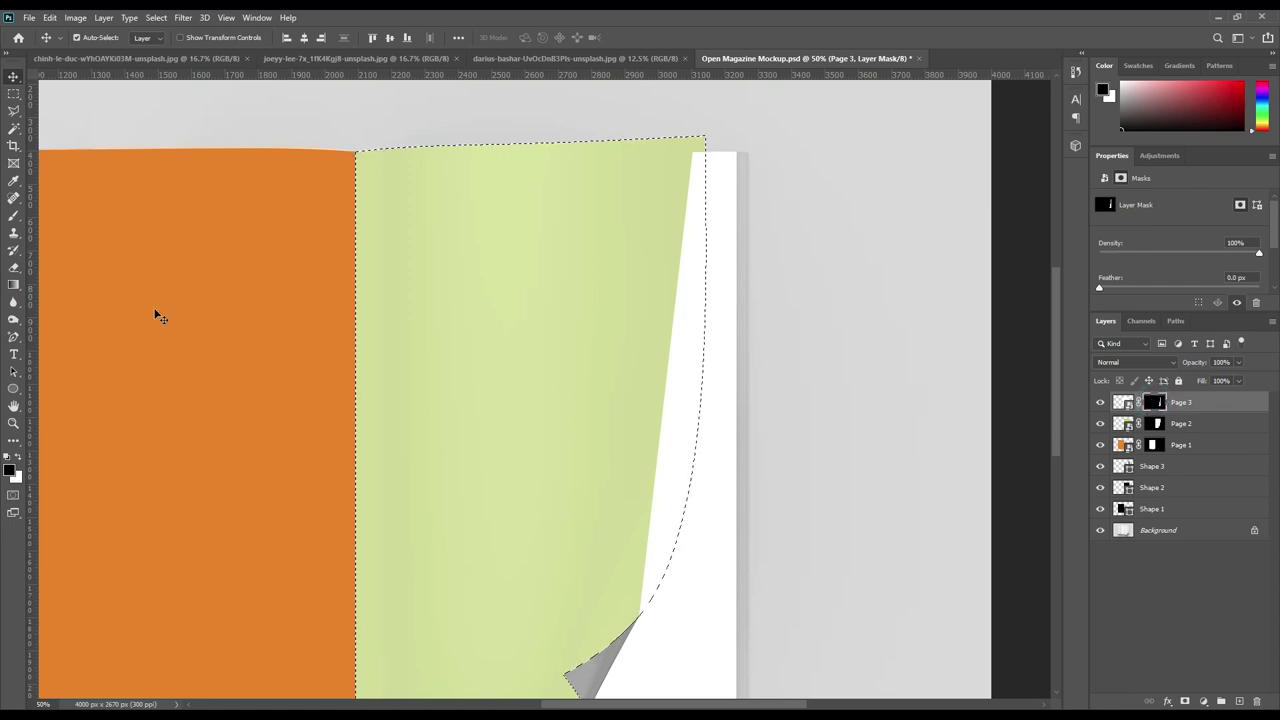
pyautogui.click(13, 215)
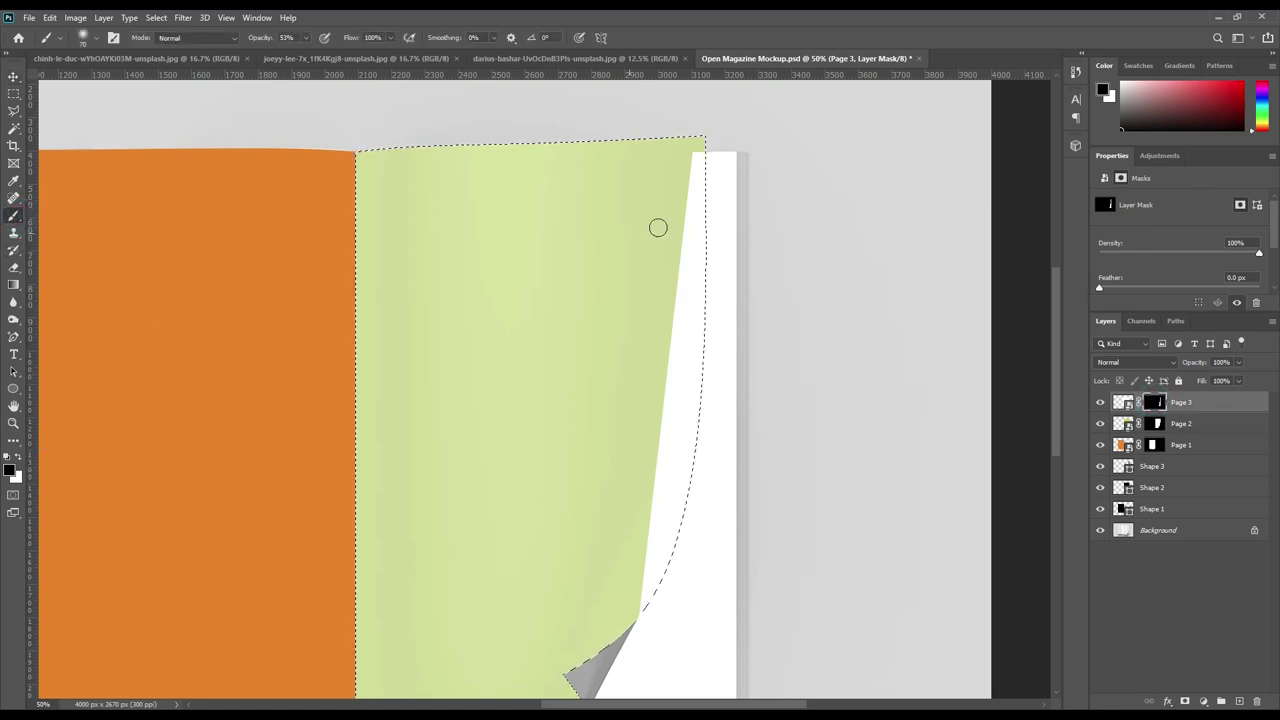
pyautogui.moveTo(258, 40)
pyautogui.mouseDown()
pyautogui.moveTo(706, 205)
pyautogui.moveTo(677, 375)
pyautogui.moveTo(686, 223)
pyautogui.moveTo(700, 369)
pyautogui.moveTo(653, 560)
pyautogui.mouseUp()
pyautogui.press(']')
pyautogui.press(']')
pyautogui.press(']')
pyautogui.press(']')
pyautogui.press(']')
pyautogui.press(']')
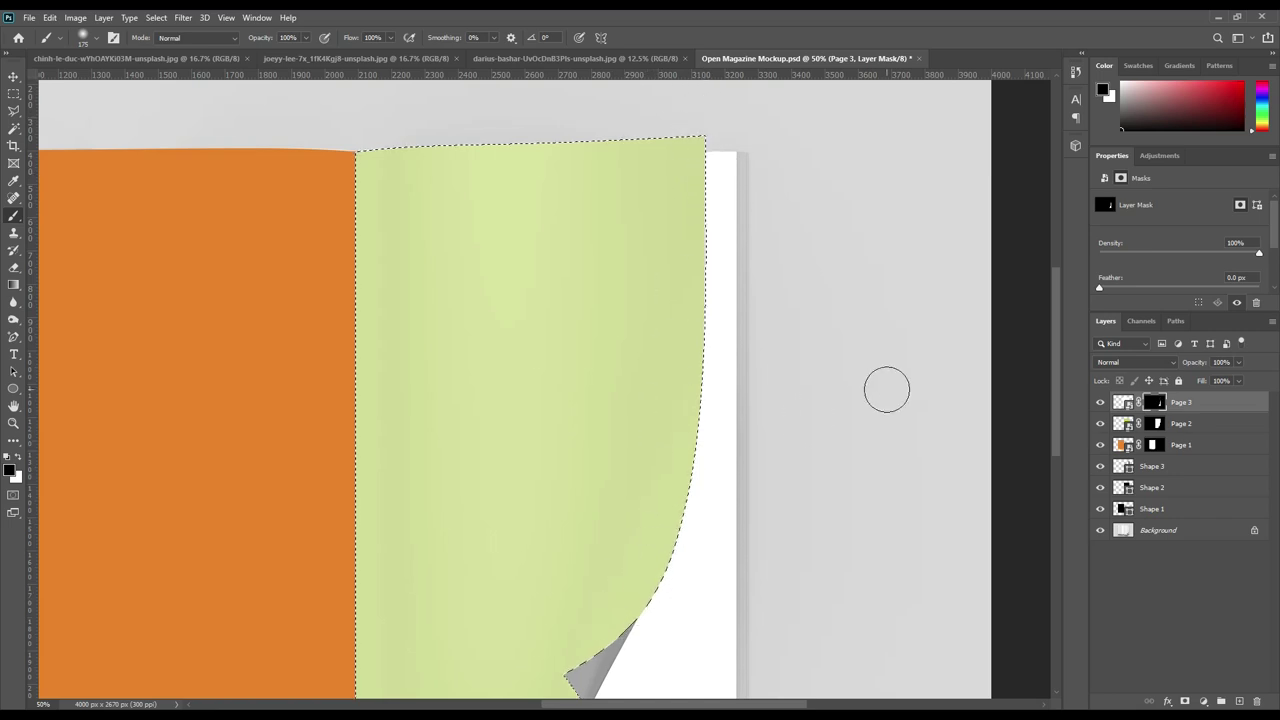
pyautogui.hotkey('ctrl', 'd')
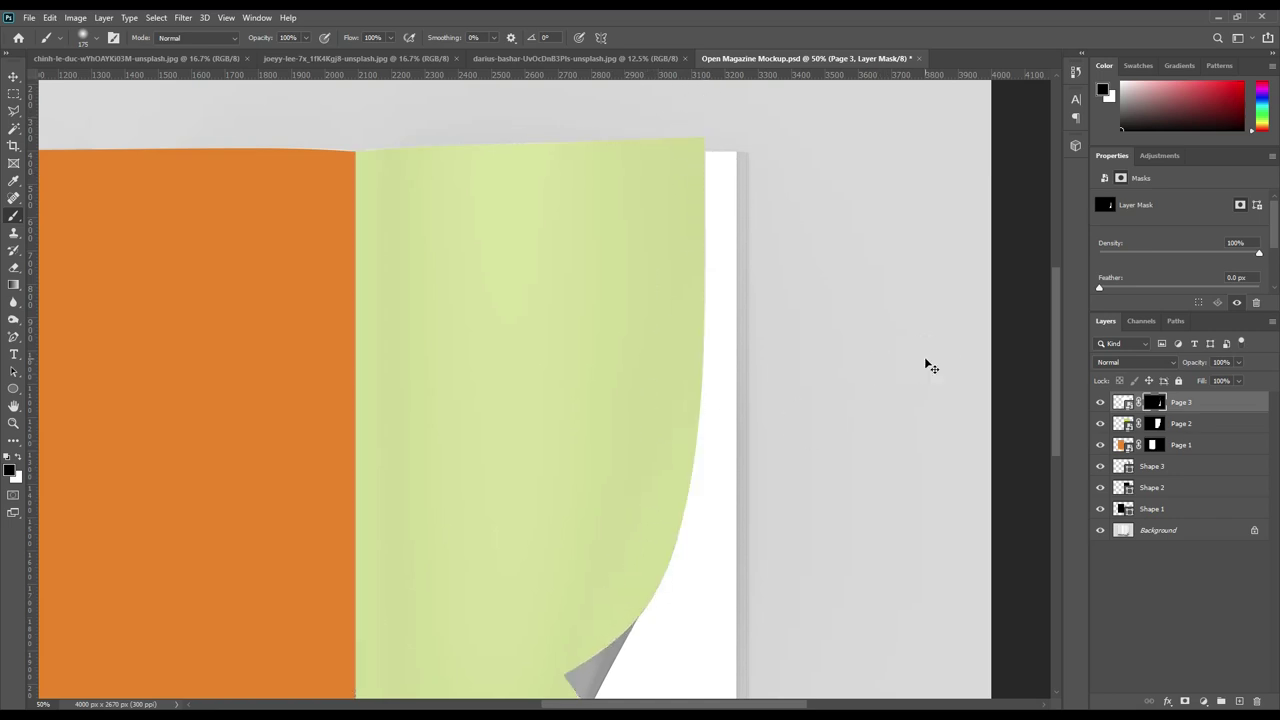
pyautogui.hotkey('ctrl', '0')
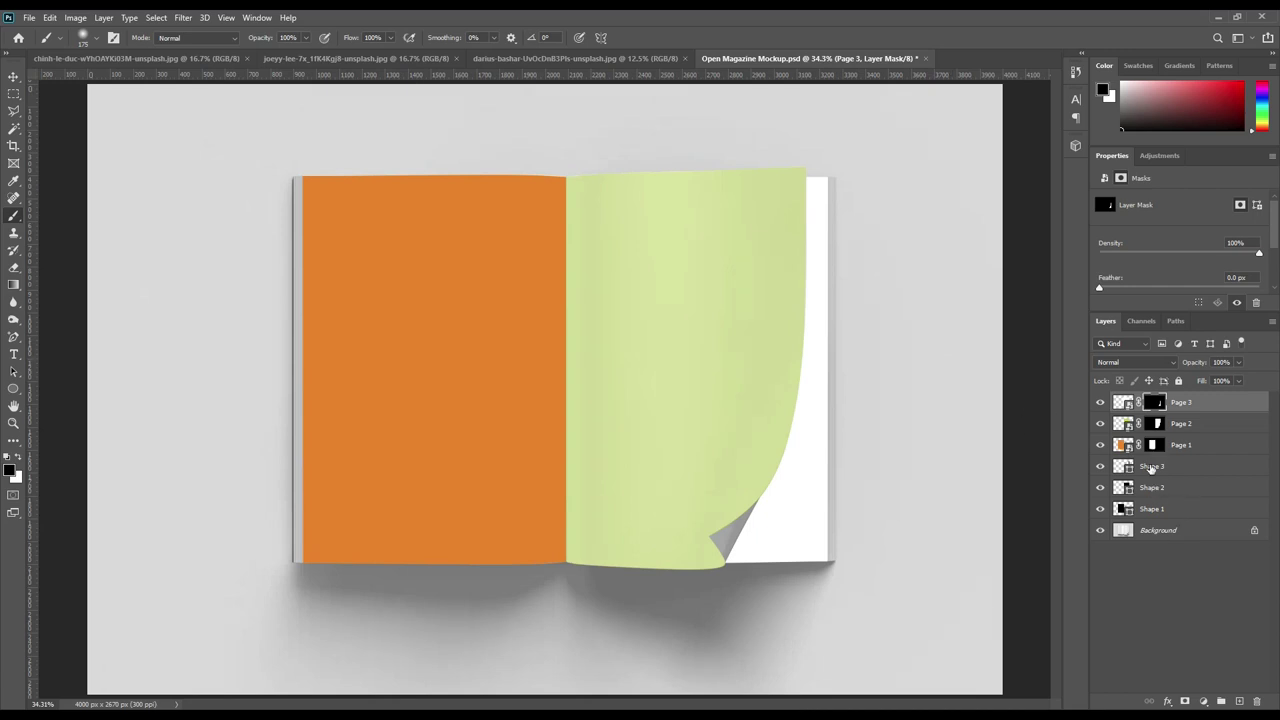
# Group Shape 1–3, move the group above Page 3, rename it Object ID, and hide it.
pyautogui.click(1152, 466)
pyautogui.keyDown('shift'); pyautogui.click(1152, 509); pyautogui.keyUp('shift')
pyautogui.moveTo(1176, 497)
pyautogui.mouseDown()
pyautogui.moveTo(1220, 641)
pyautogui.moveTo(1221, 701)
pyautogui.mouseUp()
pyautogui.moveTo(1166, 463); pyautogui.dragTo(1181, 395)
pyautogui.doubleClick(1150, 399)
pyautogui.write('Object ID')
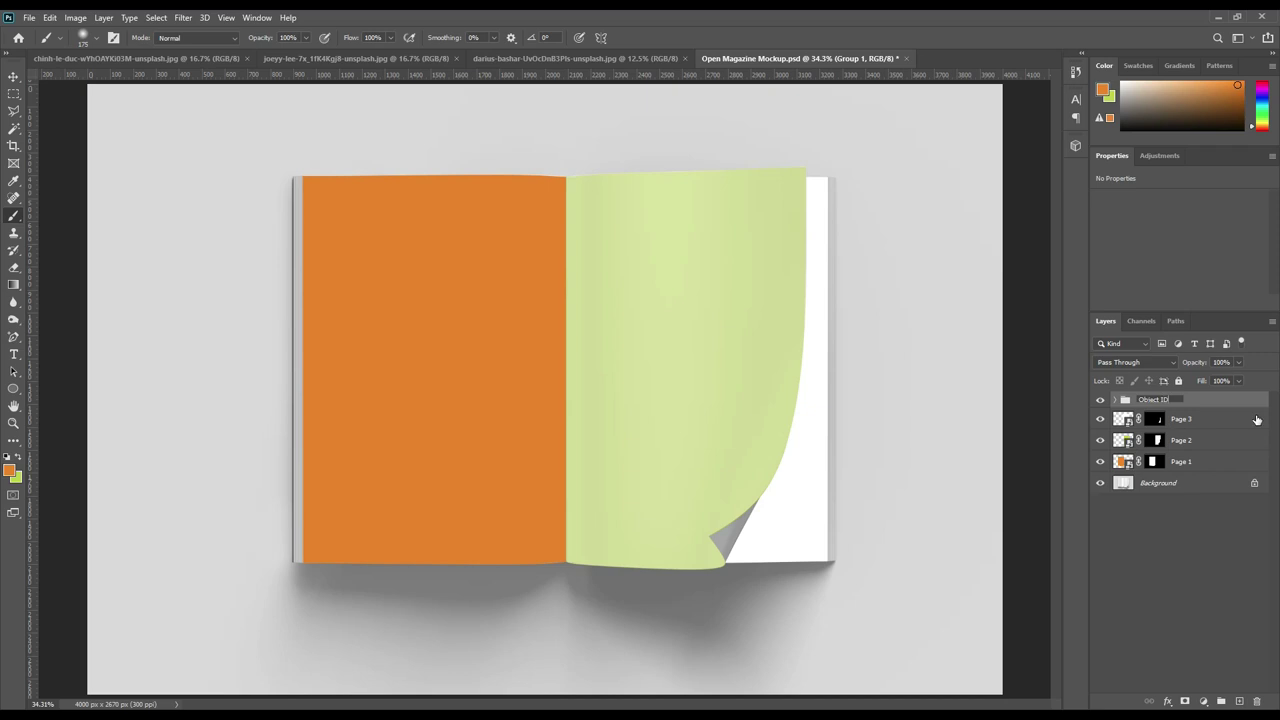
pyautogui.press('Return')
pyautogui.click(1100, 399)
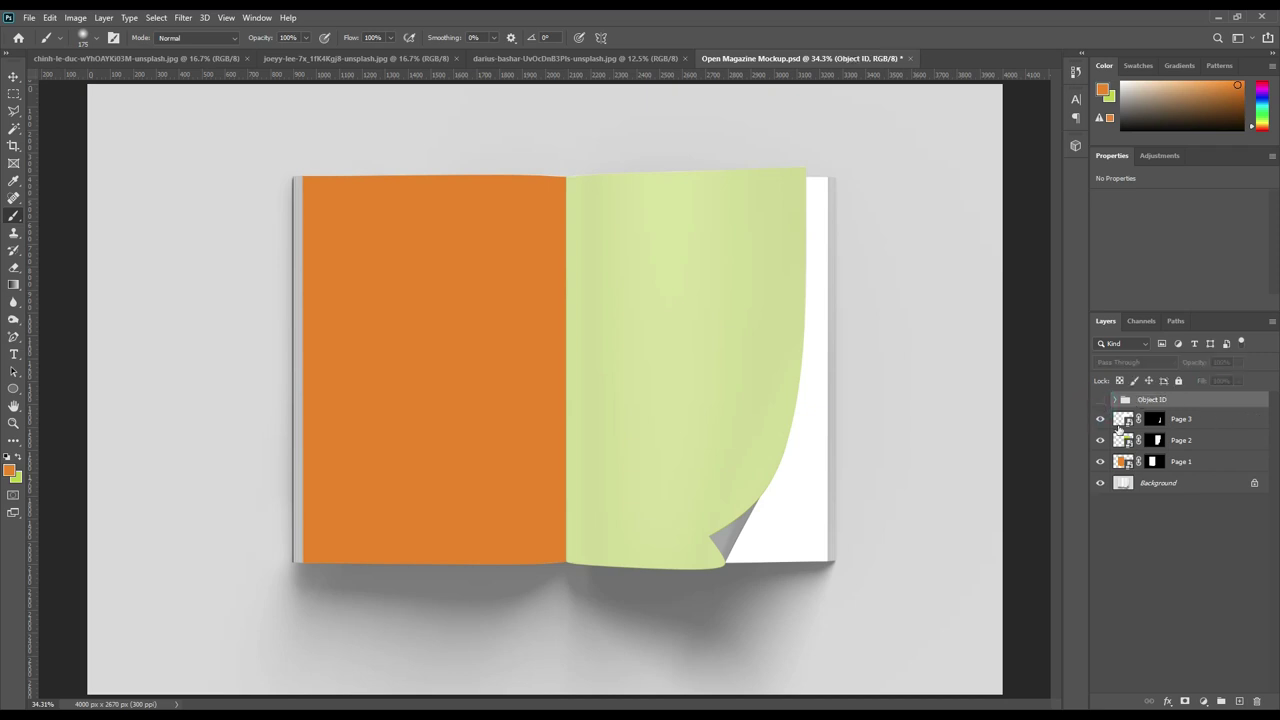
# Open Page 1's smart-object contents and drag the black-and-white street photo into it.
pyautogui.doubleClick(1129, 462)
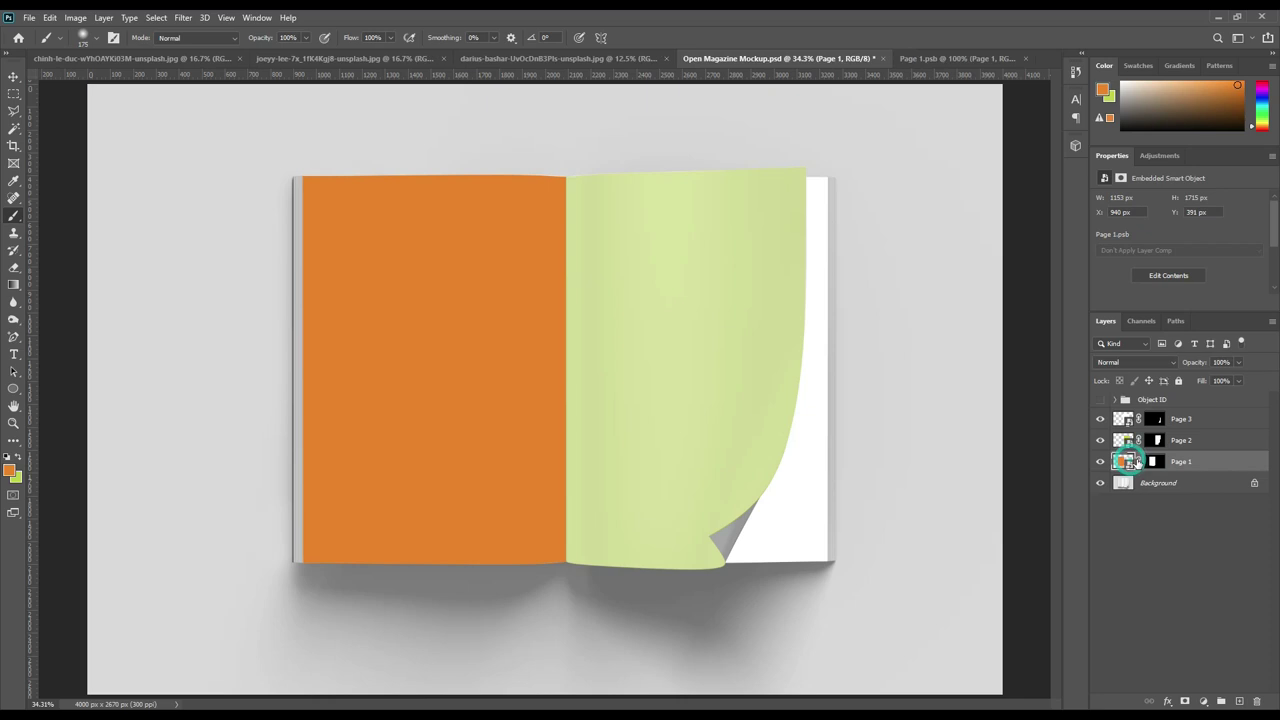
pyautogui.click(13, 77)
pyautogui.click(55, 58)
pyautogui.click(330, 58)
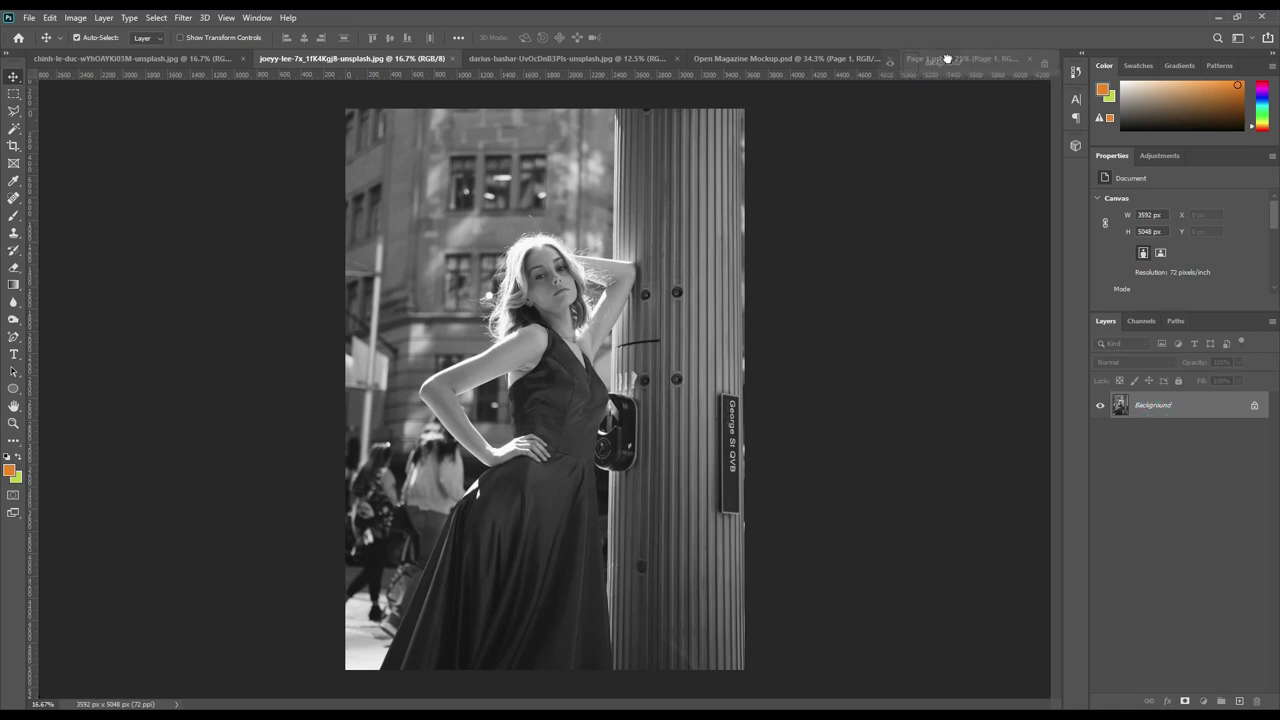
pyautogui.moveTo(1145, 390); pyautogui.dragTo(469, 359)
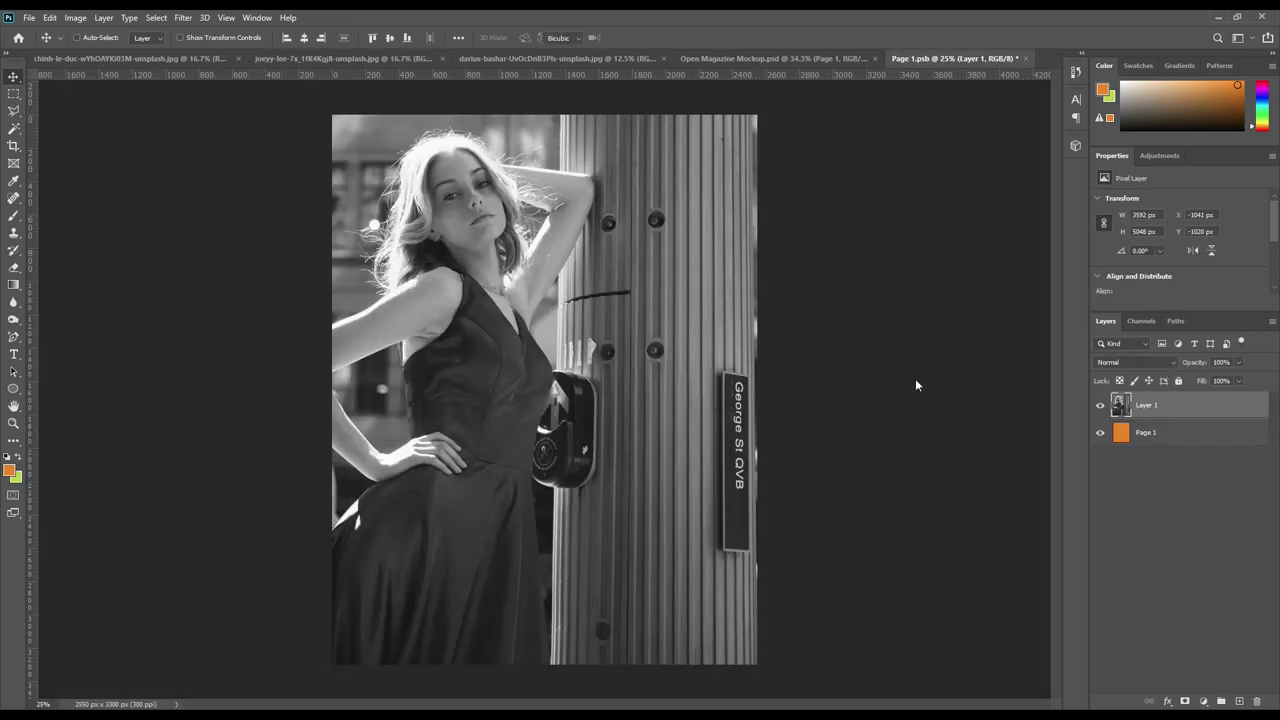
# Scale the street photo to 42% and centre it on the orange page.
pyautogui.hotkey('ctrl', 't')
pyautogui.moveTo(757, 365); pyautogui.dragTo(410, 368)
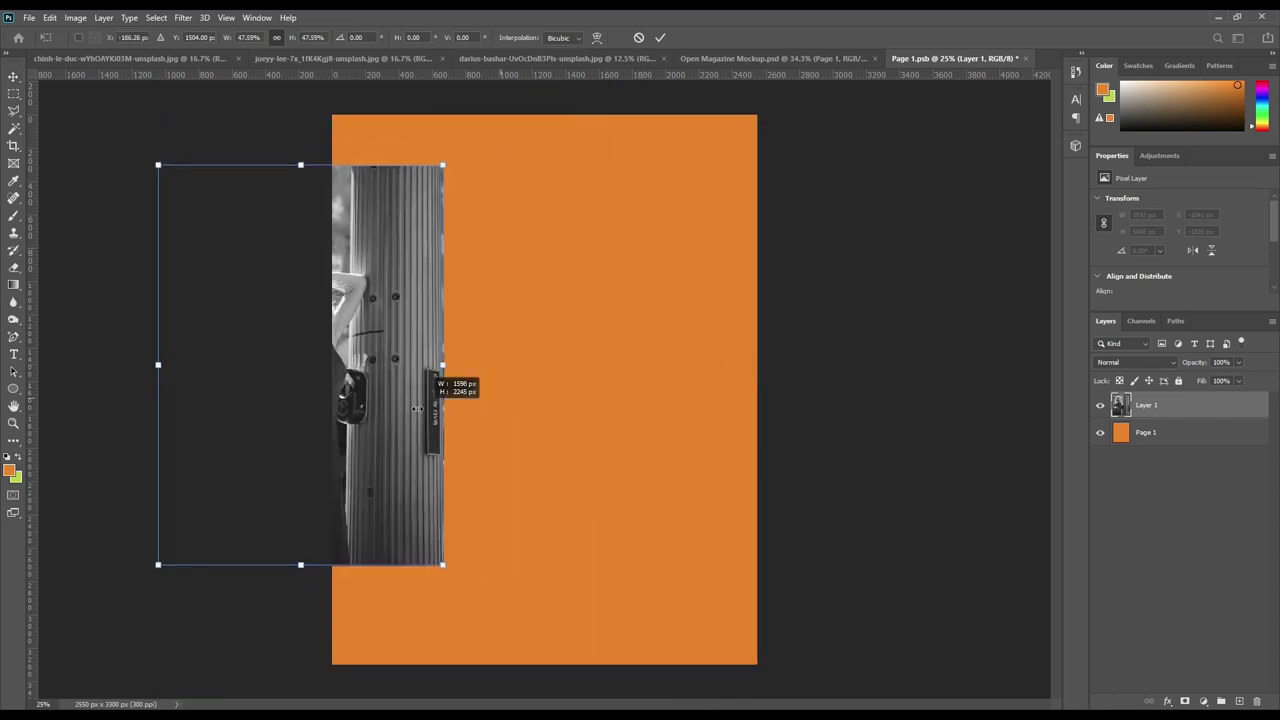
pyautogui.moveTo(348, 408); pyautogui.dragTo(549, 444)
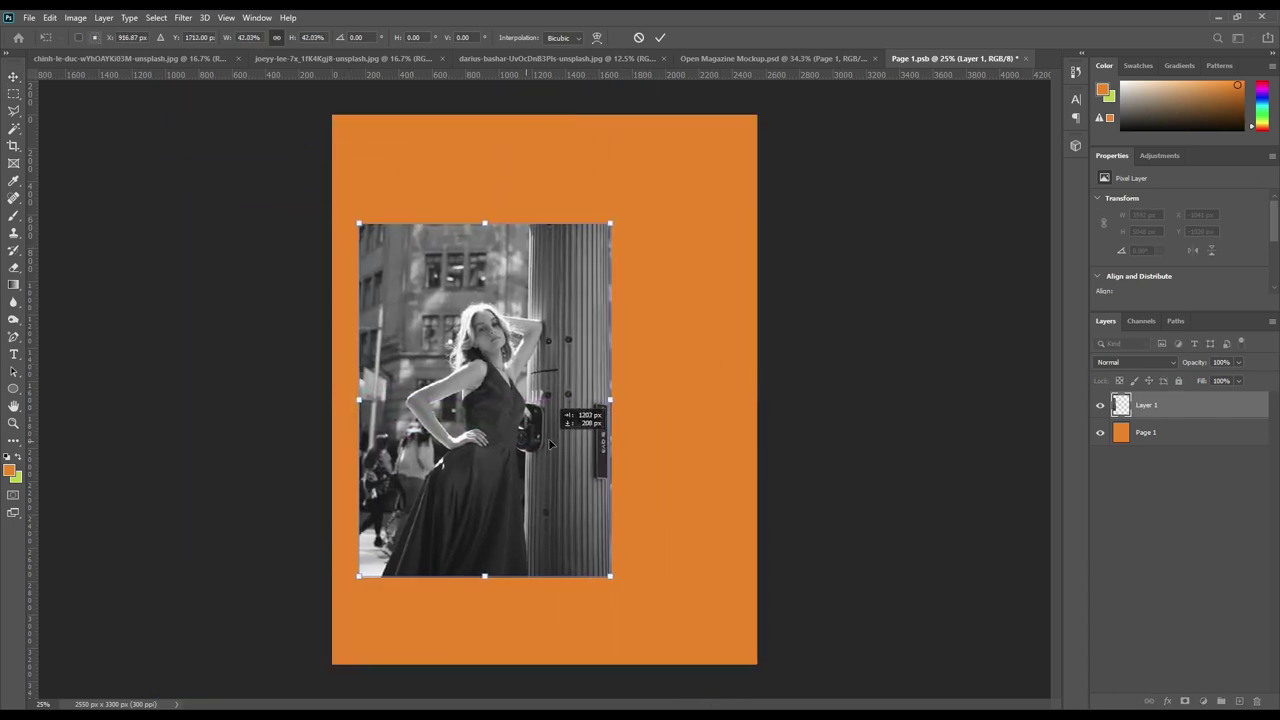
pyautogui.click(660, 38)
pyautogui.click(17, 476)
# Set the background colour to white (ffffff) and fill the Page 1 layer with it.
pyautogui.write('ffffff')
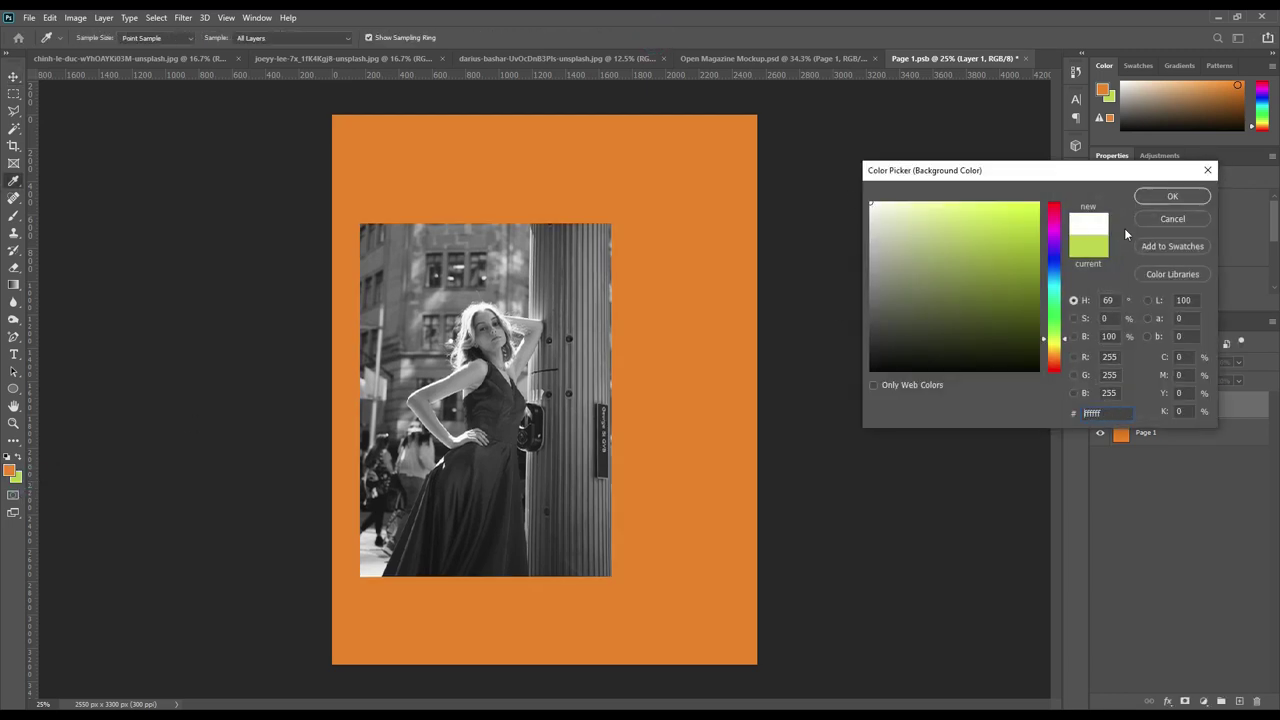
pyautogui.click(1145, 198)
pyautogui.click(1167, 440)
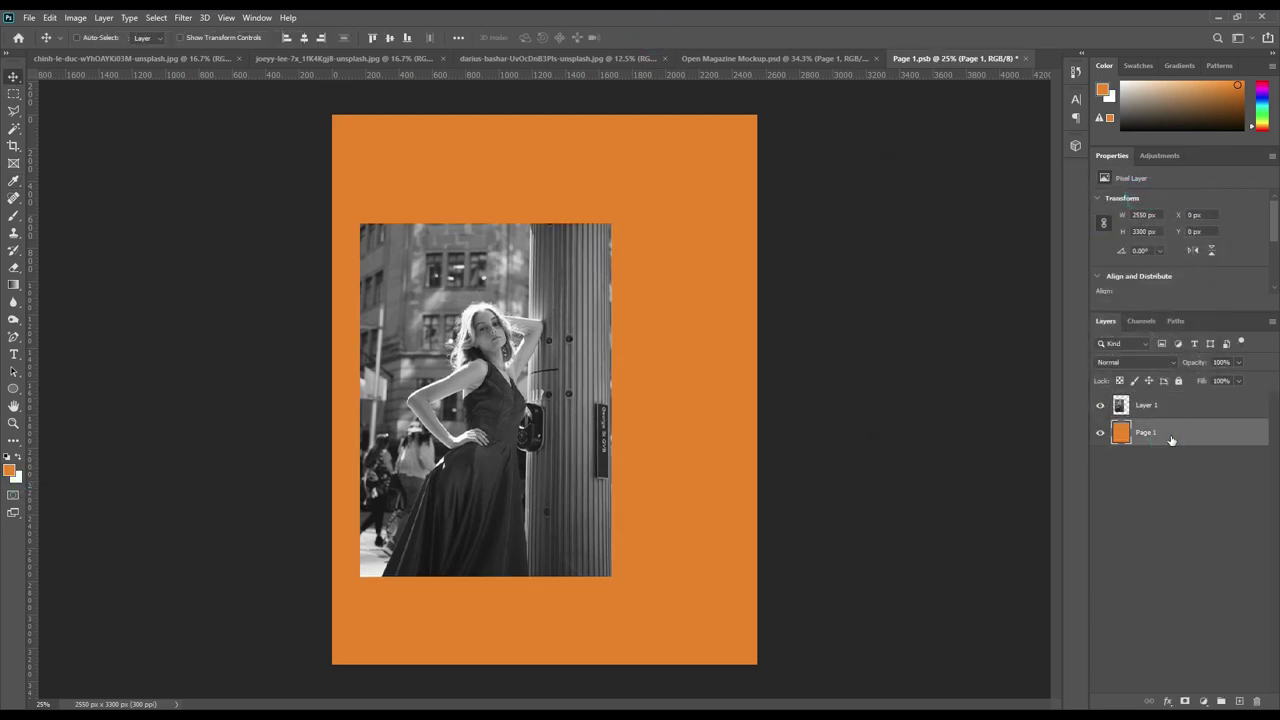
pyautogui.hotkey('ctrl', 'BackSpace')
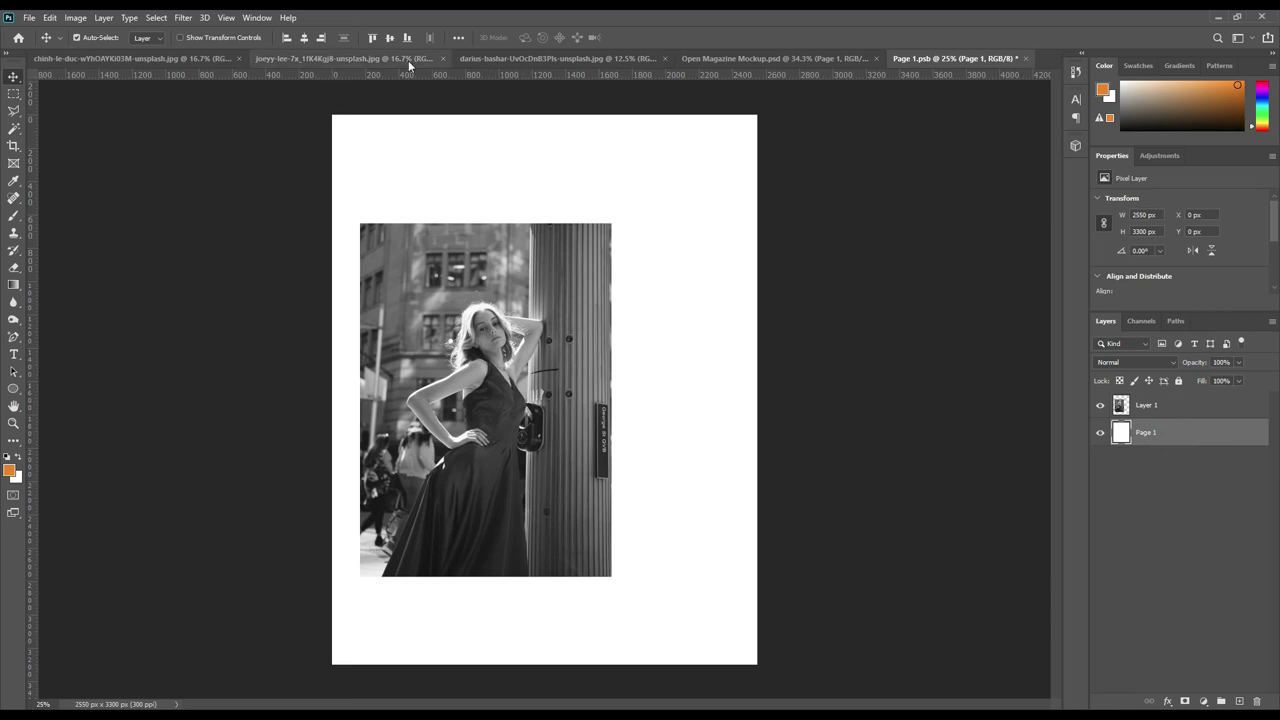
# Close the street photo's source file and copy the dark portrait into Page 1 as Layer 2.
pyautogui.click(440, 60)
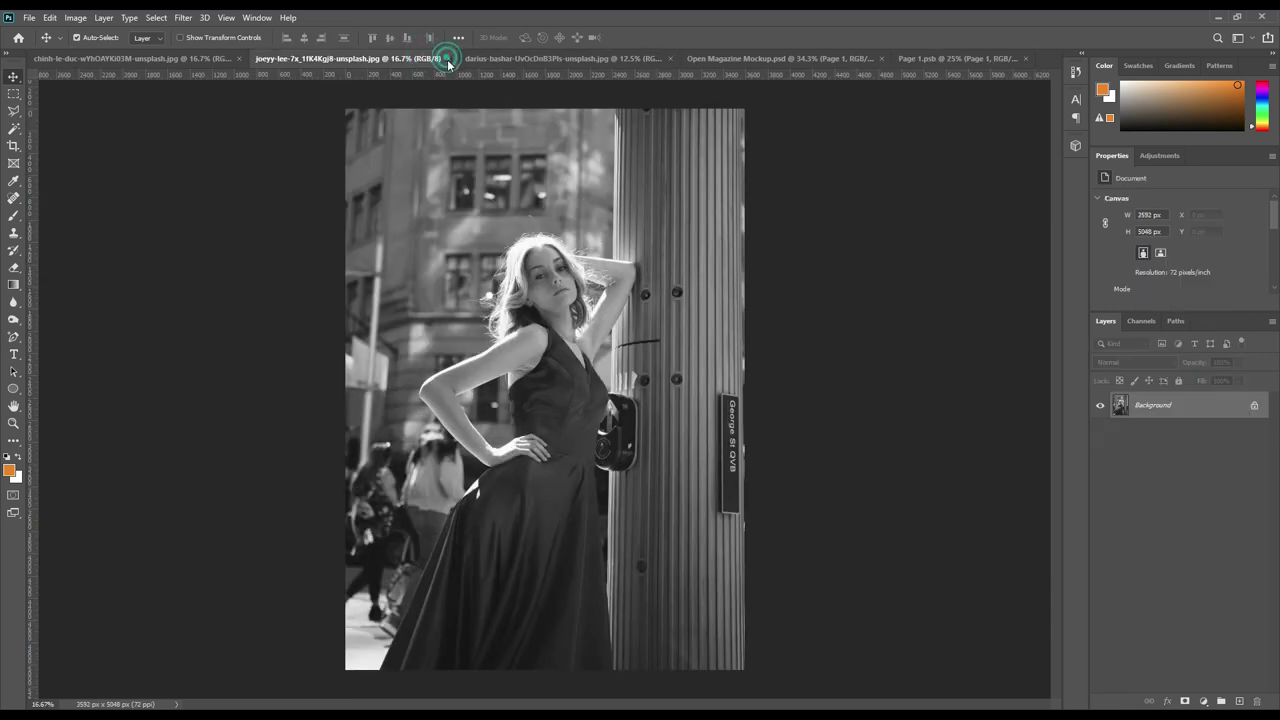
pyautogui.click(446, 58)
pyautogui.click(405, 60)
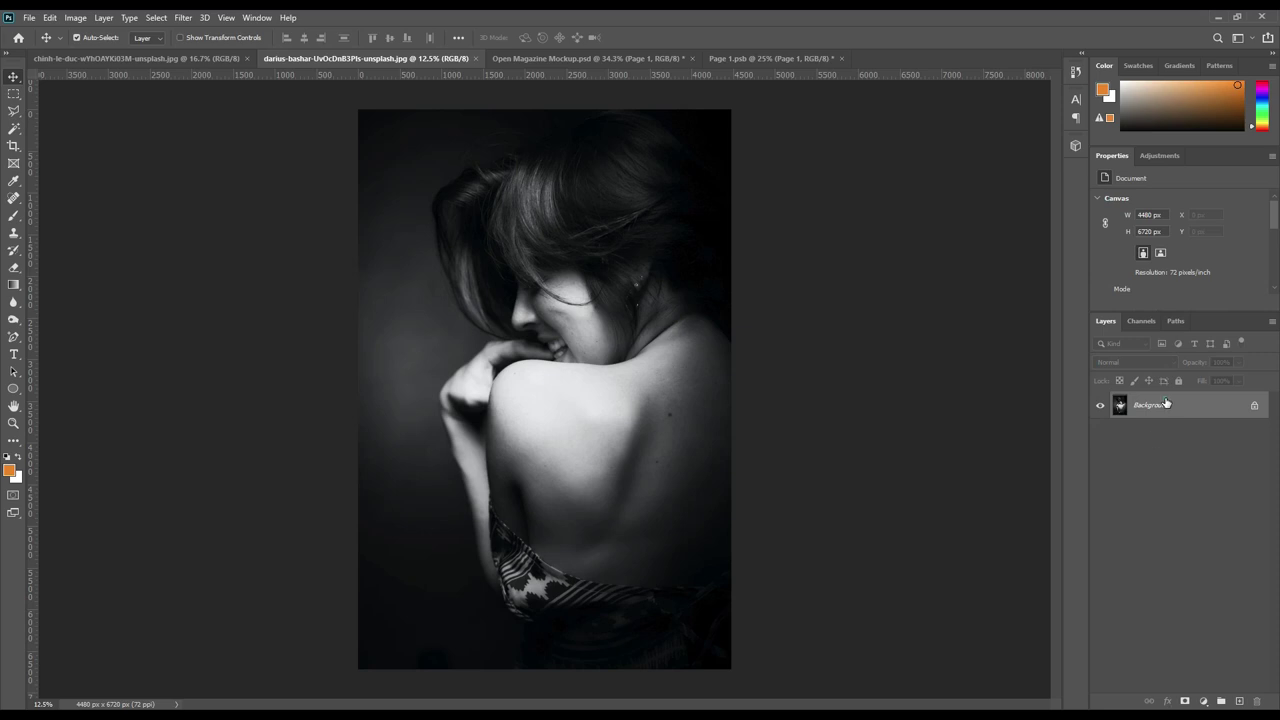
pyautogui.moveTo(1165, 403); pyautogui.dragTo(643, 297)
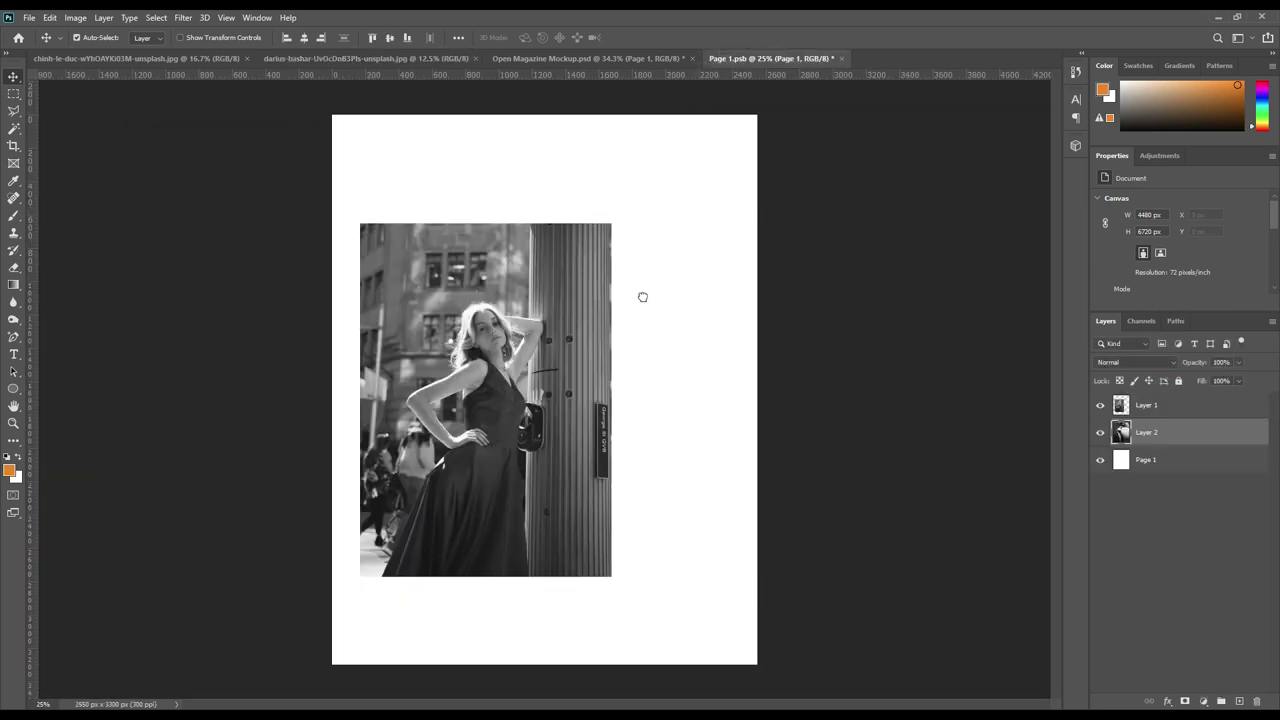
pyautogui.hotkey('ctrl', 't')
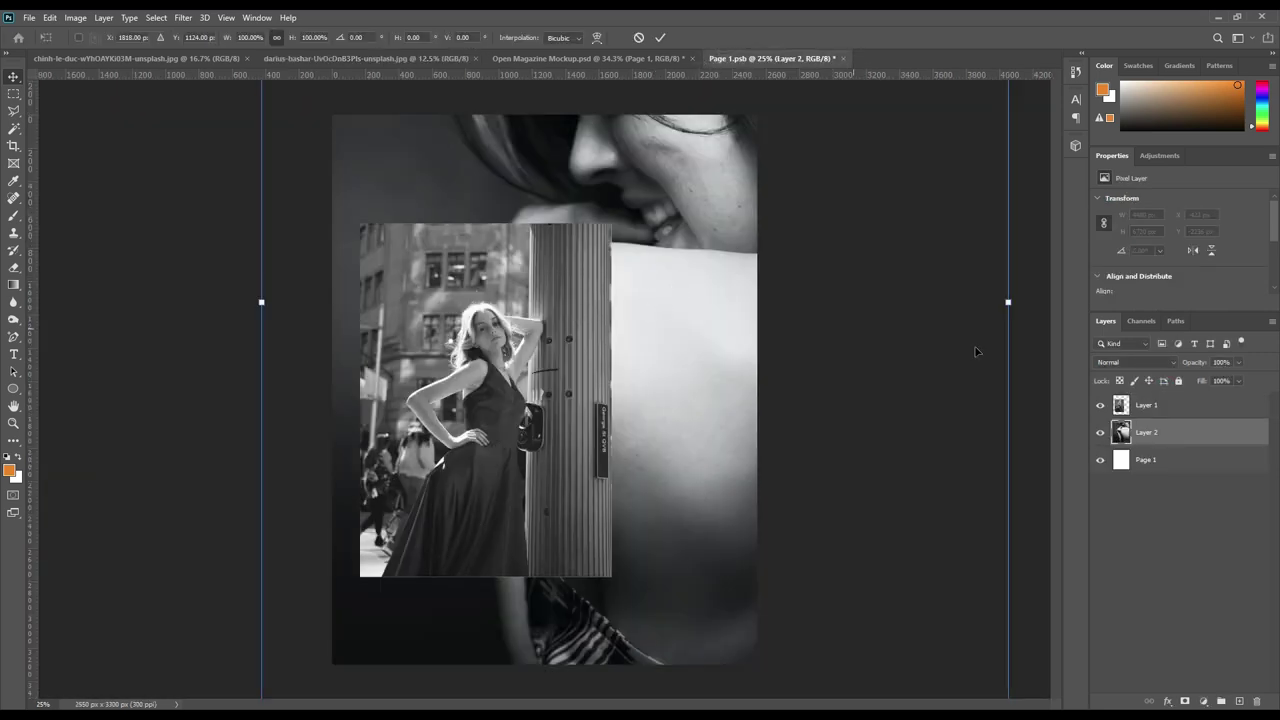
# Scale the dark portrait to about 36.6% and place it at the page's right edge.
pyautogui.moveTo(1009, 301); pyautogui.dragTo(443, 300)
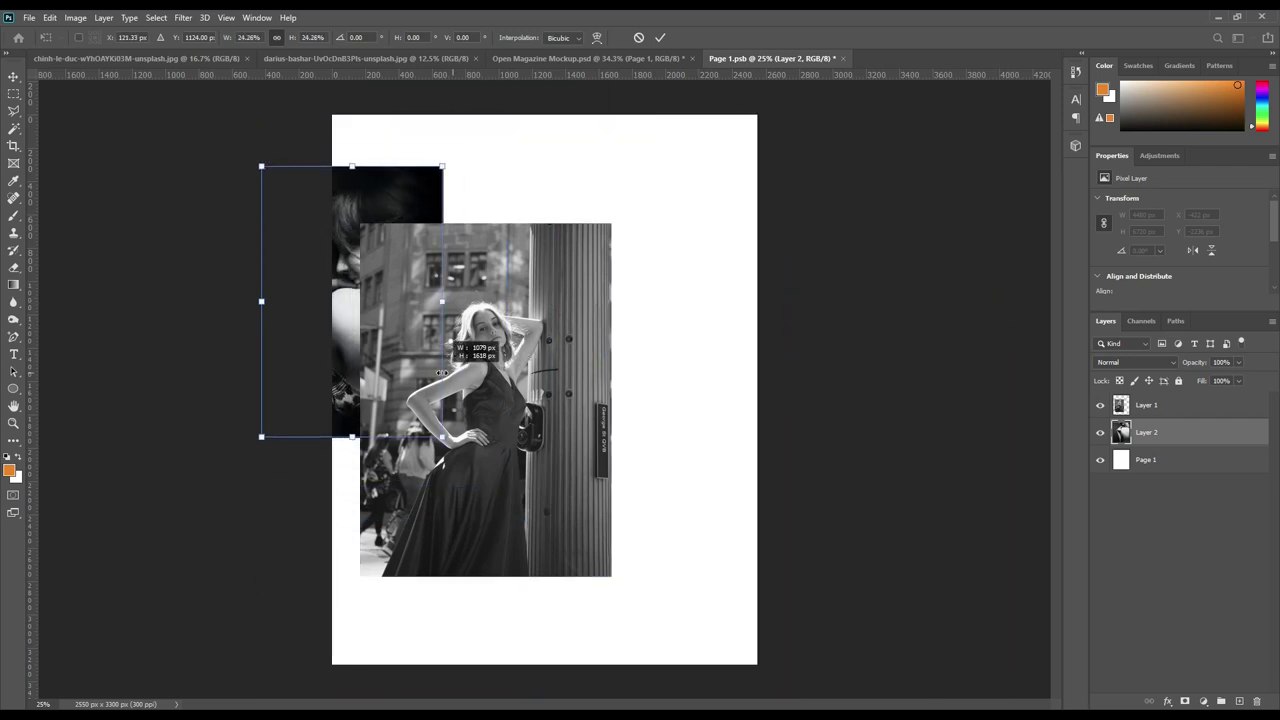
pyautogui.moveTo(358, 318)
pyautogui.mouseDown()
pyautogui.moveTo(797, 366)
pyautogui.moveTo(737, 325)
pyautogui.mouseUp()
pyautogui.moveTo(721, 437); pyautogui.dragTo(736, 578)
pyautogui.moveTo(684, 489); pyautogui.dragTo(722, 489)
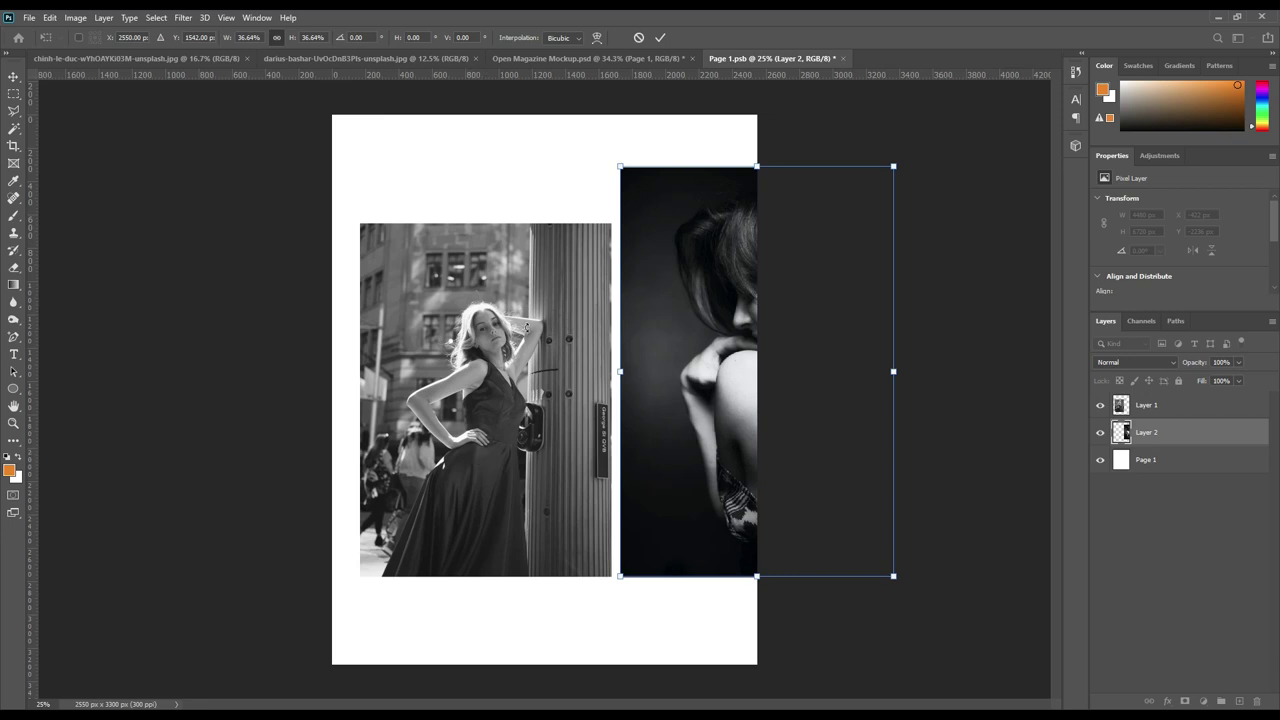
pyautogui.click(660, 37)
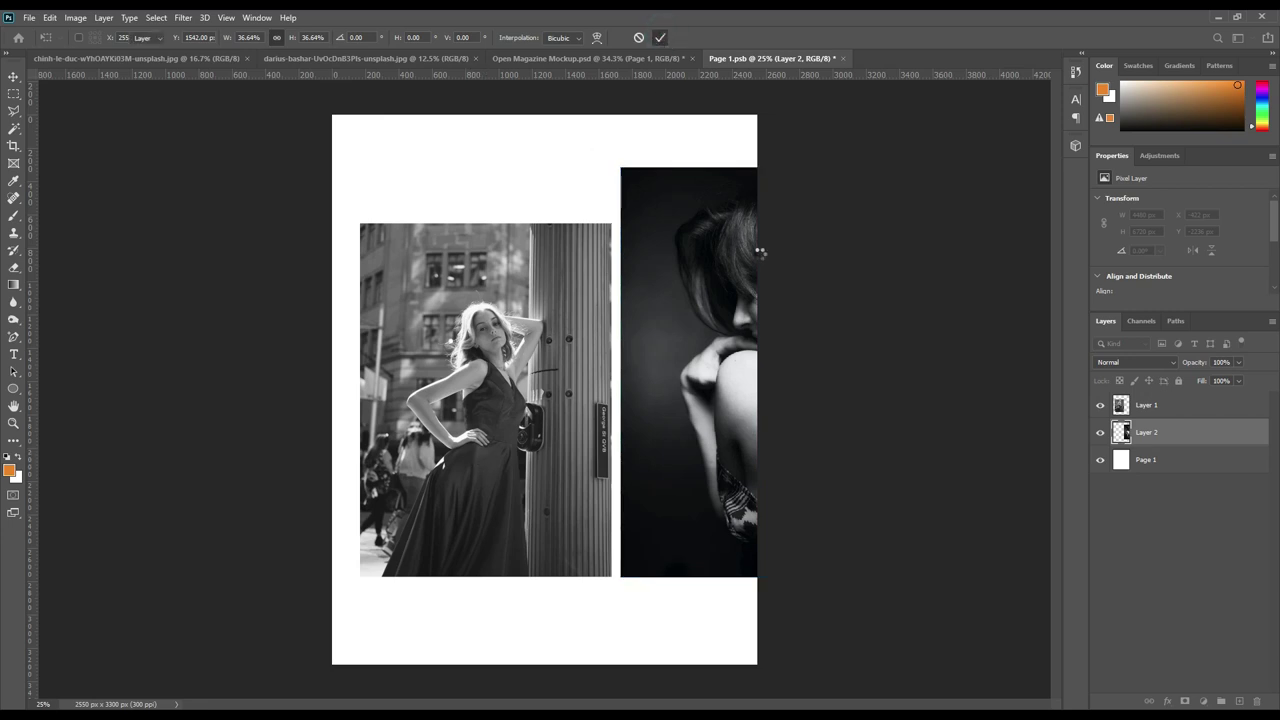
# Line up the bottoms of the street photo and portrait using smart guides.
pyautogui.moveTo(527, 477)
pyautogui.mouseDown()
pyautogui.moveTo(528, 500)
pyautogui.moveTo(526, 470)
pyautogui.moveTo(525, 484)
pyautogui.mouseUp()
pyautogui.moveTo(645, 428); pyautogui.dragTo(646, 435)
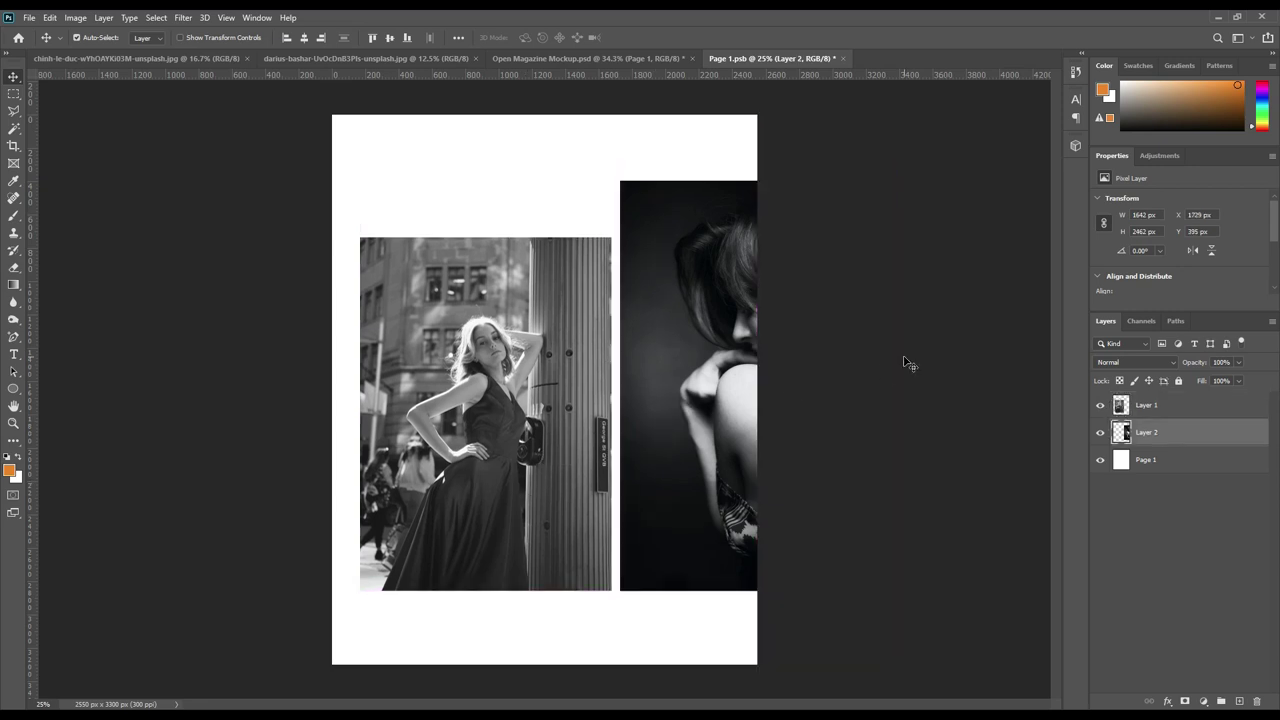
pyautogui.moveTo(510, 372); pyautogui.dragTo(511, 376)
pyautogui.moveTo(690, 387); pyautogui.dragTo(693, 378)
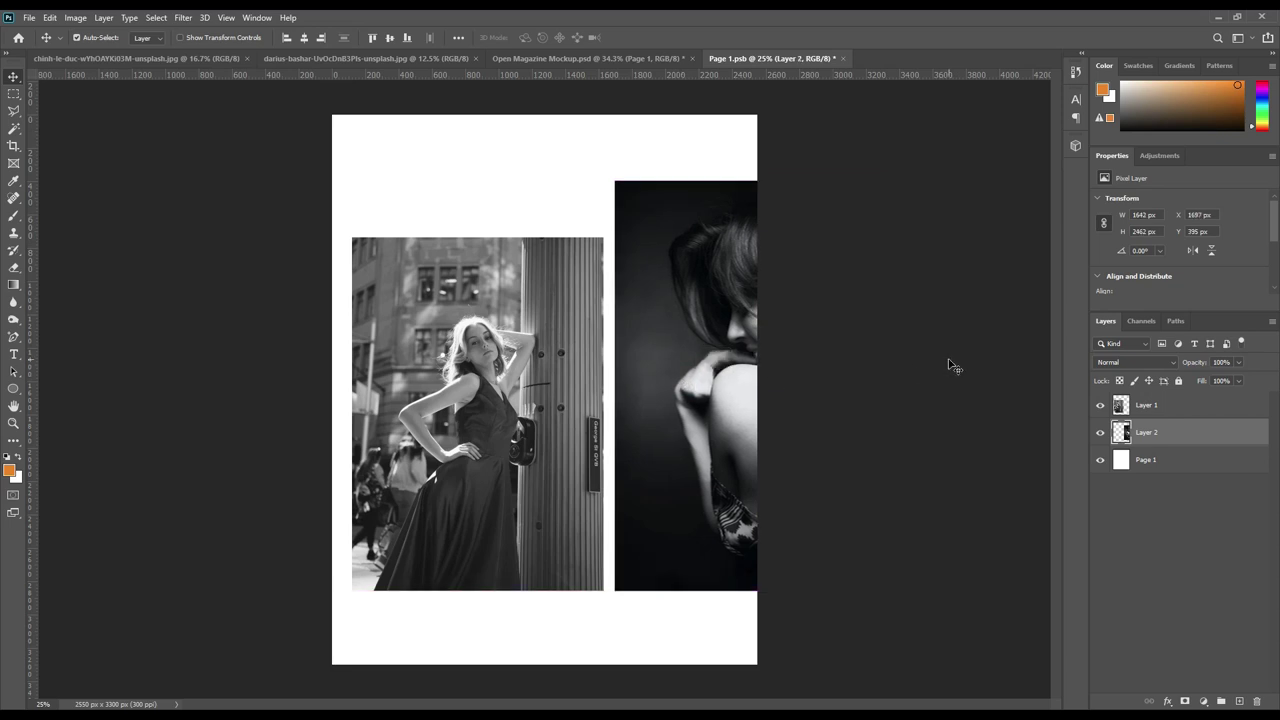
pyautogui.click(14, 354)
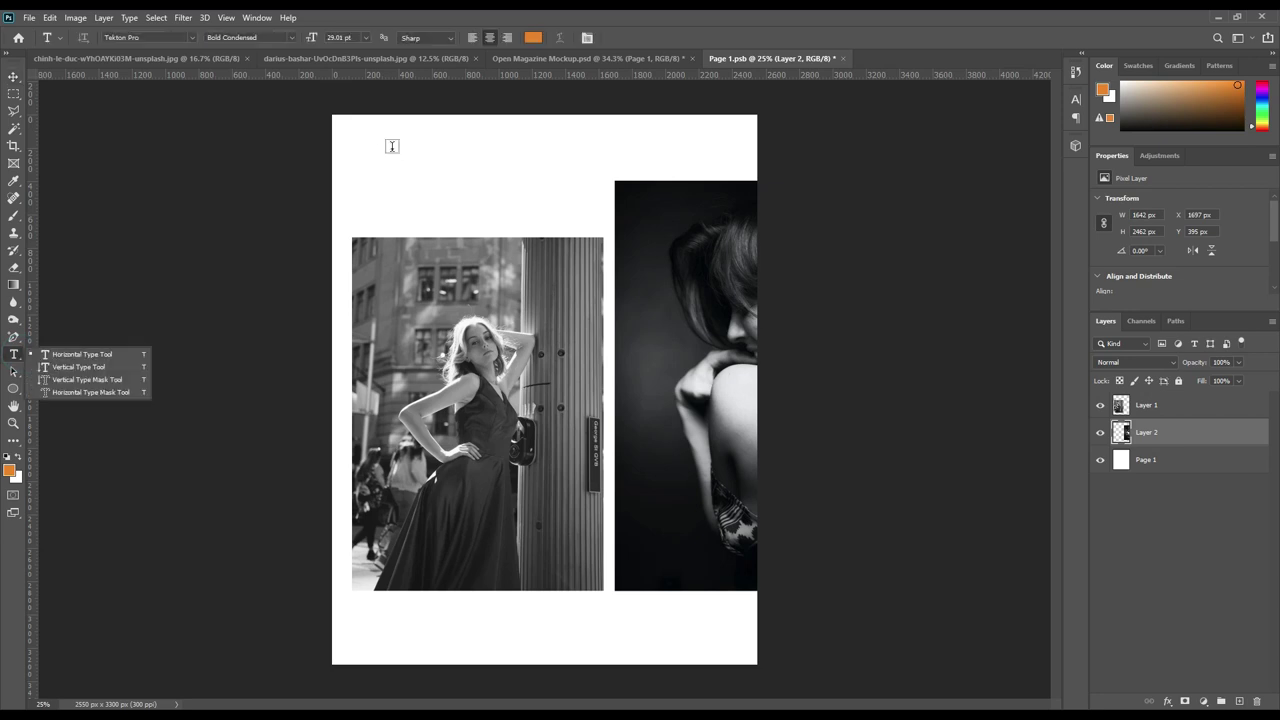
# Start a type layer at the page's top-left with black sampled from the portrait as text colour.
pyautogui.click(341, 148)
pyautogui.click(533, 37)
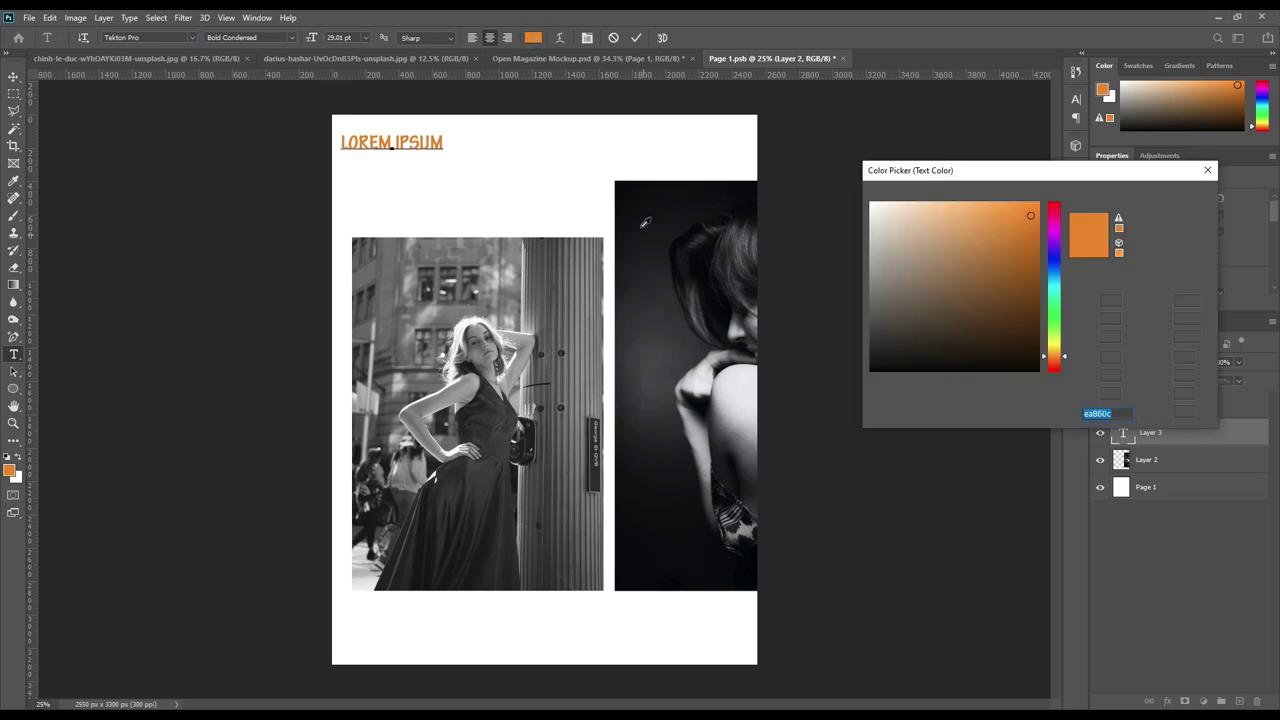
pyautogui.click(642, 198)
pyautogui.click(1168, 195)
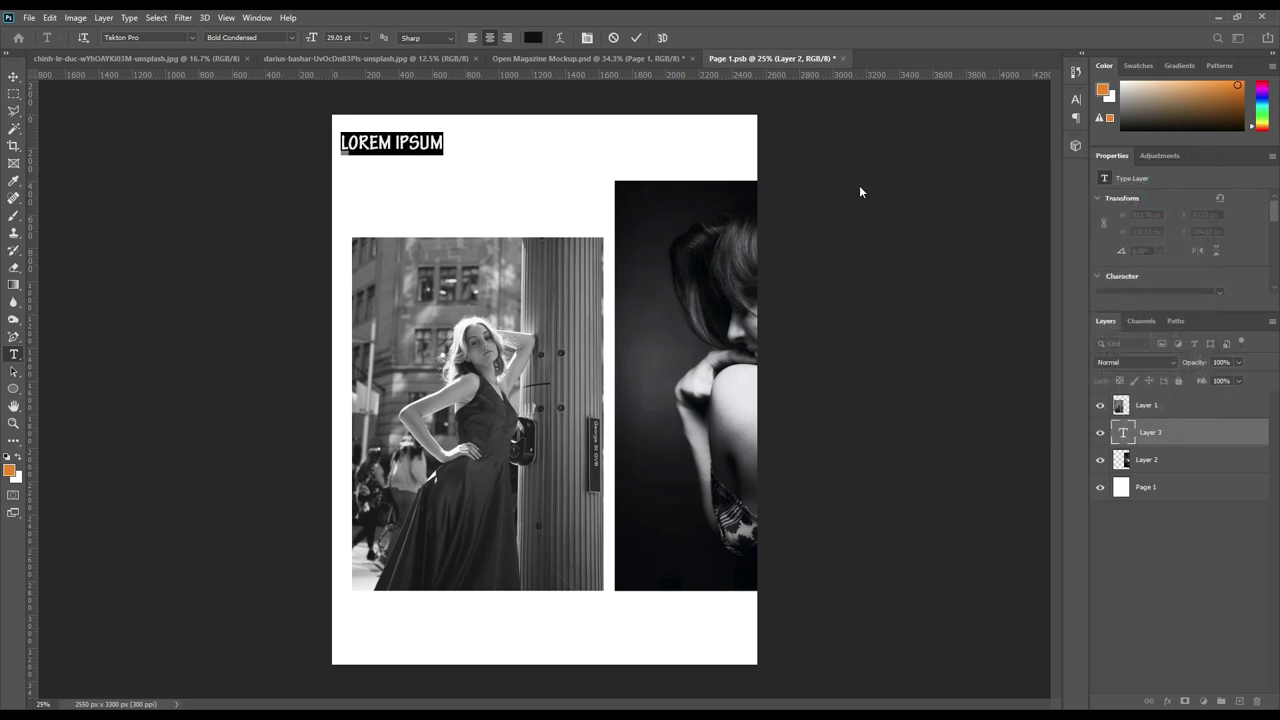
# Set the LOREM IPSUM headline's font to Adobe Caslon Pro.
pyautogui.click(1075, 101)
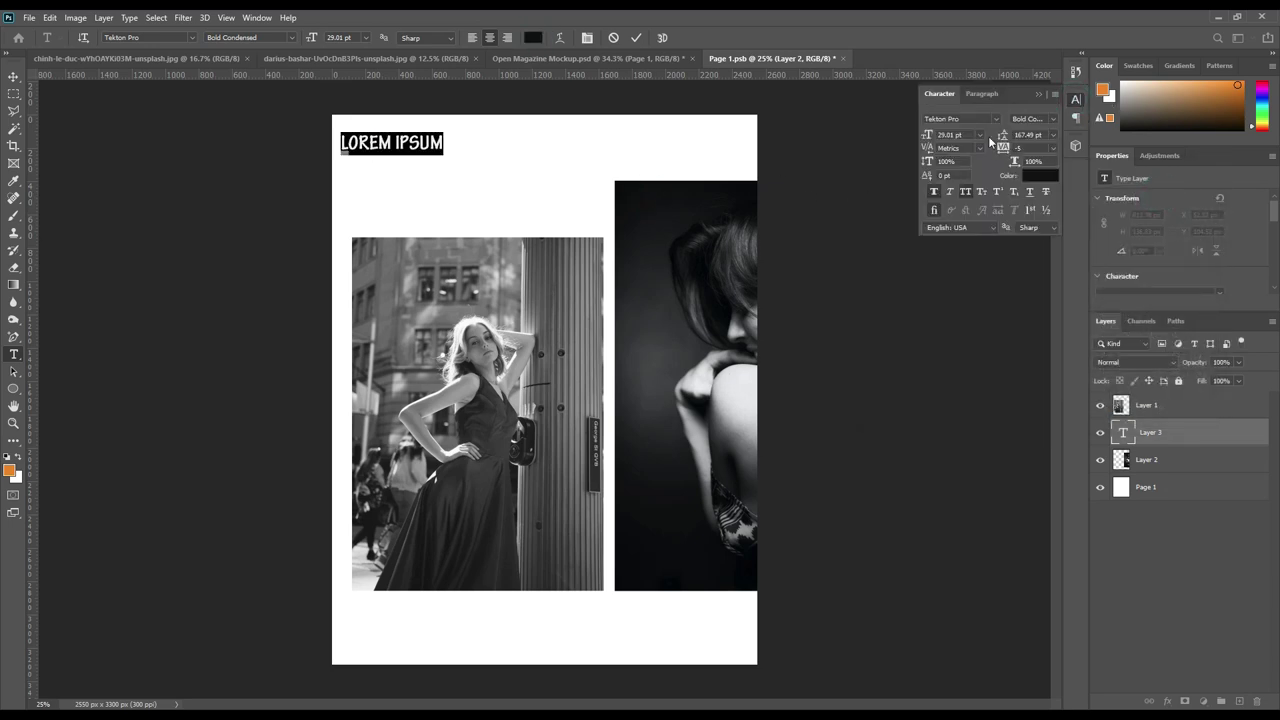
pyautogui.click(996, 120)
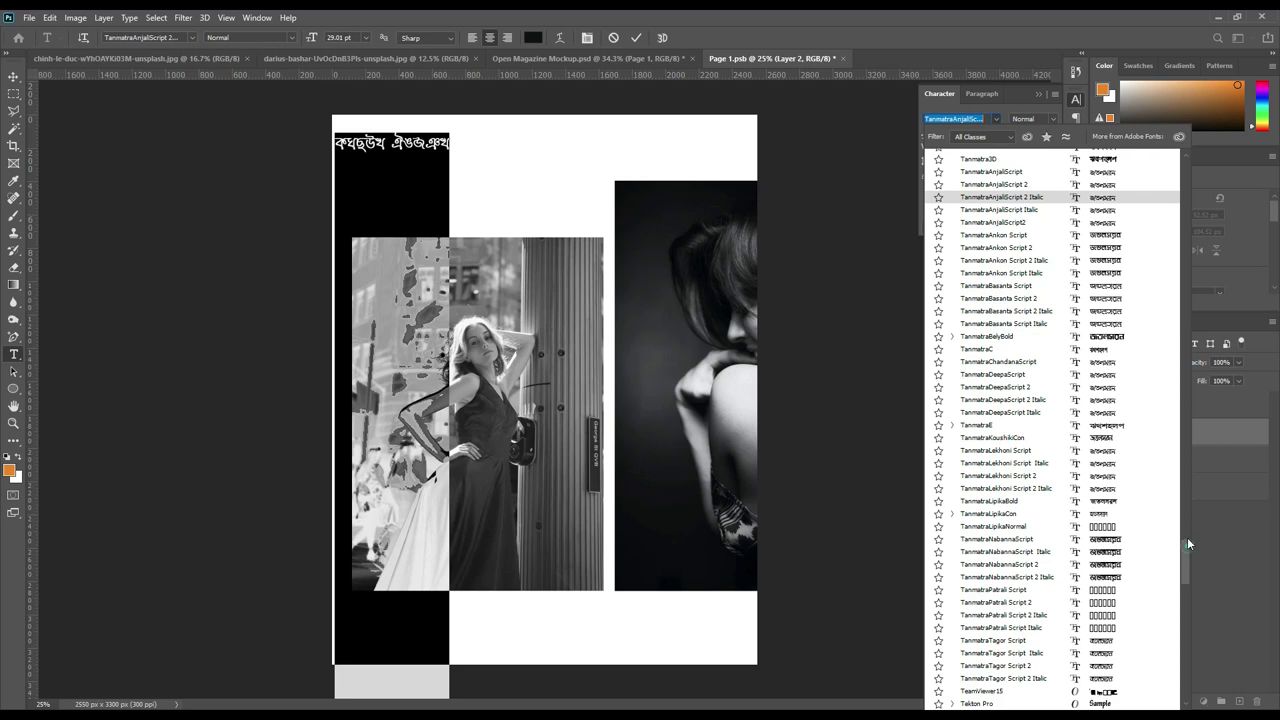
pyautogui.moveTo(1190, 541); pyautogui.dragTo(1188, 213)
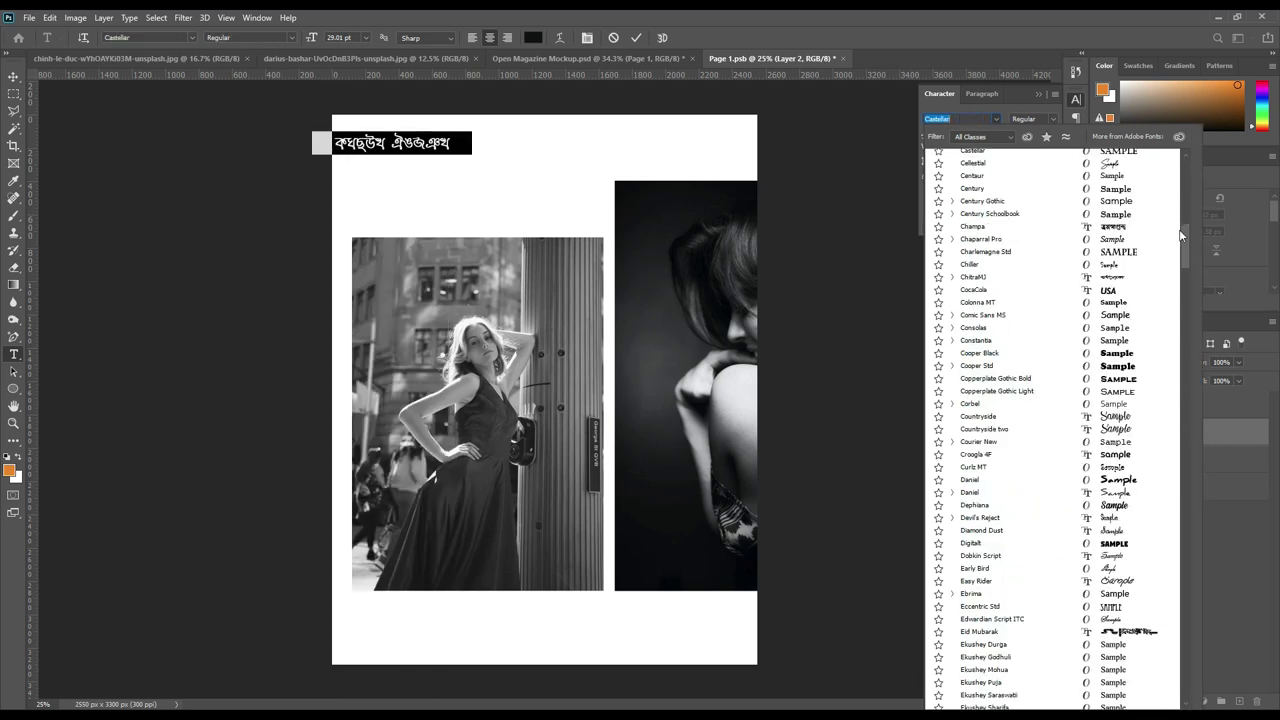
pyautogui.scroll(10, 1150, 238)
pyautogui.scroll(5, 1195, 200)
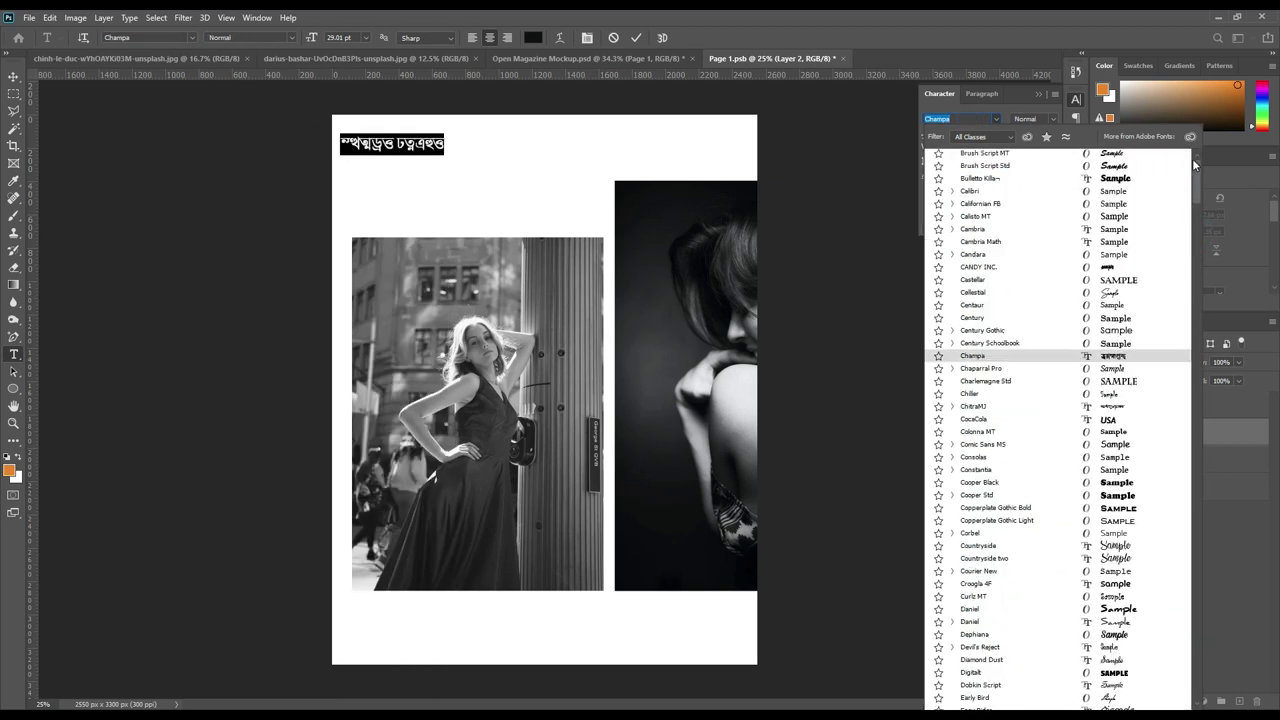
pyautogui.scroll(15, 1195, 170)
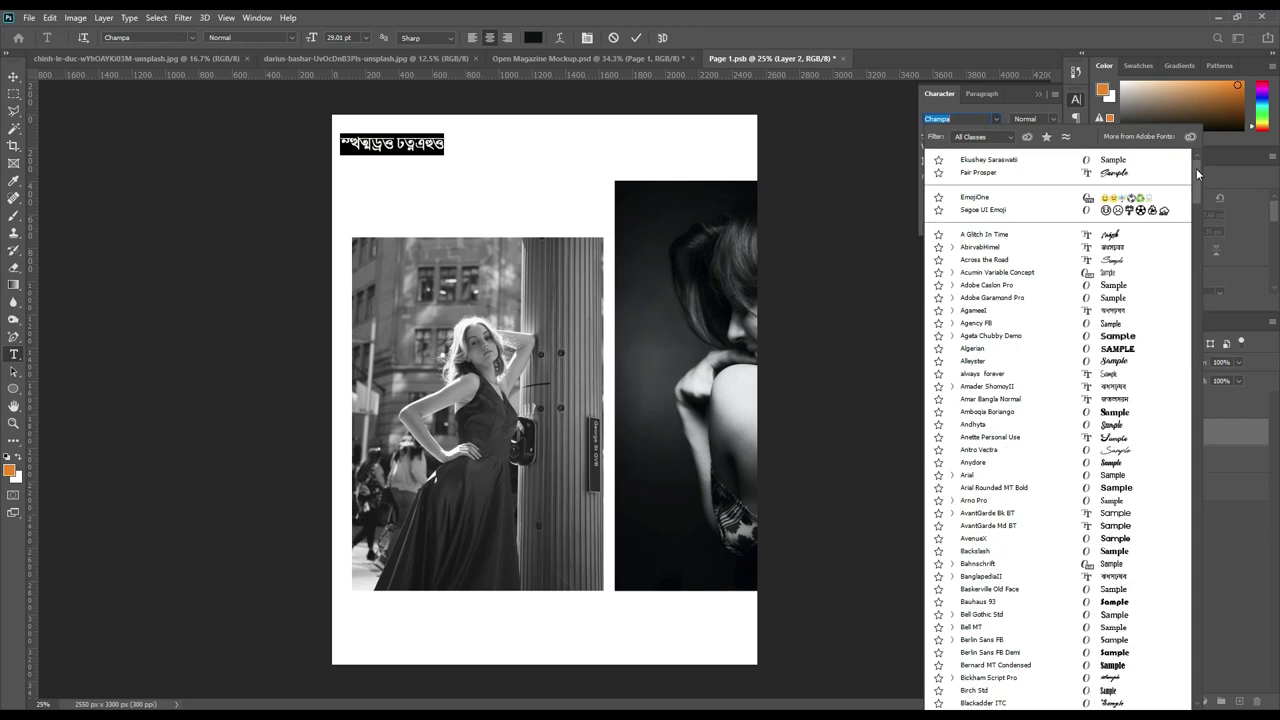
pyautogui.click(1123, 287)
pyautogui.click(1041, 96)
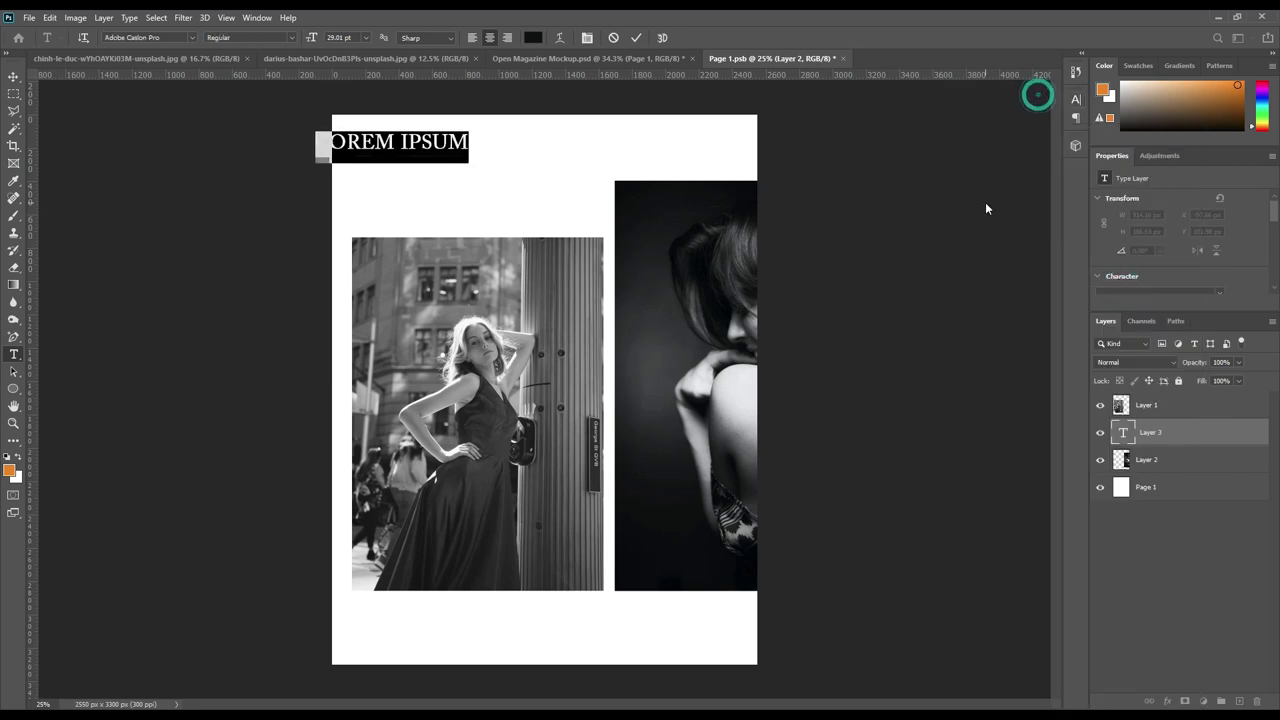
# Enter the headline 'MAGAZINE MOCKUP' and move it just above the street photo.
pyautogui.write('MA')
pyautogui.write('GAZINE')
pyautogui.write(' MOCKUP')
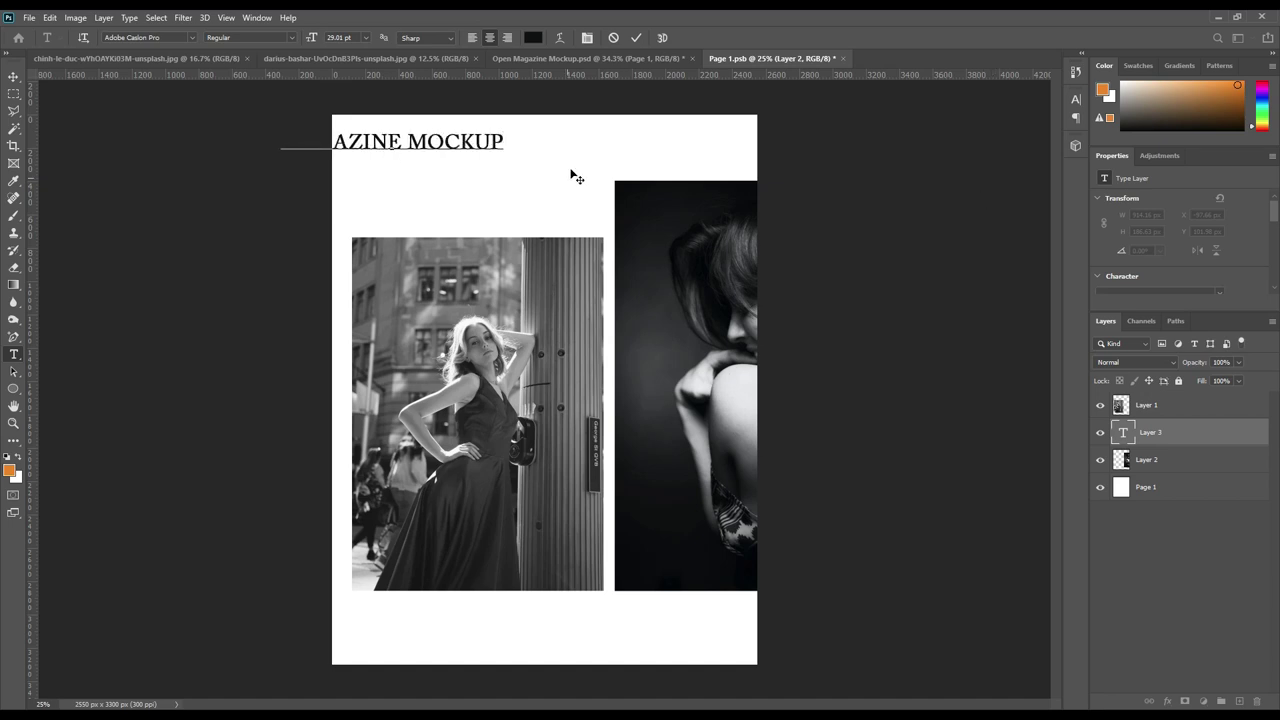
pyautogui.click(636, 37)
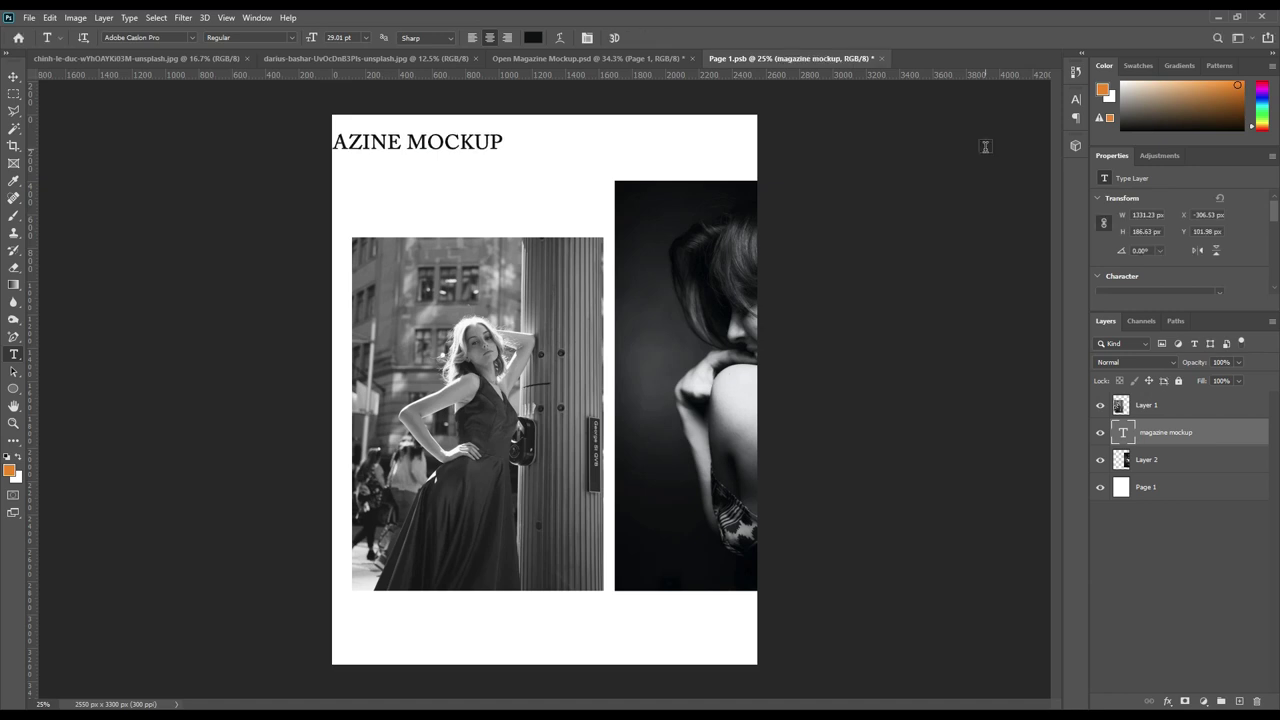
pyautogui.click(1073, 100)
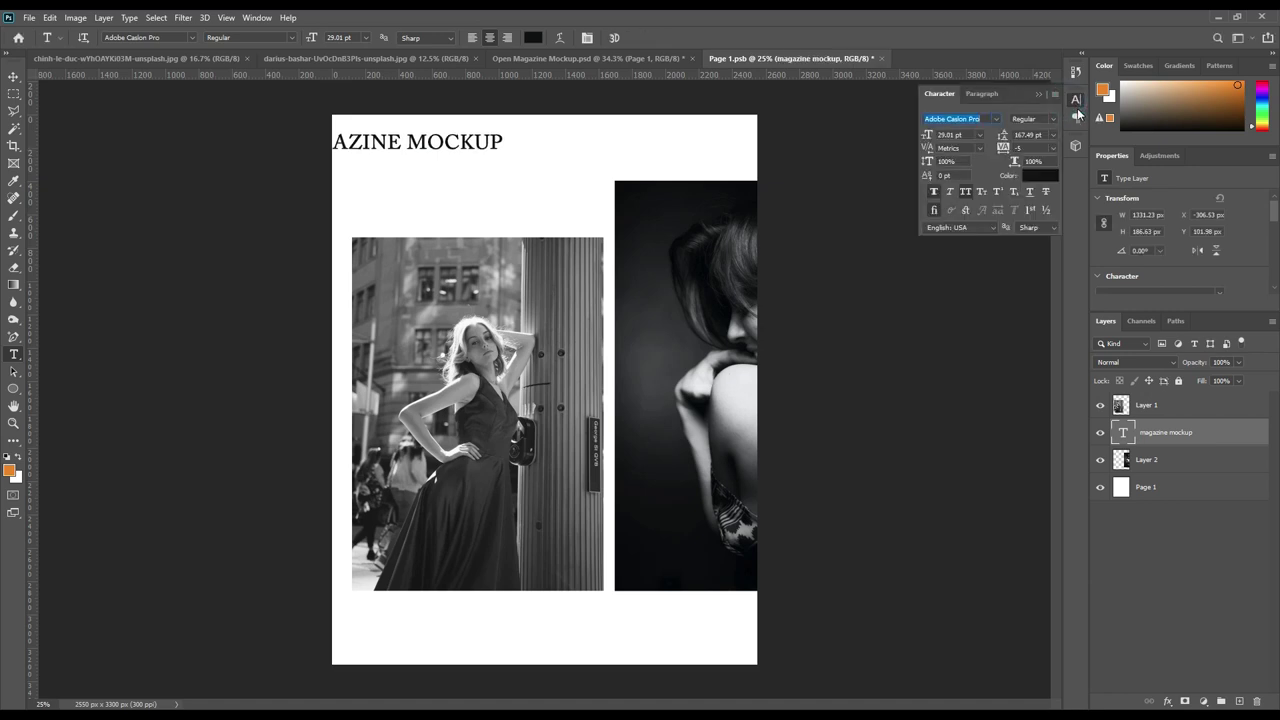
pyautogui.click(933, 192)
pyautogui.click(933, 192)
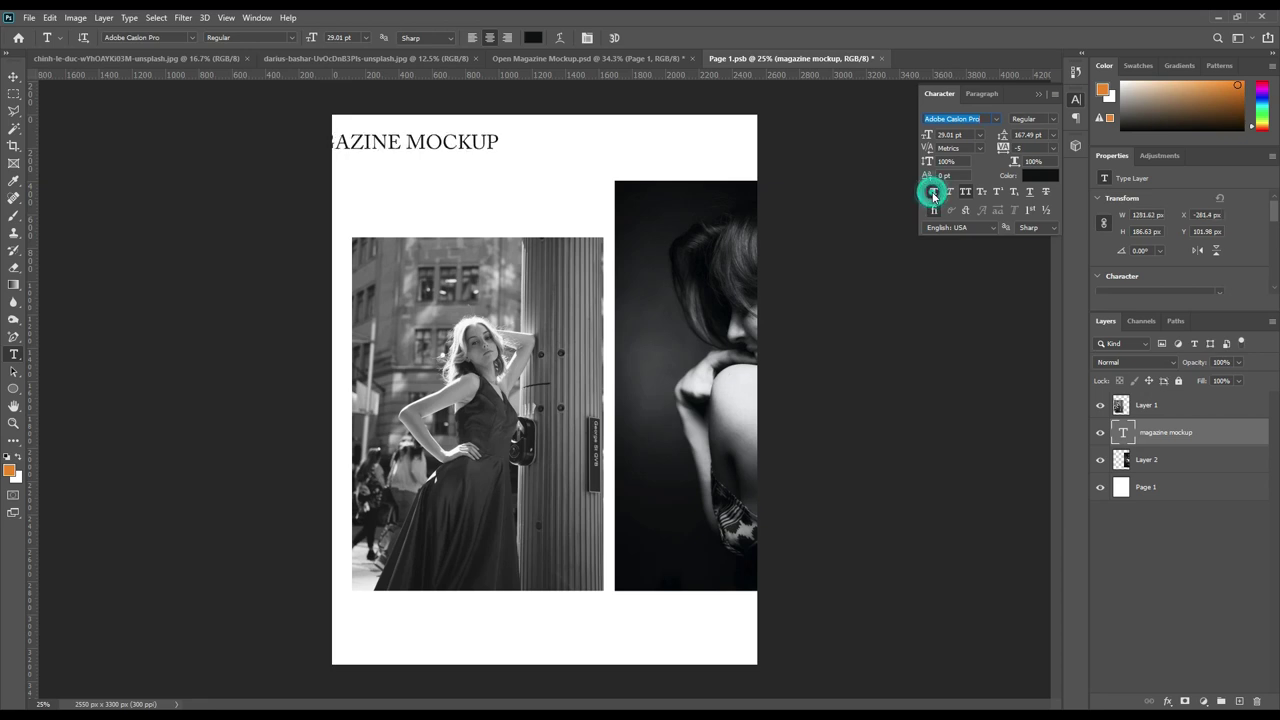
pyautogui.click(1039, 94)
pyautogui.click(12, 77)
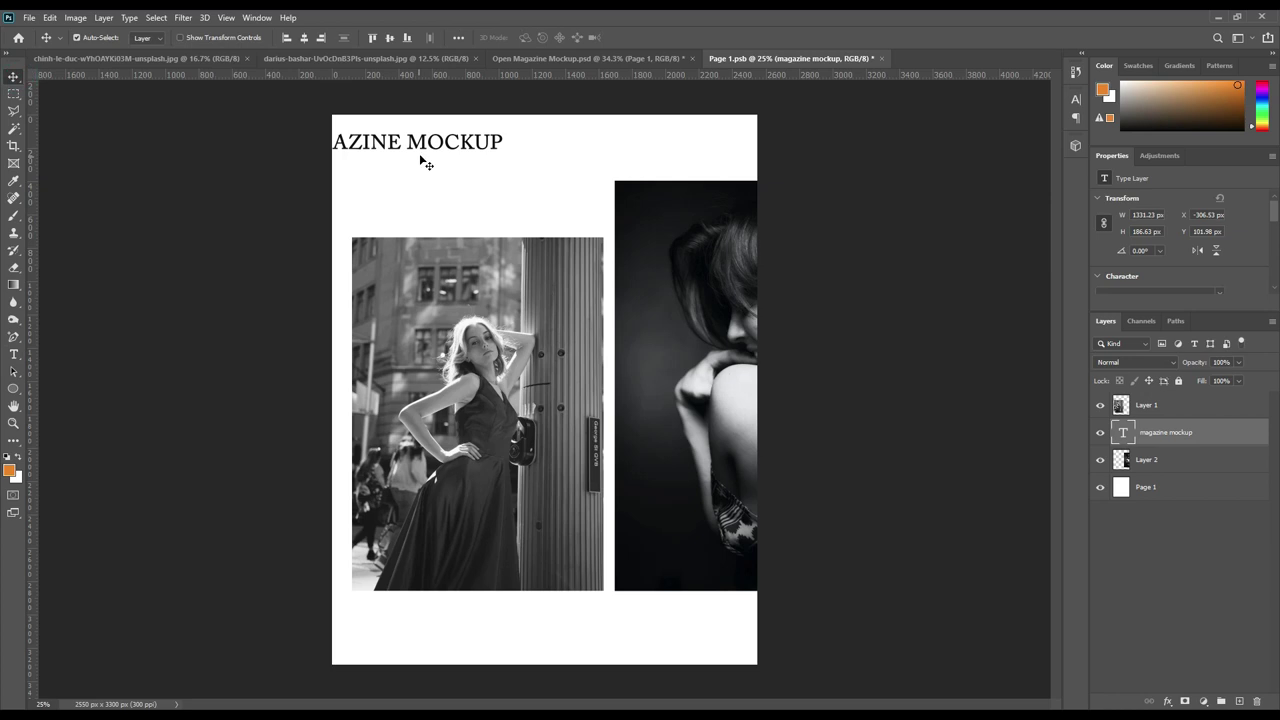
pyautogui.moveTo(430, 145); pyautogui.dragTo(500, 189)
# Add a 'MOCKUPART' type layer and place it just above the MAGAZINE MOCKUP headline.
pyautogui.click(14, 354)
pyautogui.click(305, 145)
pyautogui.hotkey('ctrl', 'v')
pyautogui.write('ART')
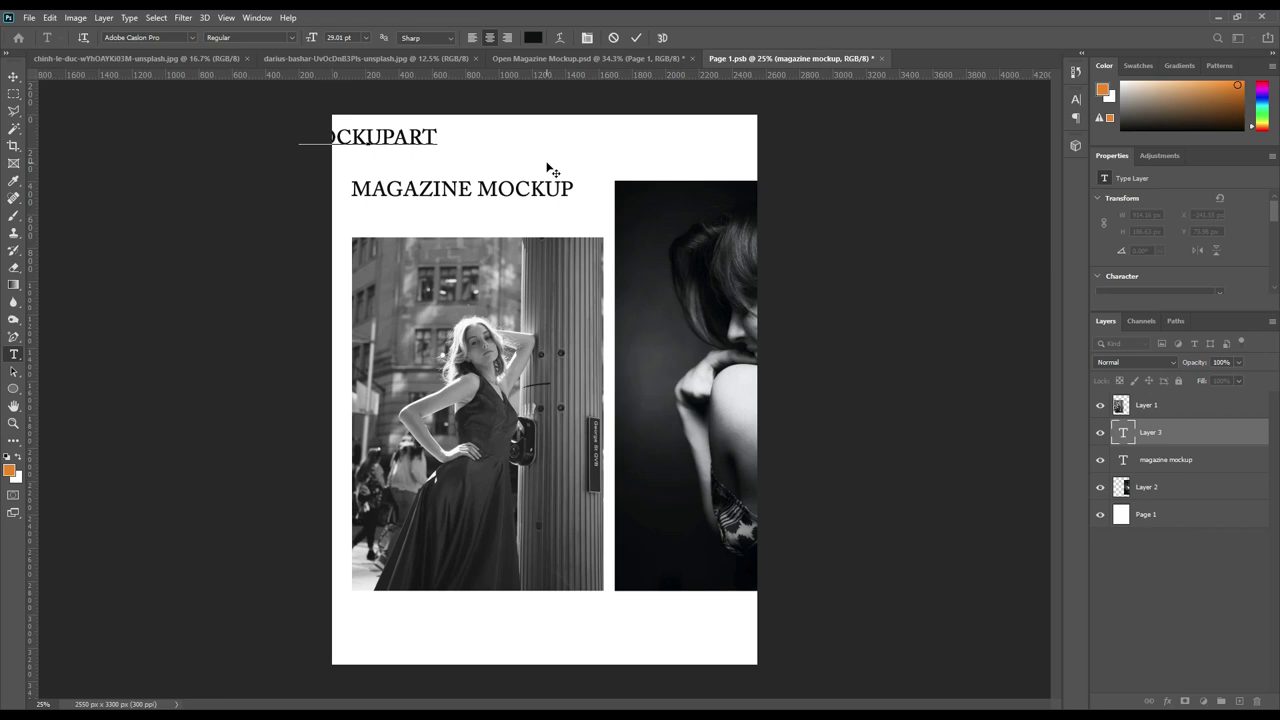
pyautogui.click(637, 38)
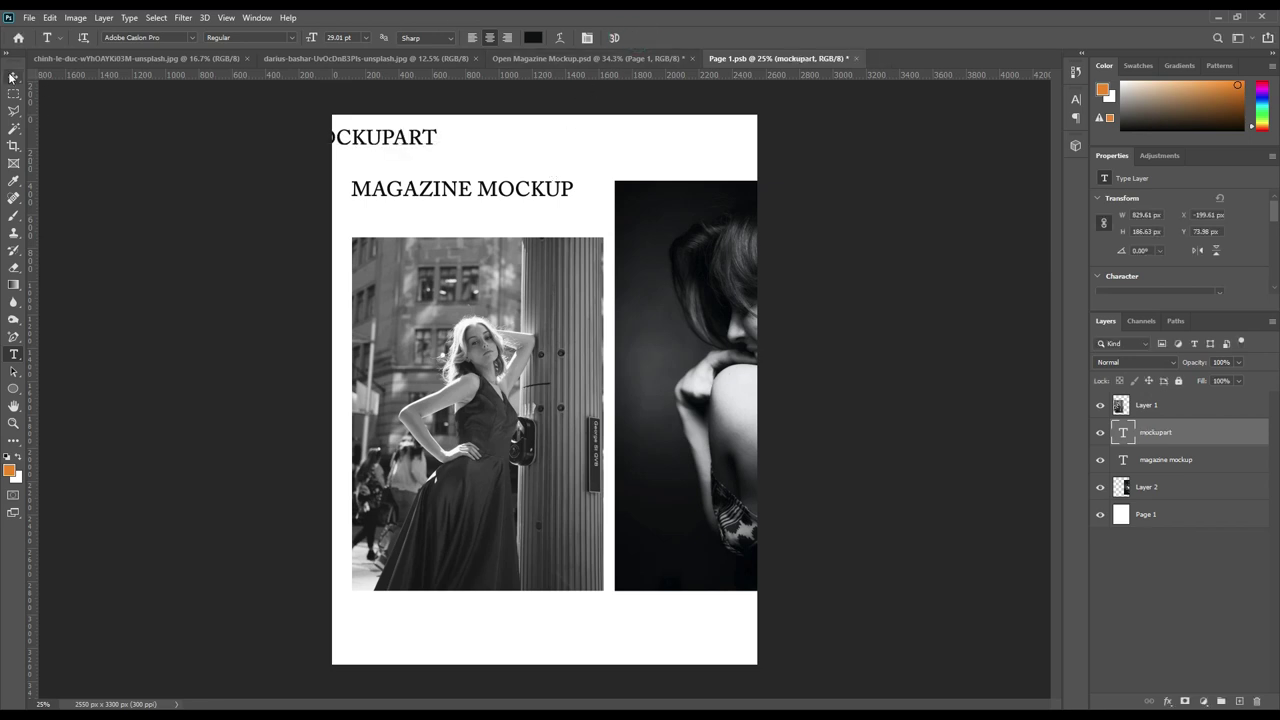
pyautogui.press('v')
pyautogui.moveTo(426, 143); pyautogui.dragTo(470, 167)
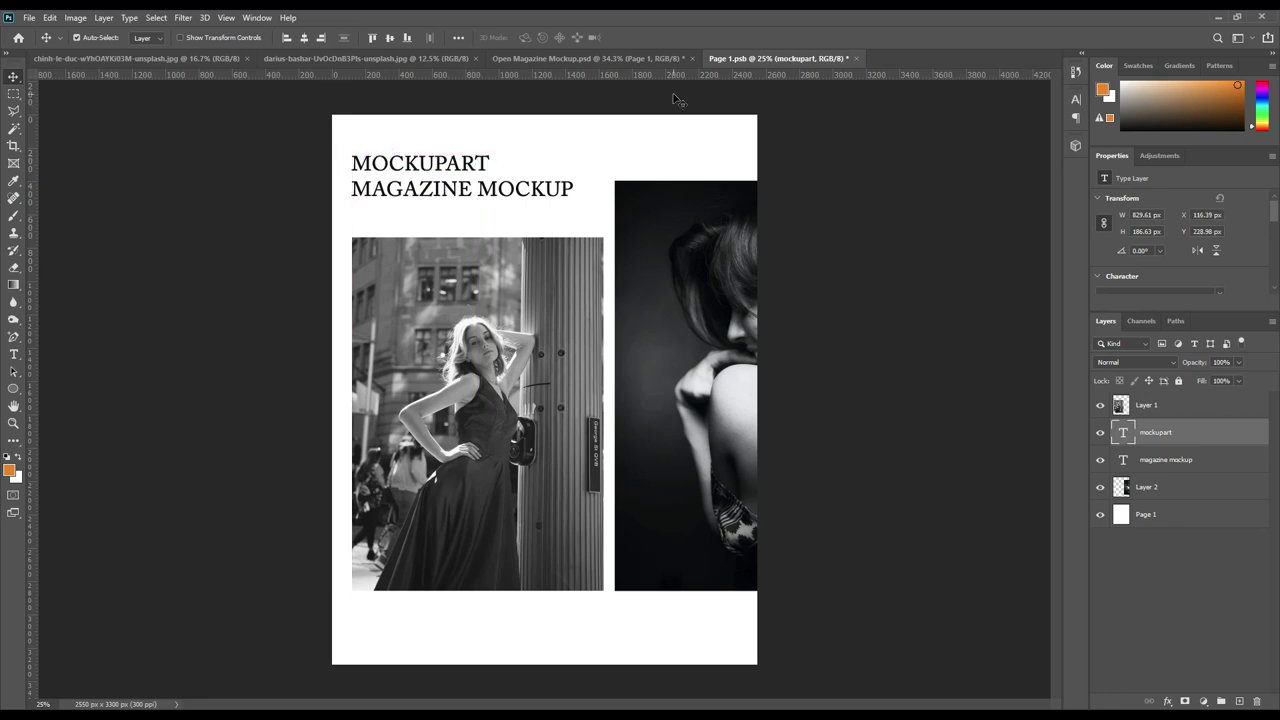
pyautogui.click(14, 354)
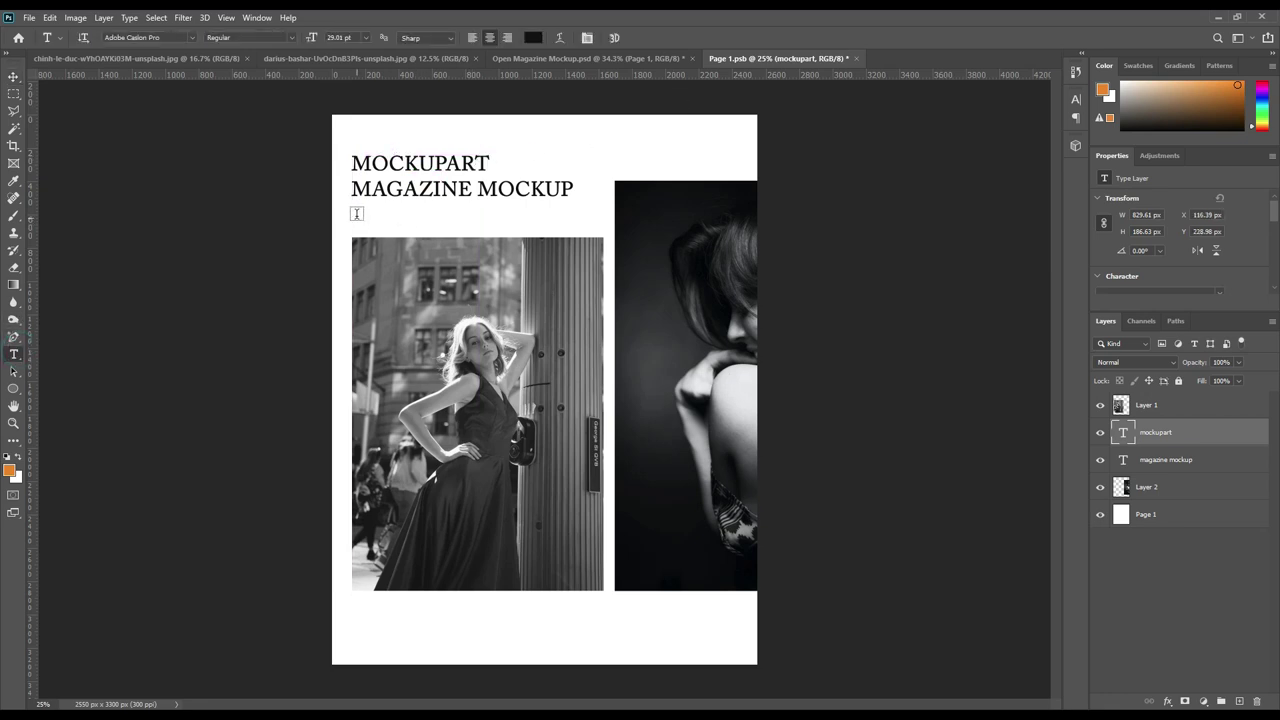
# Add a left-aligned lorem ipsum paragraph below the heading at 10.01 pt, Auto leading, no All Caps or Faux Bold.
pyautogui.moveTo(352, 212); pyautogui.dragTo(574, 247)
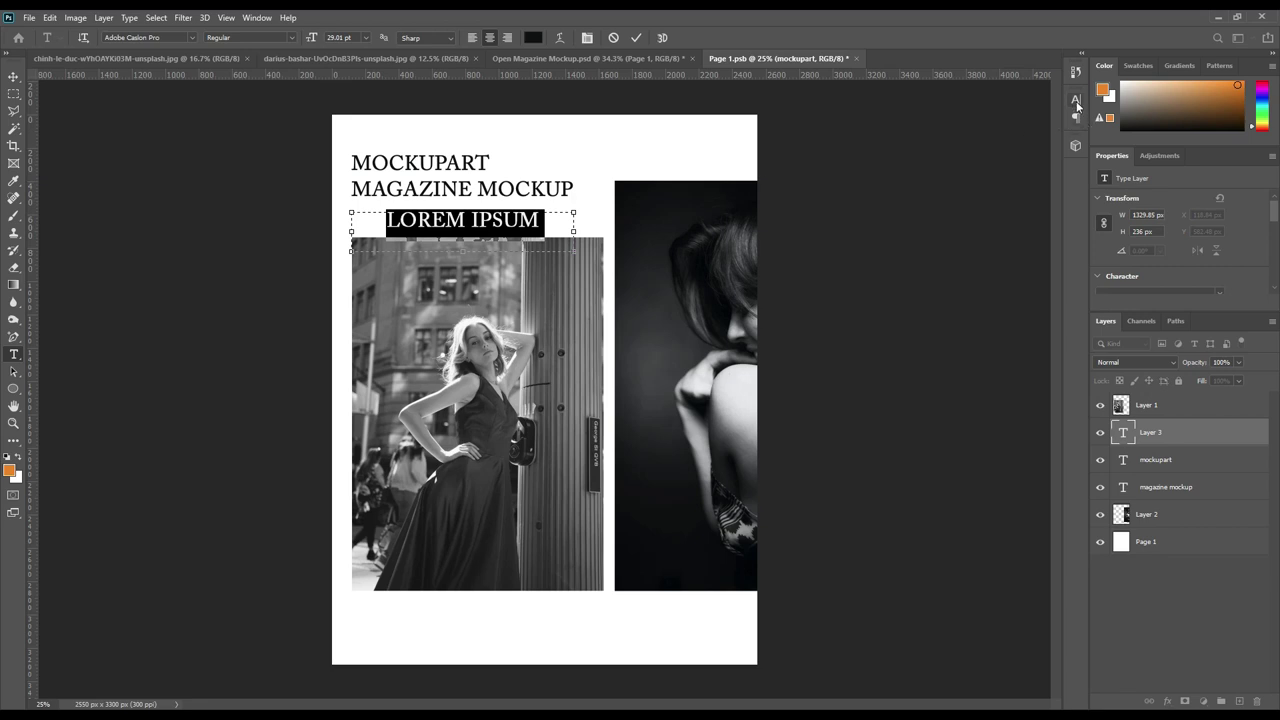
pyautogui.click(1076, 100)
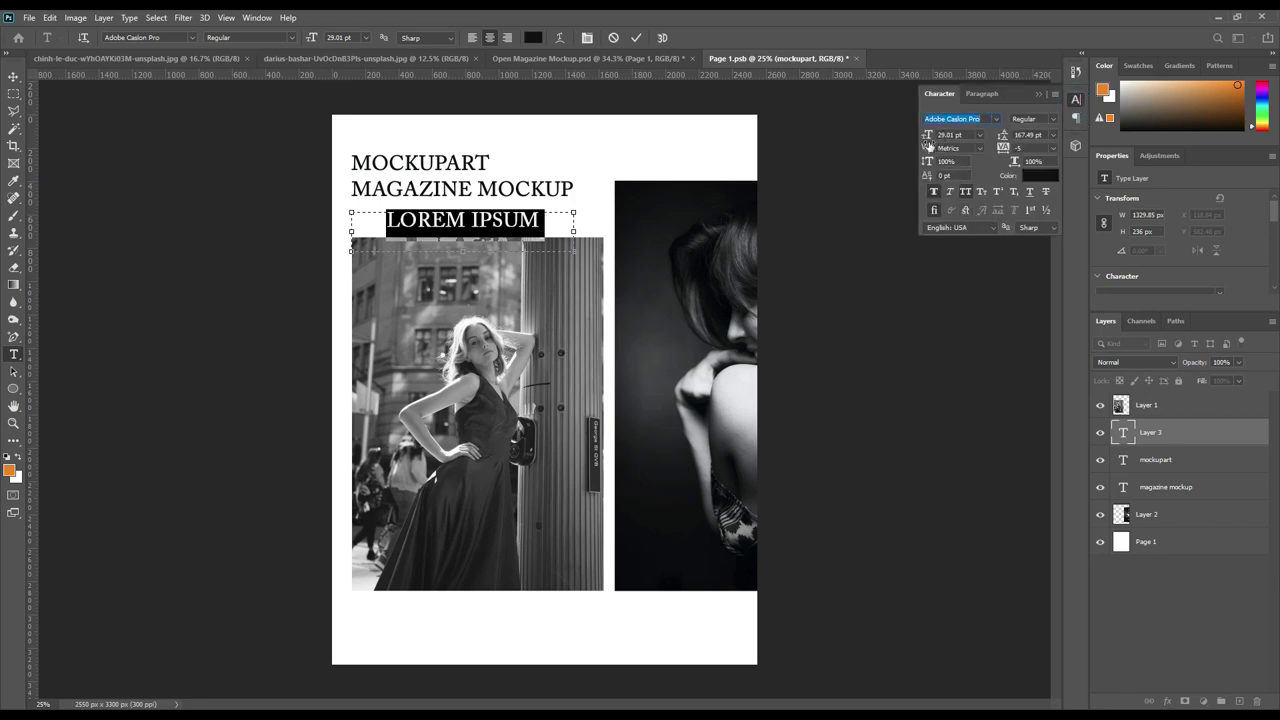
pyautogui.click(472, 37)
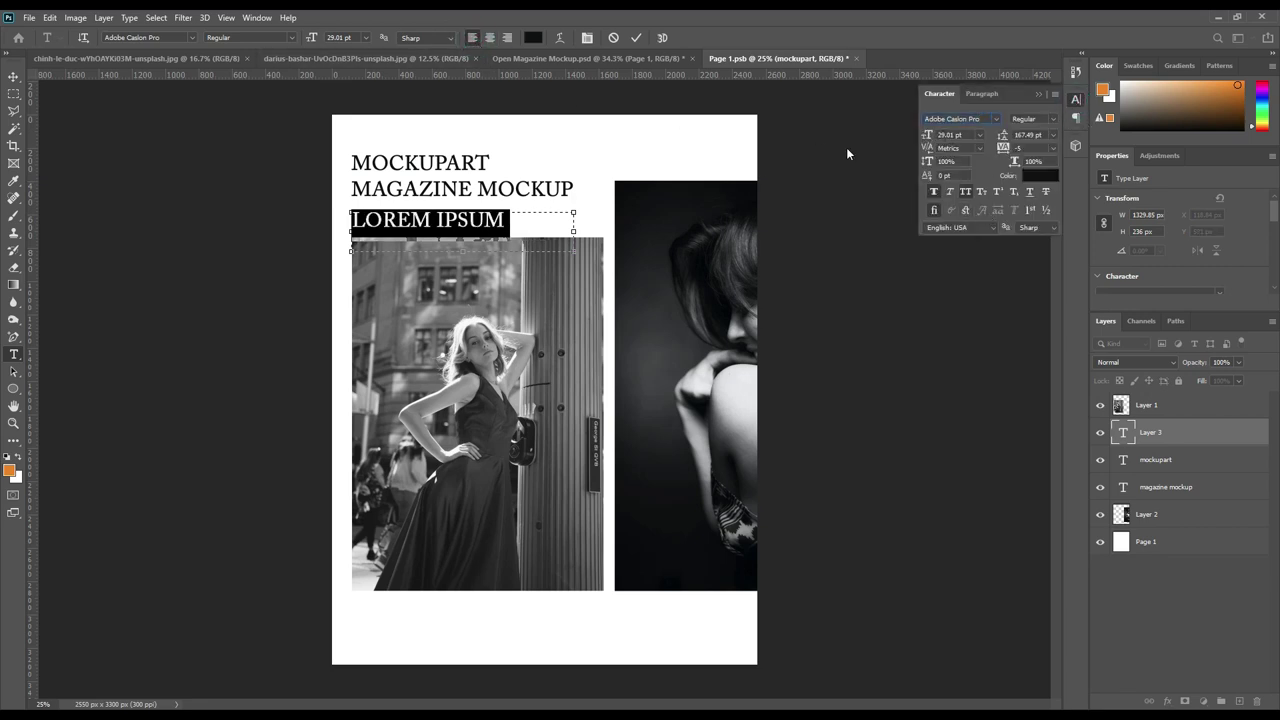
pyautogui.moveTo(926, 138); pyautogui.dragTo(913, 143)
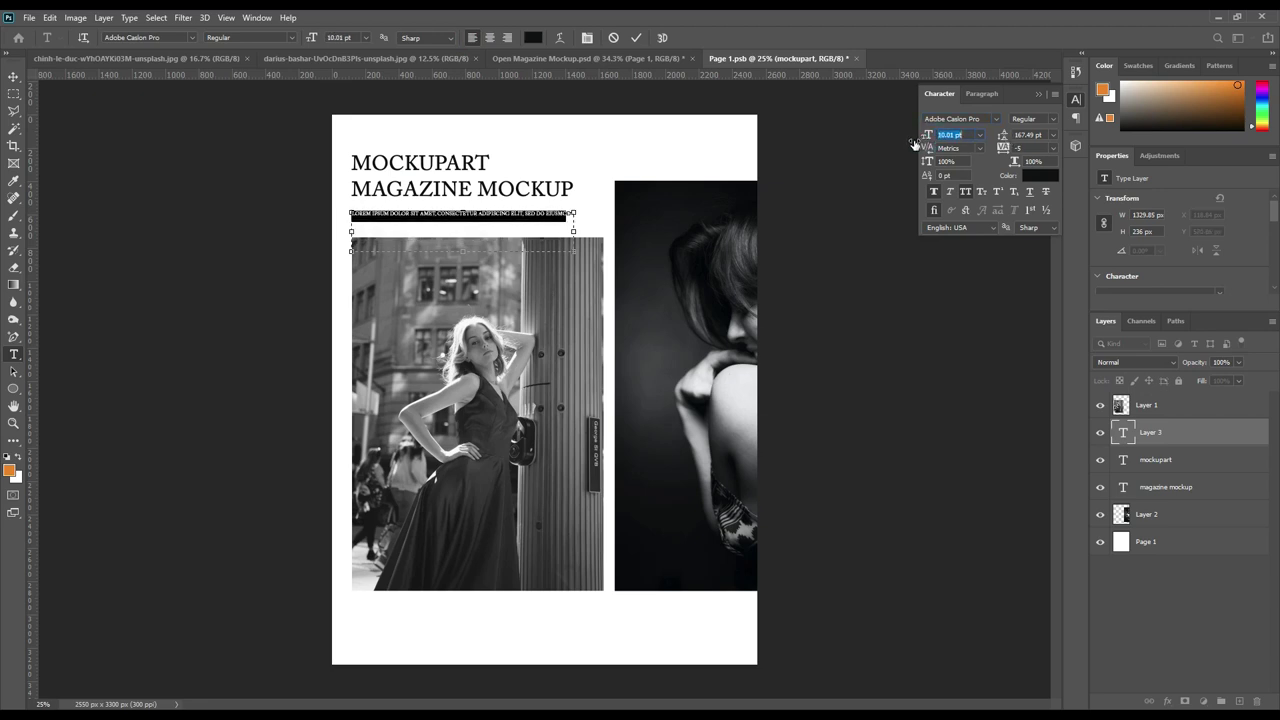
pyautogui.click(1053, 134)
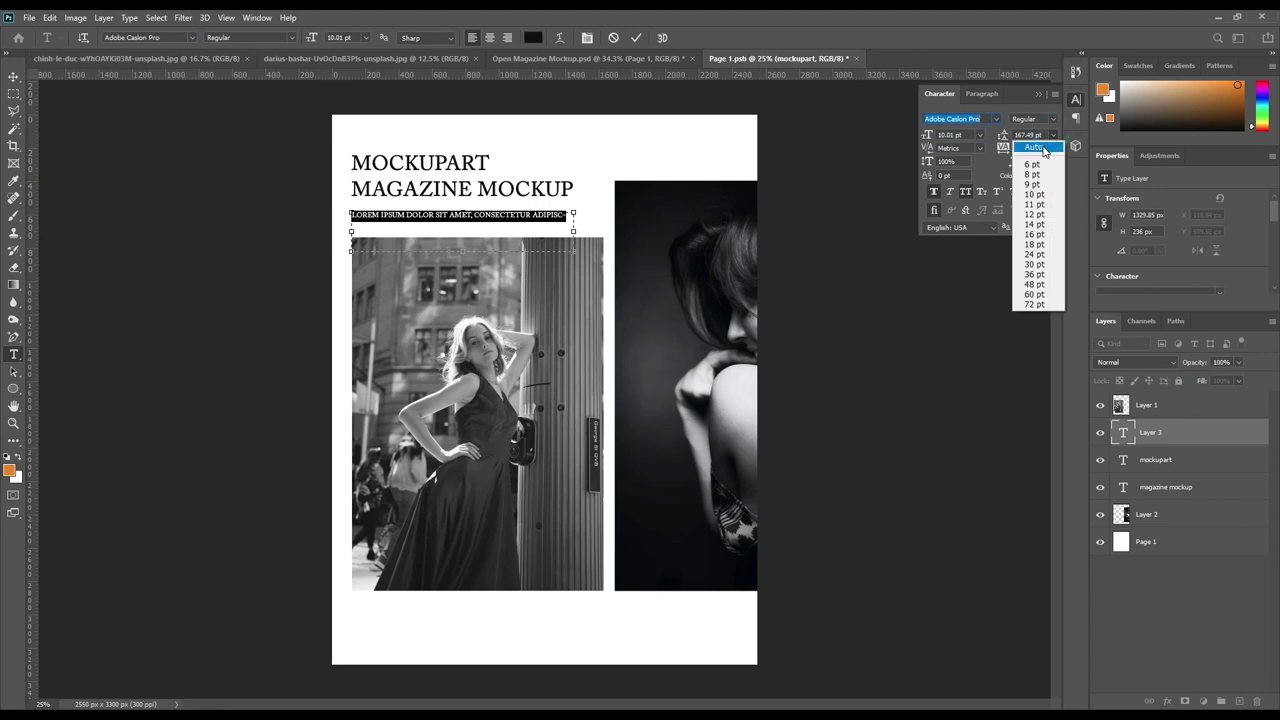
pyautogui.click(1043, 148)
pyautogui.click(966, 193)
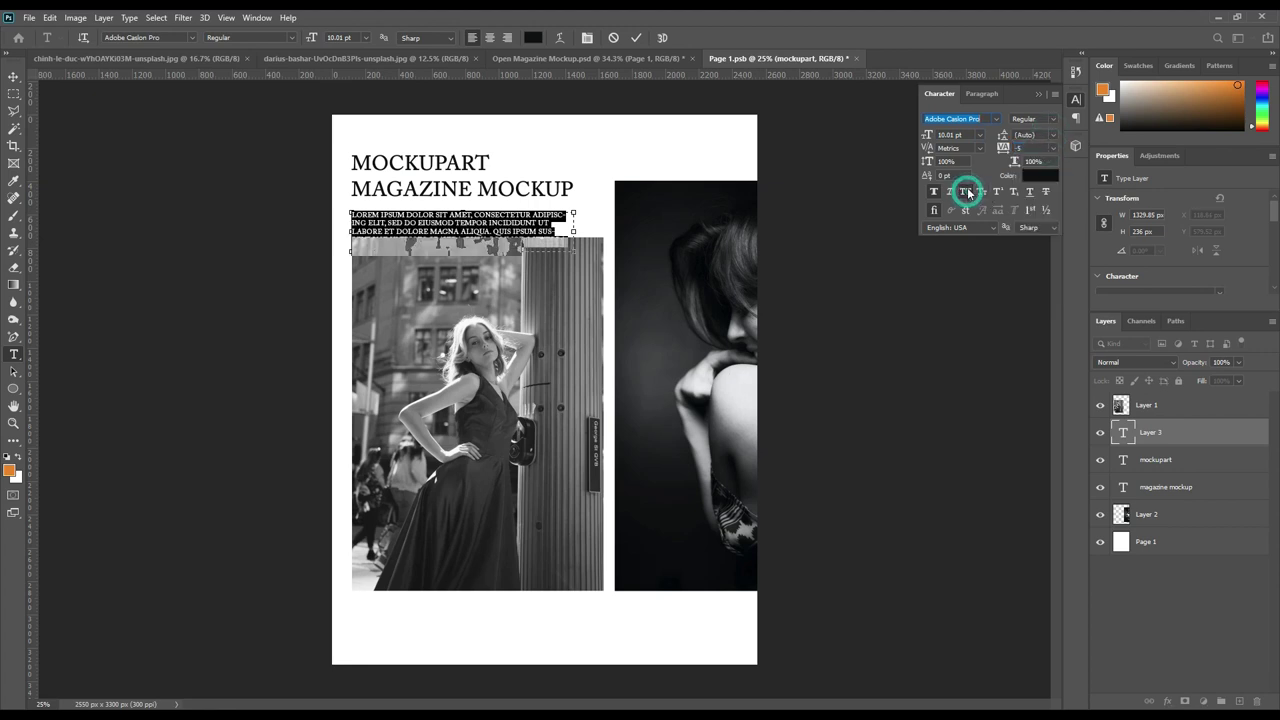
pyautogui.click(935, 193)
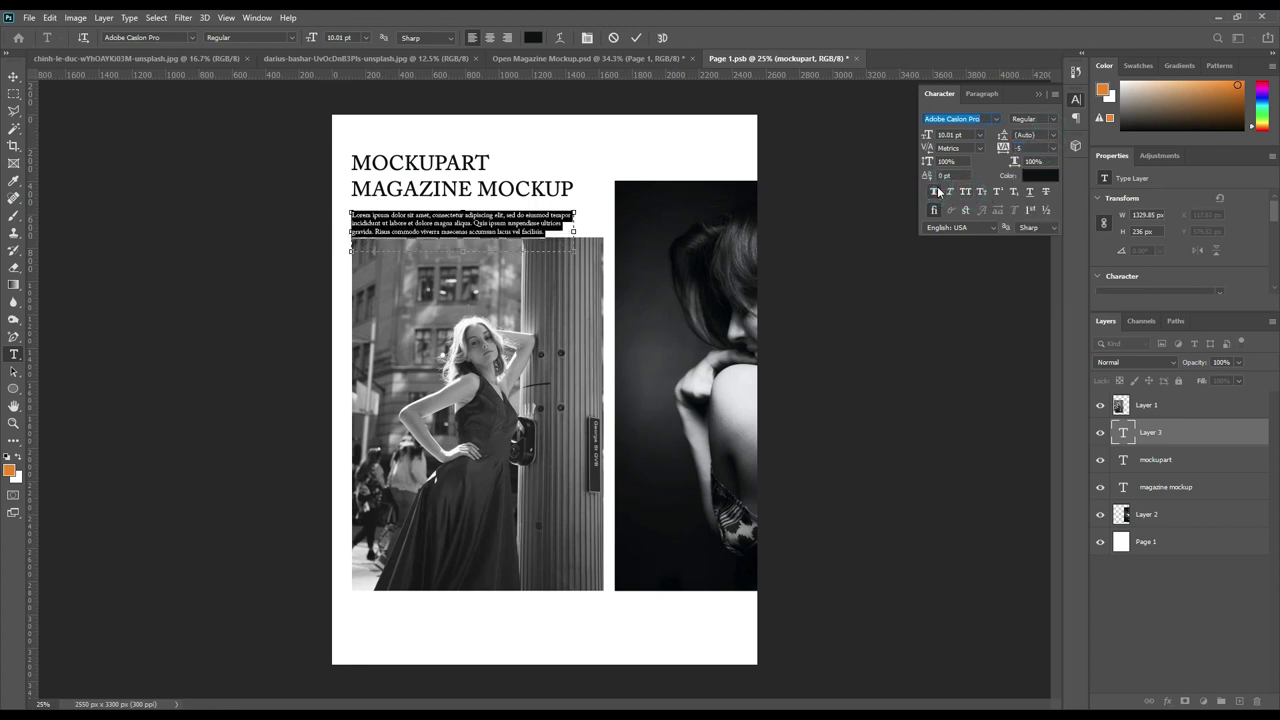
pyautogui.click(1039, 95)
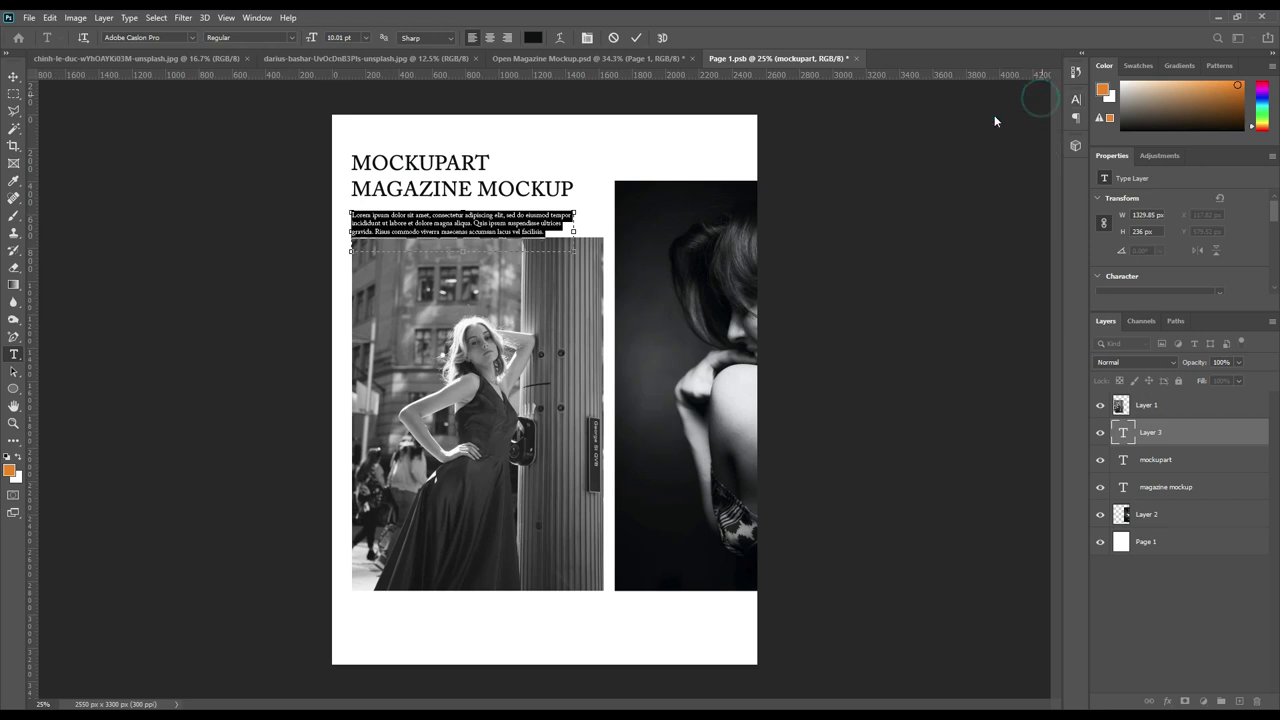
pyautogui.click(636, 38)
# Nudge the paragraph up, then add a centred two-line 13.01 pt lorem ipsum caption near the page bottom.
pyautogui.press('v')
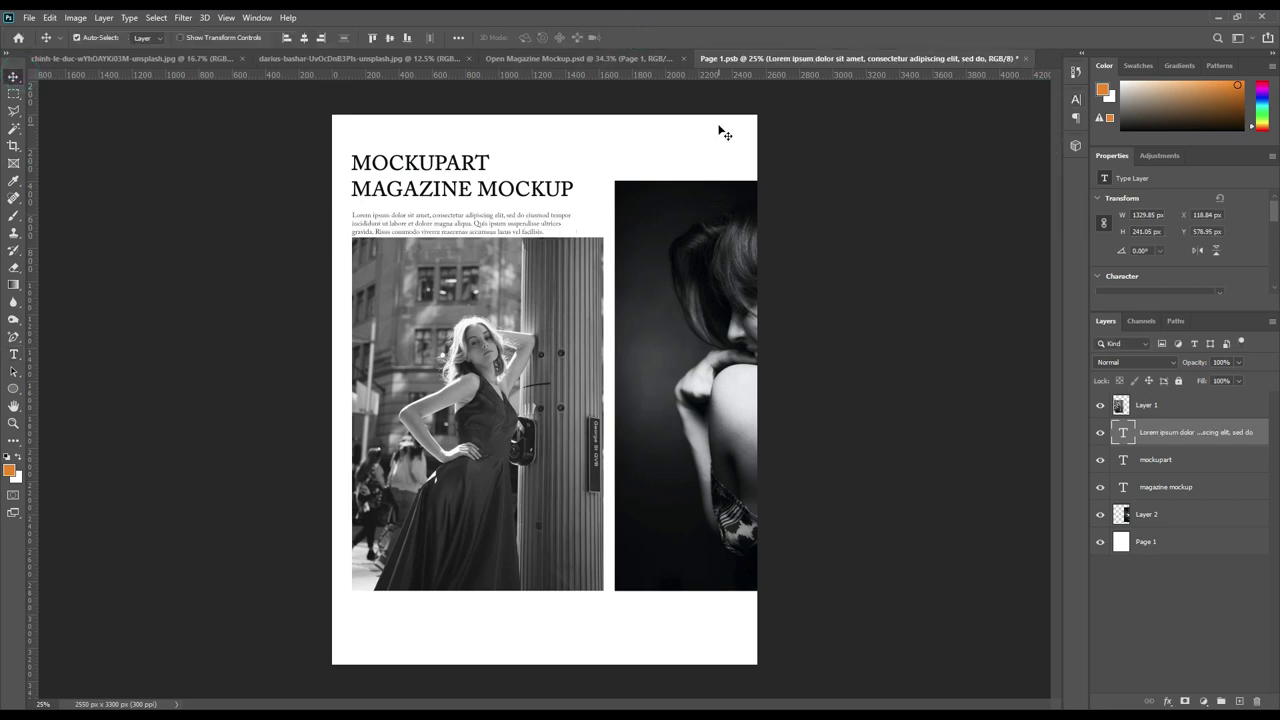
pyautogui.press('Up')
pyautogui.press('Up')
pyautogui.press('Up')
pyautogui.press('Up')
pyautogui.press('Up')
pyautogui.press('Up')
pyautogui.press('Up')
pyautogui.press('Up')
pyautogui.press('Up')
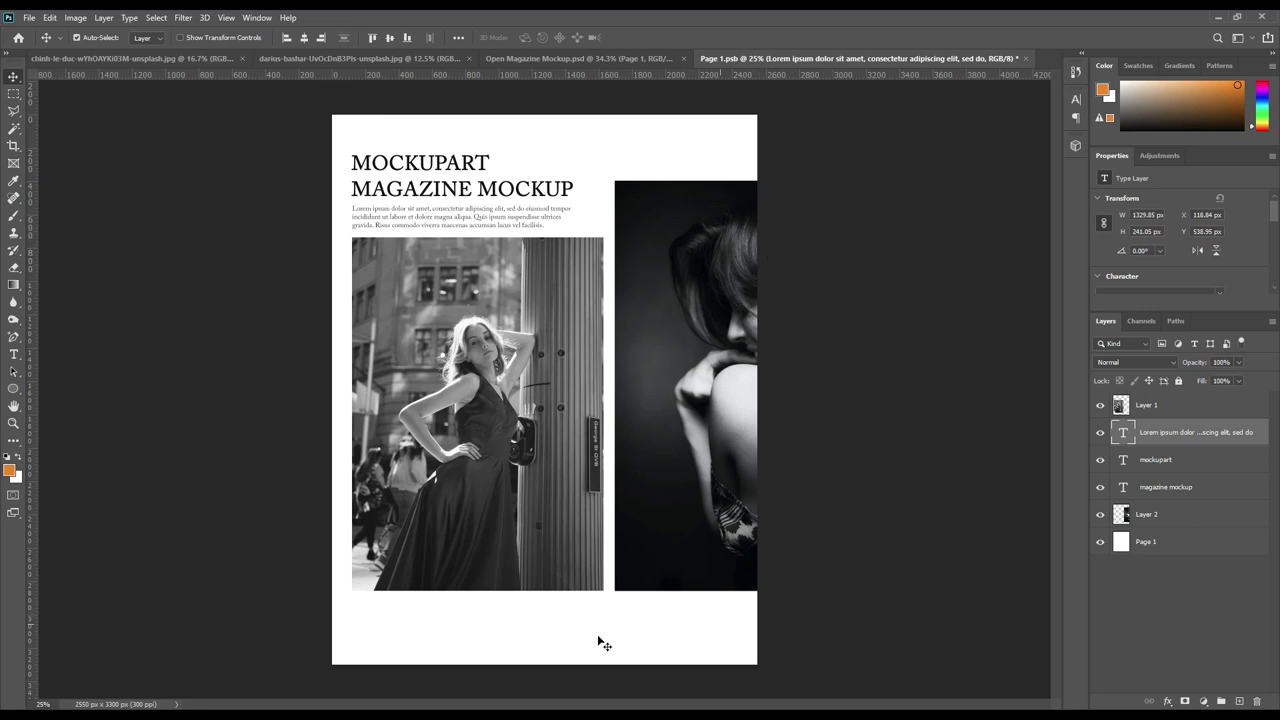
pyautogui.click(14, 354)
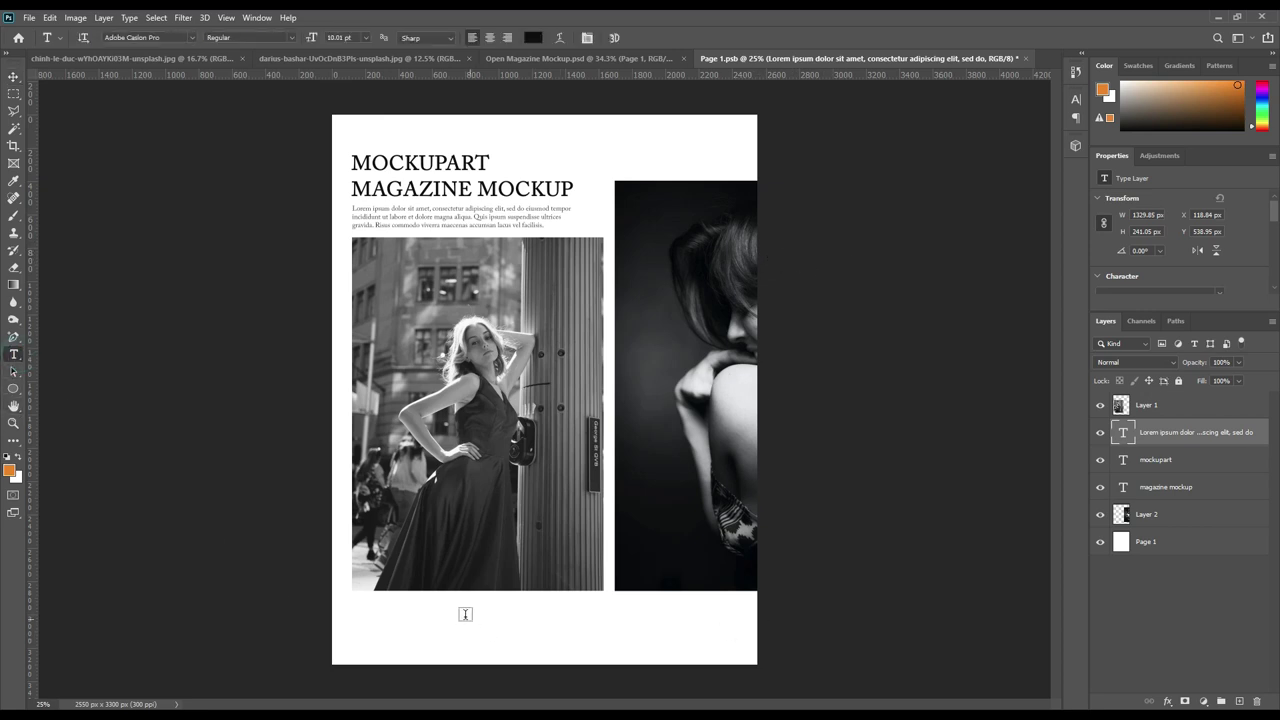
pyautogui.moveTo(454, 609); pyautogui.dragTo(674, 645)
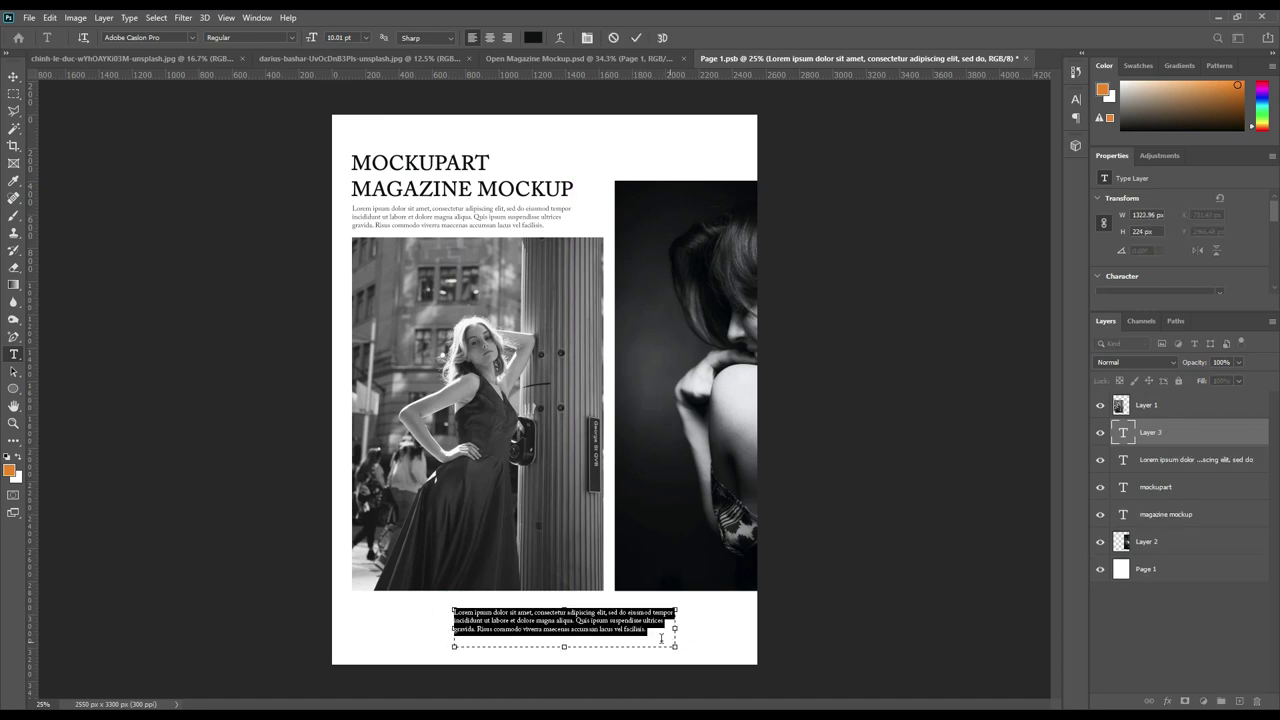
pyautogui.click(490, 37)
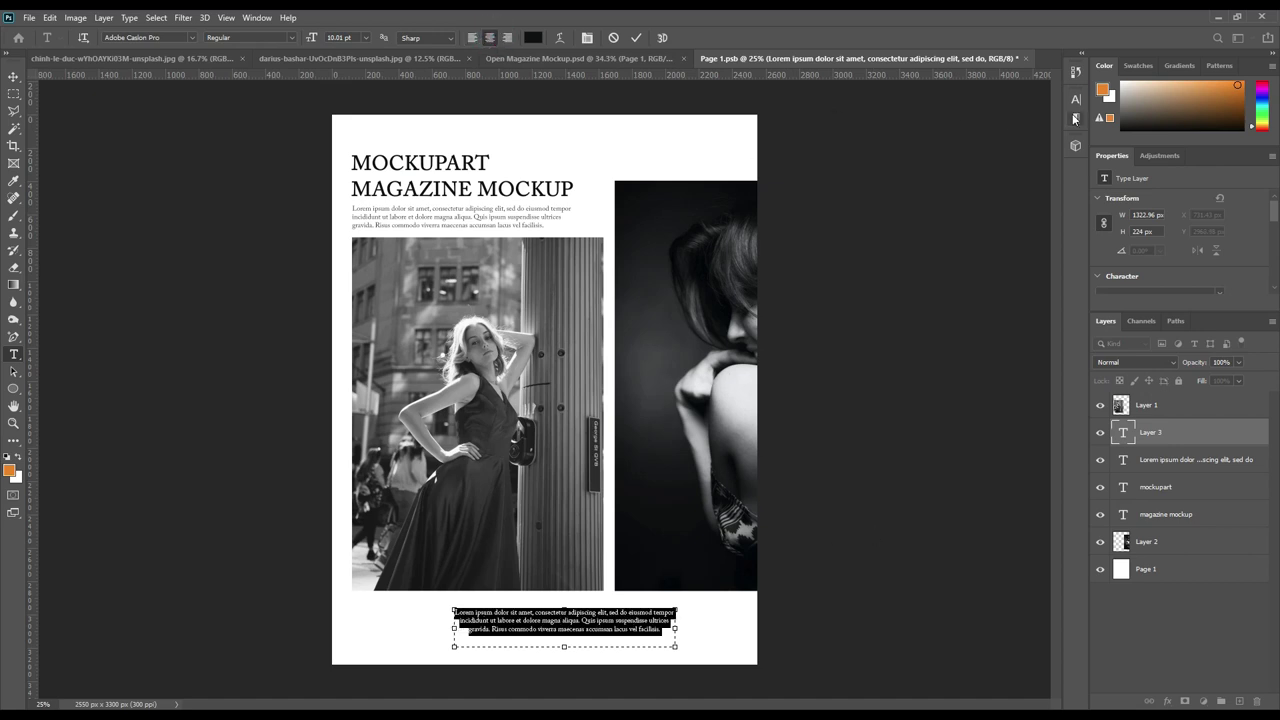
pyautogui.click(1075, 99)
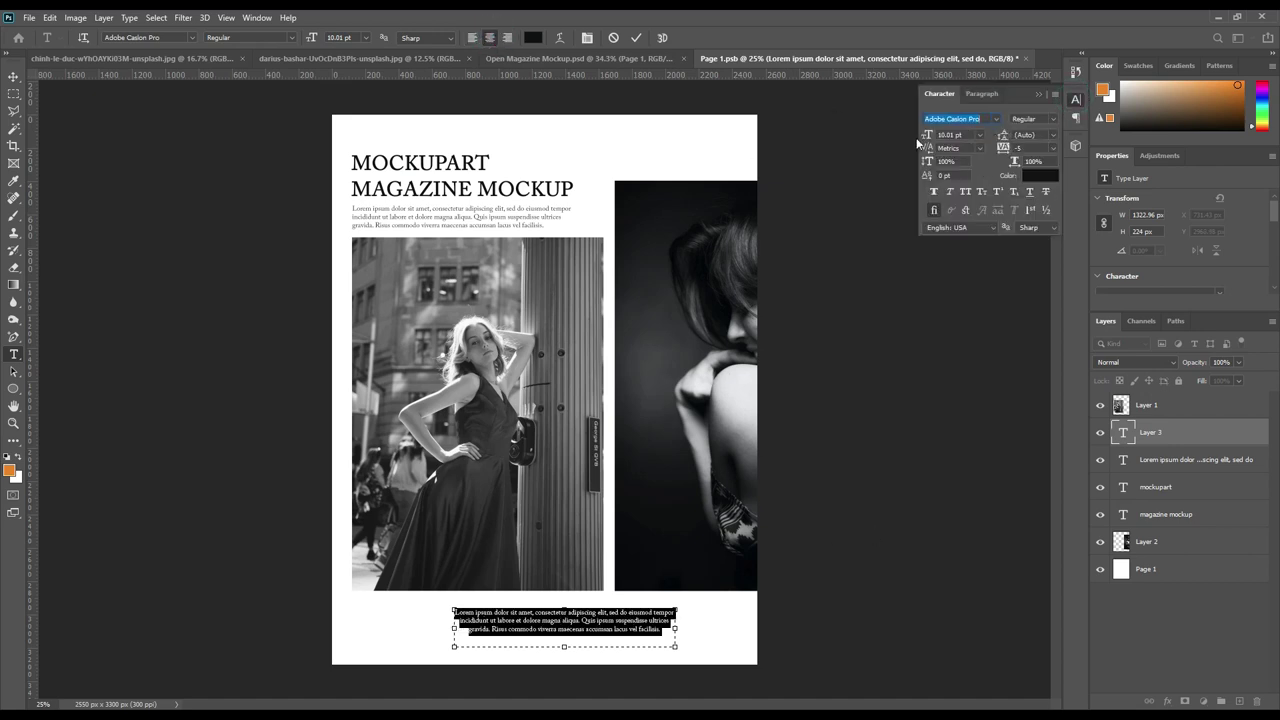
pyautogui.moveTo(926, 137); pyautogui.dragTo(940, 137)
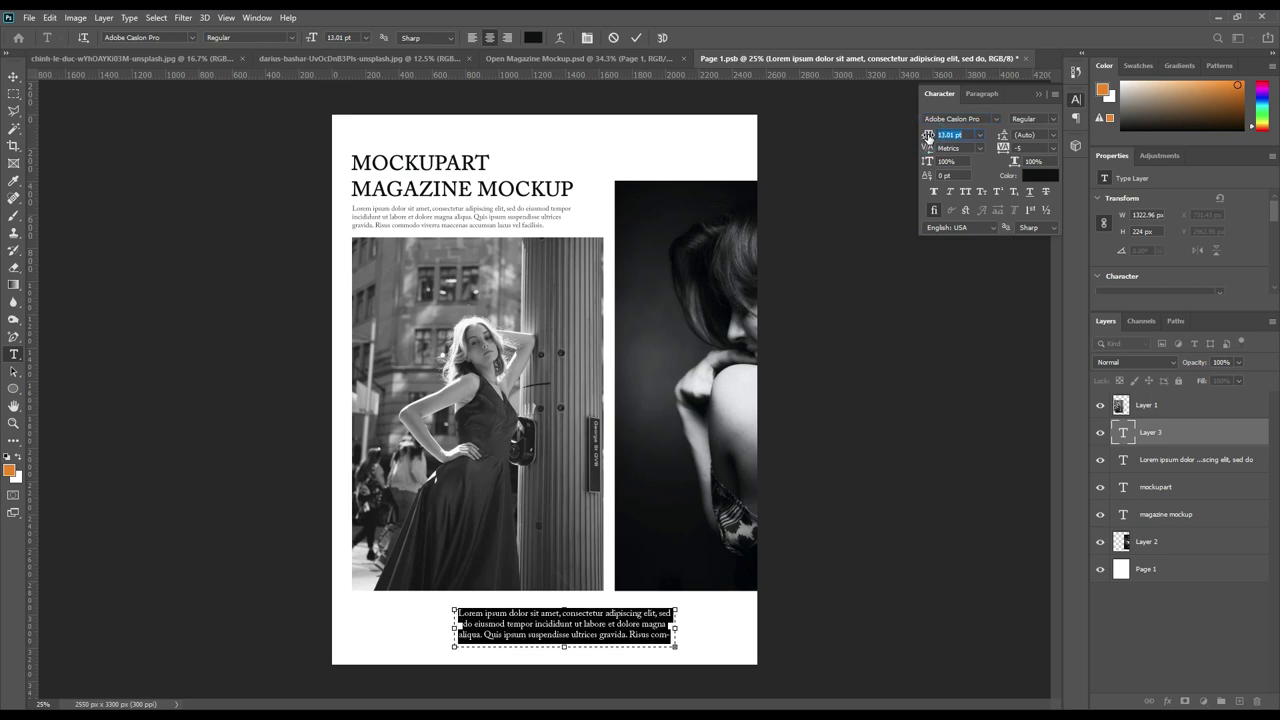
pyautogui.moveTo(567, 646); pyautogui.dragTo(567, 631)
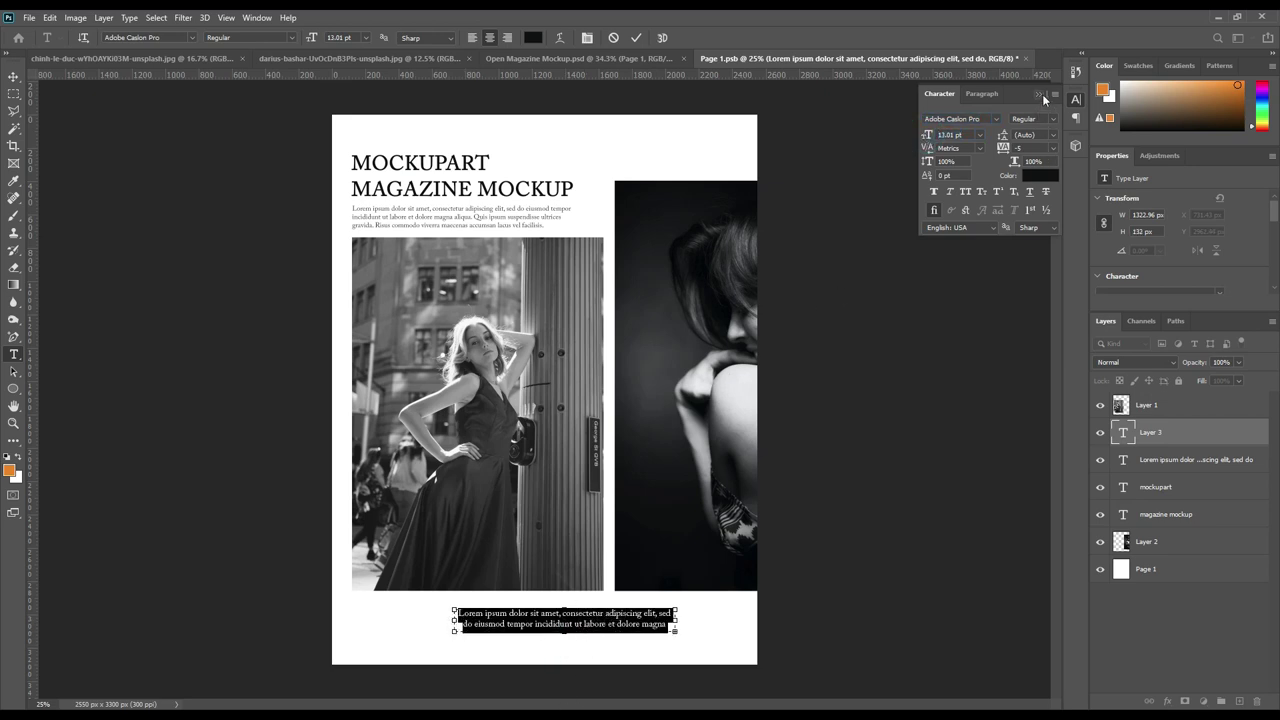
pyautogui.click(1039, 93)
pyautogui.click(635, 38)
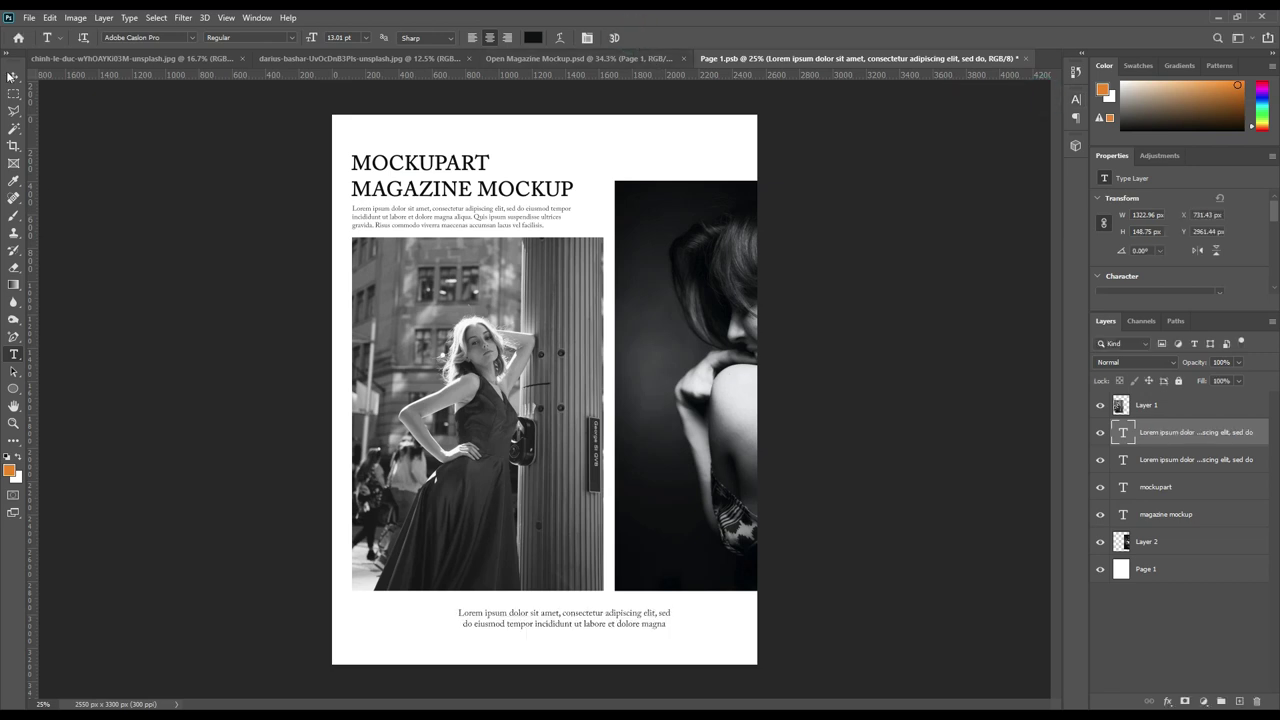
# Centre the caption horizontally on the page and save Page 1.psb.
pyautogui.click(13, 77)
pyautogui.click(304, 38)
pyautogui.press('Down')
pyautogui.press('Down')
pyautogui.press('Down')
pyautogui.press('Down')
pyautogui.press('Down')
pyautogui.press('Down')
pyautogui.press('Down')
pyautogui.press('Down')
pyautogui.press('Down')
pyautogui.press('Down')
pyautogui.press('Down')
pyautogui.press('Down')
pyautogui.press('Down')
pyautogui.press('Down')
pyautogui.press('Down')
pyautogui.press('Down')
pyautogui.press('Down')
pyautogui.press('Down')
pyautogui.press('Down')
pyautogui.press('Down')
pyautogui.press('Down')
pyautogui.press('Down')
pyautogui.press('Up')
pyautogui.press('Up')
pyautogui.press('Up')
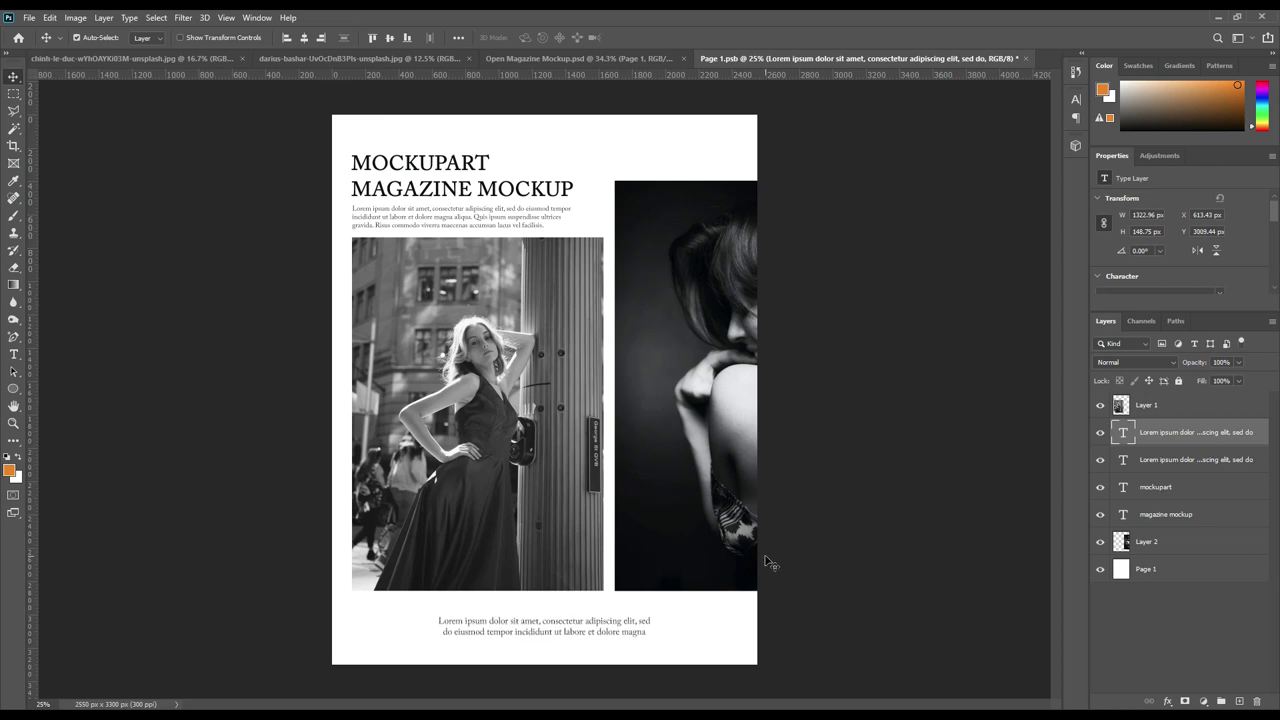
pyautogui.click(29, 17)
pyautogui.click(43, 163)
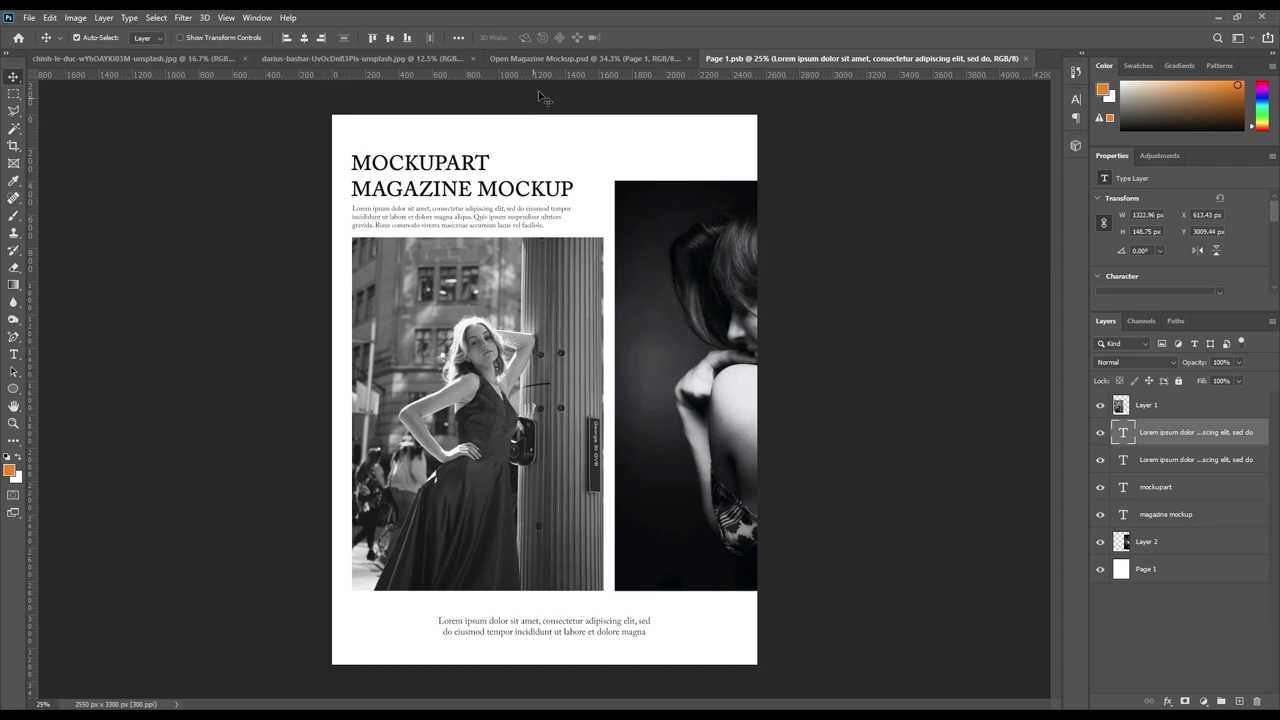
# Open Page 2's green smart-object contents and close the black-and-white portrait file, revealing the conical-hat photo.
pyautogui.click(545, 58)
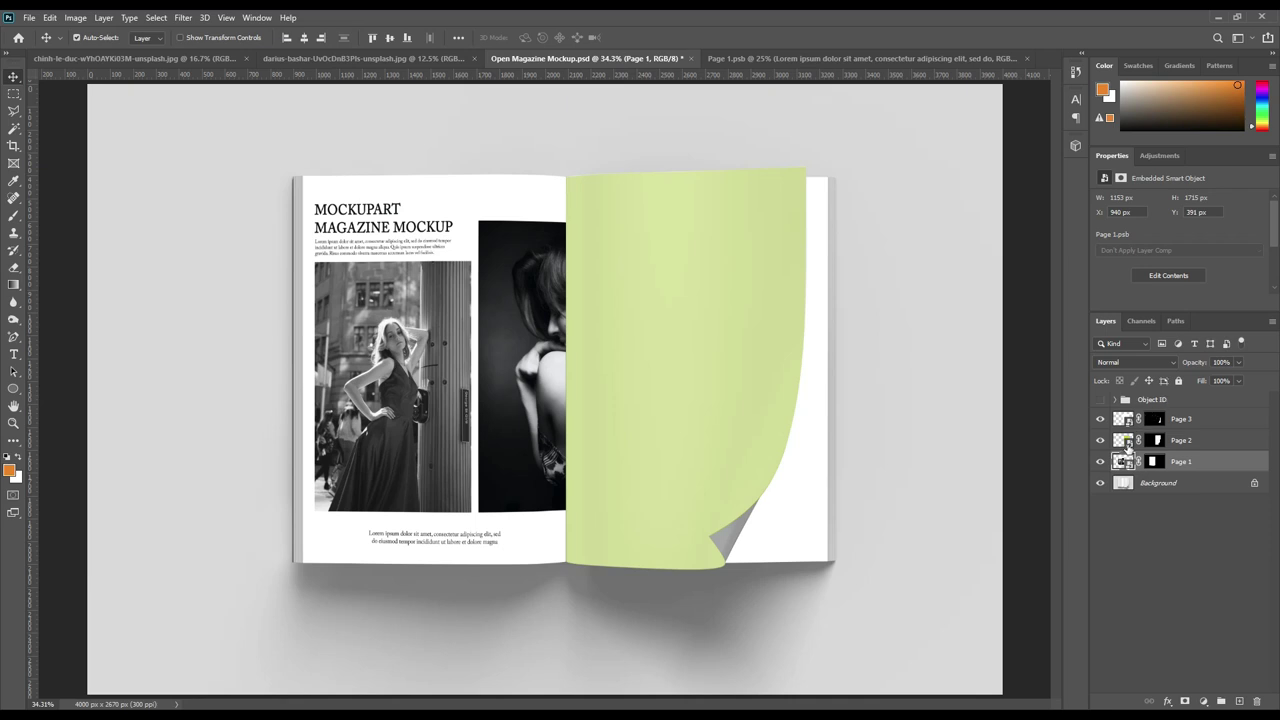
pyautogui.doubleClick(1123, 441)
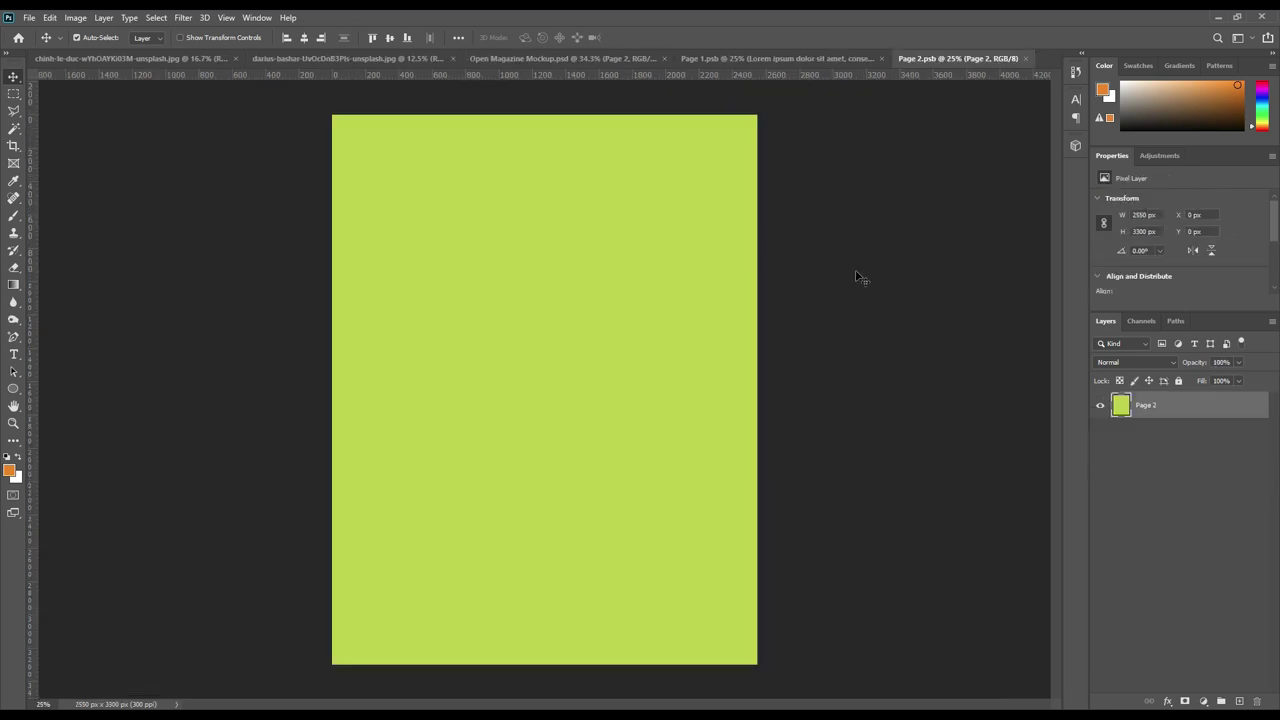
pyautogui.click(306, 58)
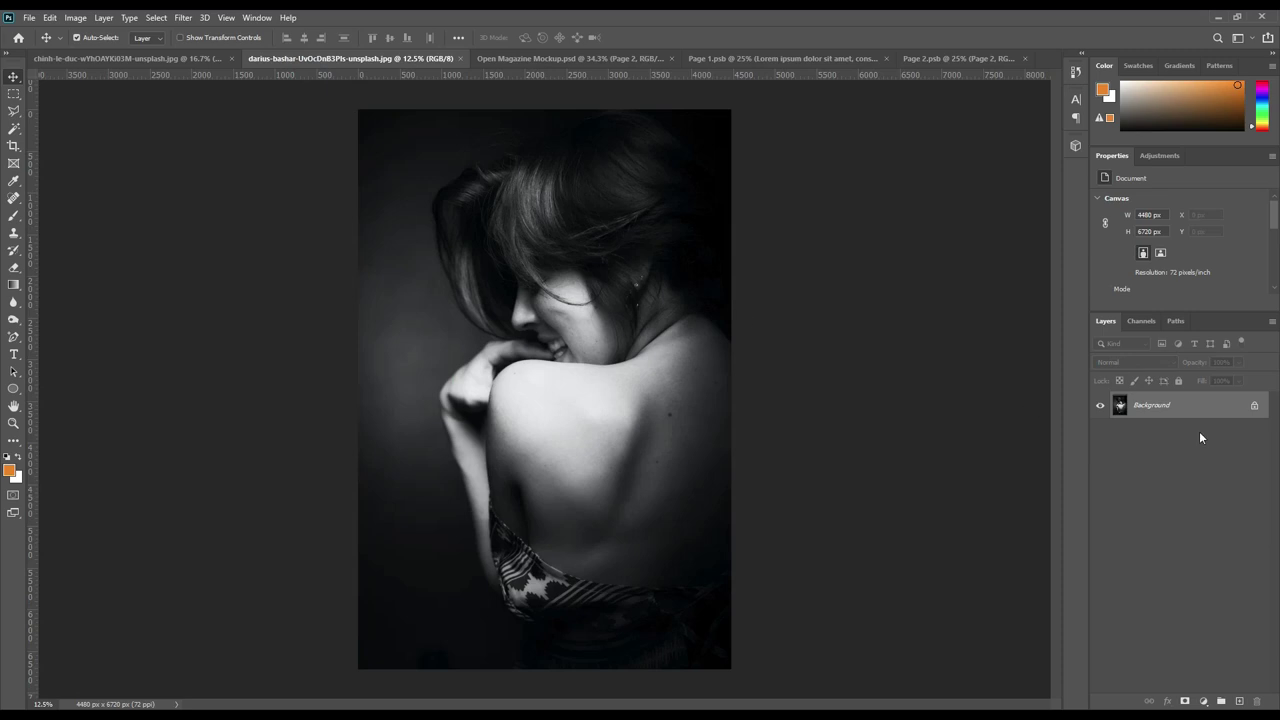
pyautogui.click(461, 62)
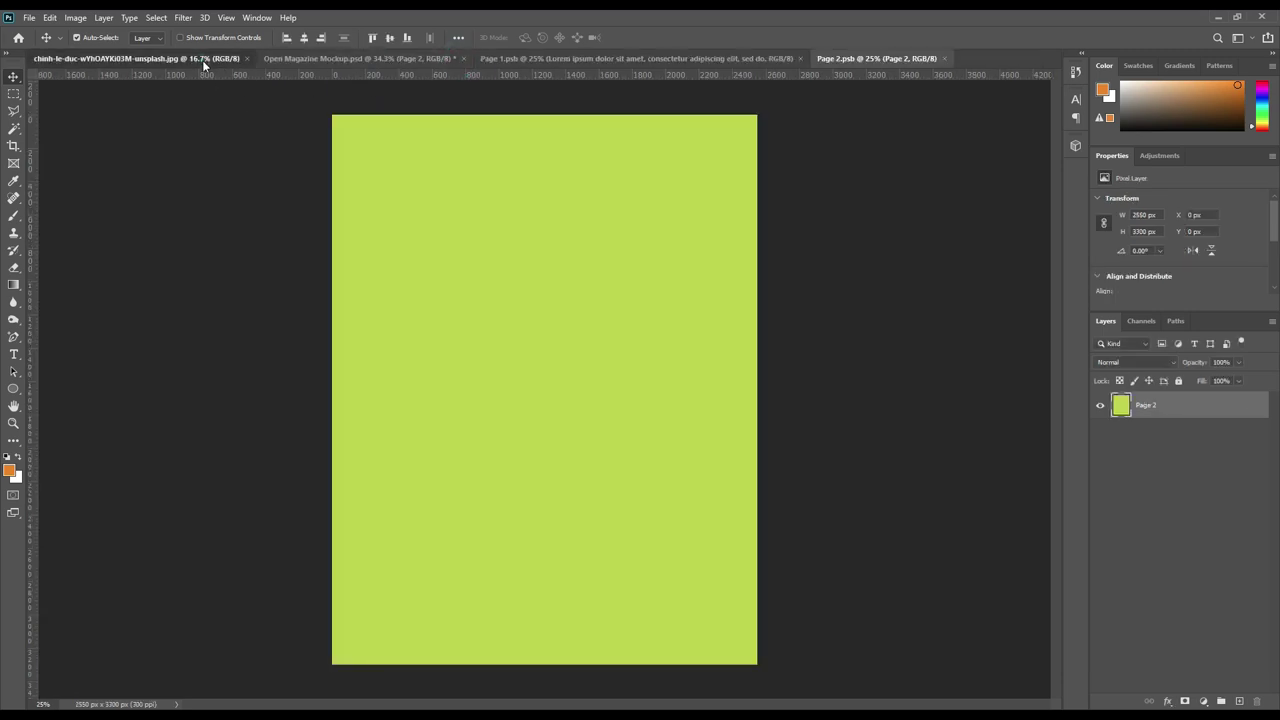
pyautogui.click(200, 58)
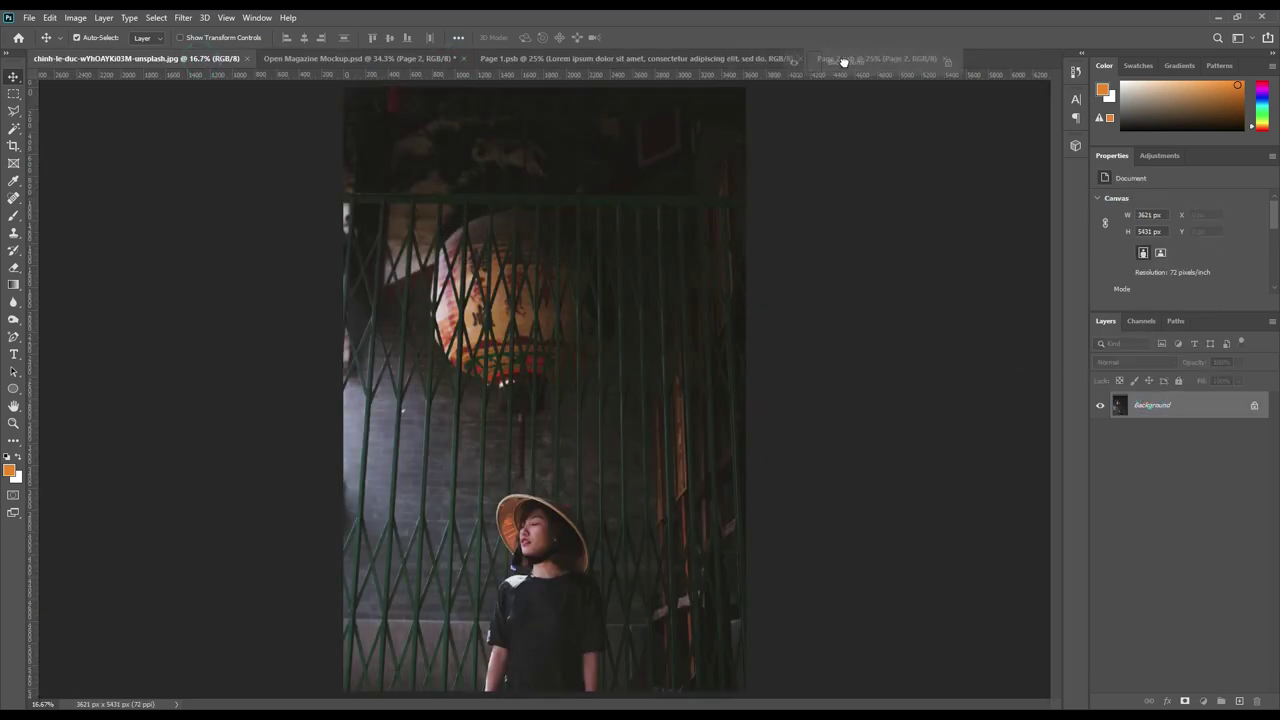
# Copy the conical-hat photo onto Page 2 and scale it to 72.89% to cover the page.
pyautogui.moveTo(1151, 410); pyautogui.dragTo(551, 255)
pyautogui.hotkey('ctrl', 't')
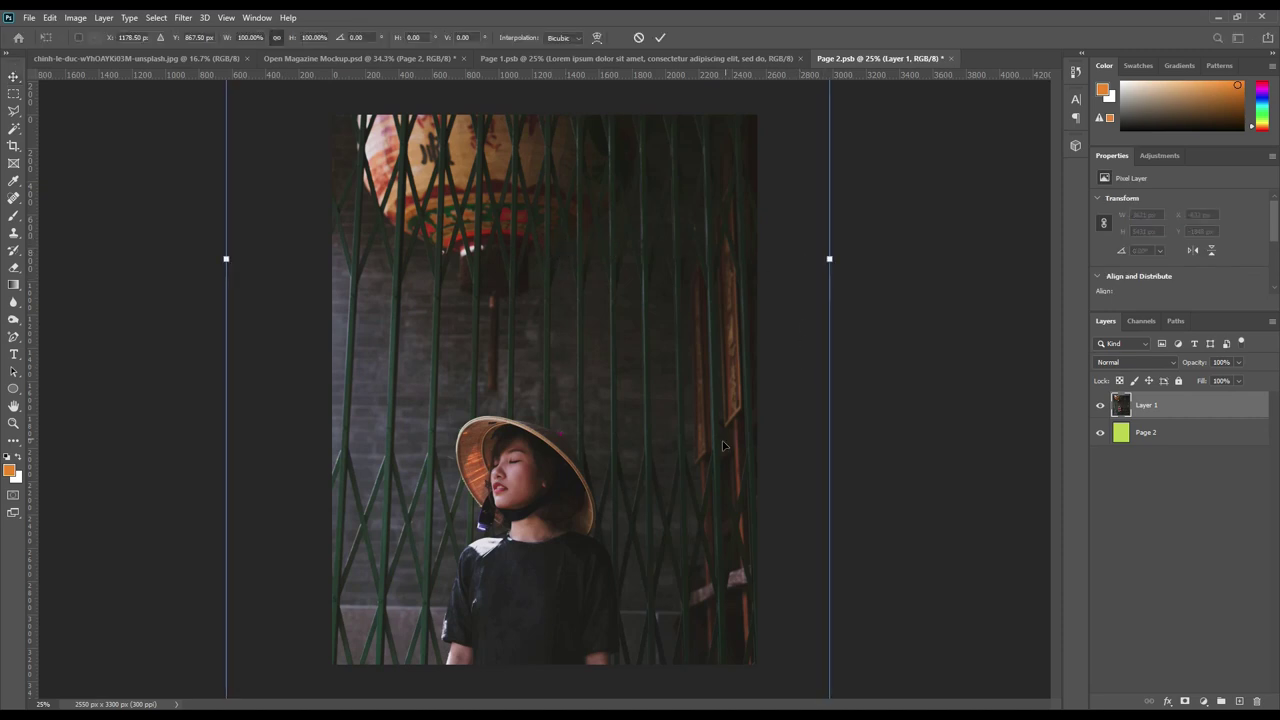
pyautogui.moveTo(723, 445); pyautogui.dragTo(725, 440)
pyautogui.moveTo(830, 257); pyautogui.dragTo(720, 254)
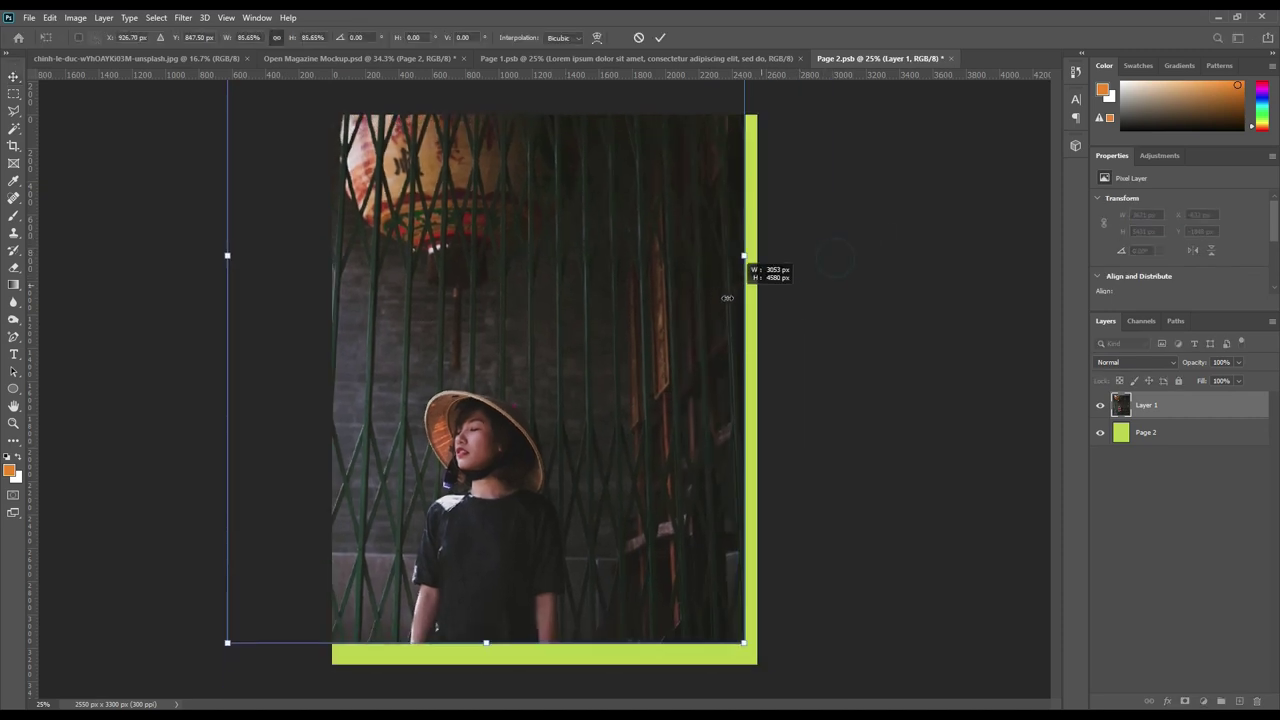
pyautogui.moveTo(623, 306); pyautogui.dragTo(704, 381)
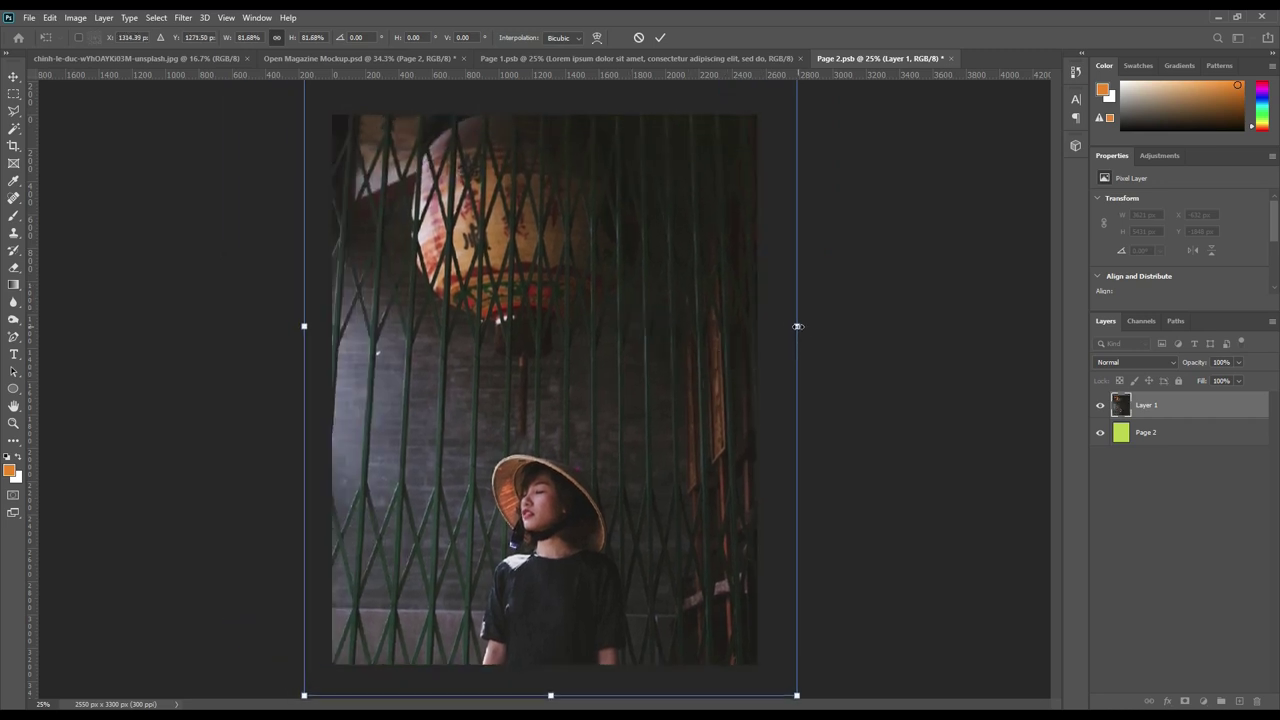
pyautogui.moveTo(797, 326); pyautogui.dragTo(712, 326)
pyautogui.moveTo(625, 348)
pyautogui.mouseDown()
pyautogui.moveTo(660, 362)
pyautogui.moveTo(662, 386)
pyautogui.mouseUp()
pyautogui.moveTo(754, 348); pyautogui.dragTo(780, 364)
pyautogui.moveTo(676, 373); pyautogui.dragTo(657, 364)
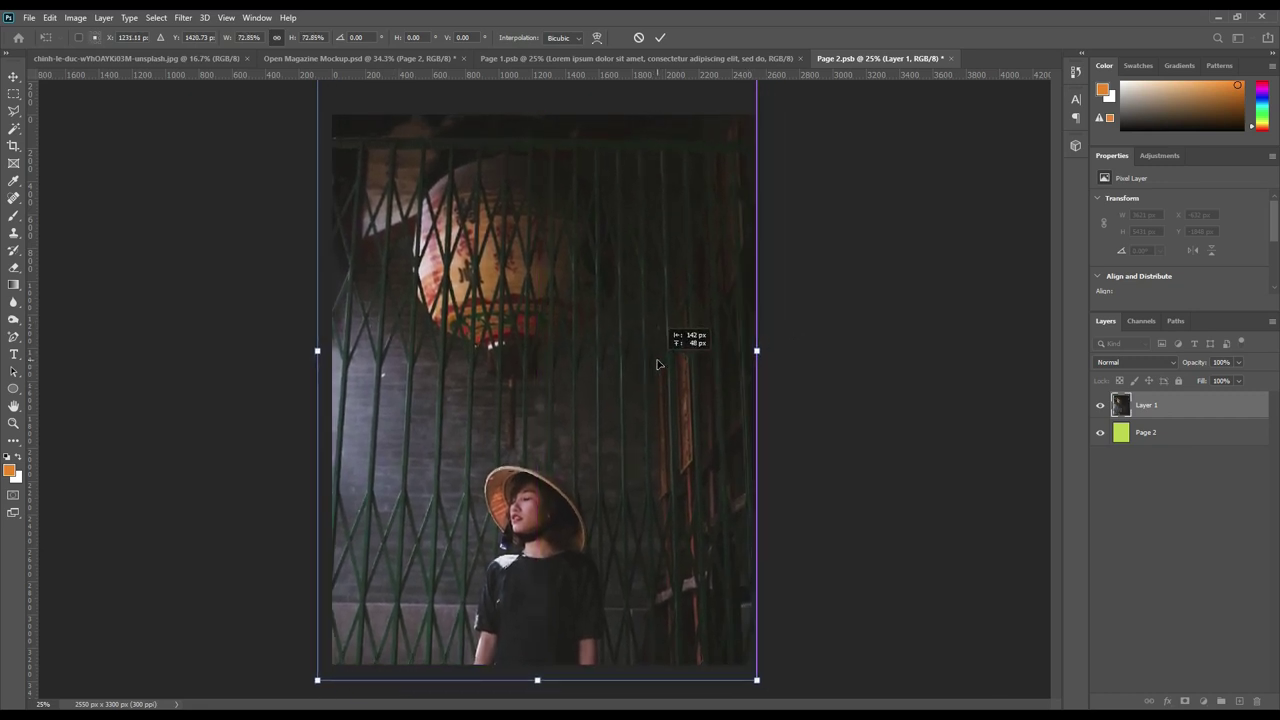
pyautogui.click(660, 37)
# Stamp the visible page into a new layer and delete the original photo layer.
pyautogui.keyDown('ctrl'); pyautogui.click(1121, 432); pyautogui.keyUp('ctrl')
pyautogui.hotkey('ctrl', 'shift', 'alt', 'n')
pyautogui.hotkey('ctrl', 'shift', 'alt', 'e')
pyautogui.click(1173, 432)
pyautogui.press('Delete')
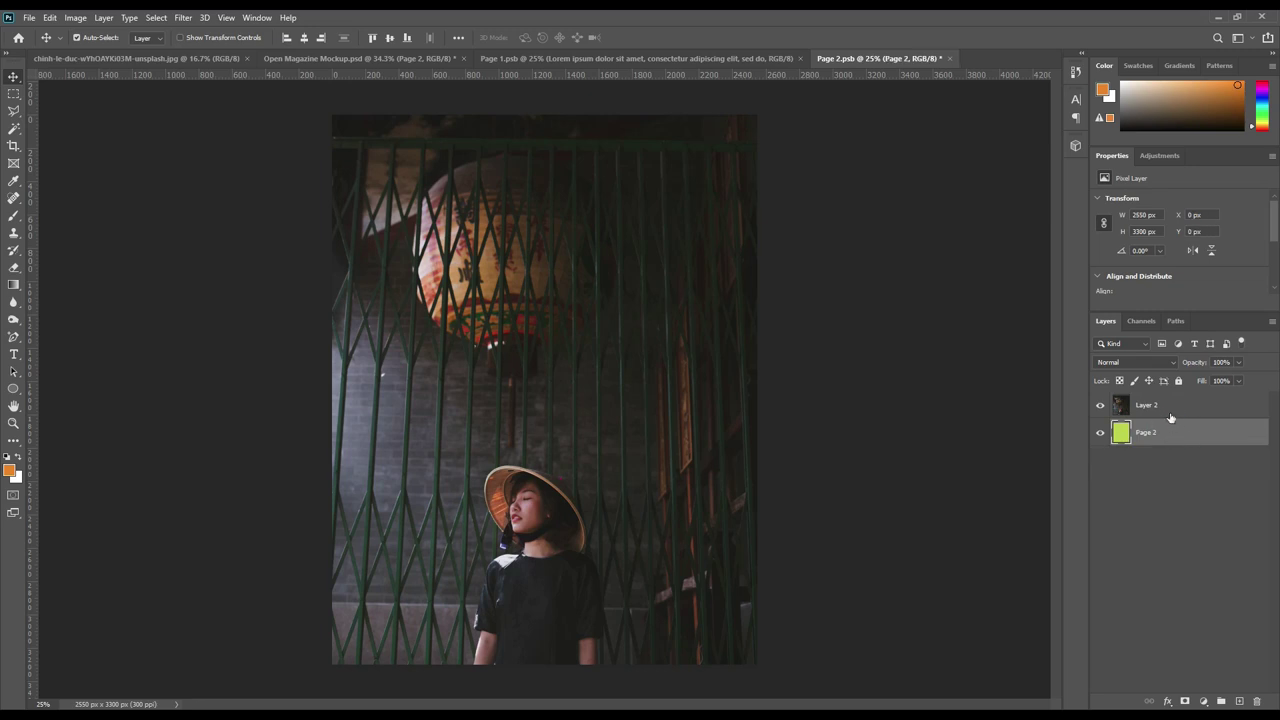
pyautogui.click(1166, 408)
pyautogui.hotkey('ctrl', 't')
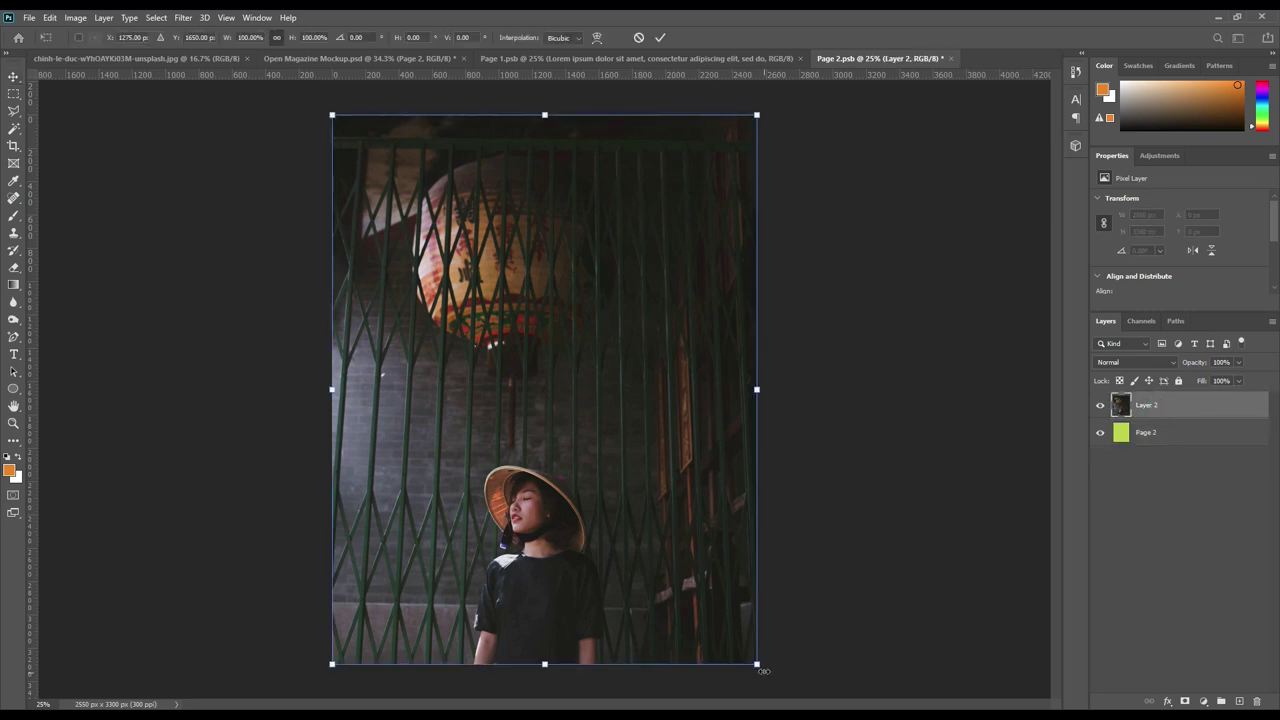
# Resize the photo to about 93% and centre it on Page 2.
pyautogui.moveTo(757, 664); pyautogui.dragTo(711, 609)
pyautogui.click(660, 37)
pyautogui.click(389, 37)
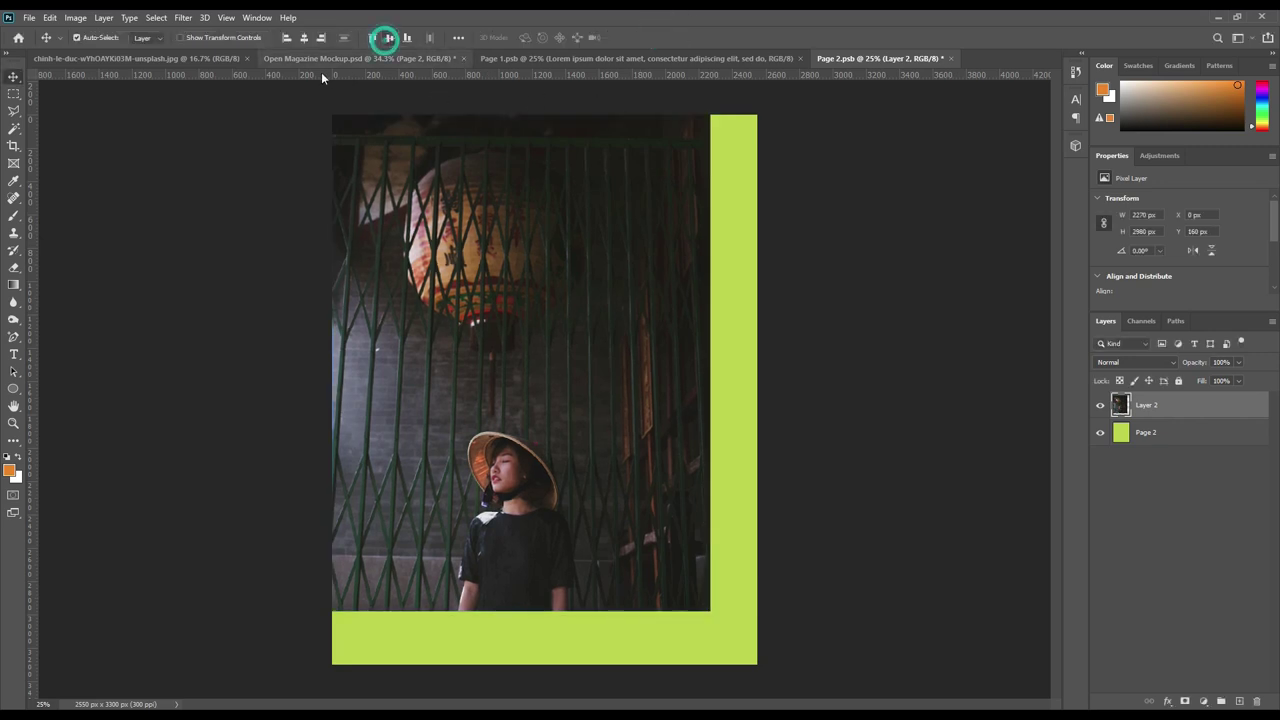
pyautogui.click(304, 37)
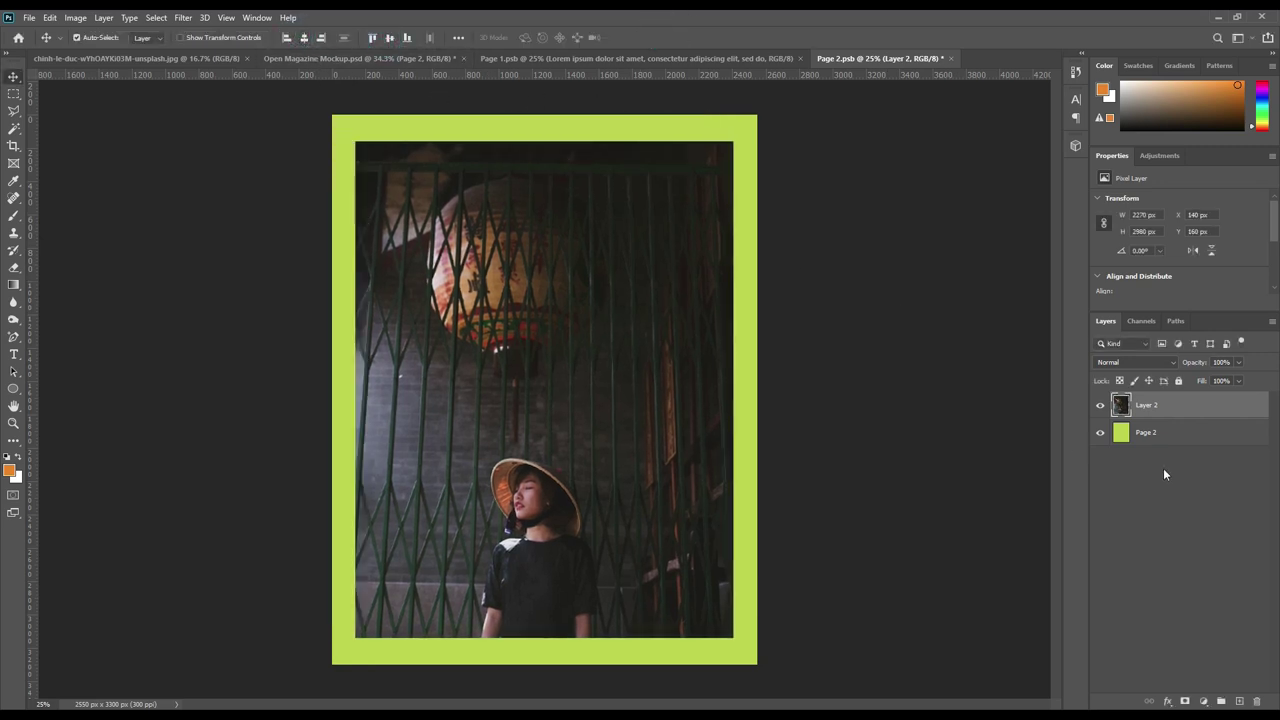
# Fill the Page 2 background with white and enlarge the photo to the full 2550 × 3300 px page.
pyautogui.click(1155, 432)
pyautogui.hotkey('ctrl', 'BackSpace')
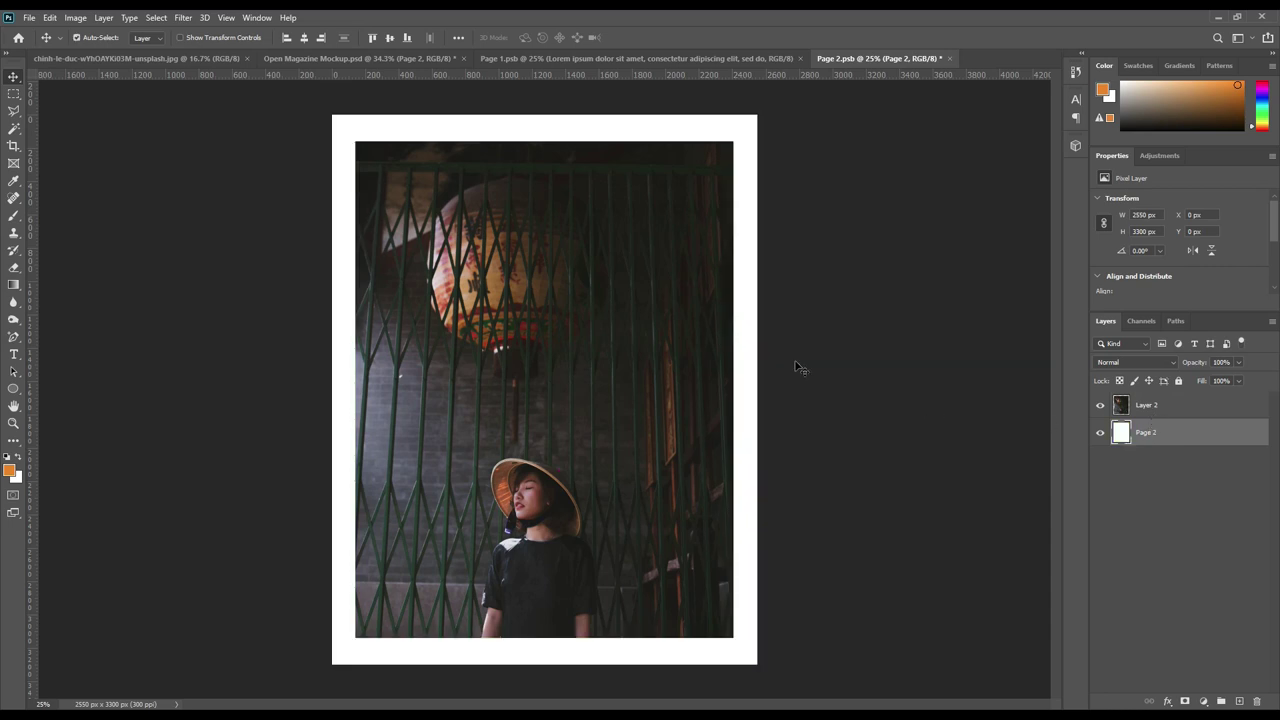
pyautogui.click(876, 309)
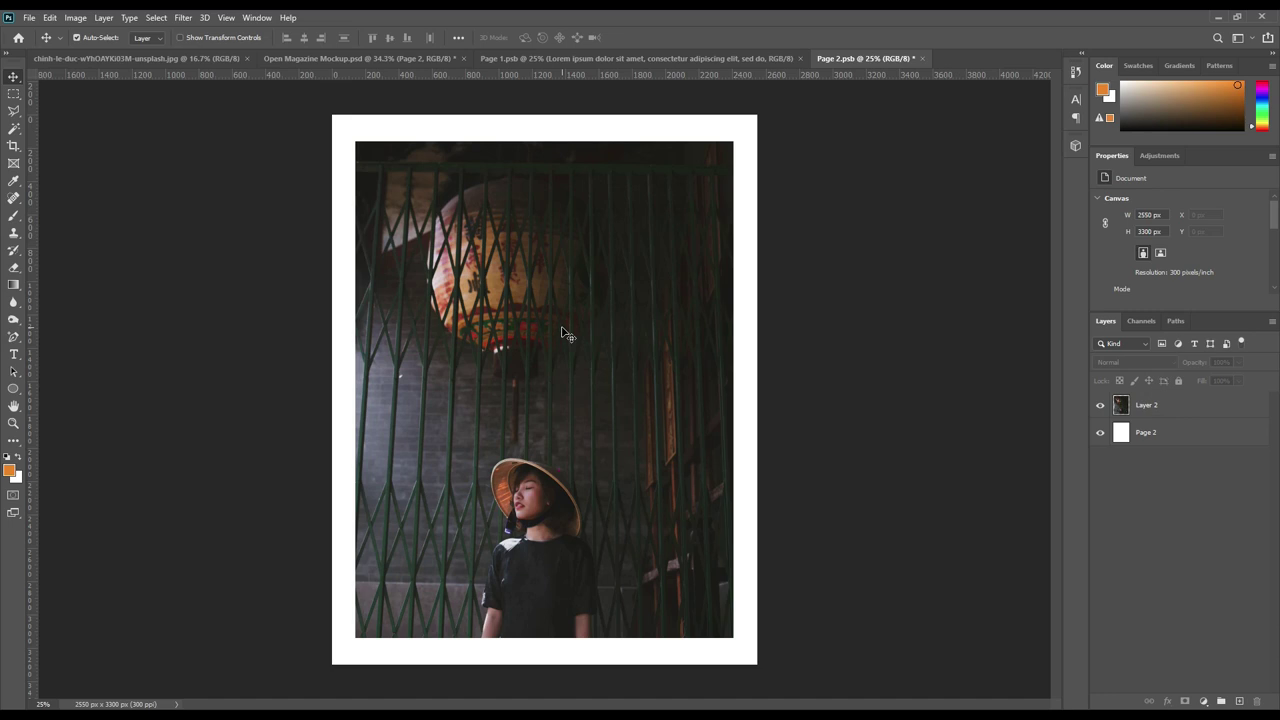
pyautogui.moveTo(562, 333); pyautogui.dragTo(539, 306)
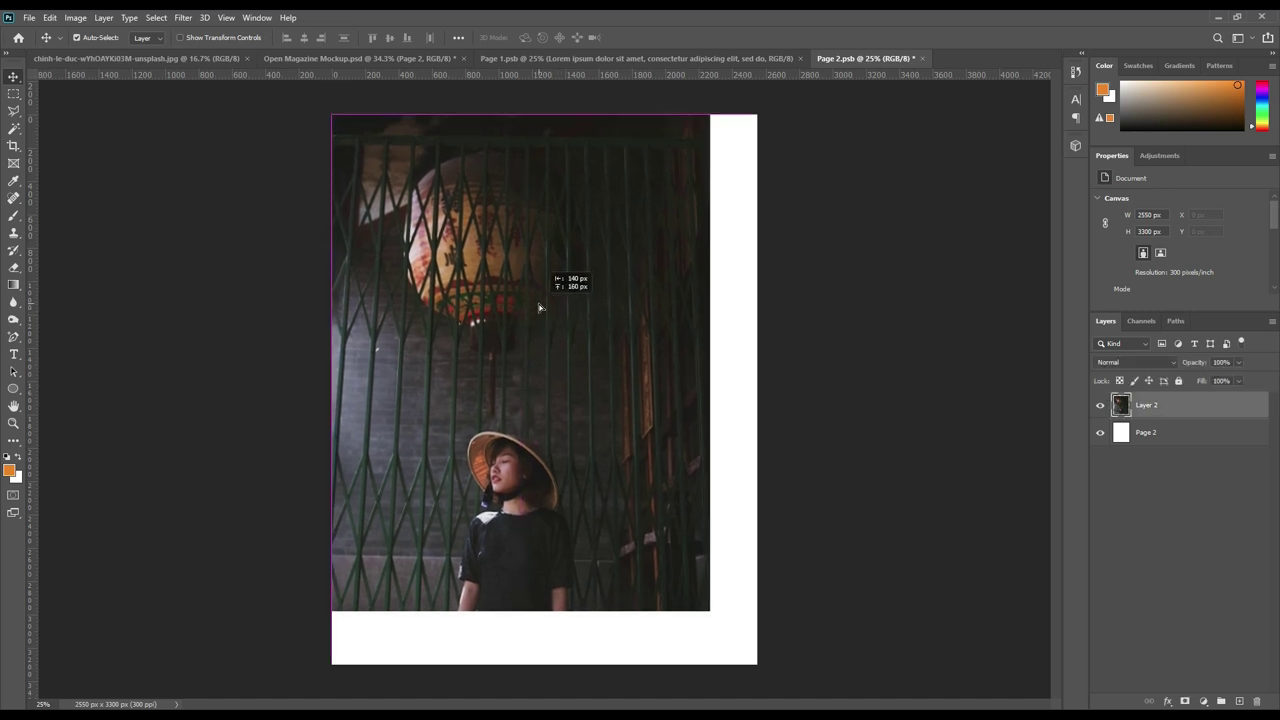
pyautogui.hotkey('ctrl', 't')
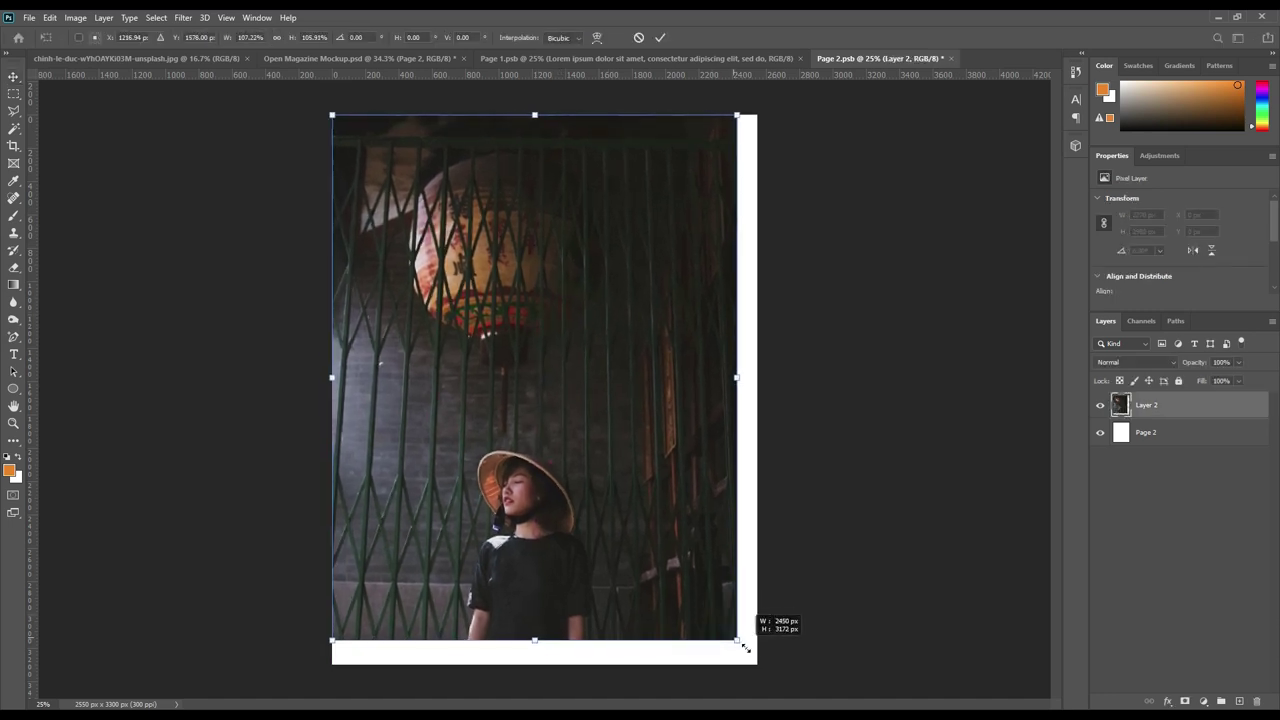
pyautogui.moveTo(710, 613); pyautogui.dragTo(757, 664)
pyautogui.click(661, 38)
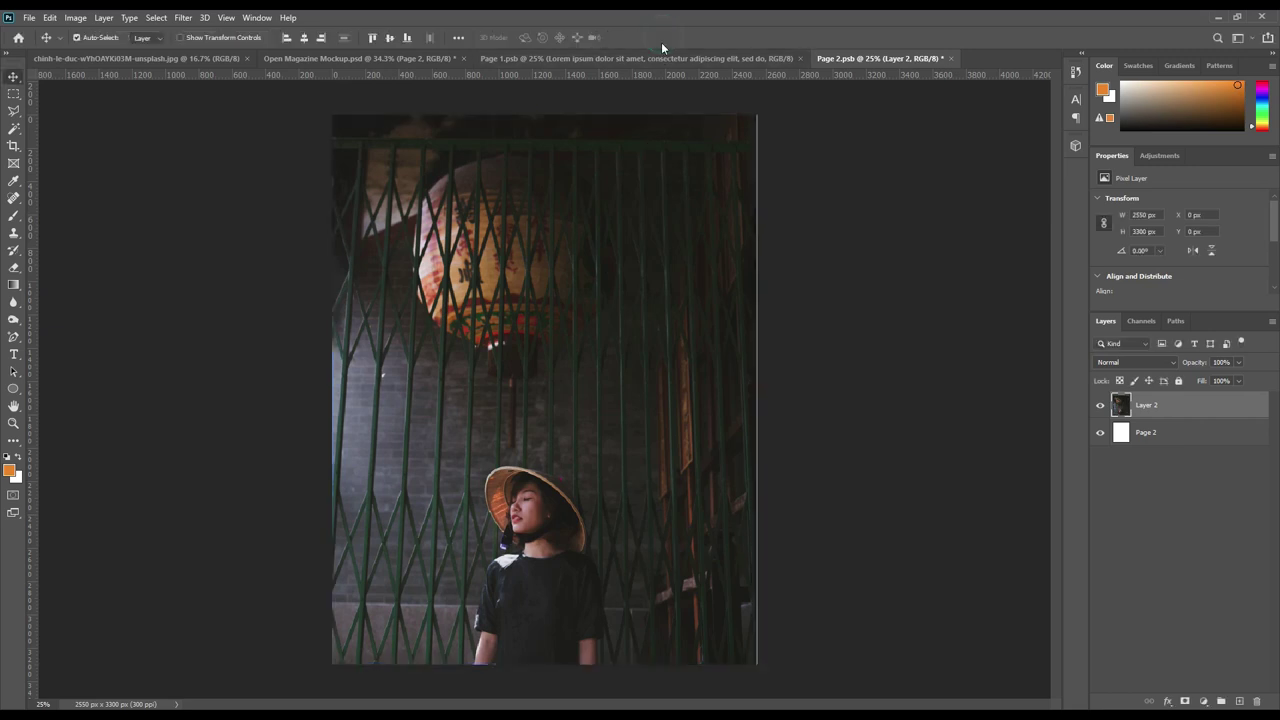
# Add a white (#ffffff) Adobe Caslon Pro headline at 24 pt near the photo's top.
pyautogui.click(14, 355)
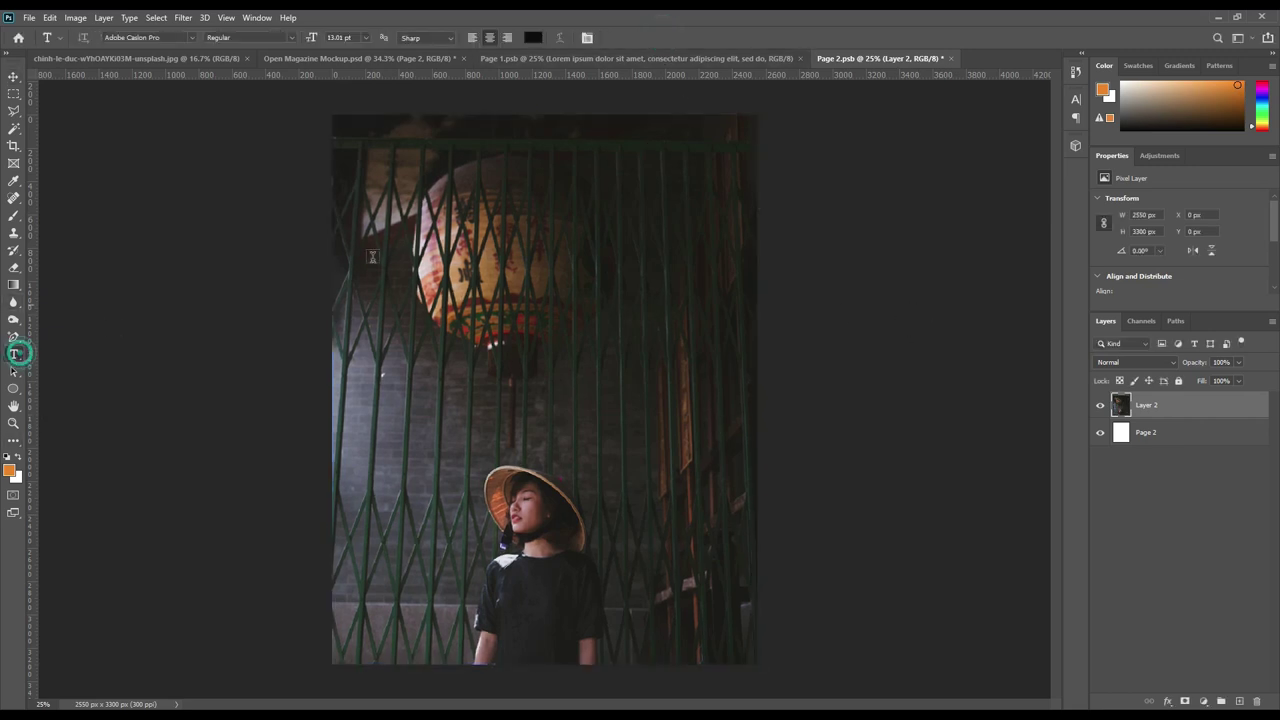
pyautogui.moveTo(406, 162); pyautogui.dragTo(703, 208)
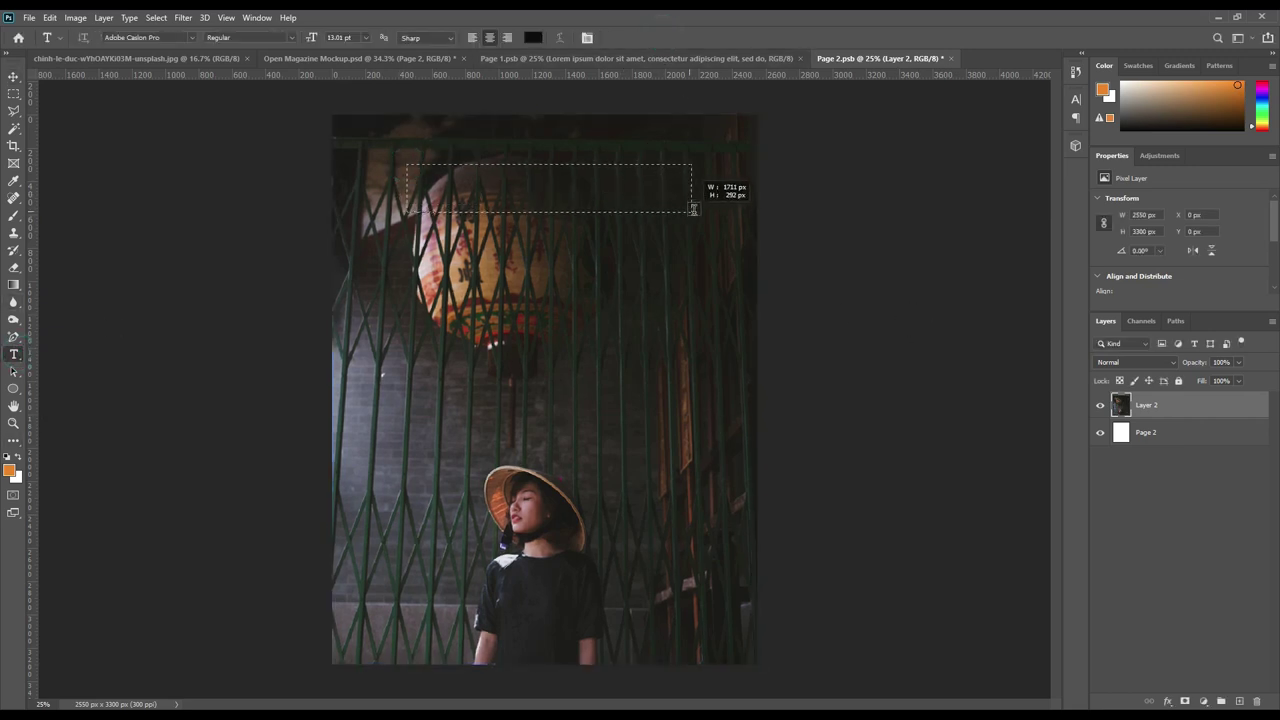
pyautogui.click(533, 37)
pyautogui.write('ffffff')
pyautogui.click(1143, 197)
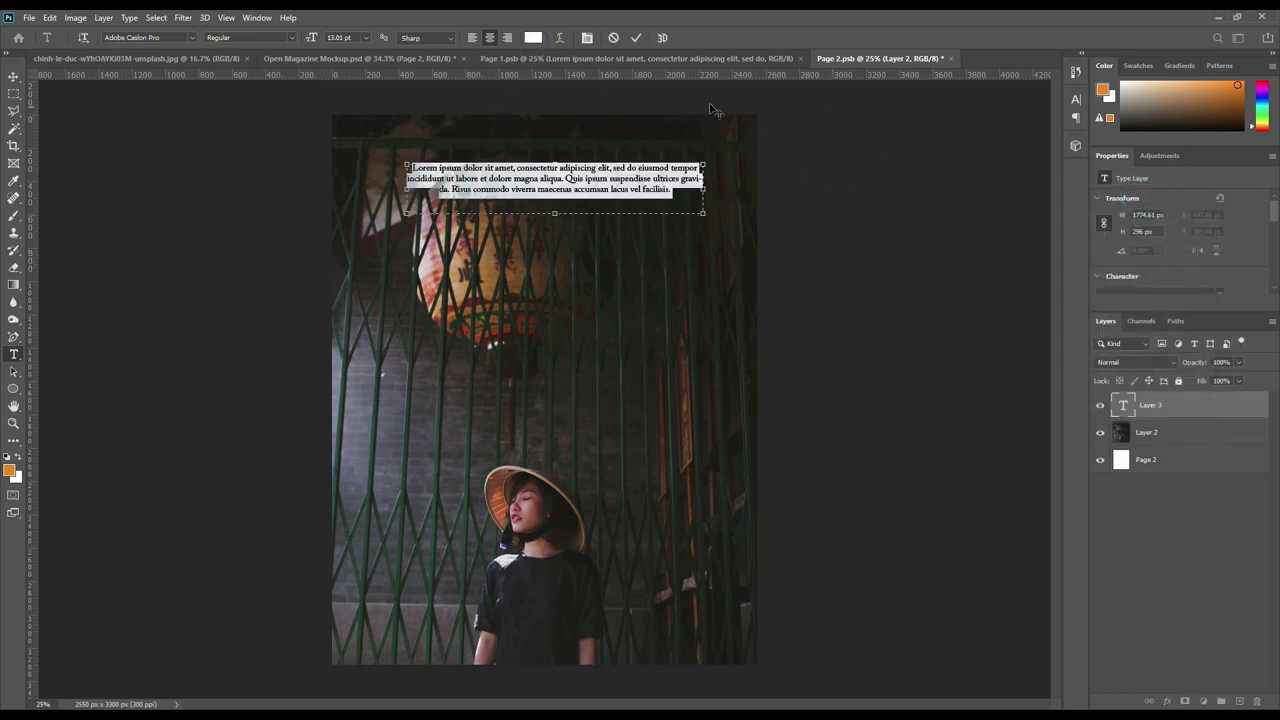
pyautogui.moveTo(311, 38); pyautogui.dragTo(322, 40)
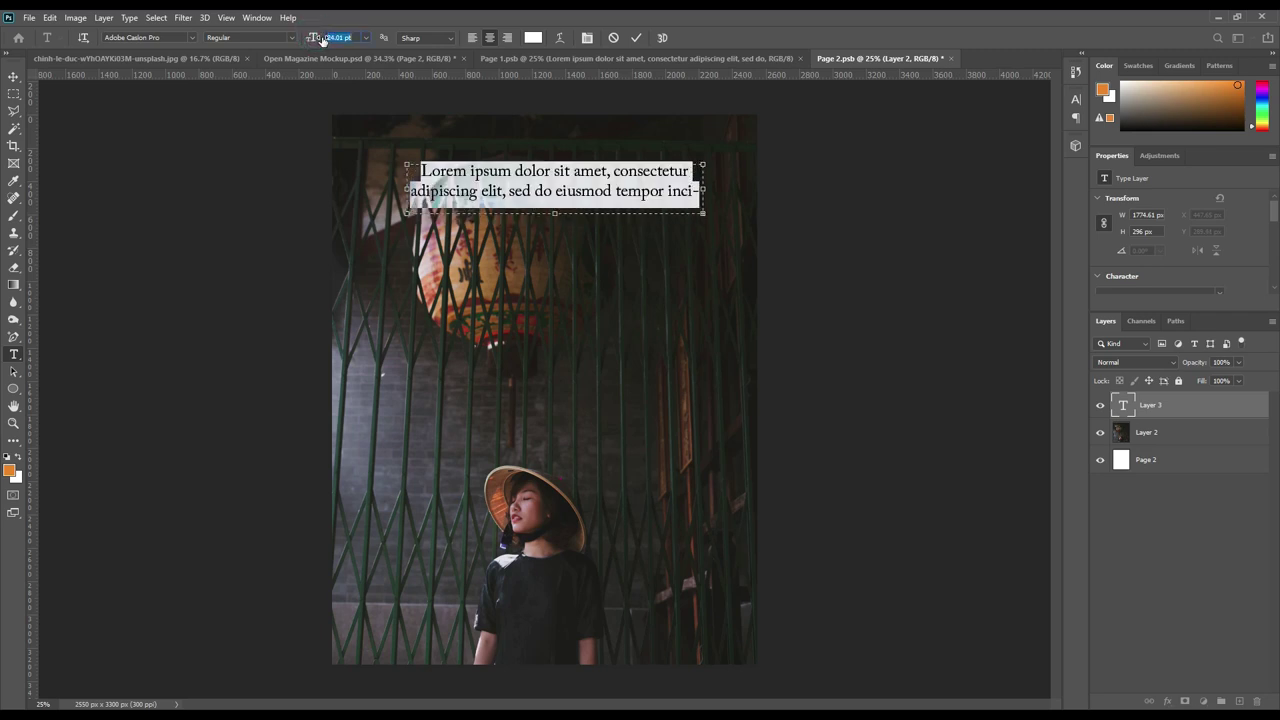
pyautogui.click(637, 38)
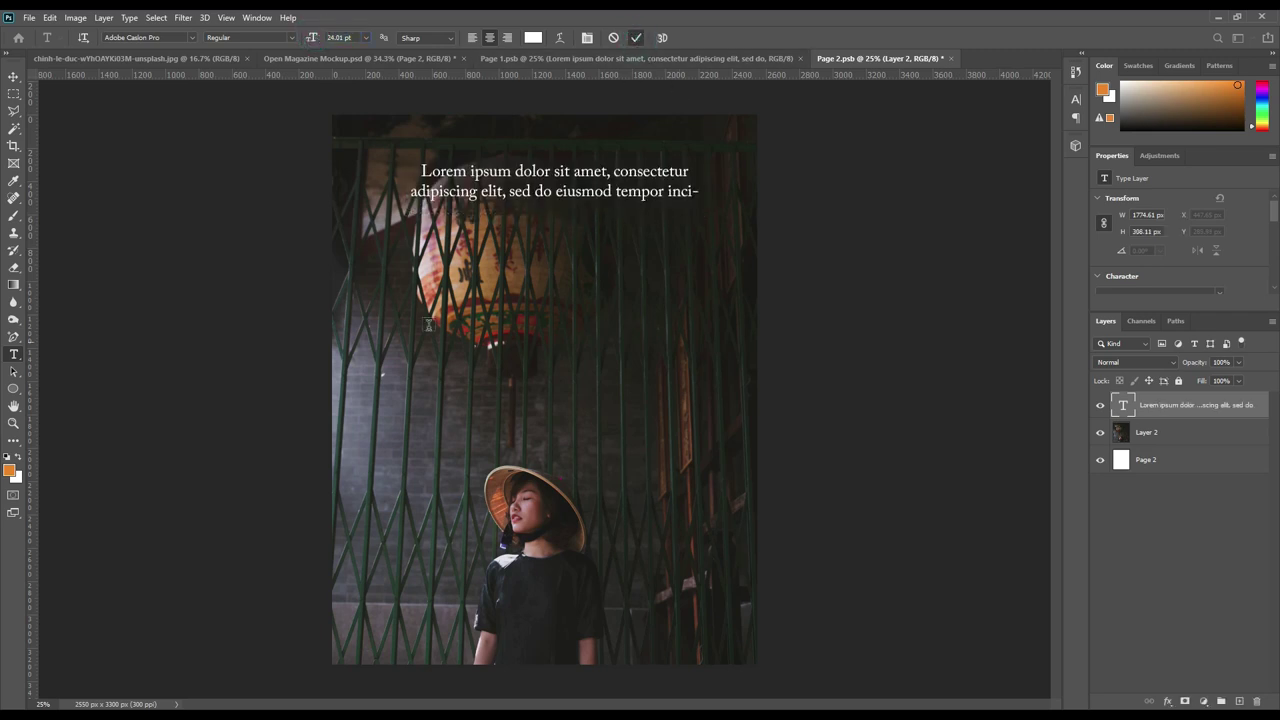
# Add a 16 pt Lorem ipsum paragraph text box below the headline.
pyautogui.moveTo(369, 249); pyautogui.dragTo(745, 348)
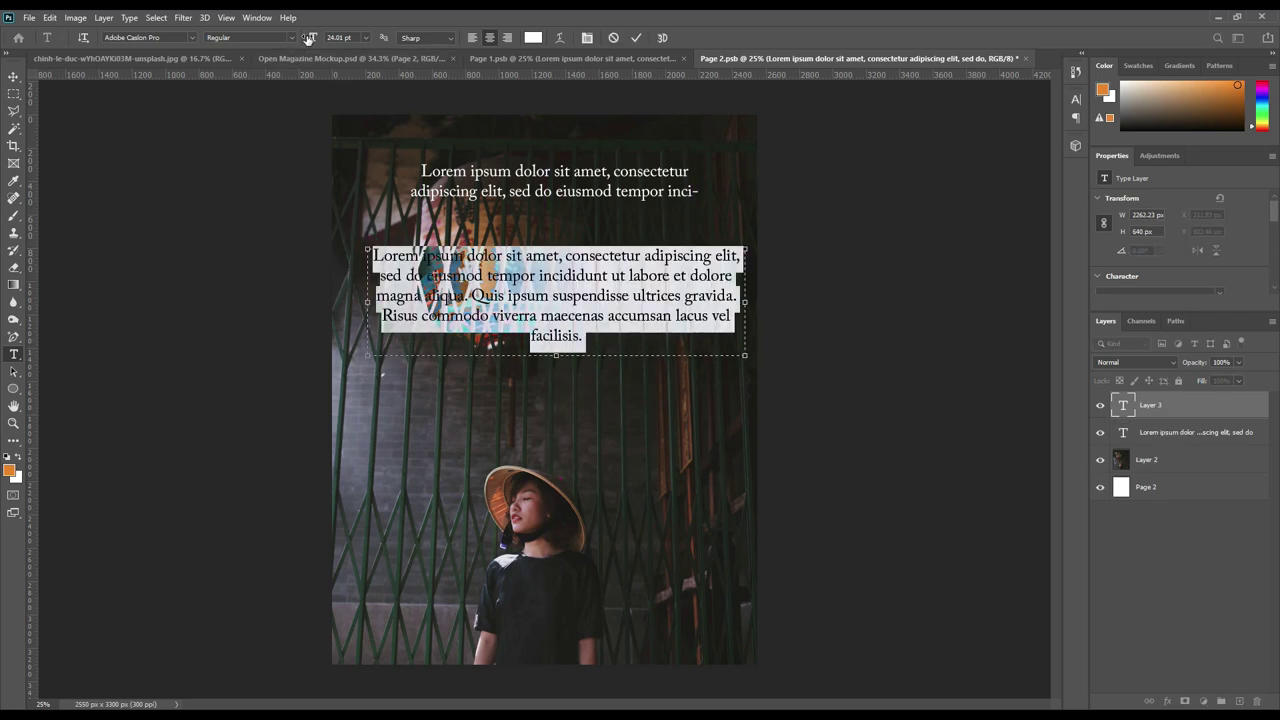
pyautogui.moveTo(311, 38); pyautogui.dragTo(306, 38)
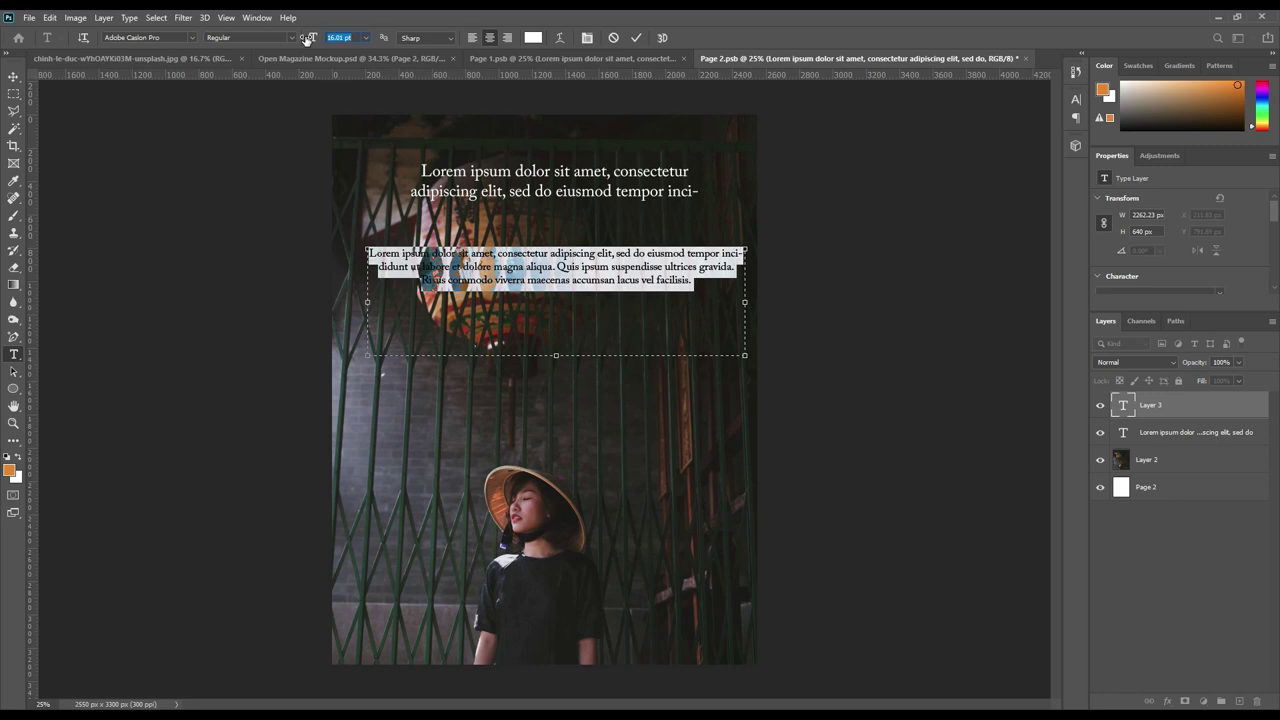
pyautogui.click(637, 38)
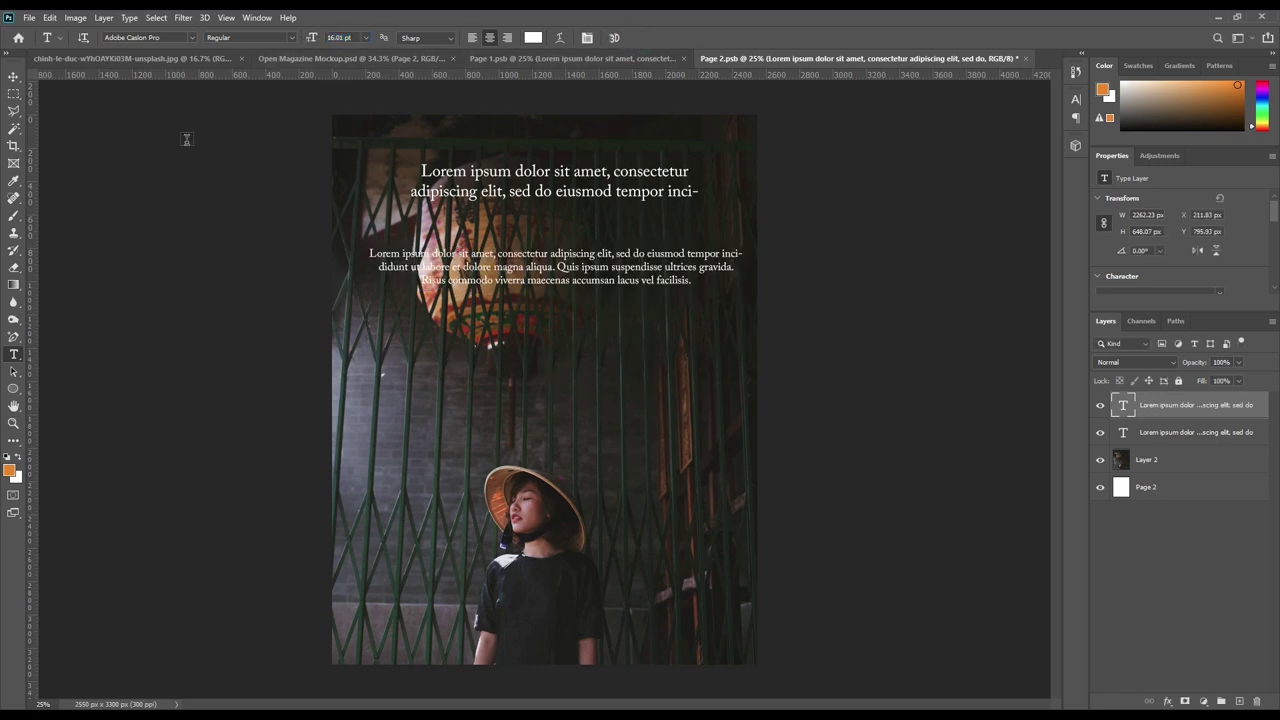
# Centre the paragraph and headline horizontally on the page and save Page 2.
pyautogui.click(14, 77)
pyautogui.moveTo(640, 270); pyautogui.dragTo(640, 257)
pyautogui.click(304, 37)
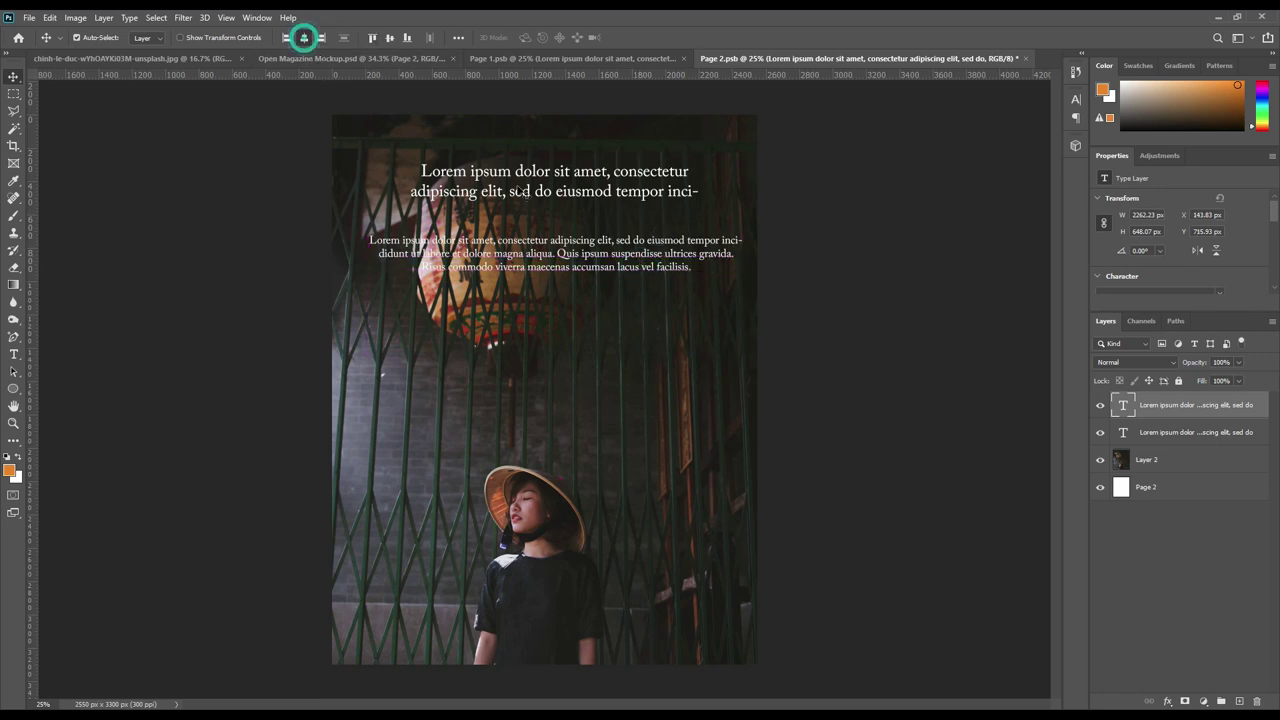
pyautogui.click(553, 177)
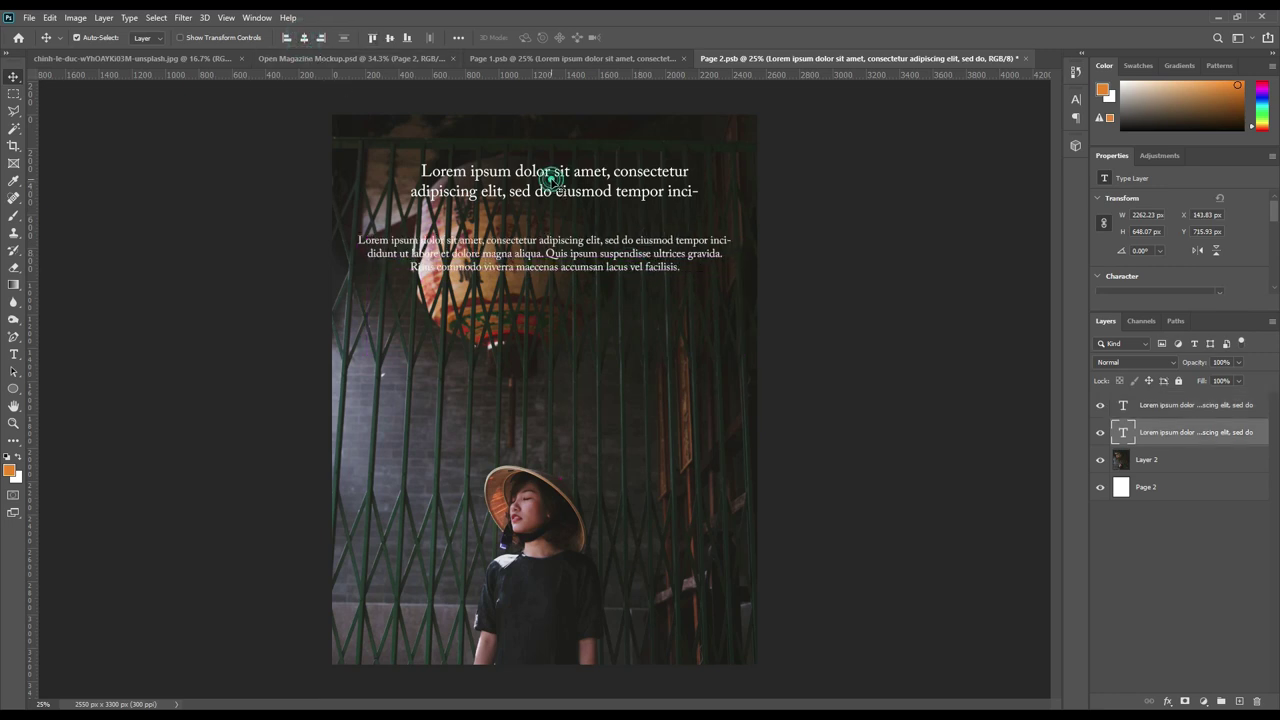
pyautogui.click(304, 37)
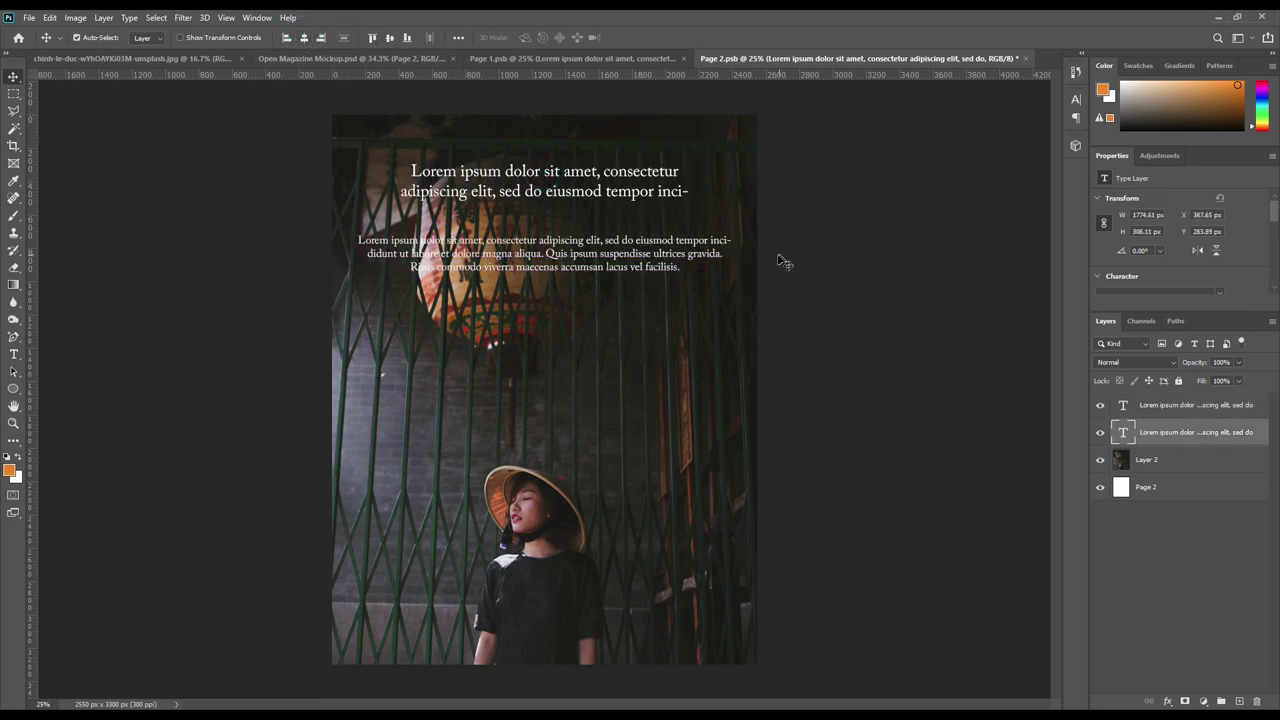
pyautogui.click(29, 17)
pyautogui.click(45, 165)
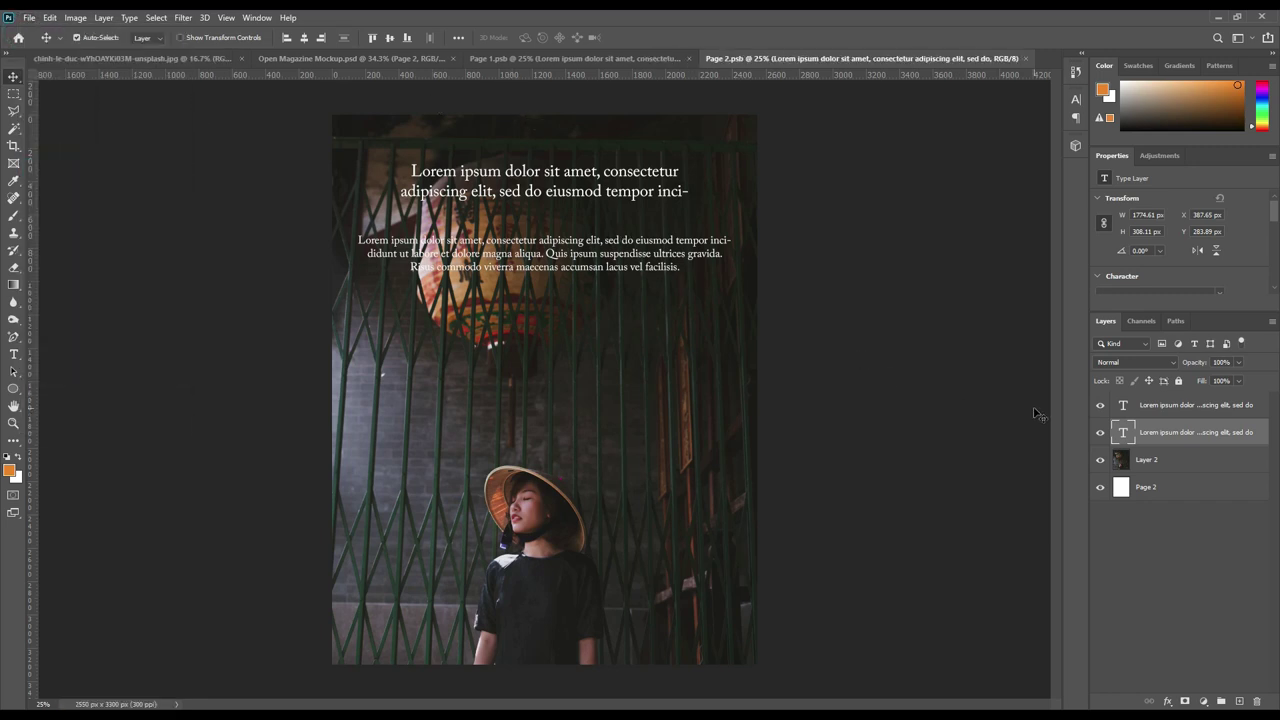
# Scale the photo layer to 2406×3140 px, centre it both ways, and save.
pyautogui.click(1148, 463)
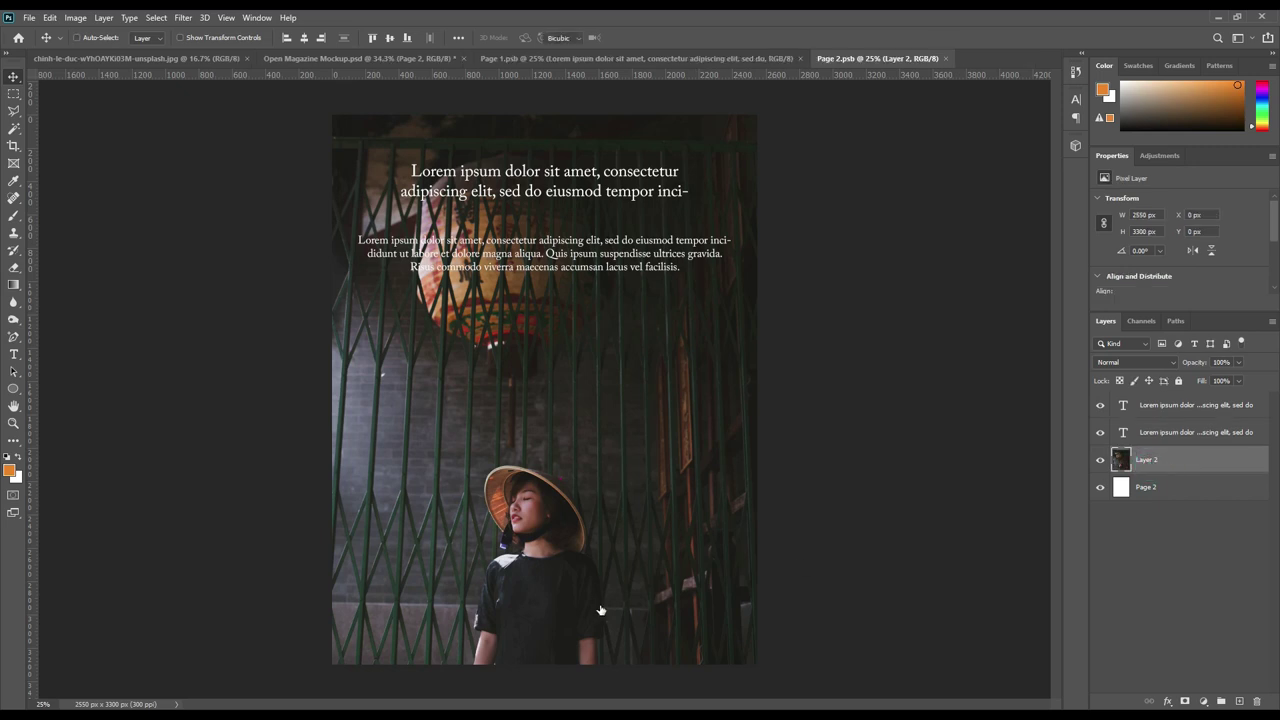
pyautogui.hotkey('ctrl', 't')
pyautogui.moveTo(756, 664); pyautogui.dragTo(733, 638)
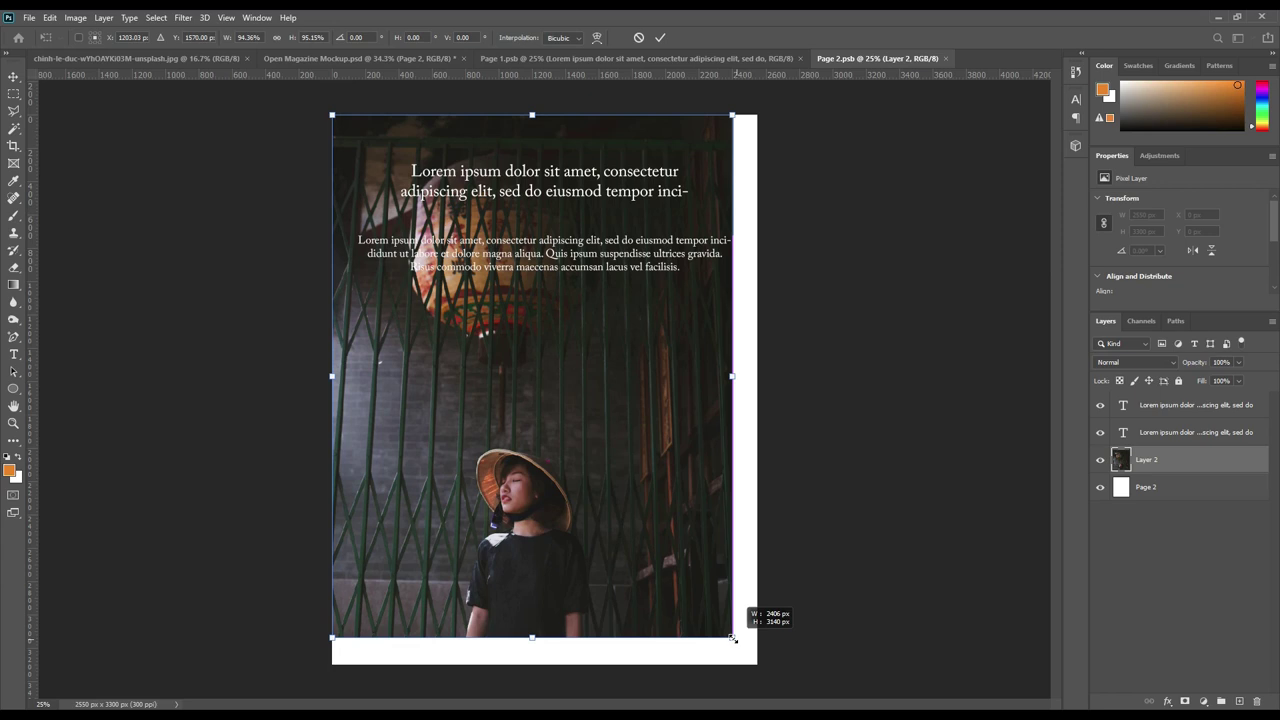
pyautogui.click(660, 37)
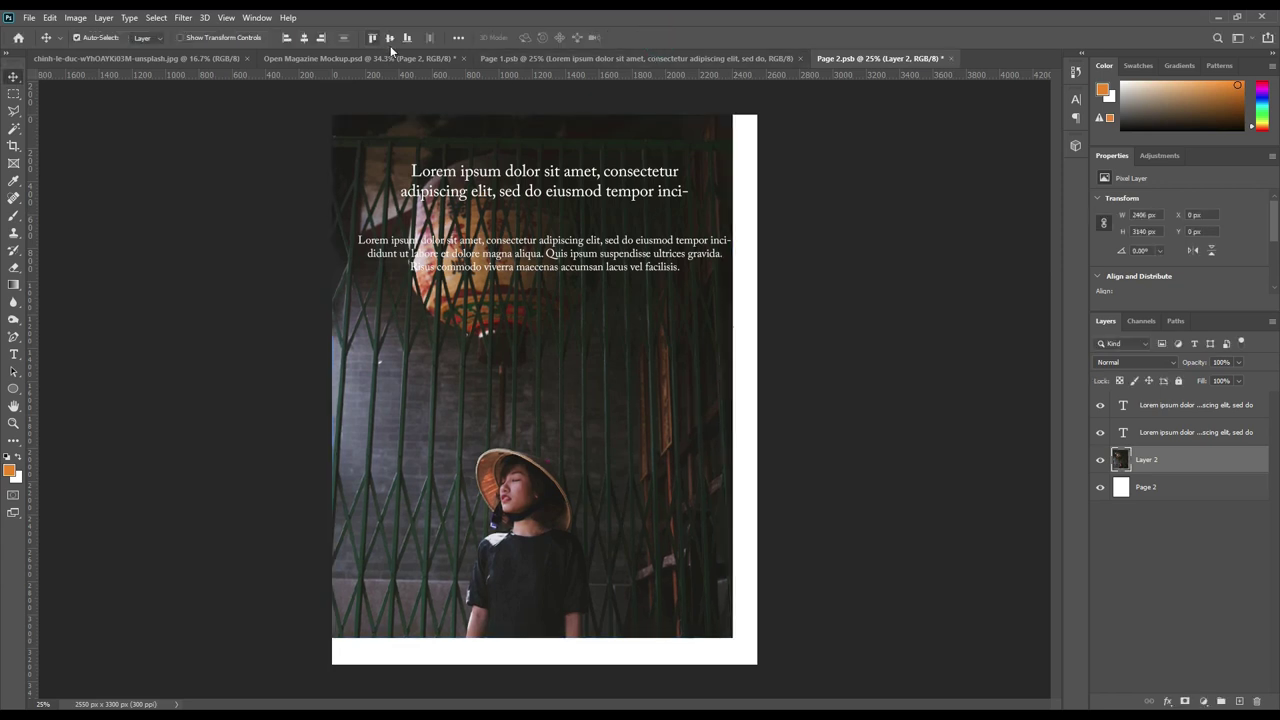
pyautogui.click(389, 37)
pyautogui.click(304, 37)
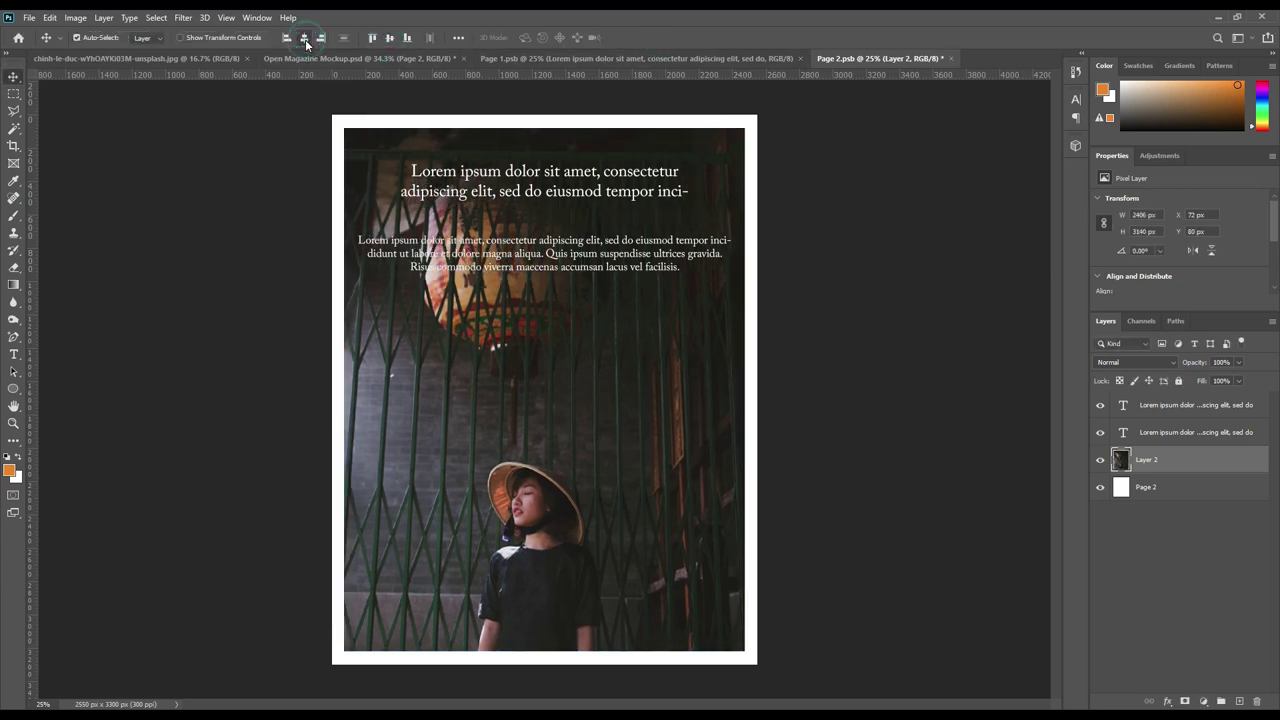
pyautogui.hotkey('ctrl', 's')
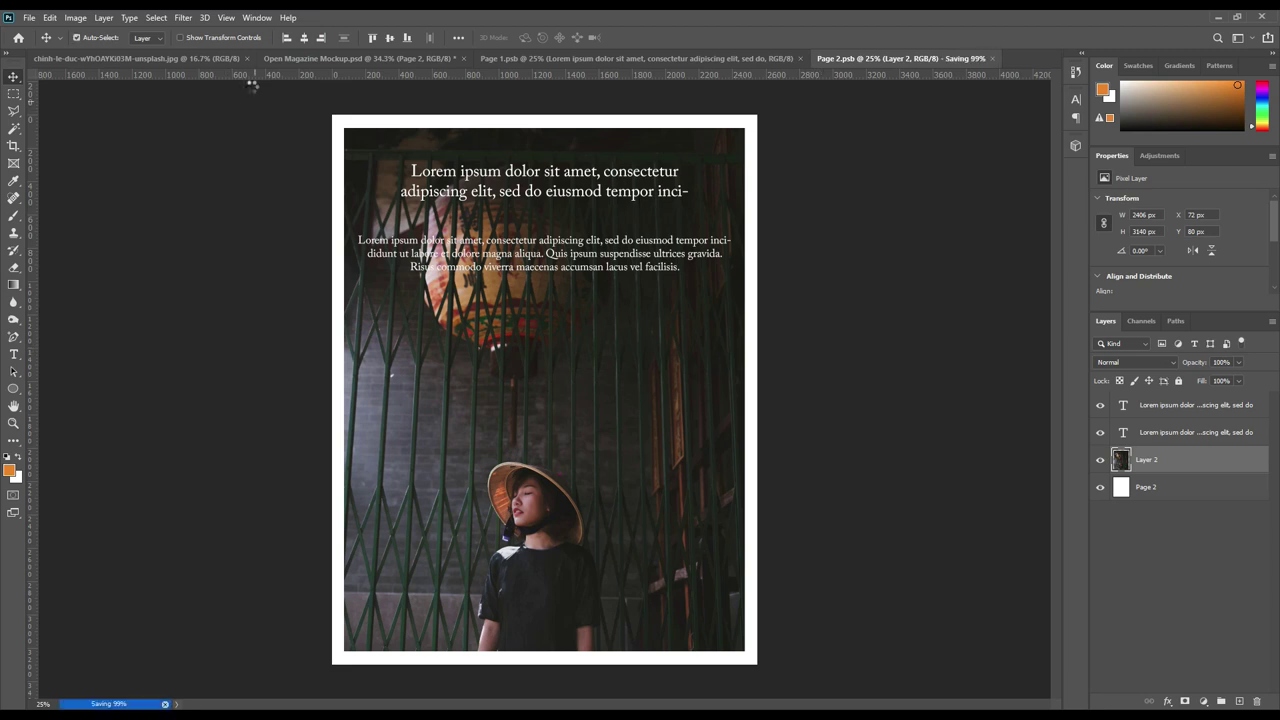
# In Open Magazine Mockup.psd, set Page 2 opacity to 100% and open the Page 3 smart object.
pyautogui.click(375, 59)
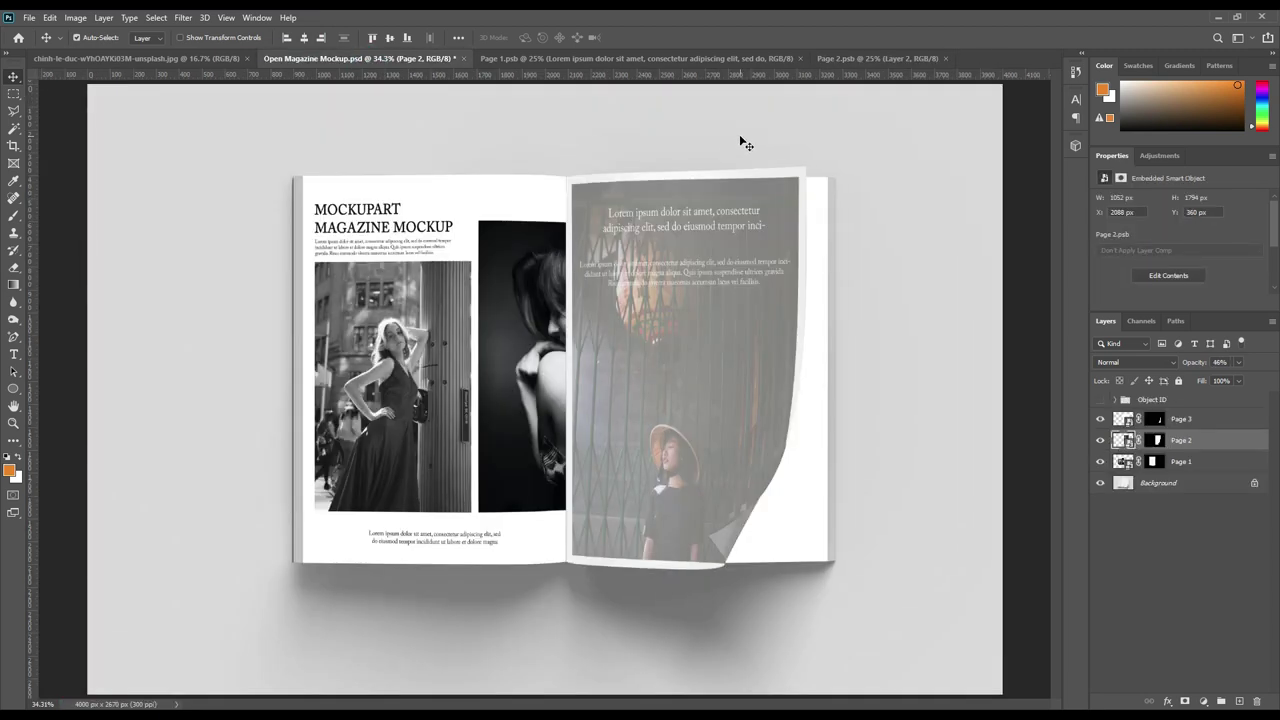
pyautogui.moveTo(1185, 364); pyautogui.dragTo(2, 368)
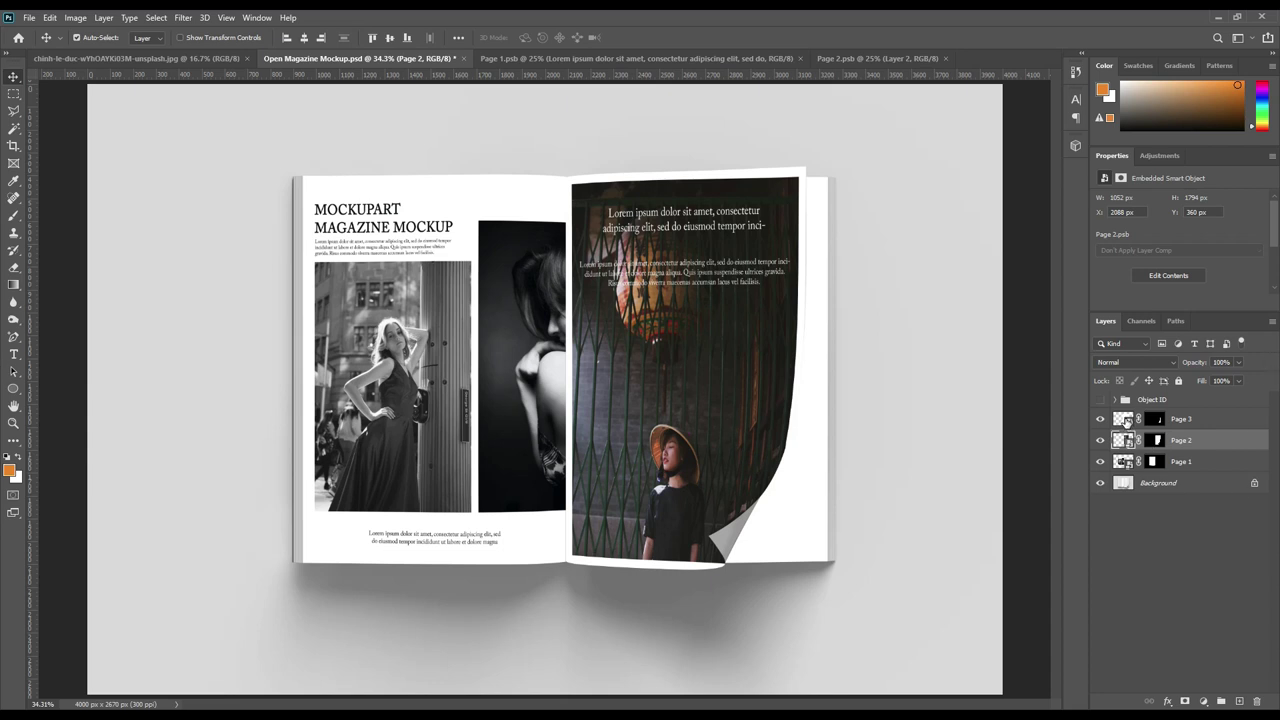
pyautogui.doubleClick(1124, 419)
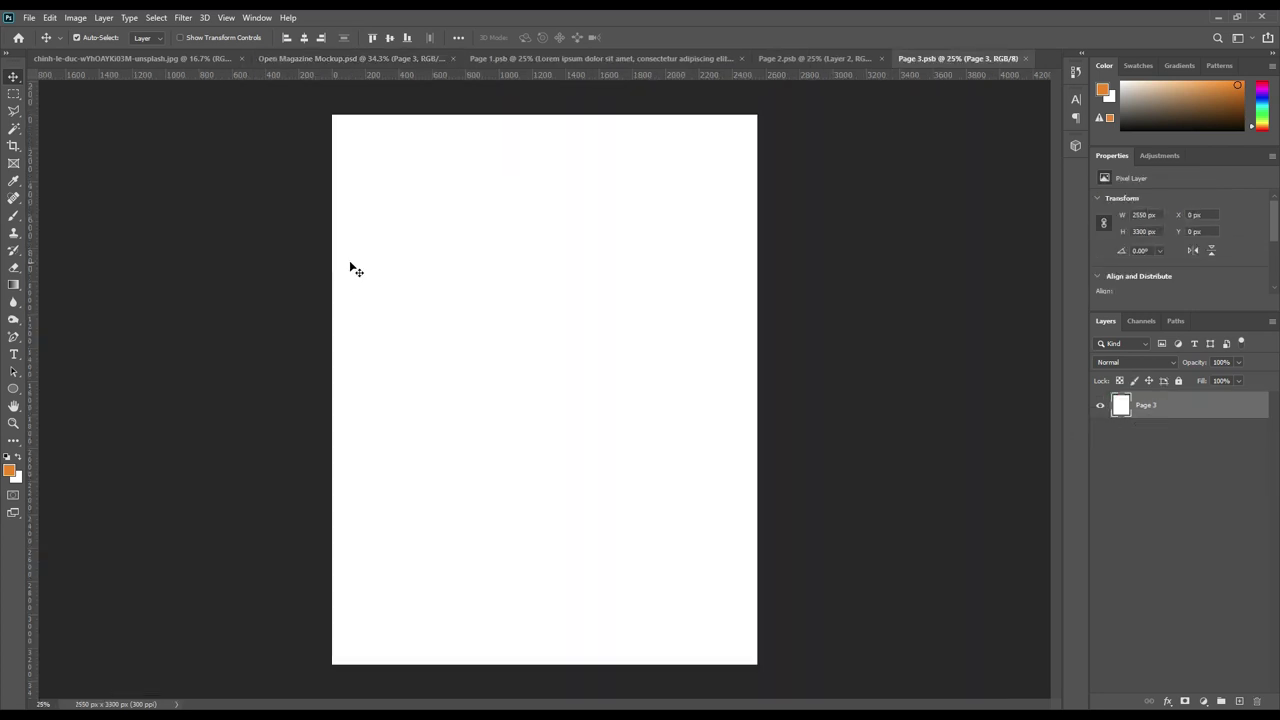
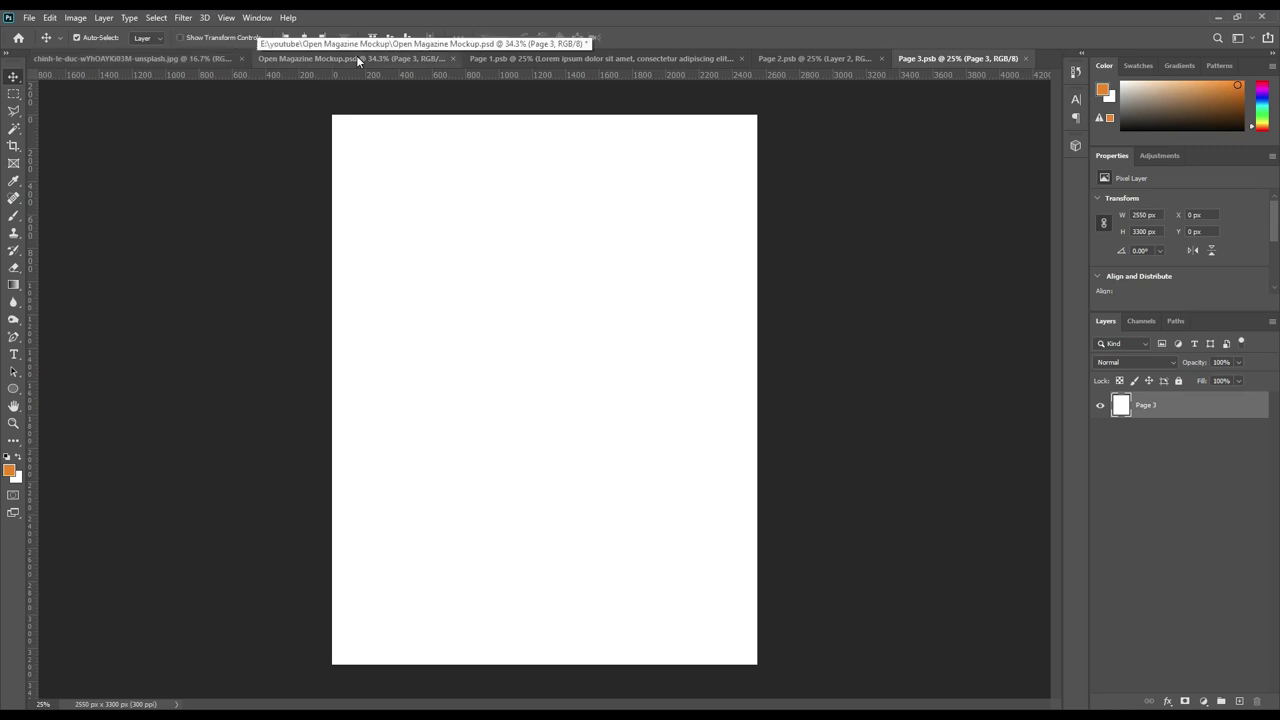
# Copy the black-and-white portrait layer from Page 1 onto the Page 3 document.
pyautogui.click(786, 60)
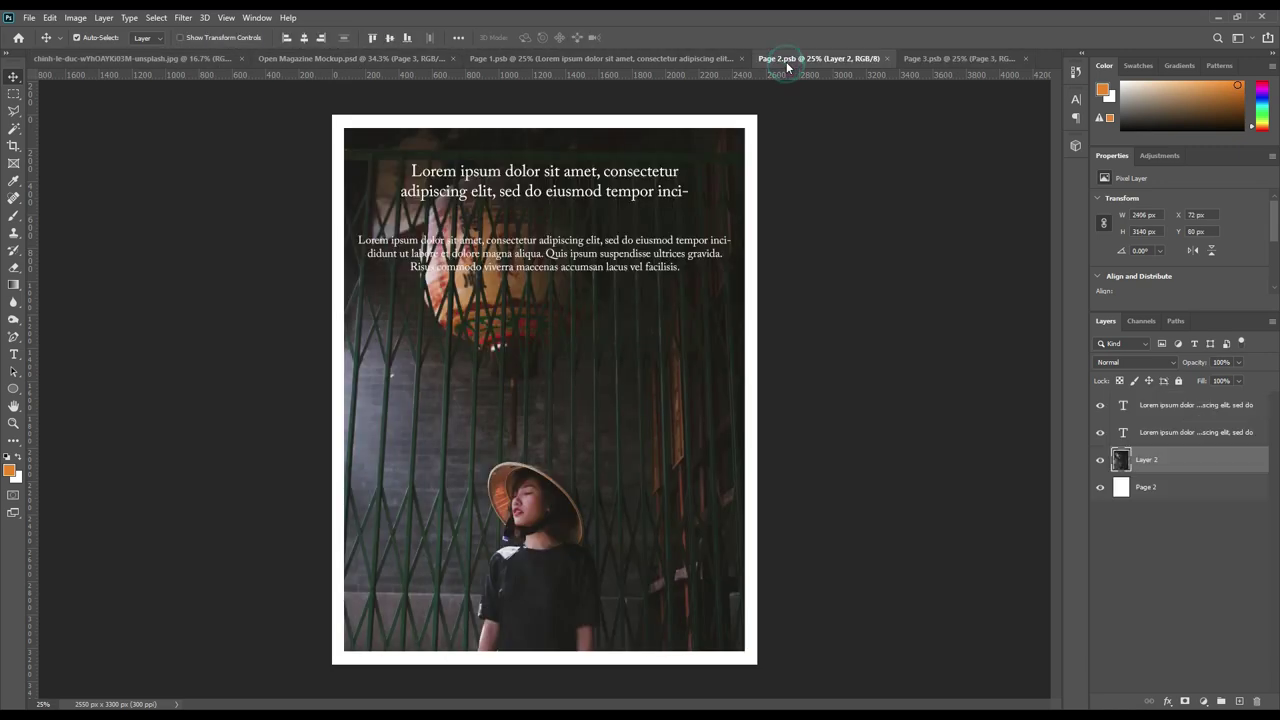
pyautogui.click(666, 60)
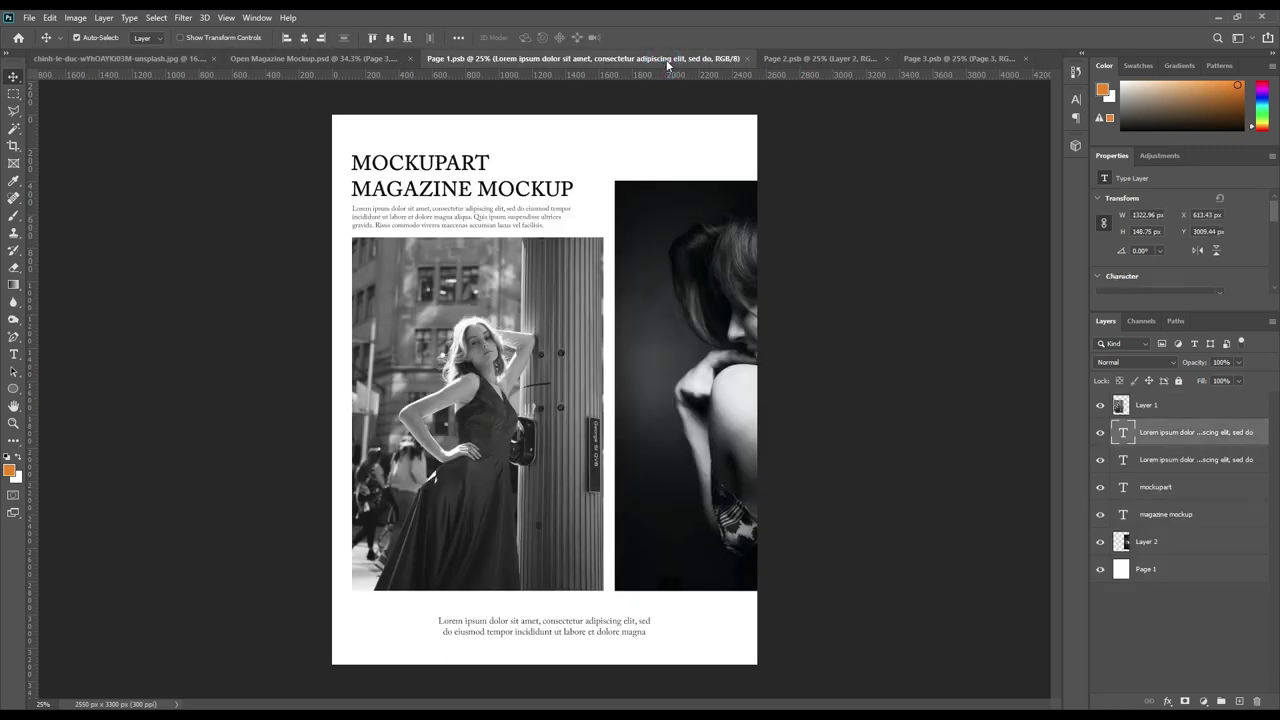
pyautogui.click(688, 333)
pyautogui.moveTo(1150, 537)
pyautogui.mouseDown()
pyautogui.moveTo(843, 62)
pyautogui.moveTo(566, 290)
pyautogui.mouseUp()
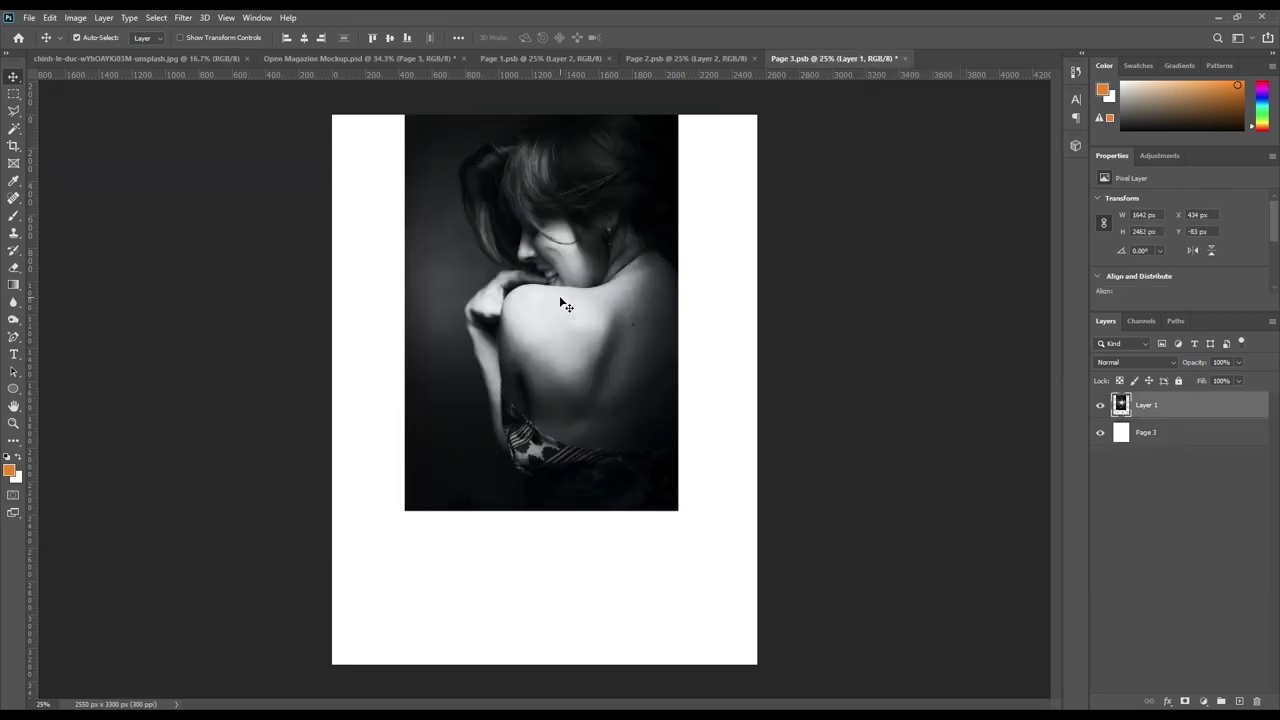
# Position the portrait in the upper-left area of Page 3.
pyautogui.moveTo(565, 354); pyautogui.dragTo(554, 347)
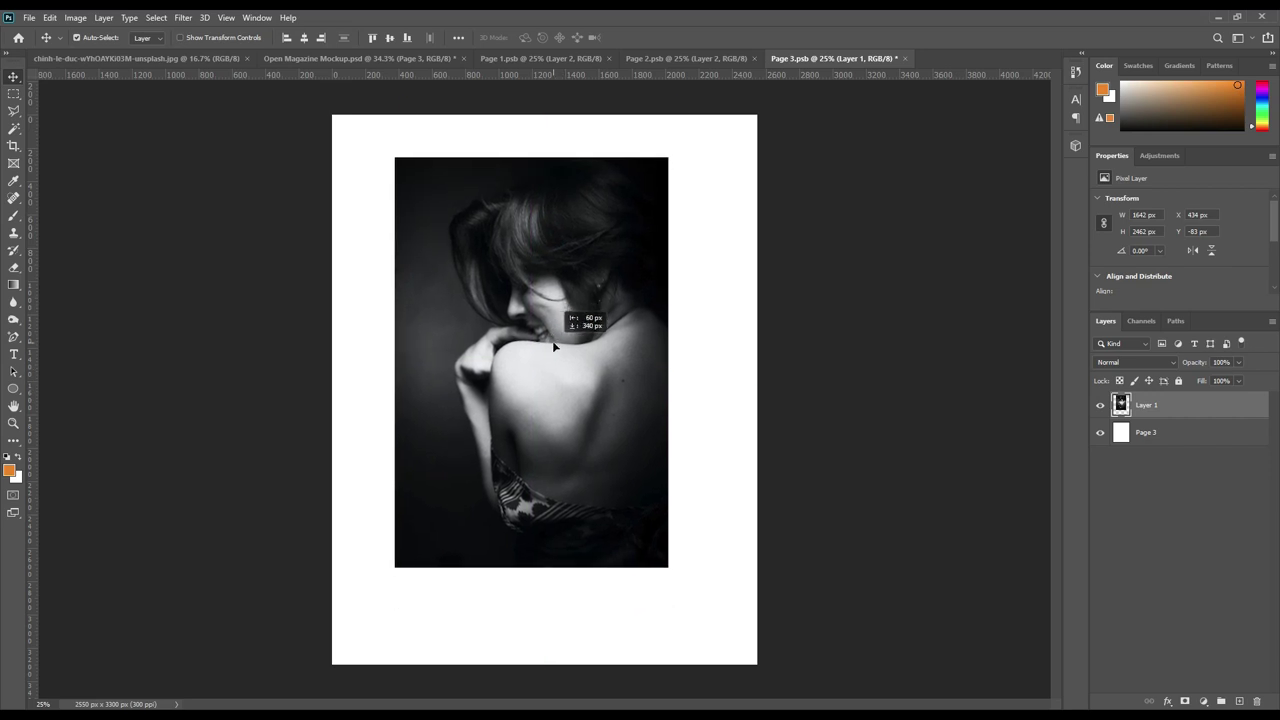
pyautogui.moveTo(554, 347); pyautogui.dragTo(531, 347)
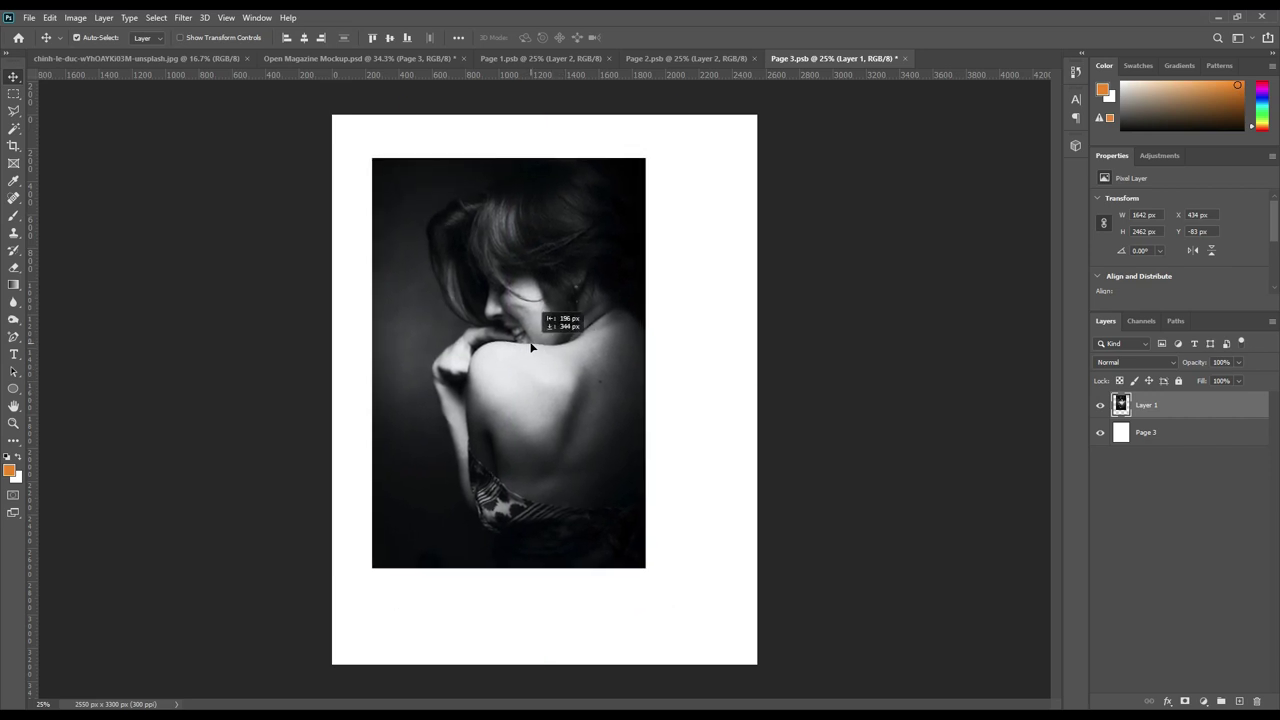
pyautogui.moveTo(531, 347); pyautogui.dragTo(551, 411)
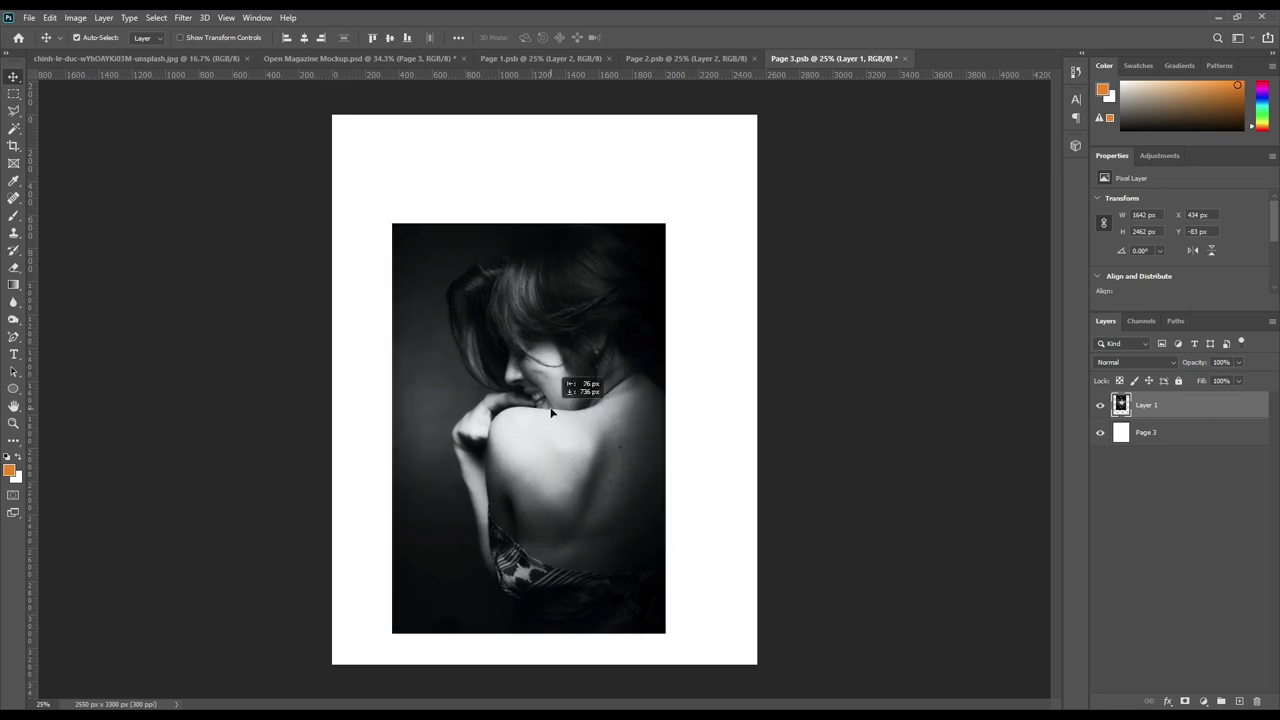
pyautogui.moveTo(551, 411)
pyautogui.mouseDown()
pyautogui.moveTo(524, 324)
pyautogui.moveTo(504, 321)
pyautogui.mouseUp()
# Draw a right-aligned paragraph text box to the right of the photo.
pyautogui.click(14, 354)
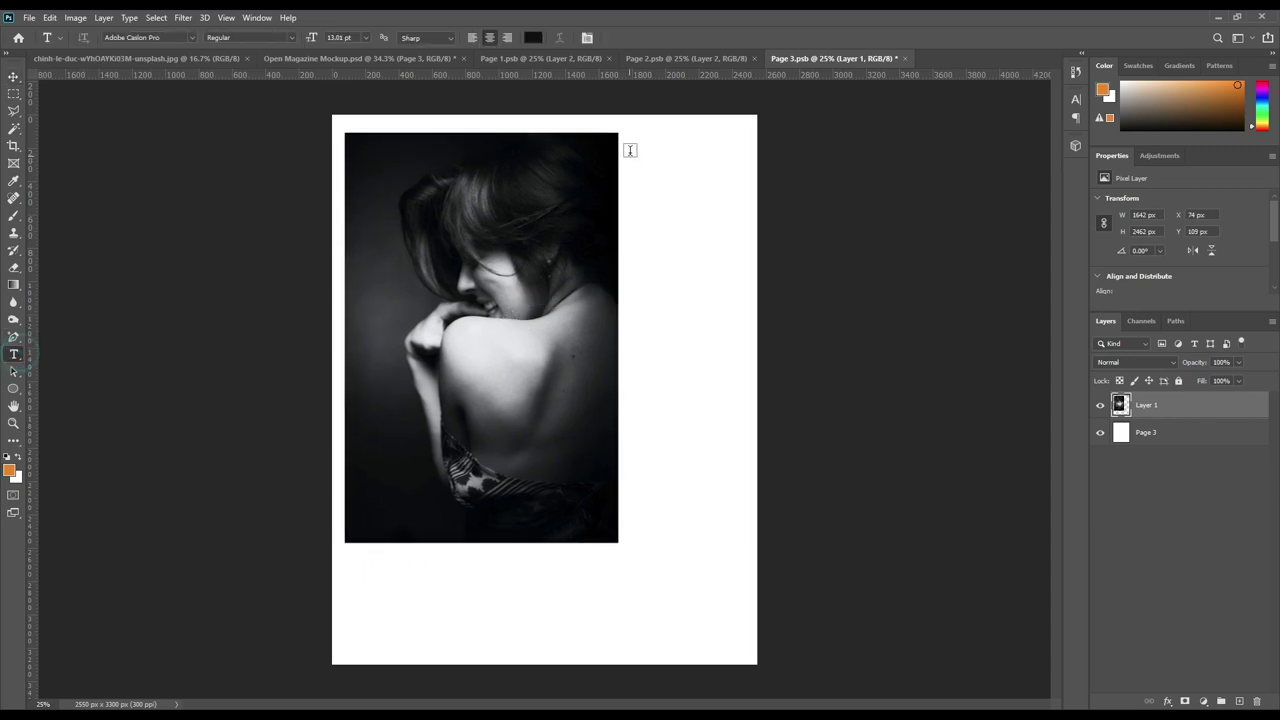
pyautogui.moveTo(626, 142); pyautogui.dragTo(736, 542)
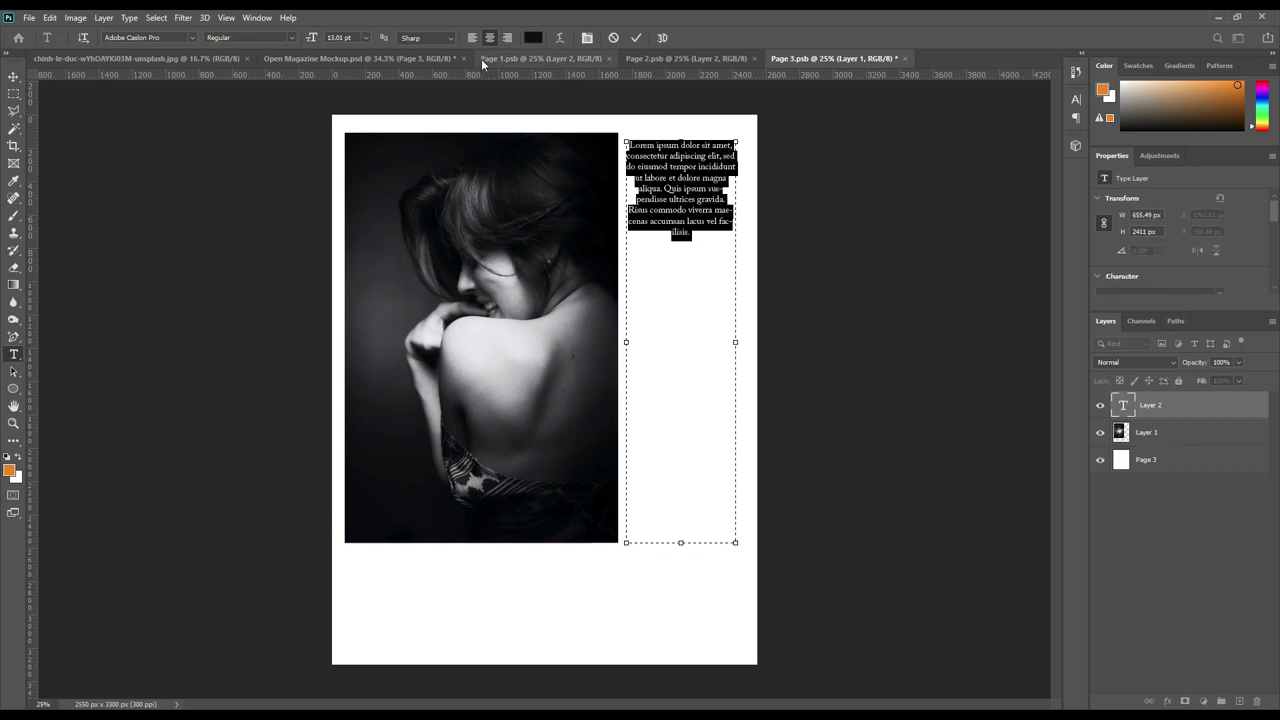
pyautogui.click(505, 39)
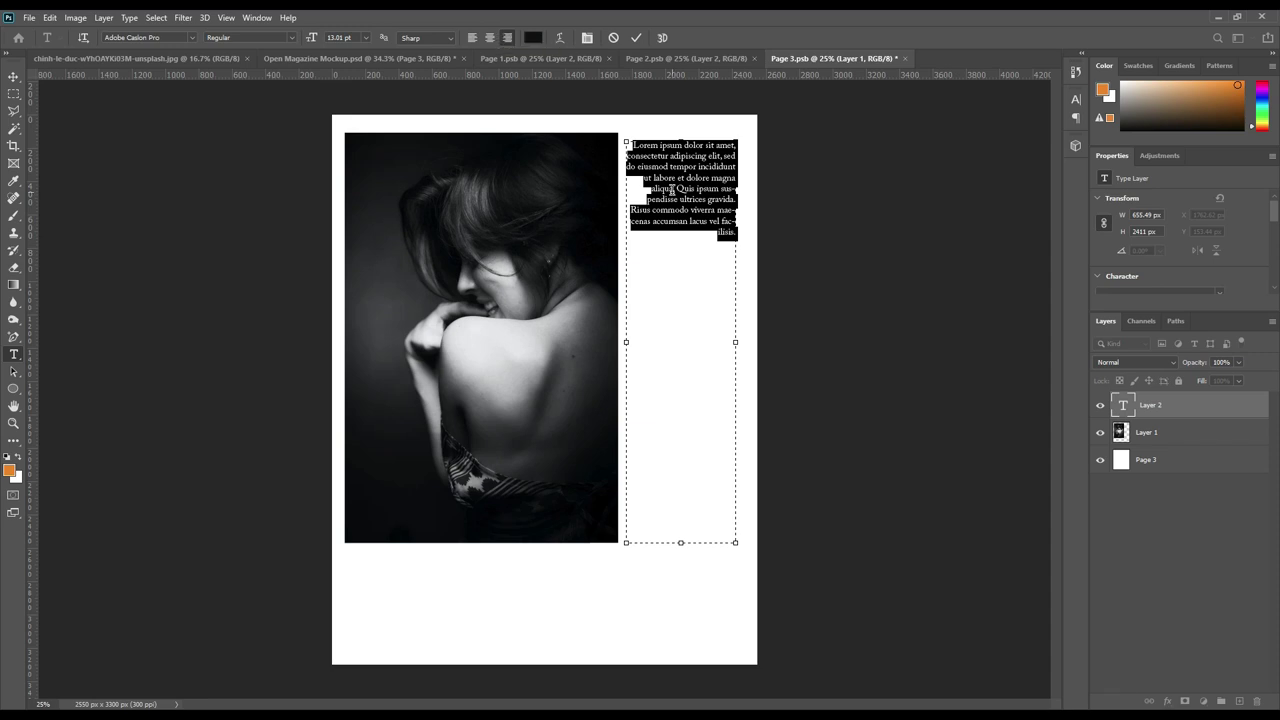
# Fill the column with repeated Lorem ipsum pastes and commit the type layer.
pyautogui.click(726, 251)
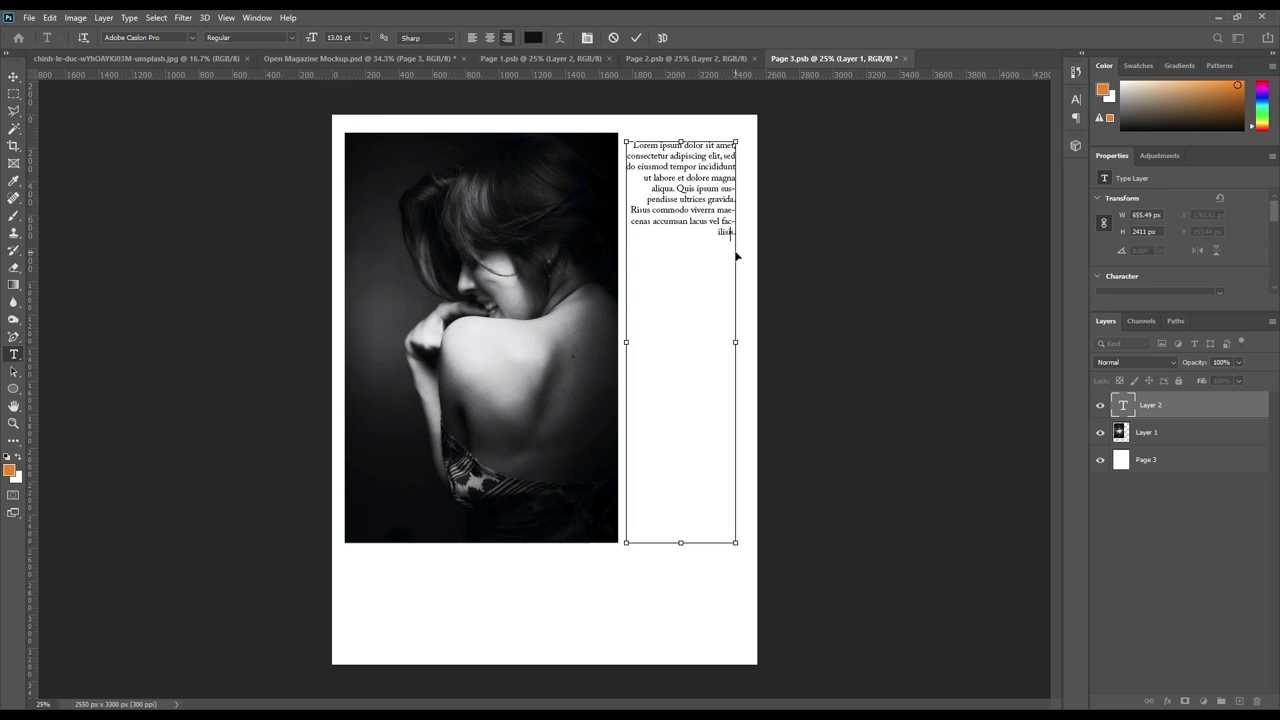
pyautogui.write('Lorem ipsum dolor sit amet, consectetur adipiscing elit, sed do eiusmod tempor incididunt ut labore et dolore magna aliqua. Quis ipsum suspendisse ultrices gravida. Risus commodo viverra maecenas accumsan lacus vel facilisis.')
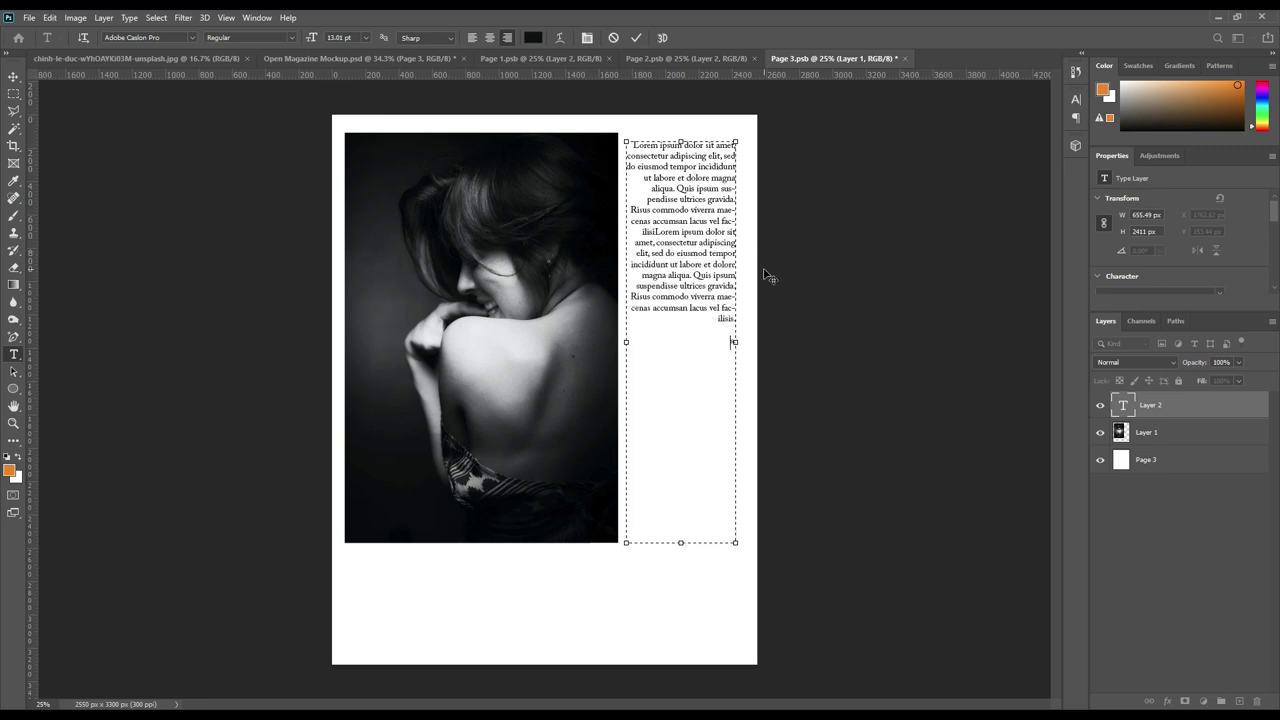
pyautogui.press('Return')
pyautogui.press('Return')
pyautogui.write('Lorem ipsum dolor sit amet, consectetur adipiscing elit, sed do eiusmod tempor incididunt ut labore et dolore magna aliqua. Quis ipsum suspendisse ultrices gravida. Risus commodo viverra maecenas accumsan lacus vel facilisis.')
pyautogui.press('space')
pyautogui.hotkey('ctrl', 'v')
pyautogui.press('space')
pyautogui.hotkey('ctrl', 'v')
pyautogui.click(636, 37)
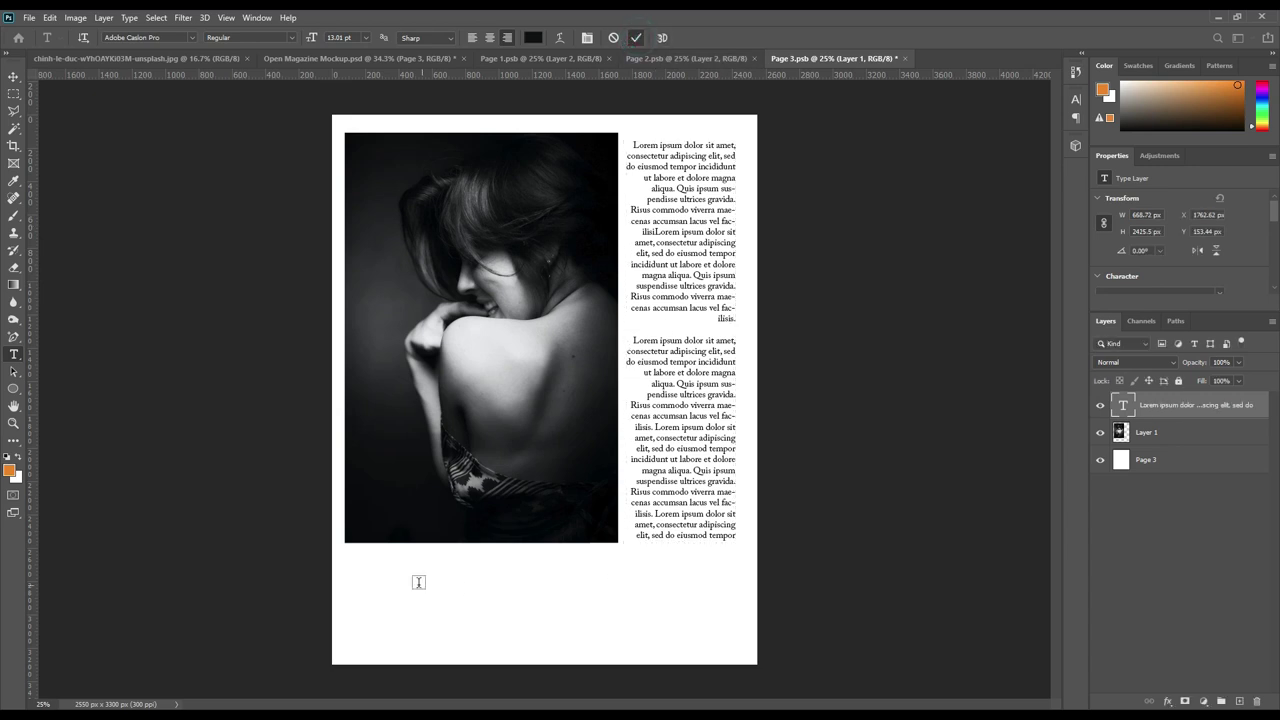
# Draw a wide text box under the photo, paste two Lorem ipsum passages, and commit.
pyautogui.moveTo(357, 563); pyautogui.dragTo(737, 639)
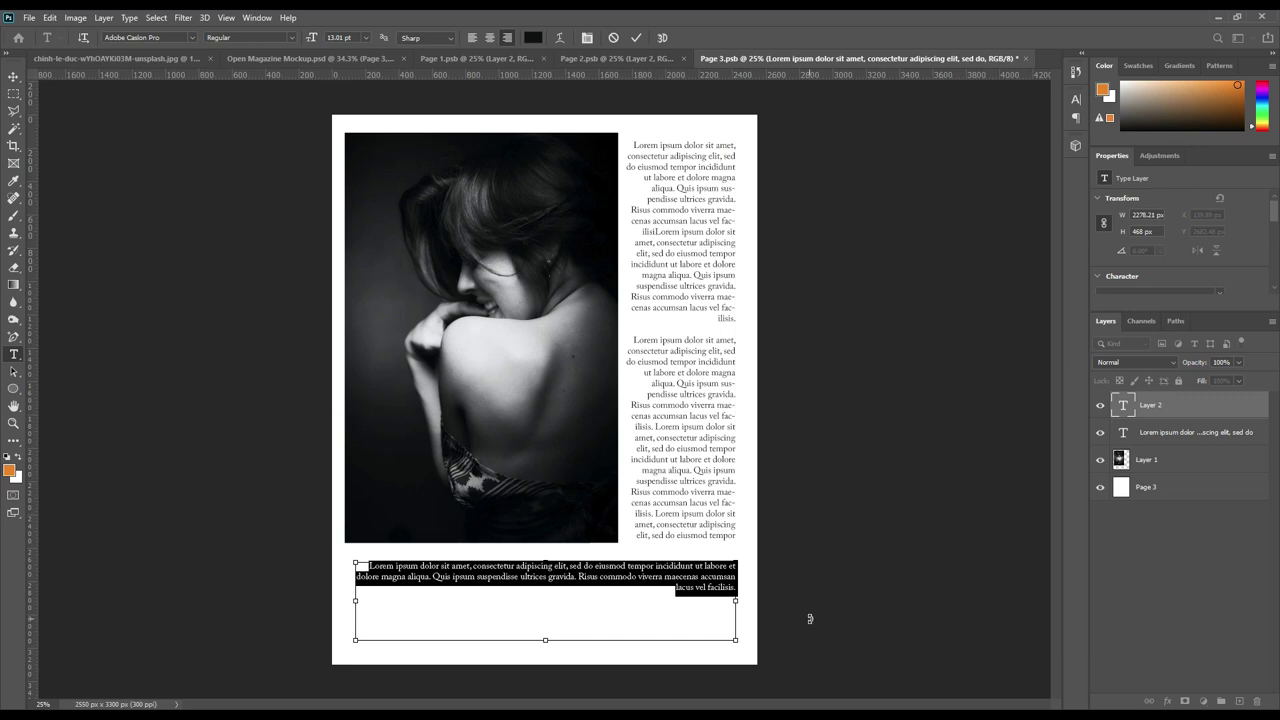
pyautogui.press('Right')
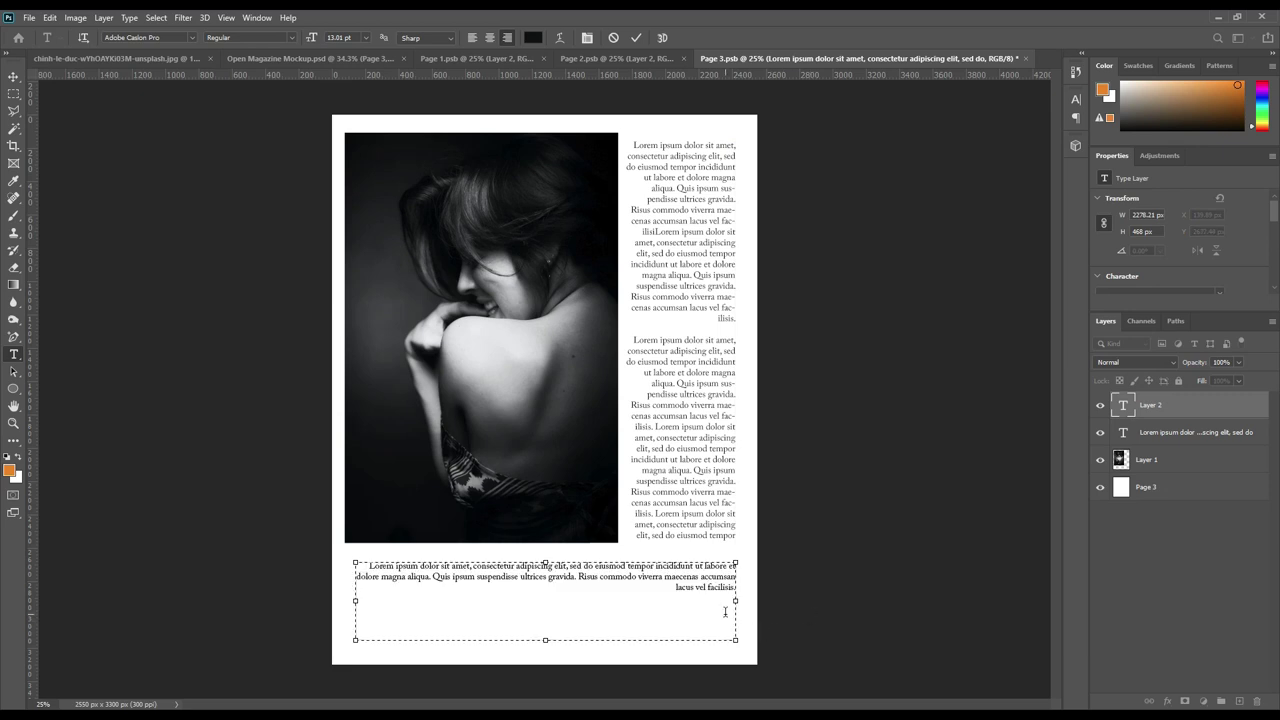
pyautogui.click(729, 600)
pyautogui.click(729, 599)
pyautogui.write('Lorem ipsum dolor sit amet, consectetur adipiscing elit, sed do eiusmod tempor incididunt ut labore et dolore magna aliqua. Quis ipsum suspendisse ultrices gravida. Risus commodo viverra maecenas accumsan lacus vel facilisis.')
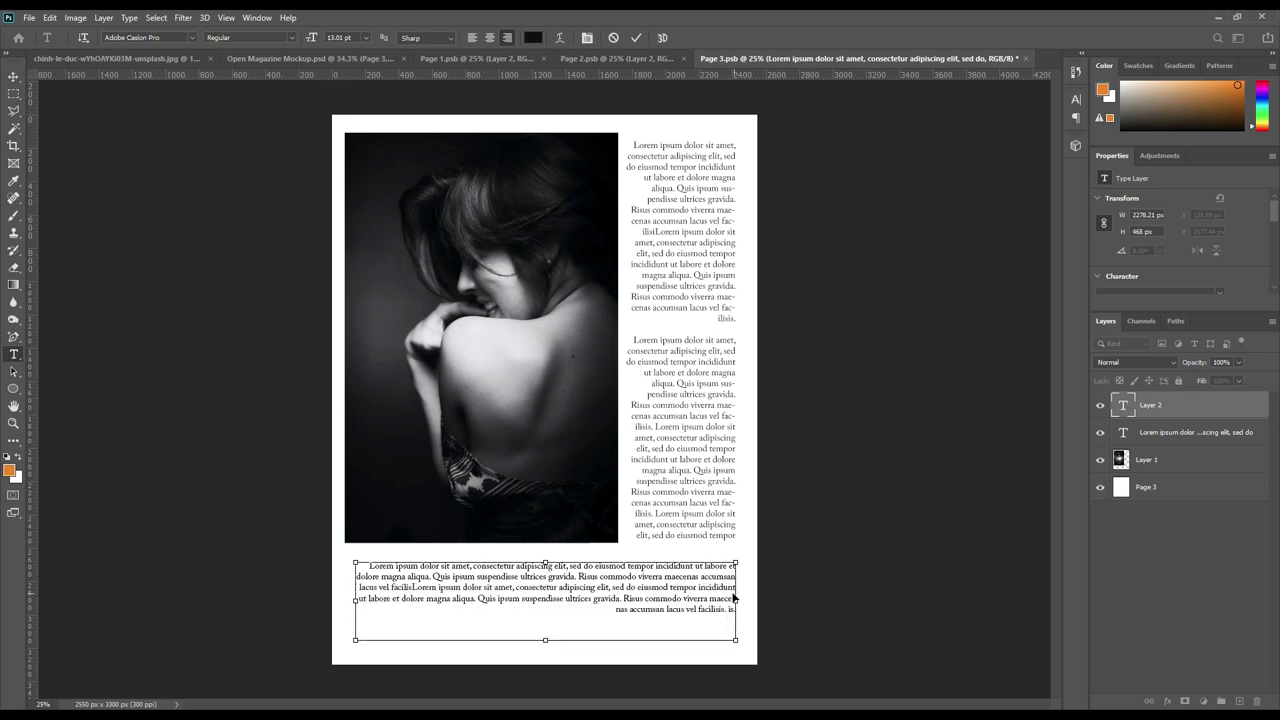
pyautogui.write('Lorem ipsum dolor sit amet, consectetur adipiscing elit, sed do eiusmod tempor incididunt ut labore et dolore magna aliqua. Quis ipsum suspendisse ultrices gravida. Risus commodo viverra maecenas accumsan lacus vel facilisis.')
pyautogui.click(636, 38)
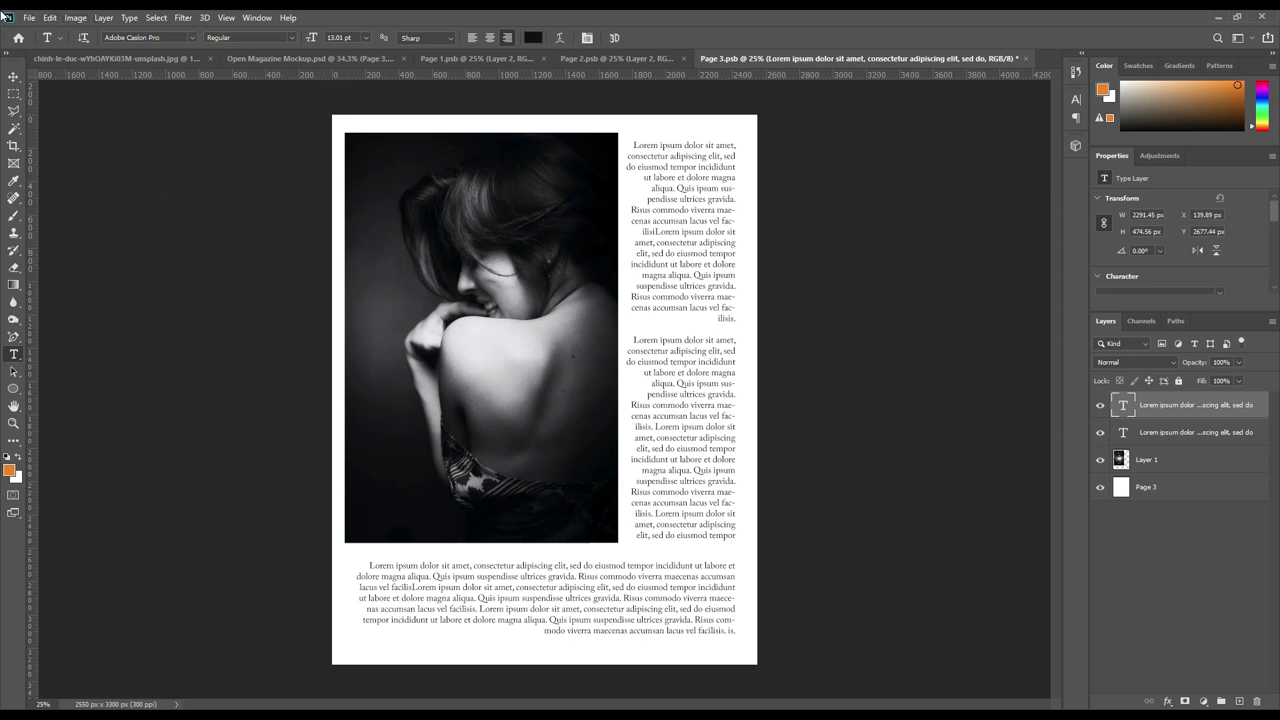
# Save Page 3, then show the Open Magazine Mockup zoomed in on the right-hand page.
pyautogui.click(18, 78)
pyautogui.click(29, 17)
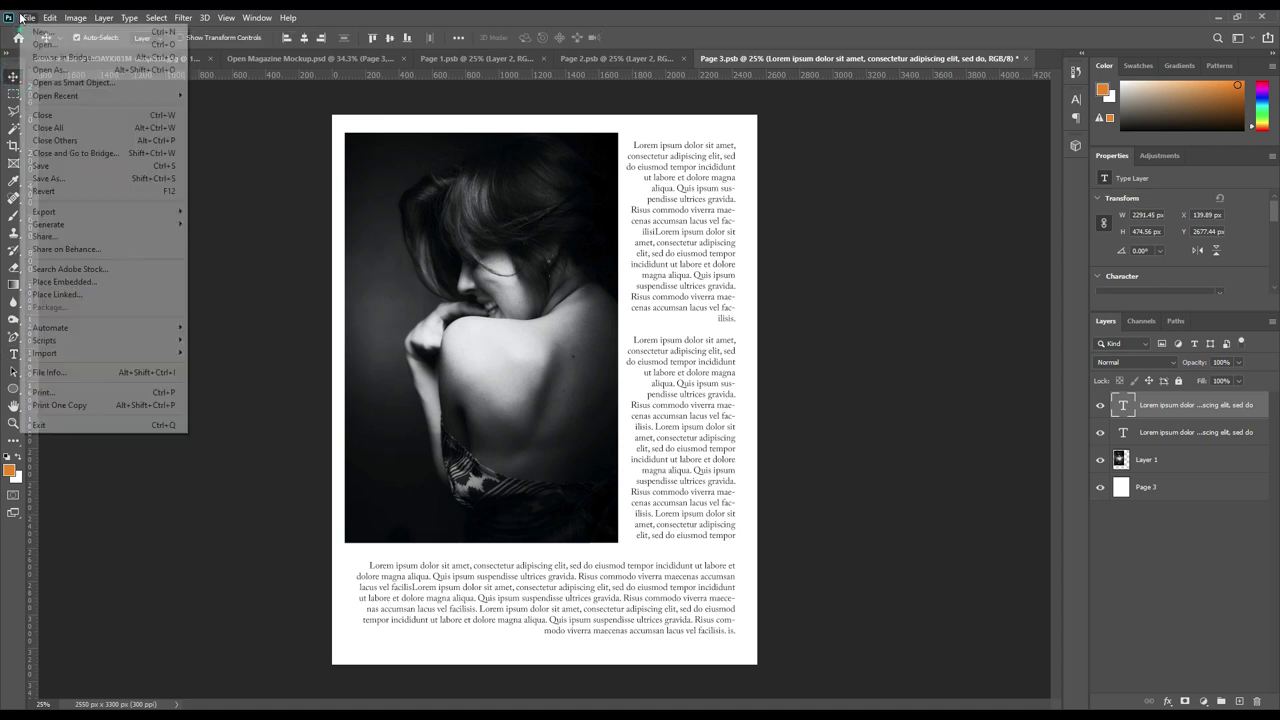
pyautogui.click(63, 168)
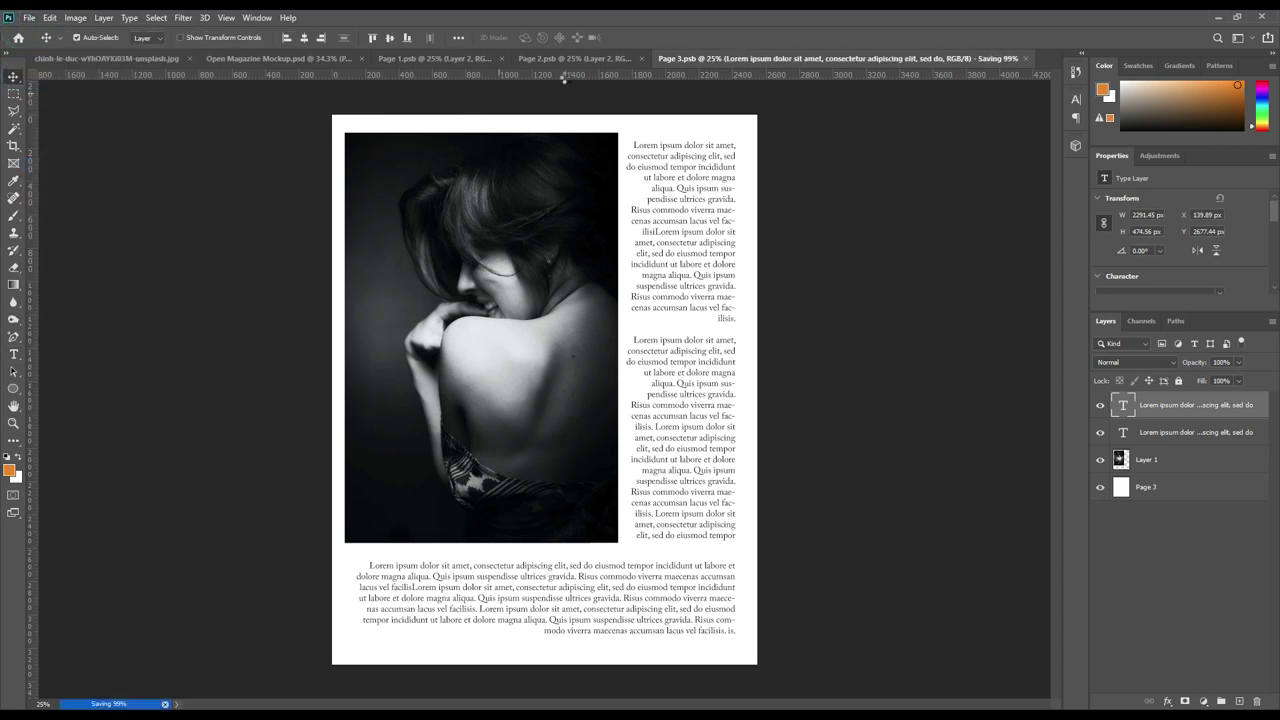
pyautogui.click(314, 60)
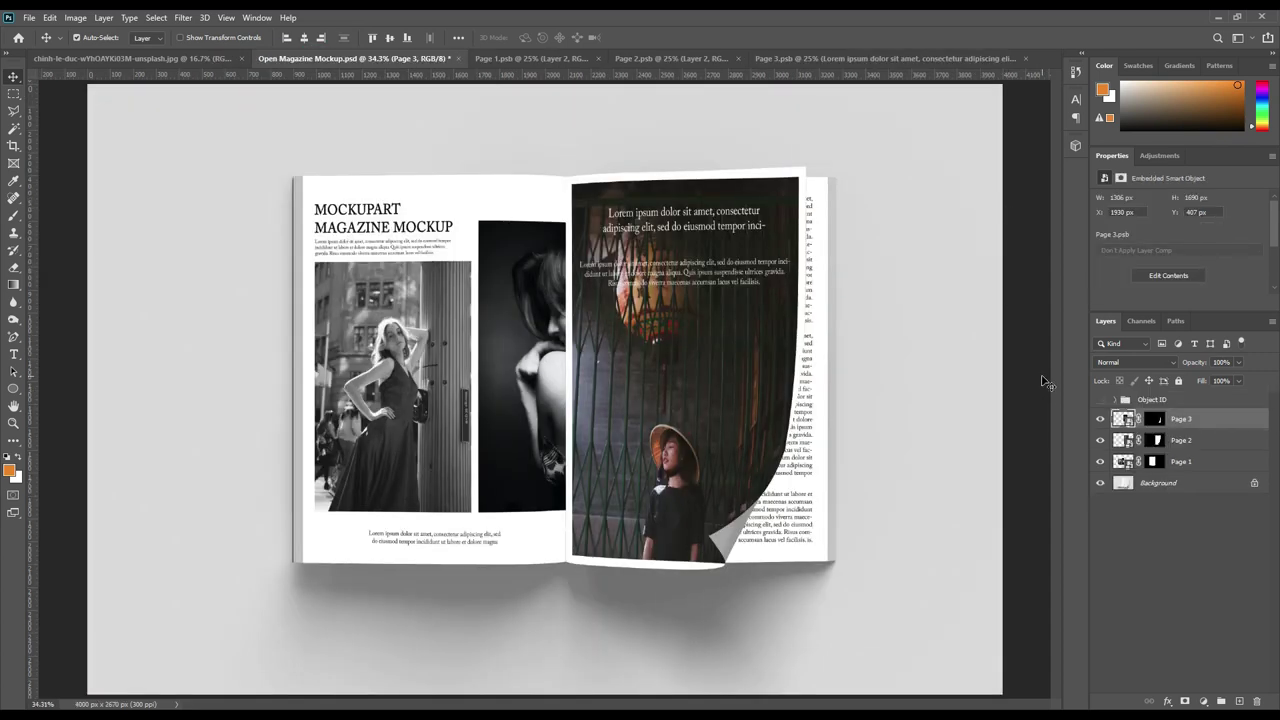
pyautogui.hotkey('ctrl', '+')
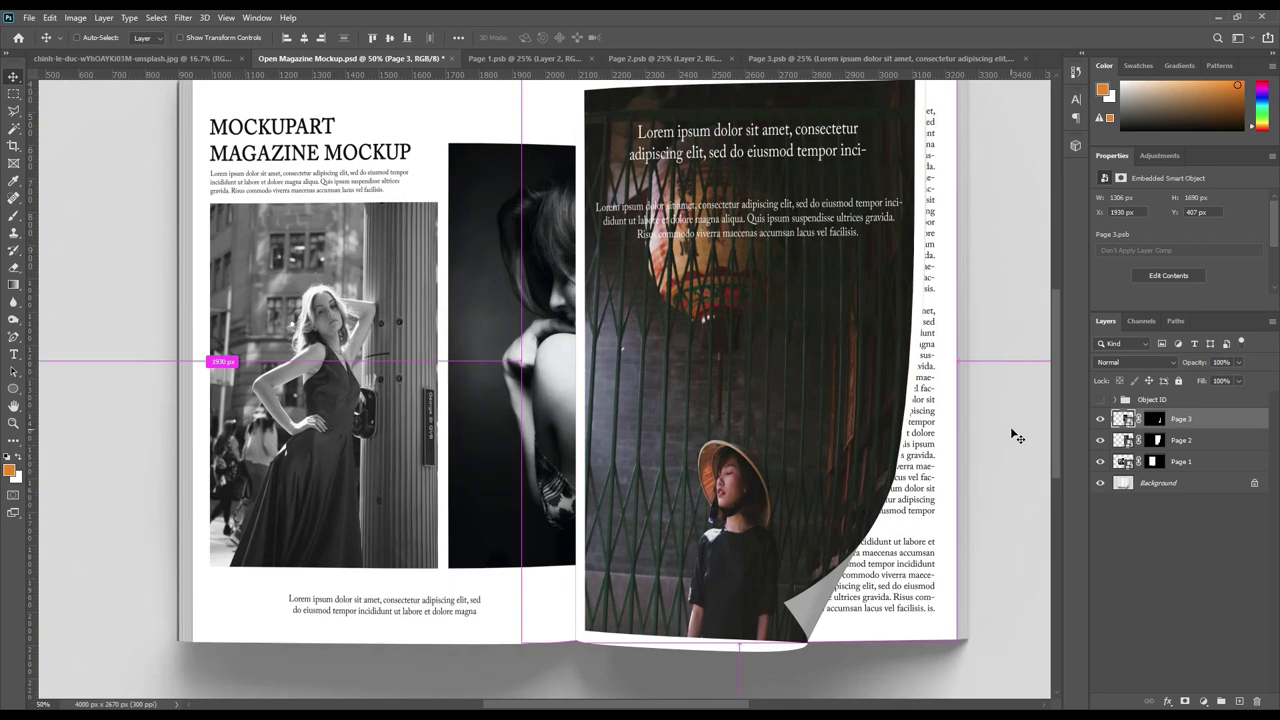
pyautogui.hotkey('ctrl', '+')
pyautogui.moveTo(929, 449); pyautogui.dragTo(747, 447)
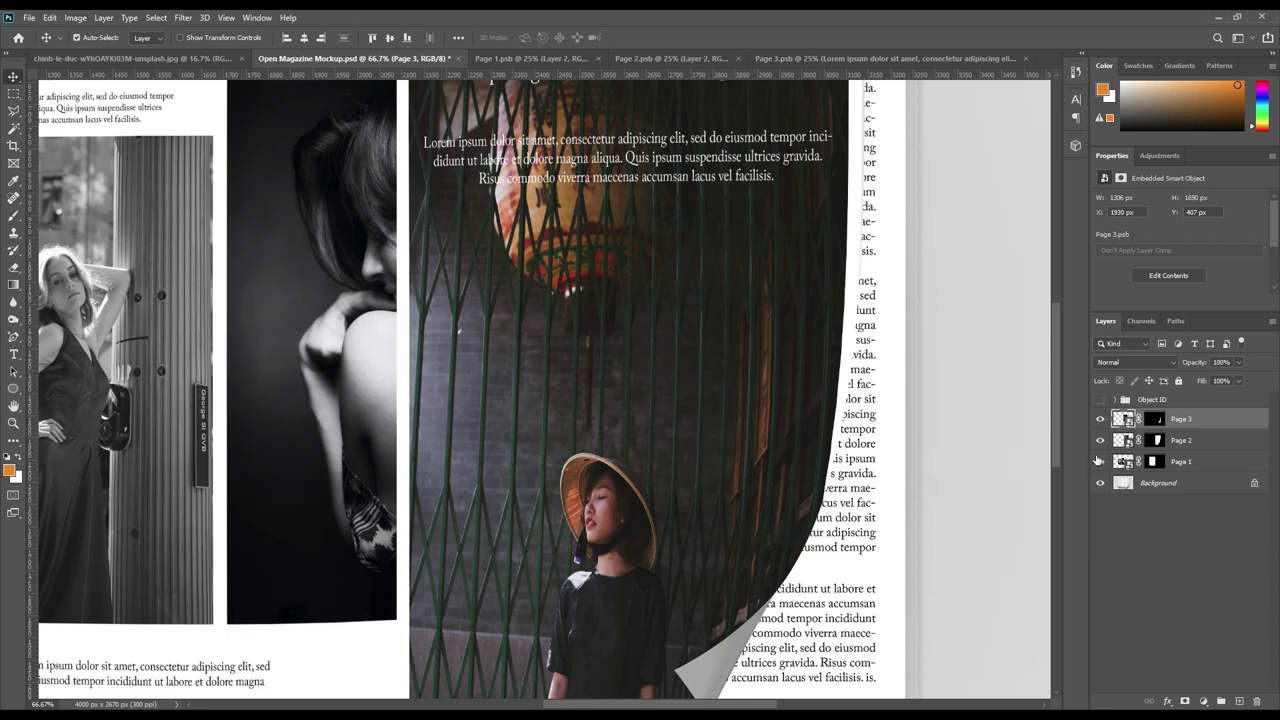
# Duplicate the Page 2 layer and hide the original Page 2.
pyautogui.keyDown('ctrl'); pyautogui.click(1184, 428); pyautogui.keyUp('ctrl')
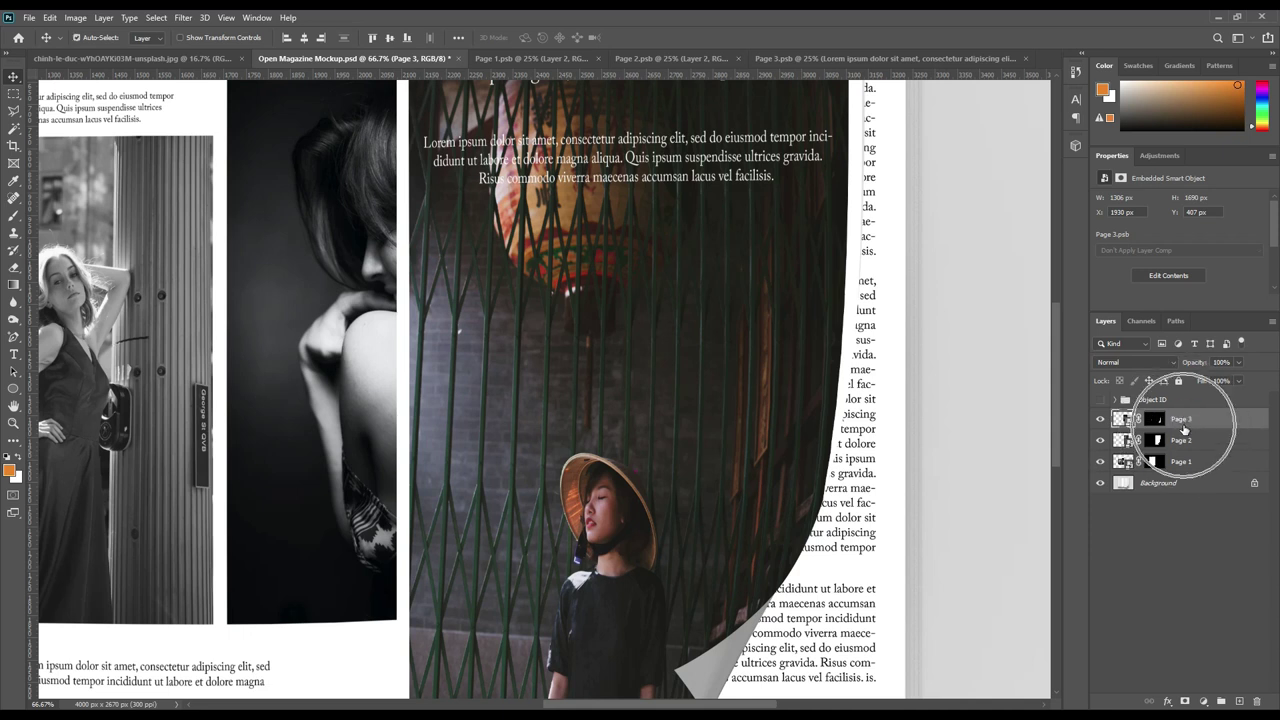
pyautogui.click(1100, 441)
pyautogui.click(1100, 441)
pyautogui.click(1190, 445)
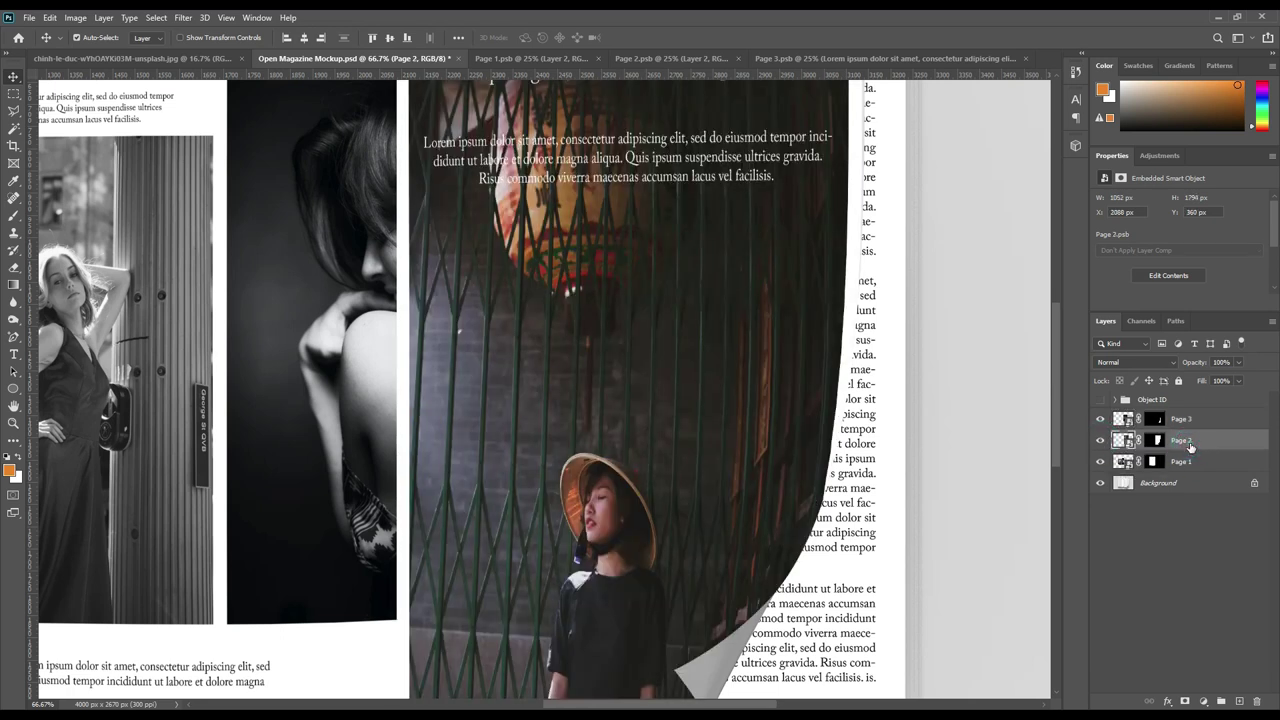
pyautogui.hotkey('ctrl', 'j')
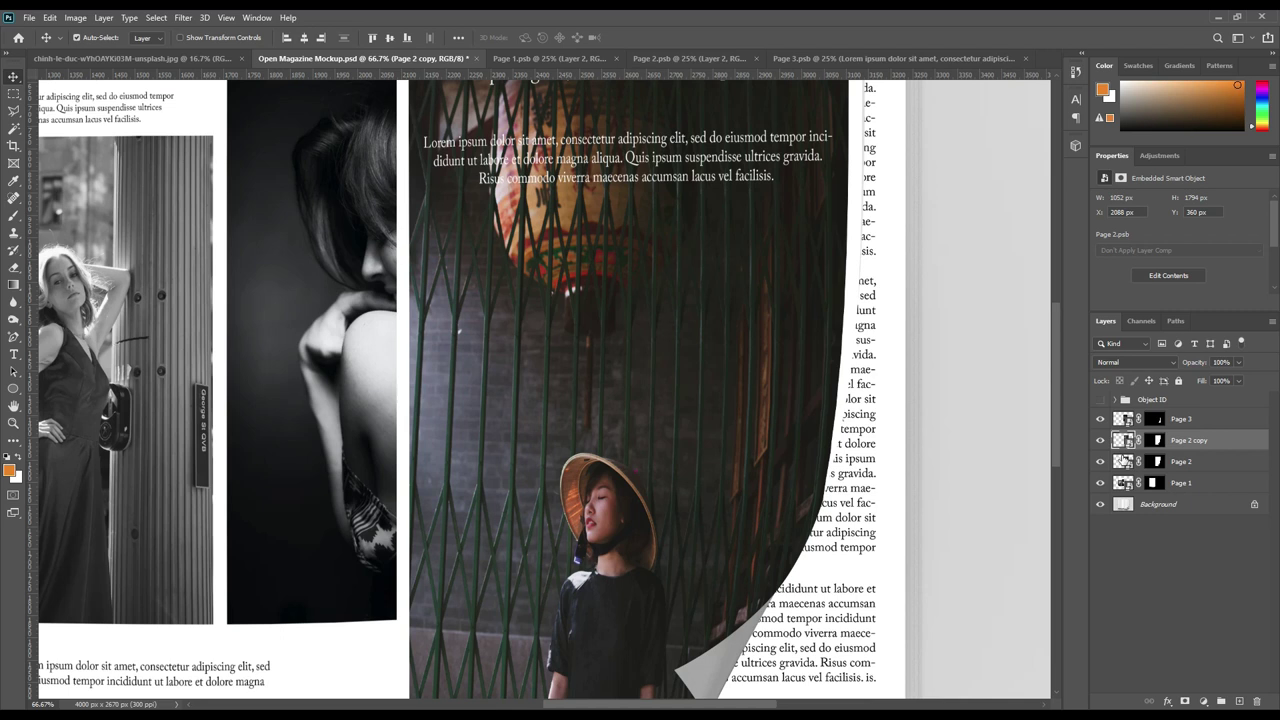
pyautogui.click(1100, 461)
# Delete the Page 2 copy's layer mask and begin a free transform on it.
pyautogui.rightClick(1157, 441)
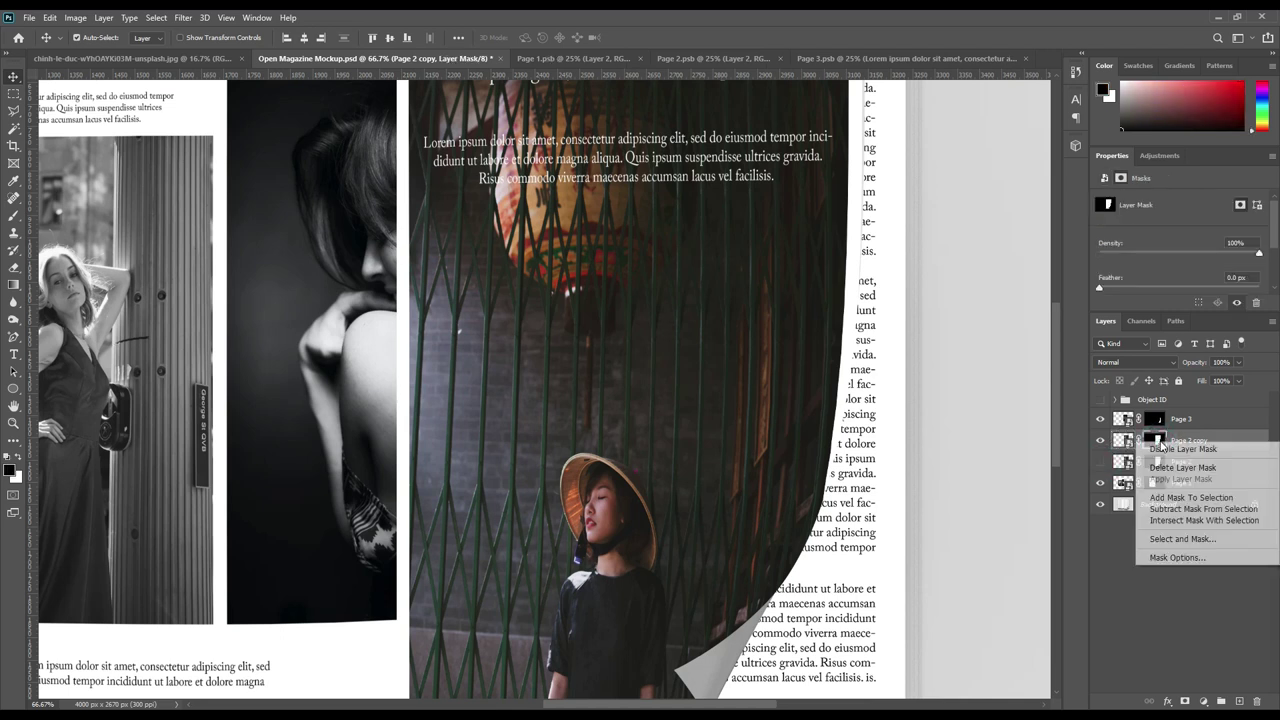
pyautogui.click(1181, 470)
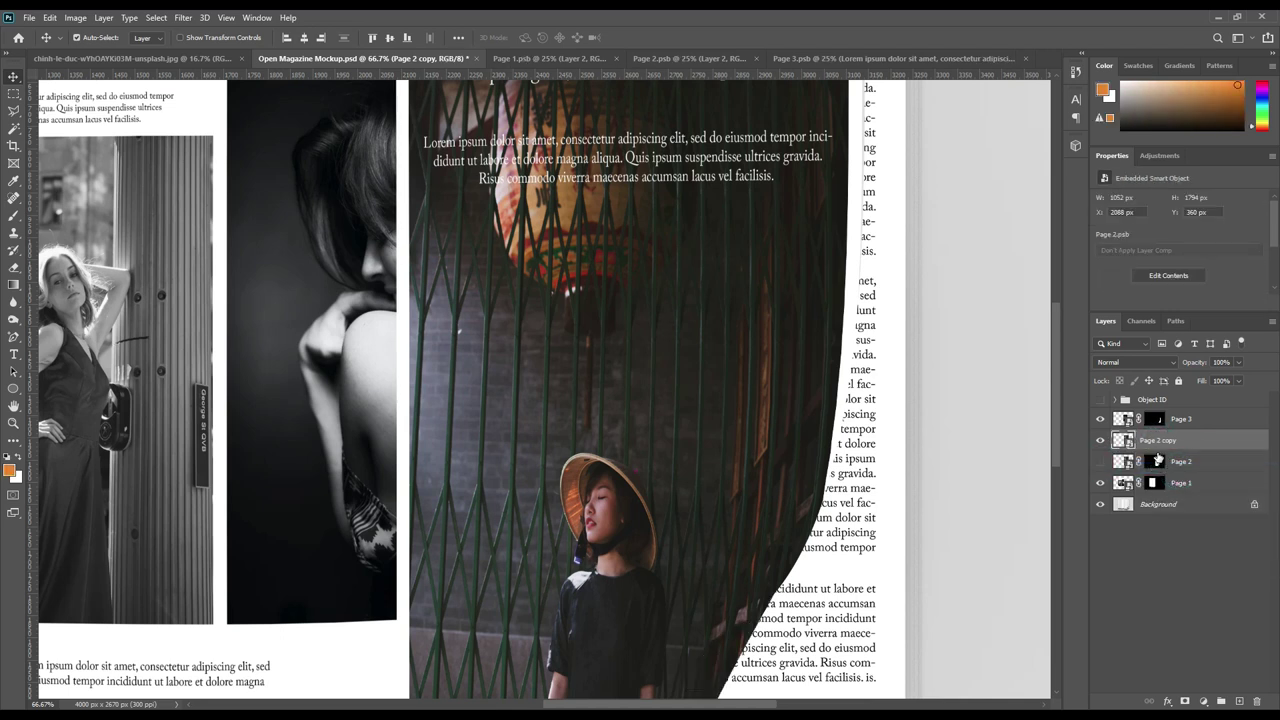
pyautogui.scroll(-2, 826, 405)
pyautogui.scroll(-1, 826, 405)
pyautogui.scroll(-1, 830, 405)
pyautogui.hotkey('ctrl', 't')
# Warp the Page 2 copy so its bottom corner curls up, and apply the warp.
pyautogui.rightClick(708, 364)
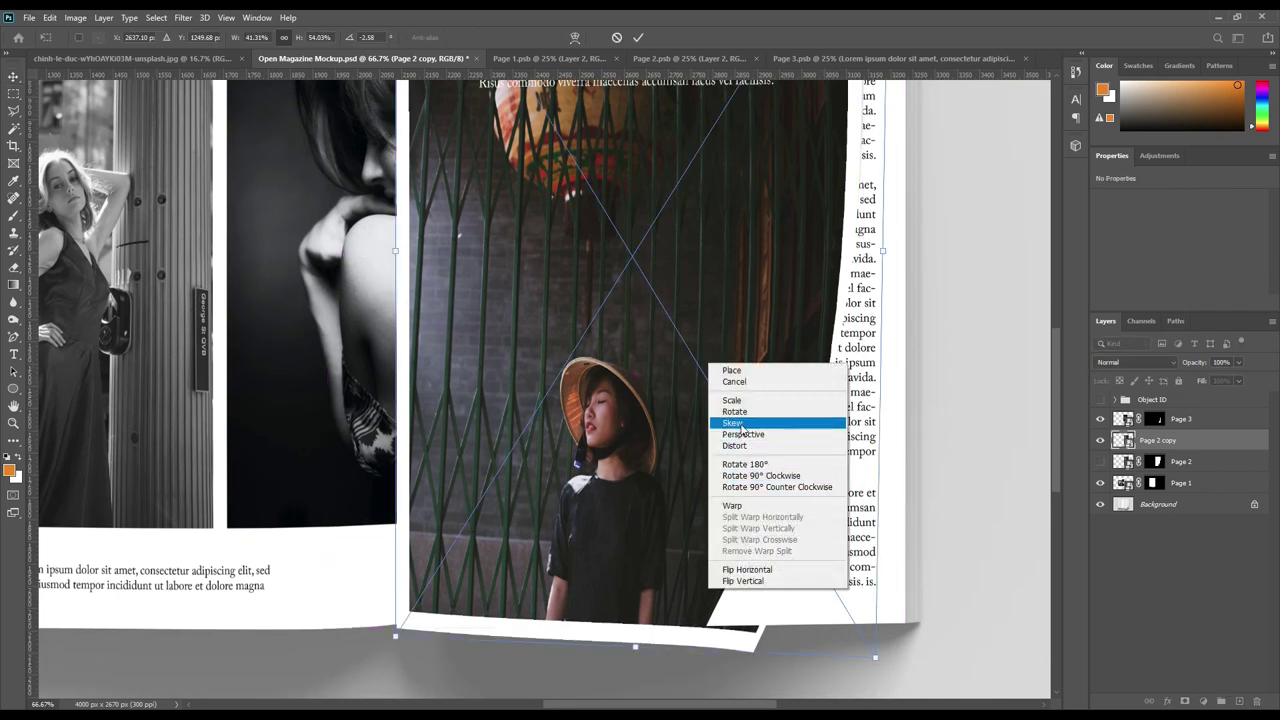
pyautogui.click(734, 505)
pyautogui.moveTo(754, 652); pyautogui.dragTo(706, 640)
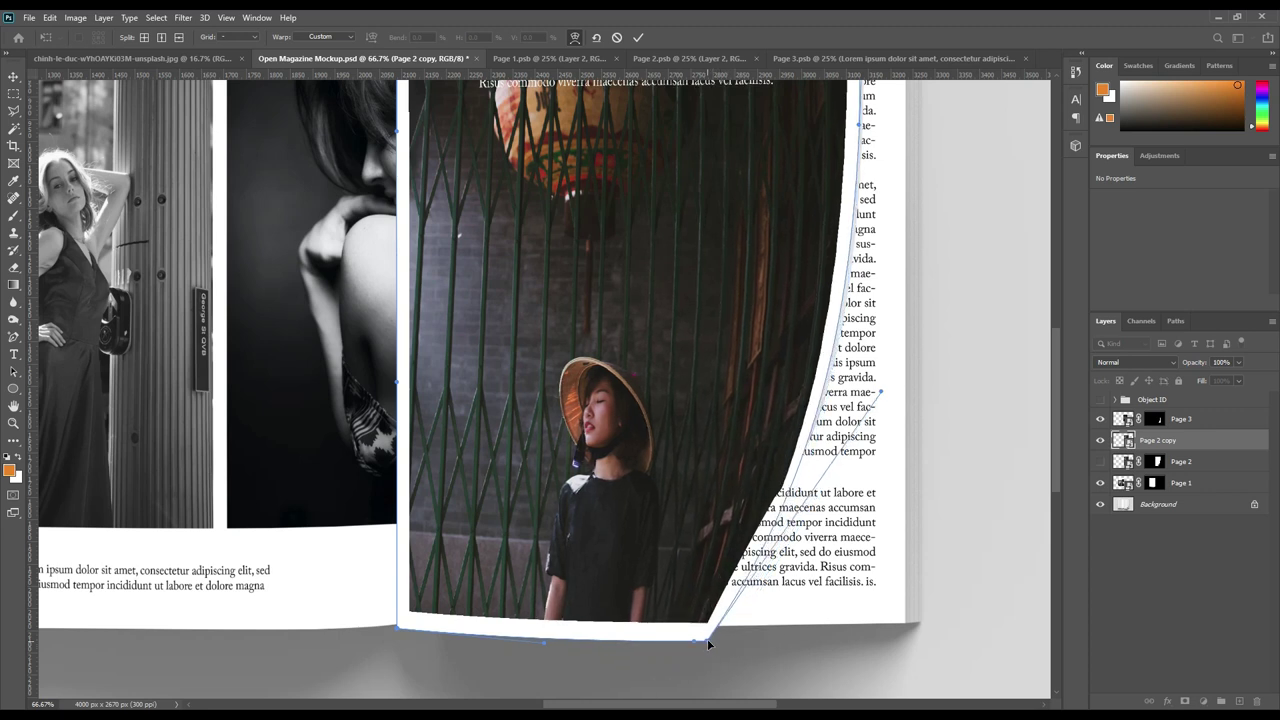
pyautogui.moveTo(881, 394); pyautogui.dragTo(895, 400)
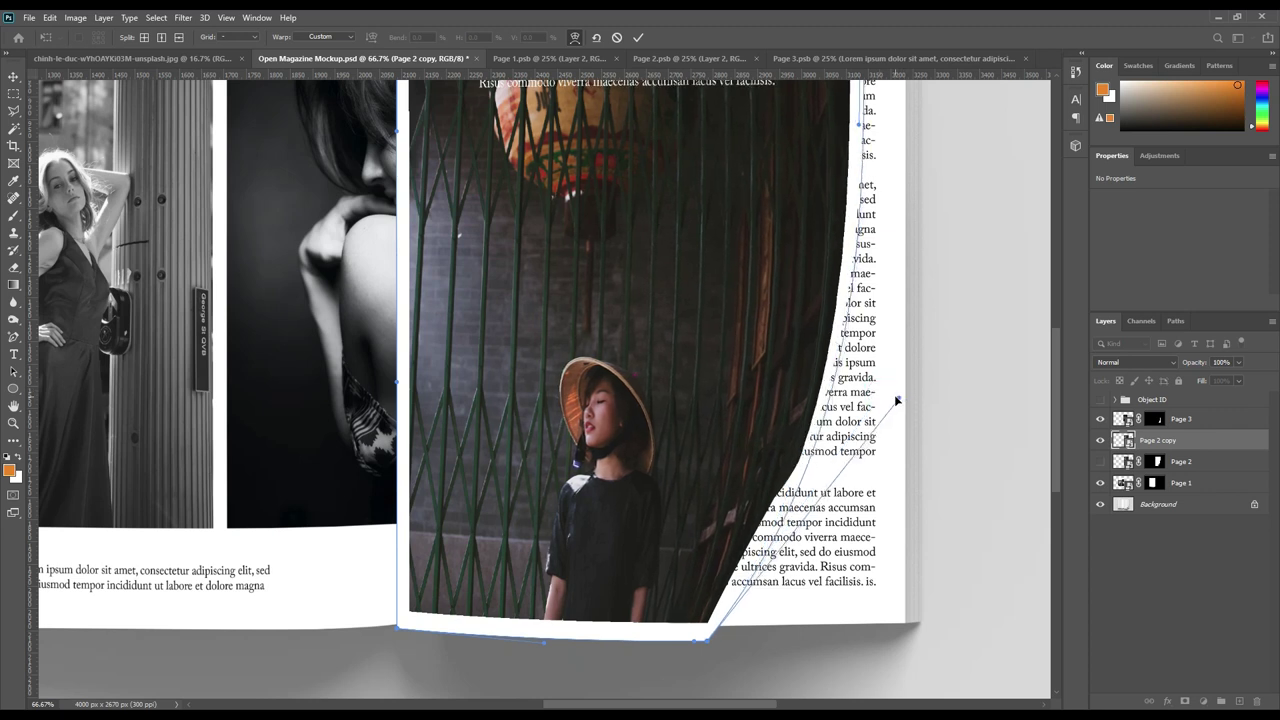
pyautogui.moveTo(758, 400); pyautogui.dragTo(756, 400)
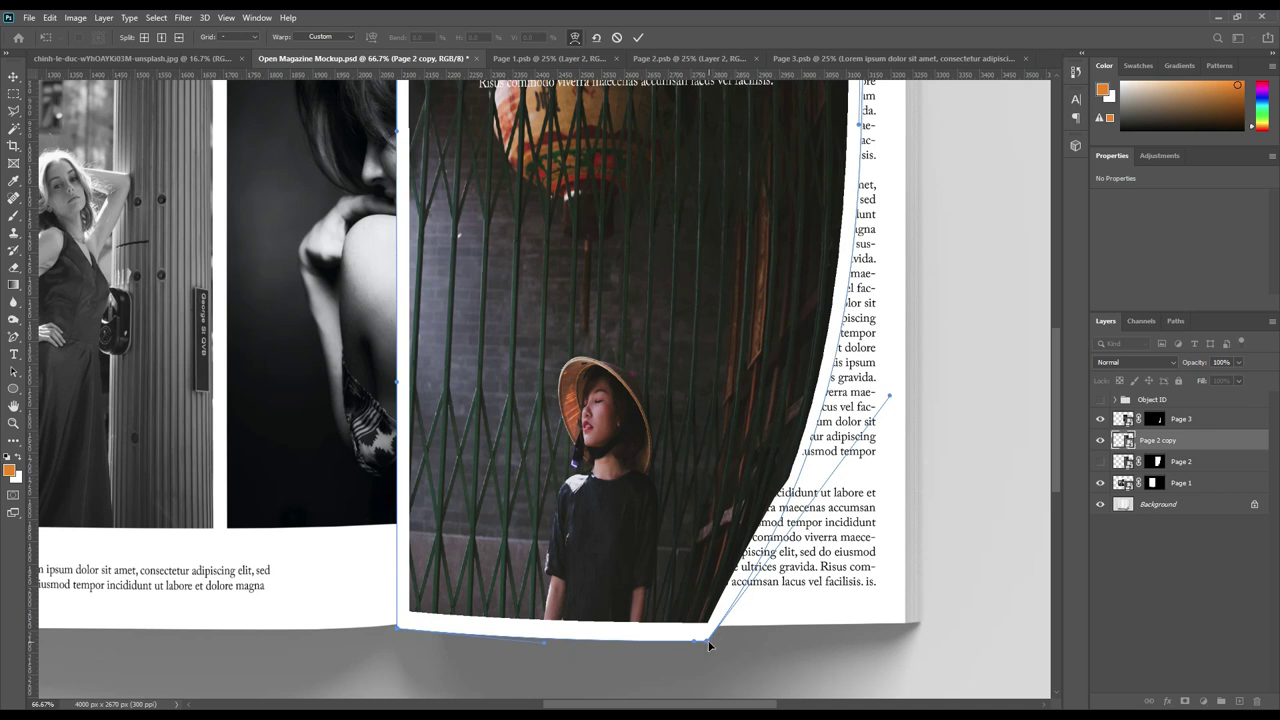
pyautogui.moveTo(707, 644); pyautogui.dragTo(704, 706)
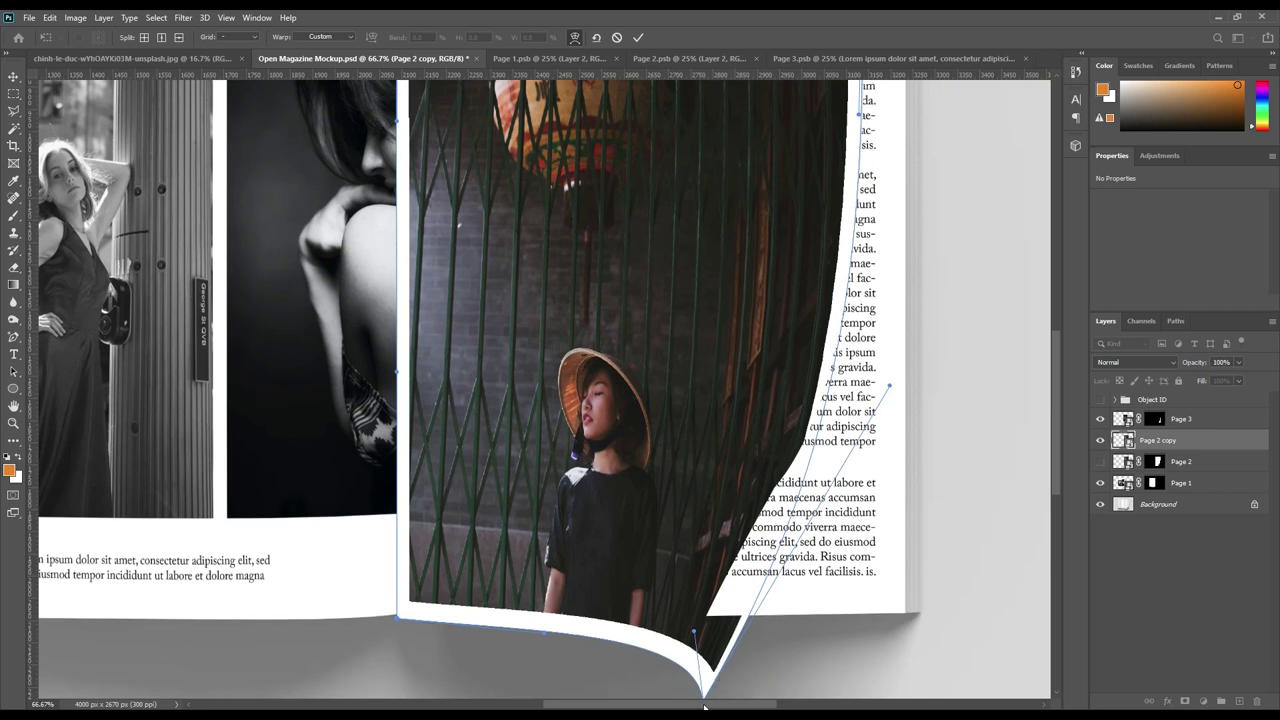
pyautogui.click(638, 37)
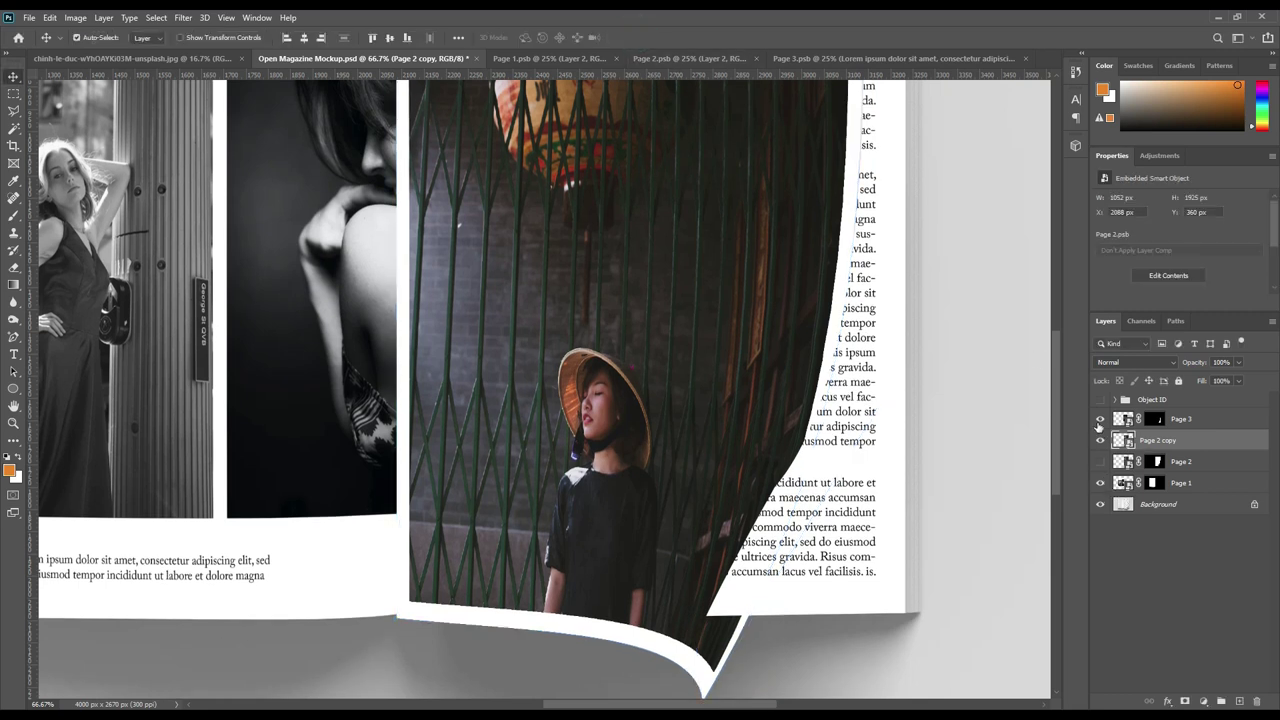
# Hide Page 3 and Page 1, and set the Page 2 copy to Multiply at 62% opacity.
pyautogui.click(1100, 419)
pyautogui.click(1101, 483)
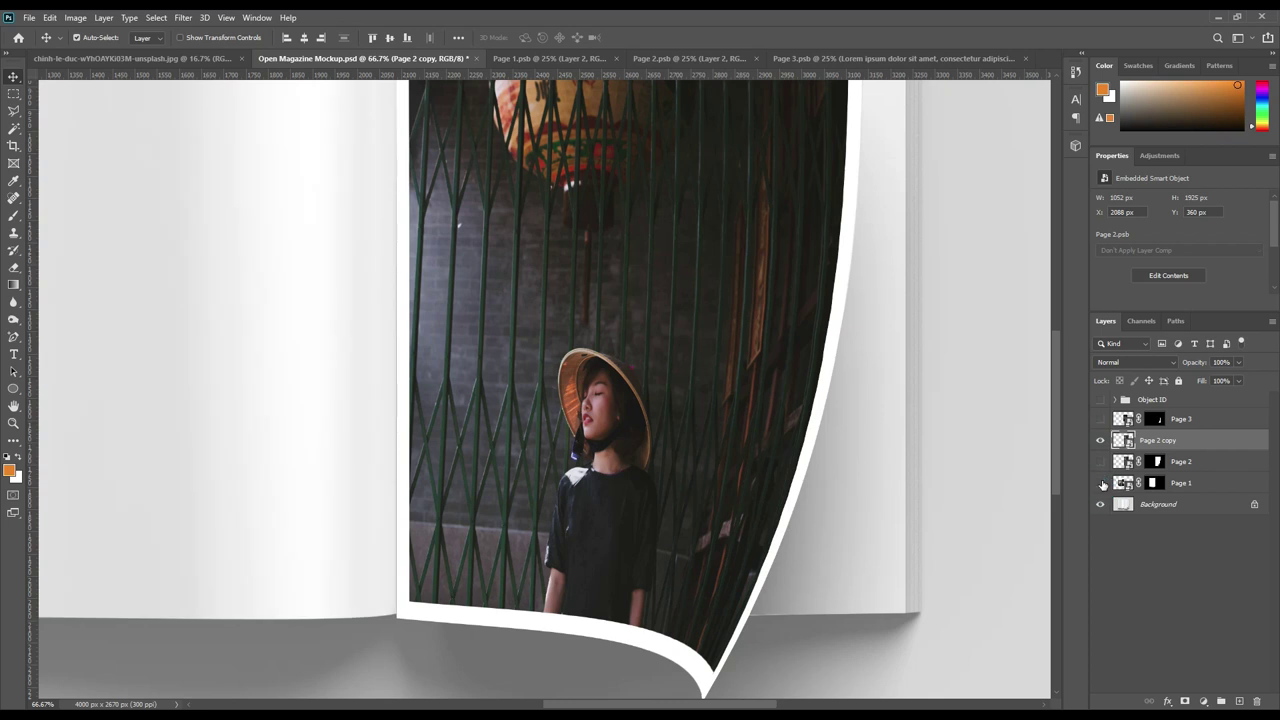
pyautogui.click(1165, 363)
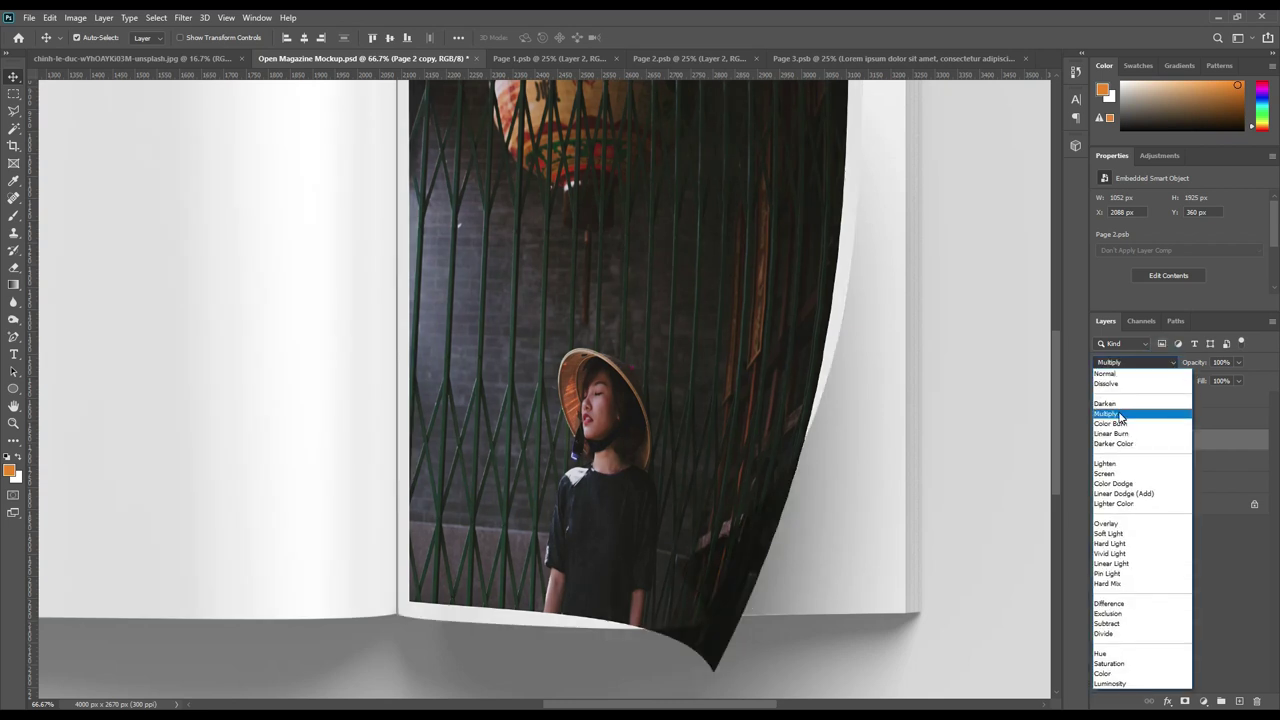
pyautogui.click(1120, 413)
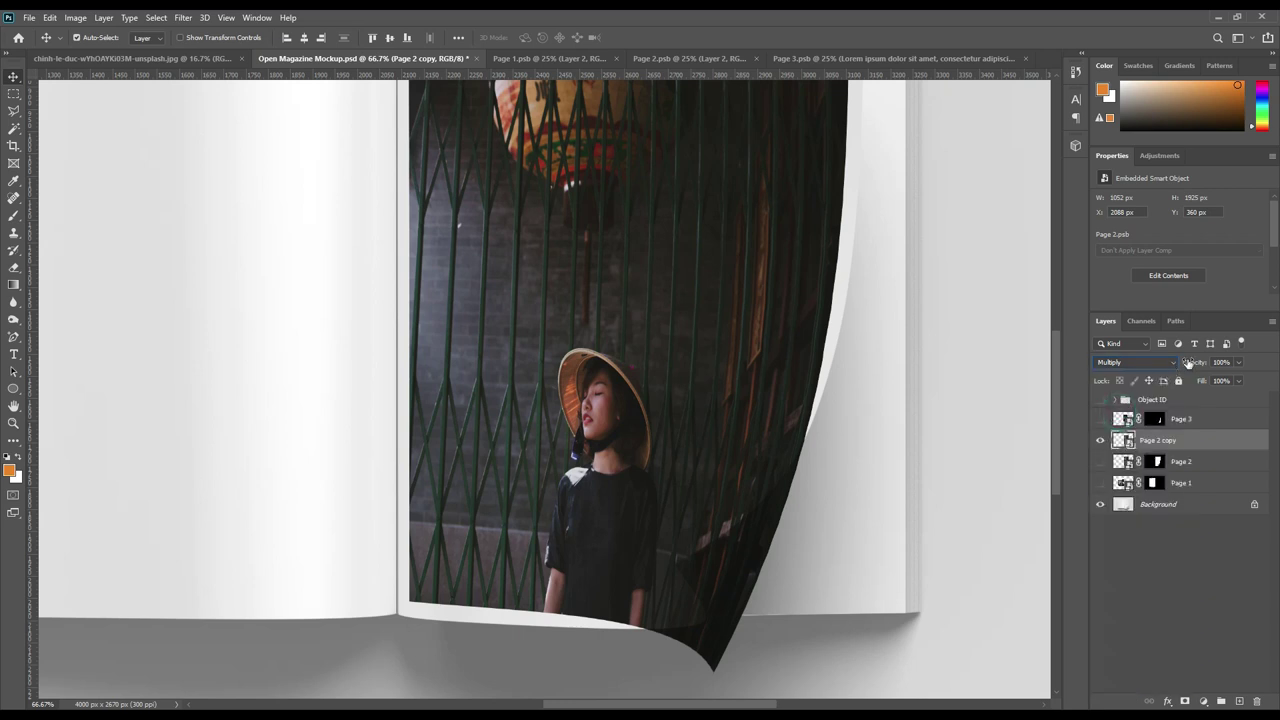
pyautogui.moveTo(1196, 362); pyautogui.dragTo(1178, 366)
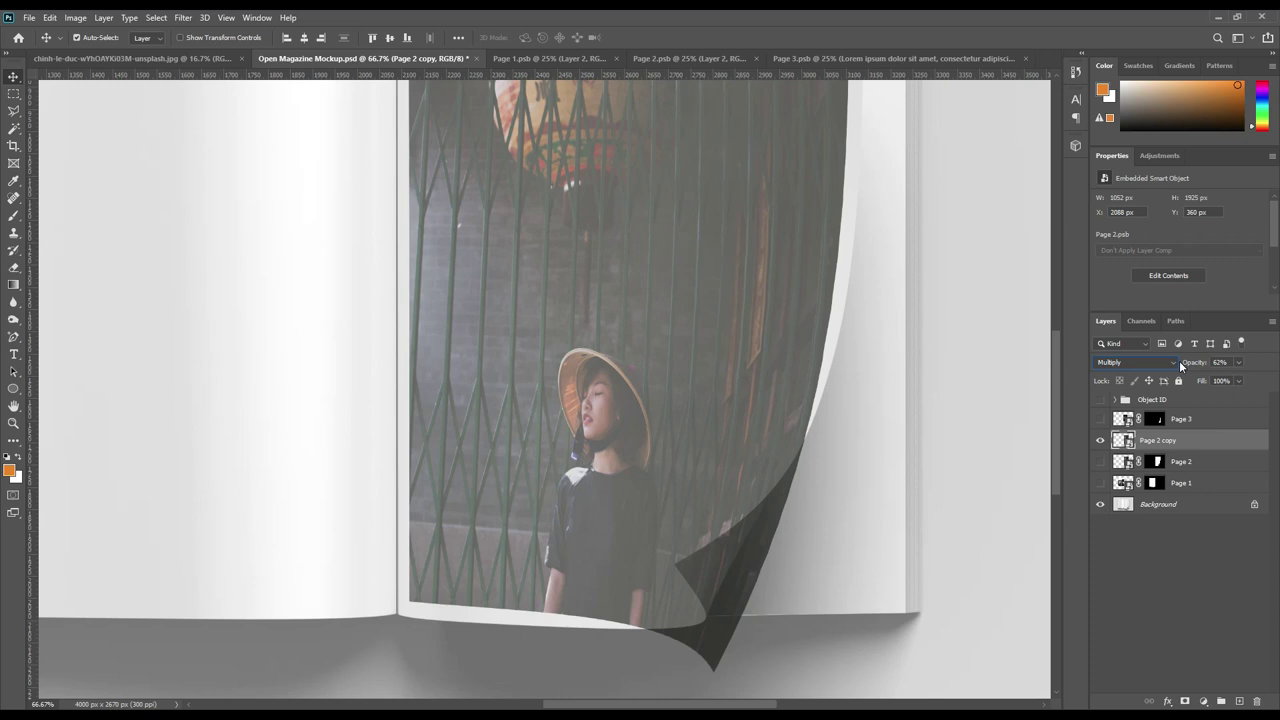
pyautogui.press('ctrl')
# Rewarp the Page 2 copy, lifting the bottom edge and folding the curled corner lower.
pyautogui.hotkey('ctrl', 't')
pyautogui.rightClick(664, 424)
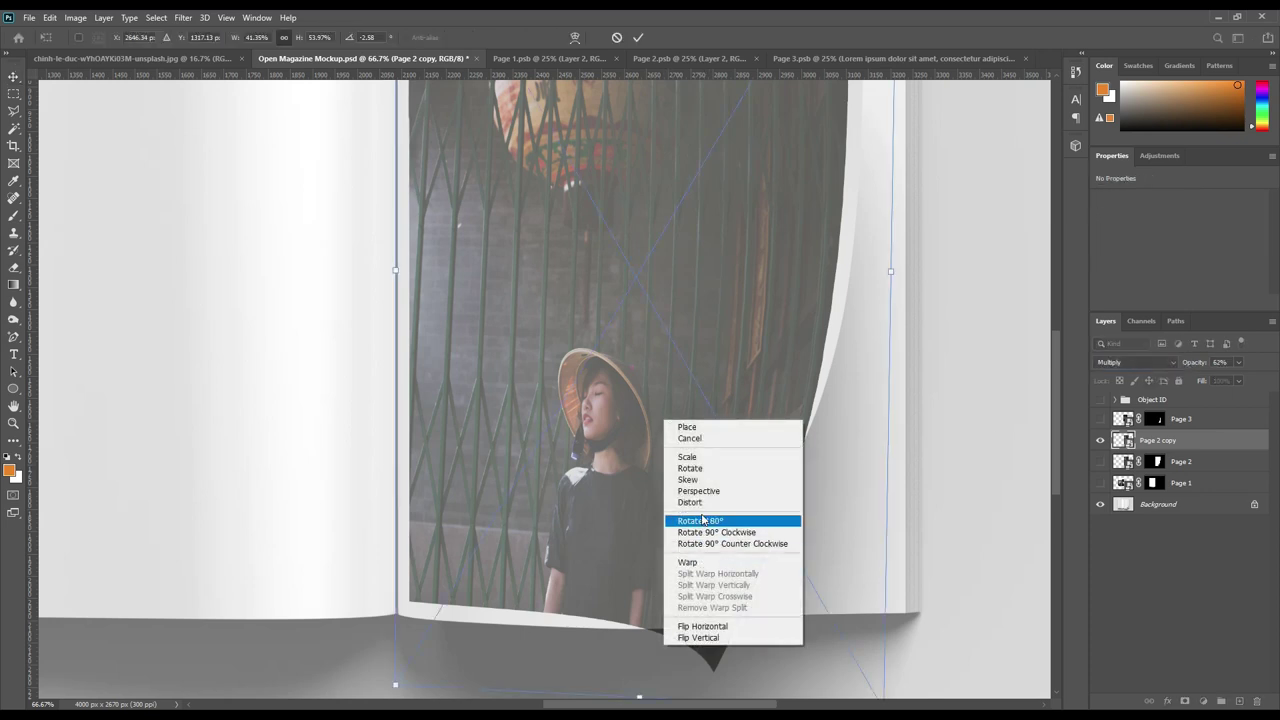
pyautogui.click(700, 563)
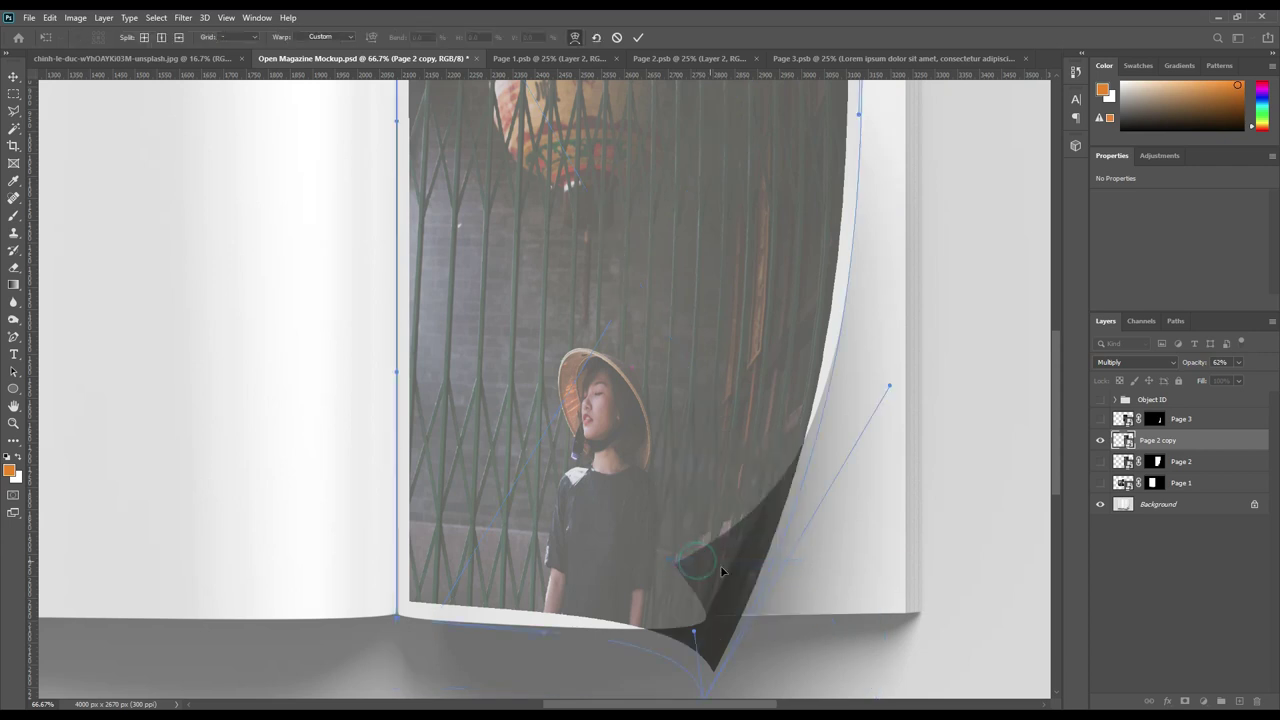
pyautogui.click(702, 697)
pyautogui.moveTo(704, 688)
pyautogui.mouseDown()
pyautogui.moveTo(728, 545)
pyautogui.moveTo(686, 497)
pyautogui.moveTo(675, 506)
pyautogui.mouseUp()
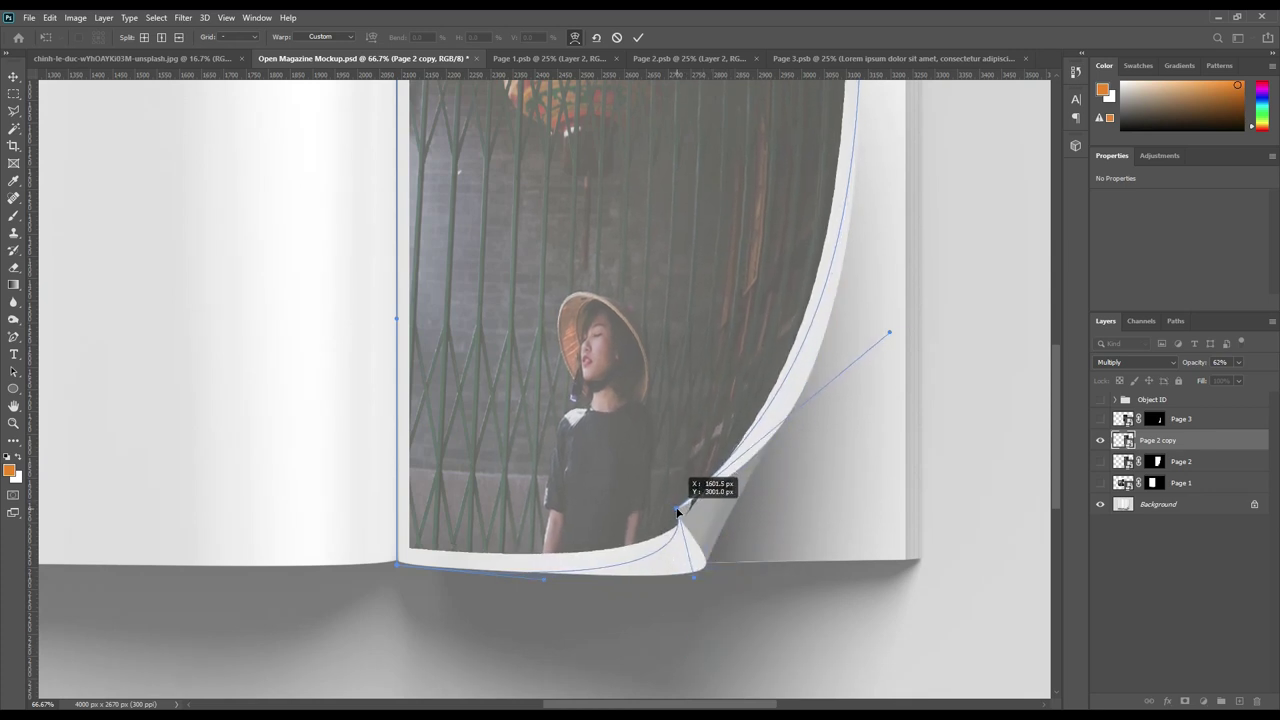
pyautogui.moveTo(675, 507); pyautogui.dragTo(677, 508)
pyautogui.moveTo(889, 336); pyautogui.dragTo(900, 426)
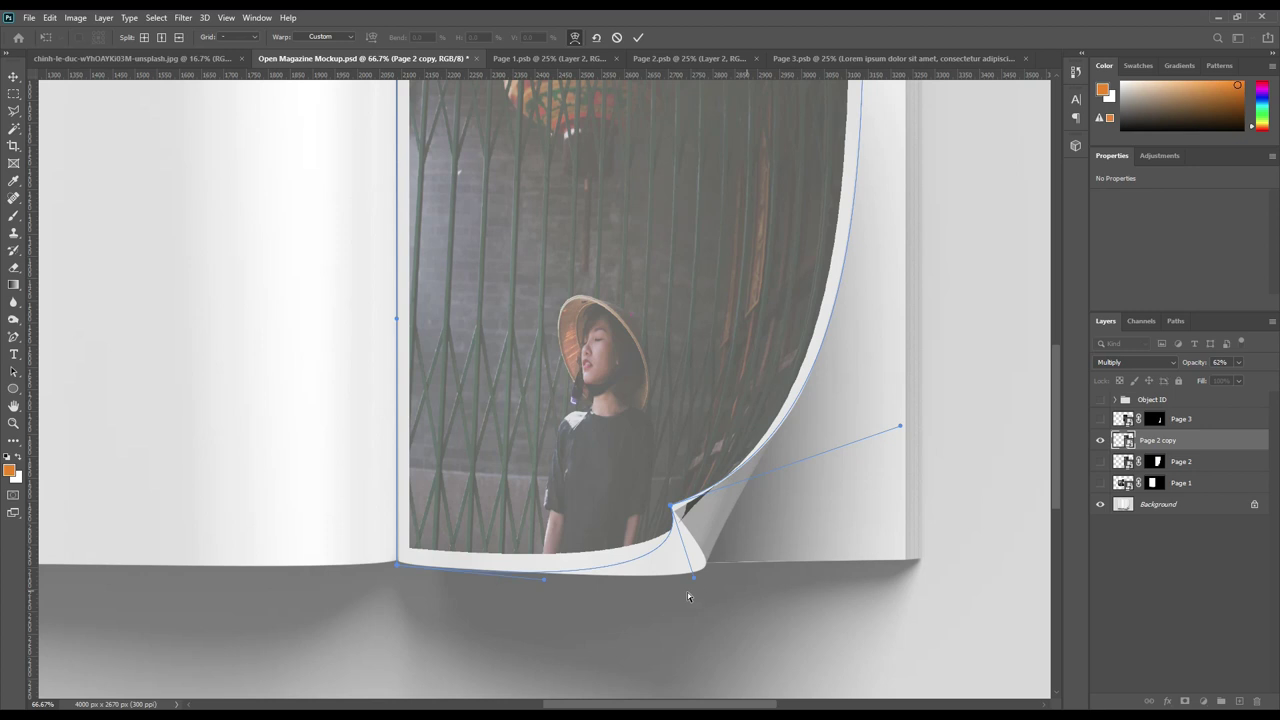
pyautogui.moveTo(707, 582)
pyautogui.mouseDown()
pyautogui.moveTo(767, 627)
pyautogui.moveTo(826, 609)
pyautogui.moveTo(827, 592)
pyautogui.moveTo(818, 613)
pyautogui.mouseUp()
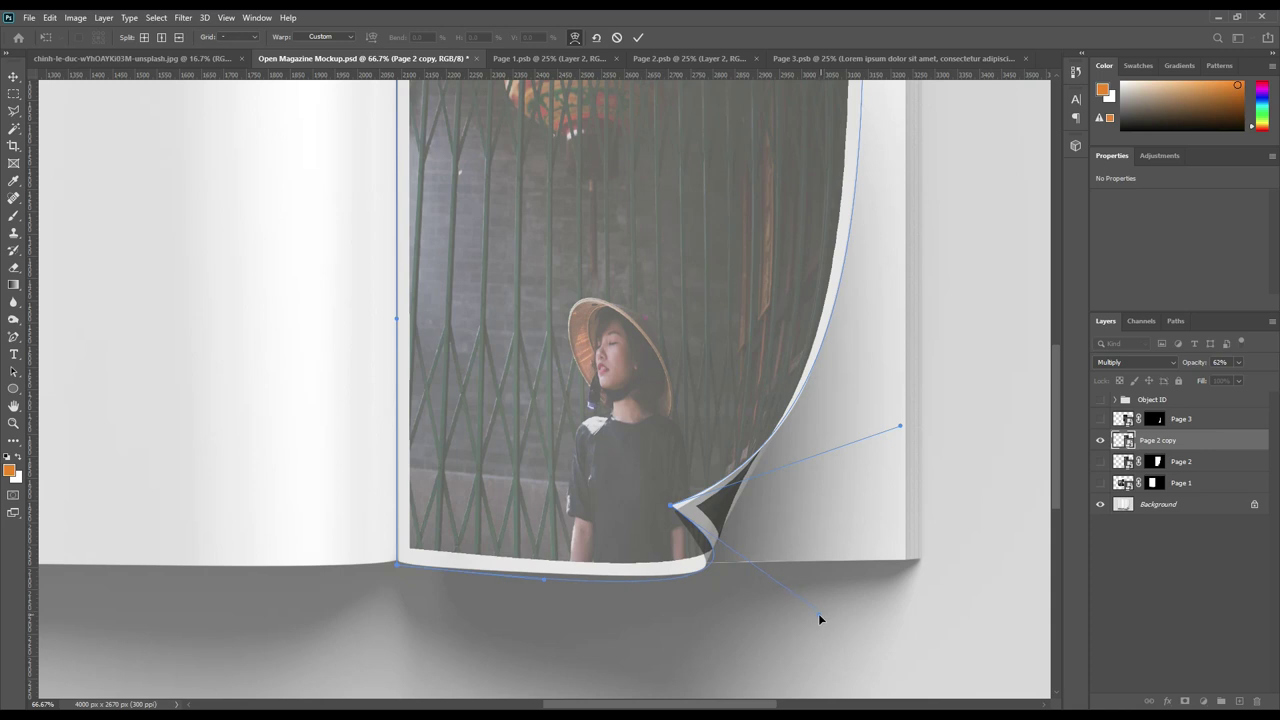
# Smooth the page's bottom edge, apply the warp, and load the Page 3 and Page 2 mask outlines.
pyautogui.moveTo(584, 546); pyautogui.dragTo(582, 541)
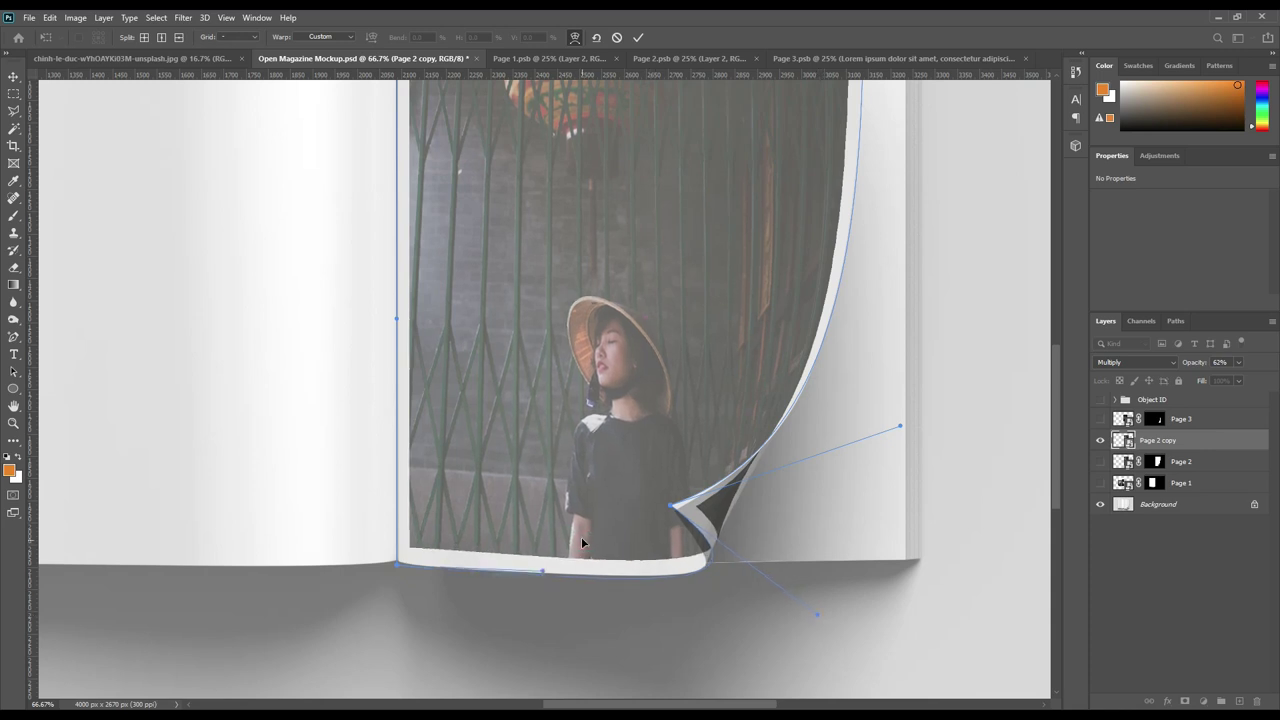
pyautogui.moveTo(541, 573); pyautogui.dragTo(541, 578)
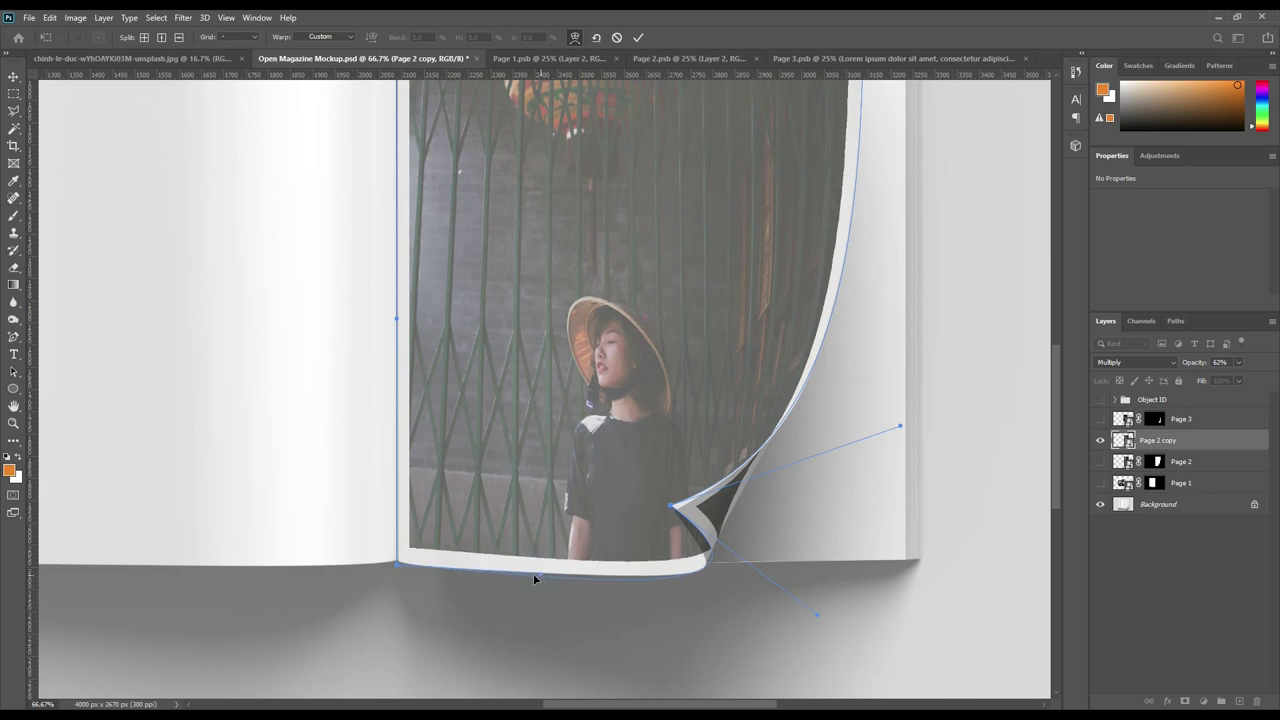
pyautogui.moveTo(471, 541); pyautogui.dragTo(472, 539)
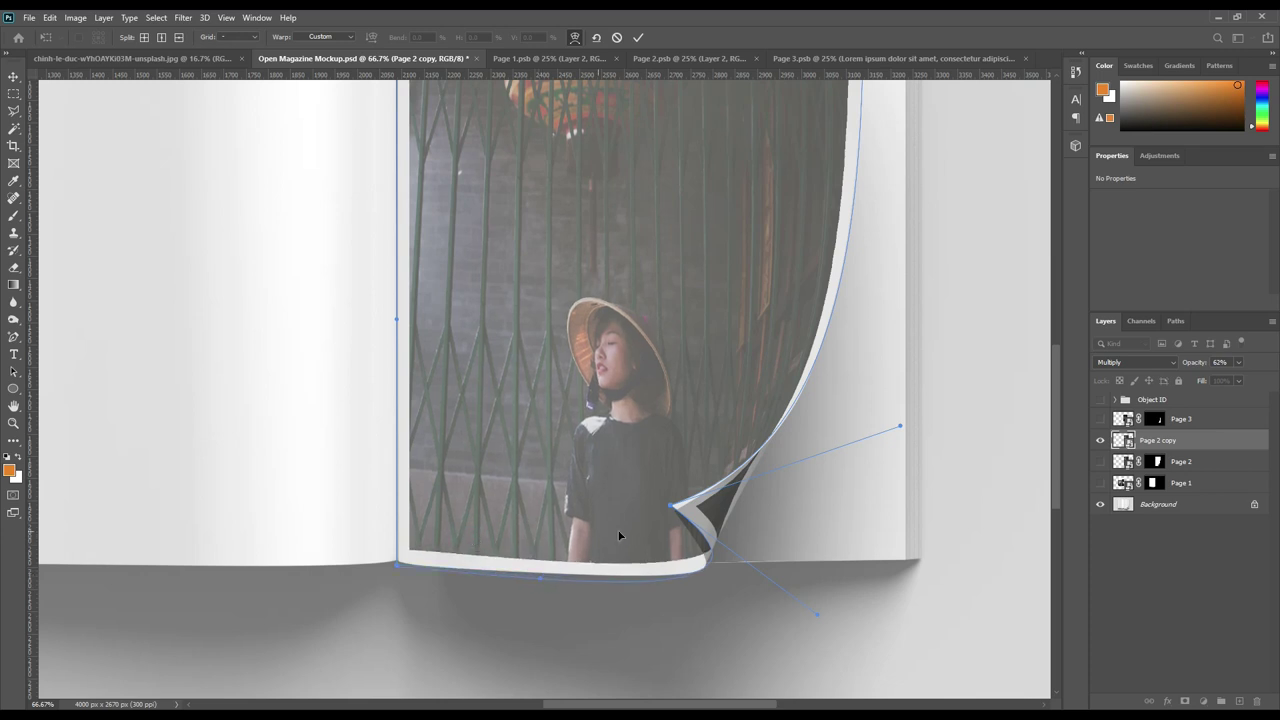
pyautogui.moveTo(645, 536); pyautogui.dragTo(643, 536)
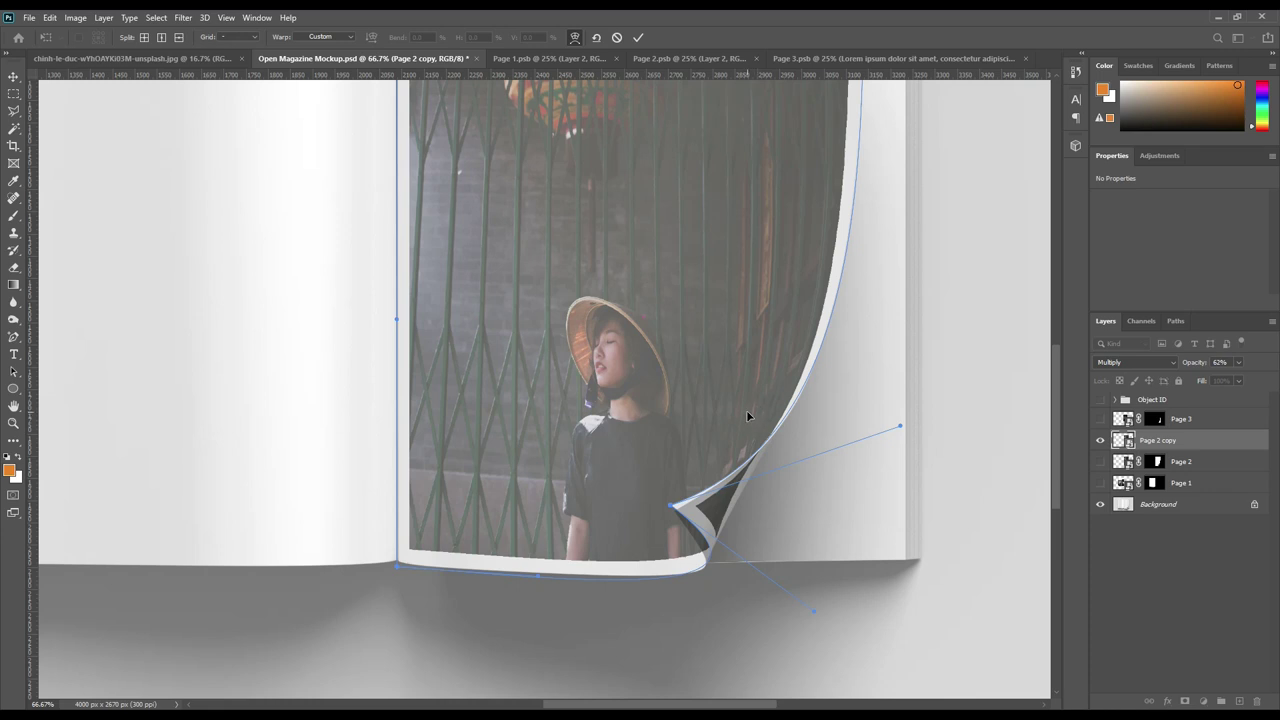
pyautogui.click(638, 37)
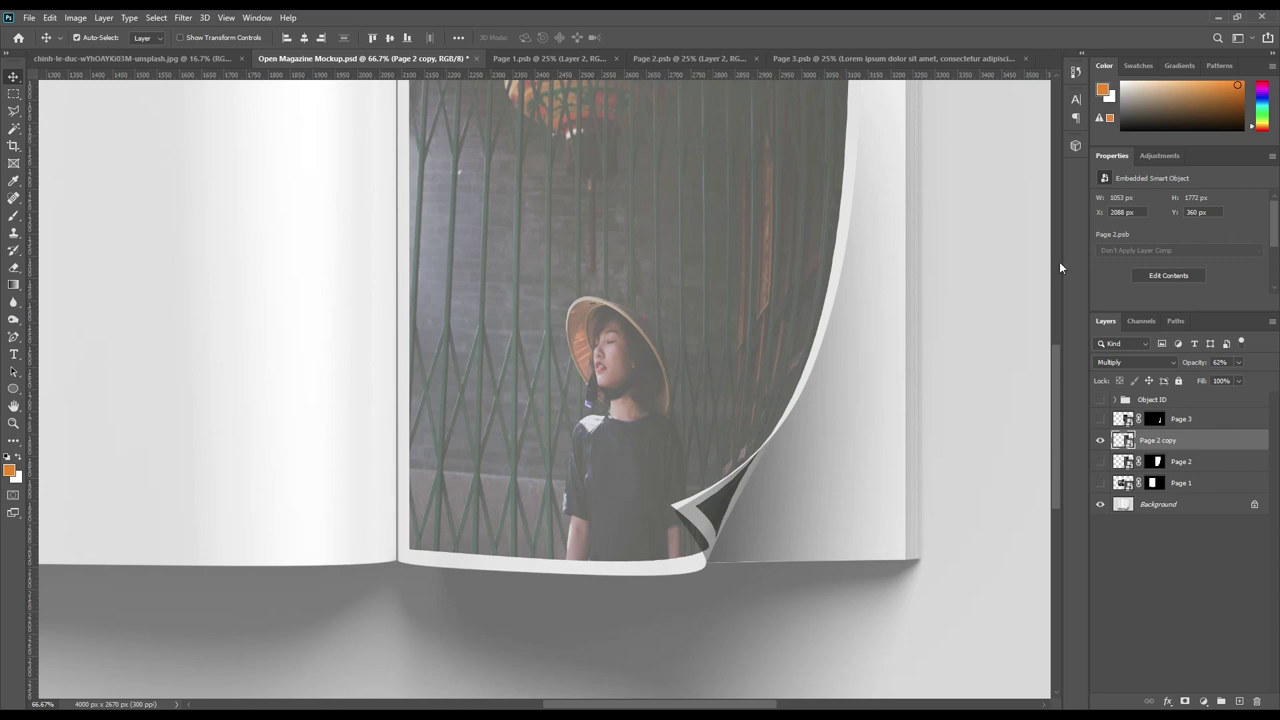
pyautogui.keyDown('ctrl'); pyautogui.click(1155, 420); pyautogui.keyUp('ctrl')
pyautogui.keyDown('ctrl'); pyautogui.click(1155, 461); pyautogui.keyUp('ctrl')
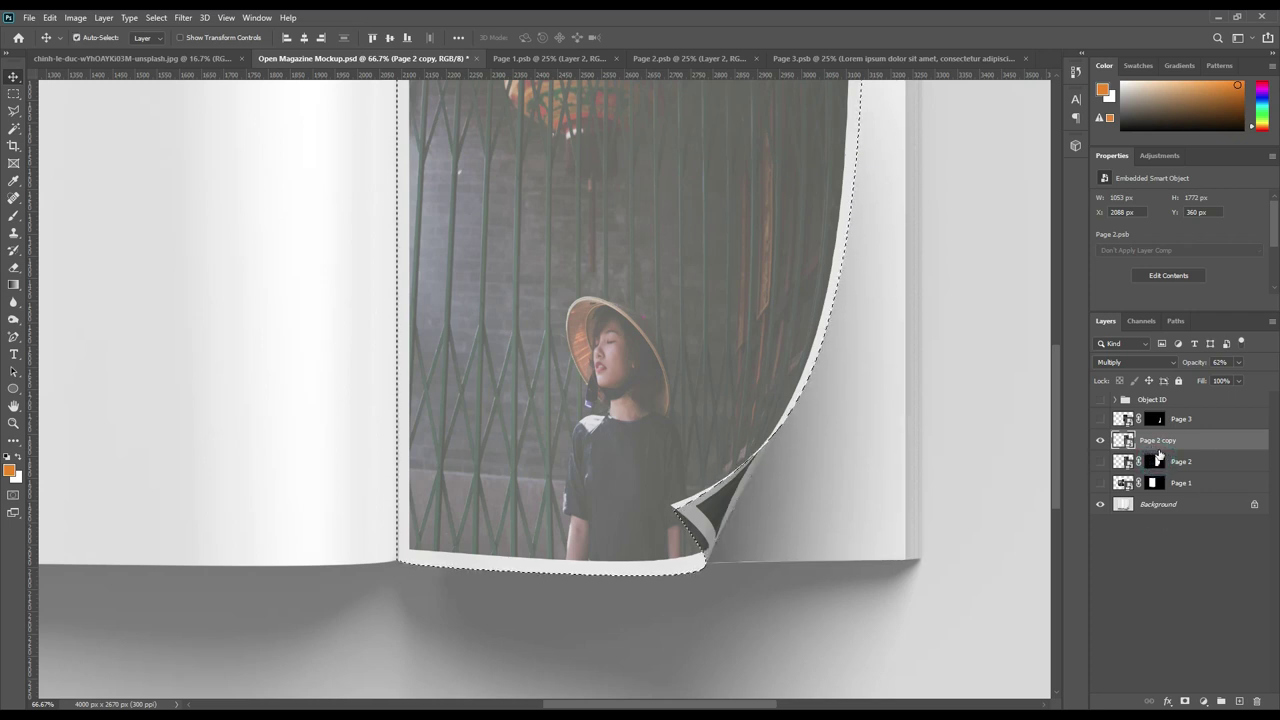
# Deselect, then rewarp the Page 2 copy to tighten its curled corner and bottom curve.
pyautogui.hotkey('ctrl', 'd')
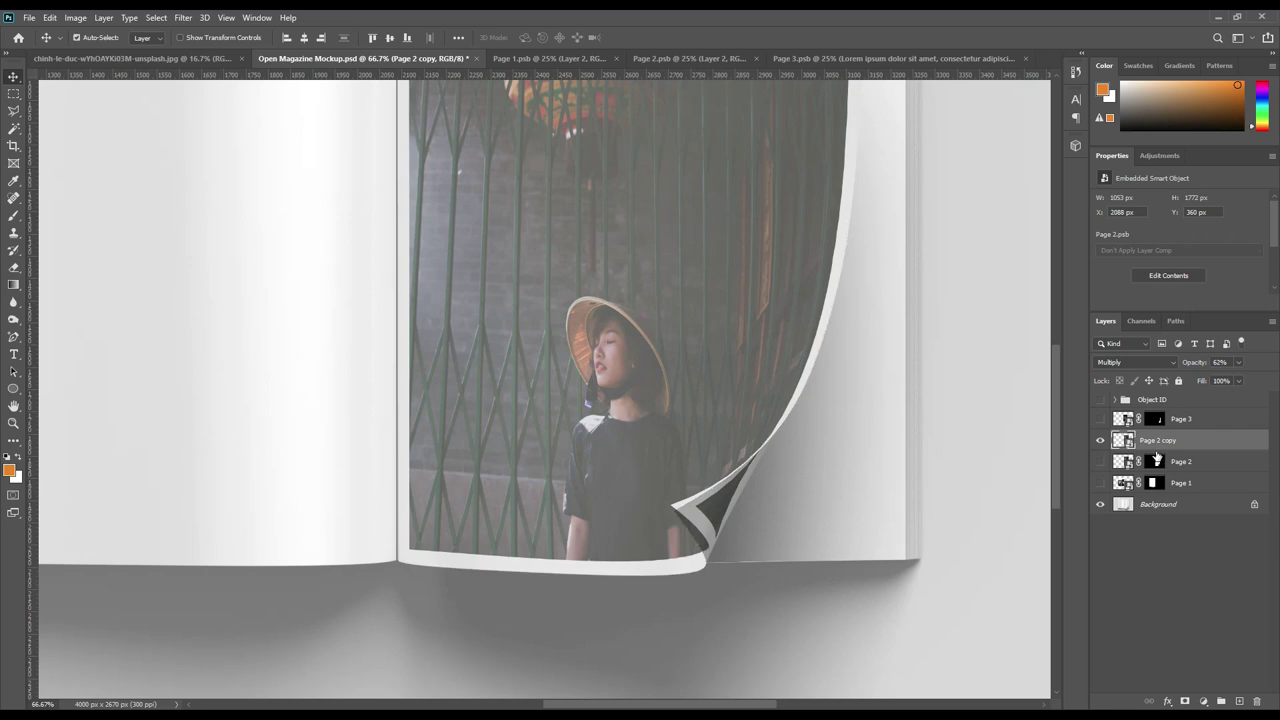
pyautogui.hotkey('ctrl', 't')
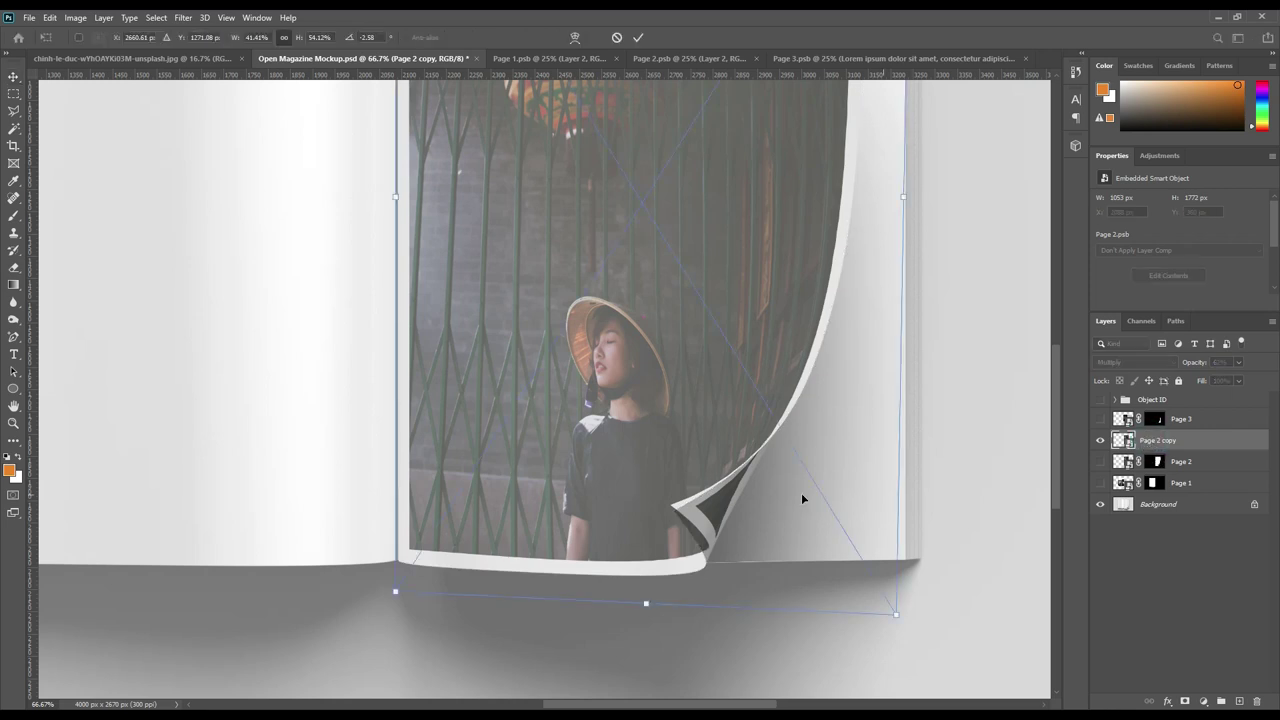
pyautogui.rightClick(700, 476)
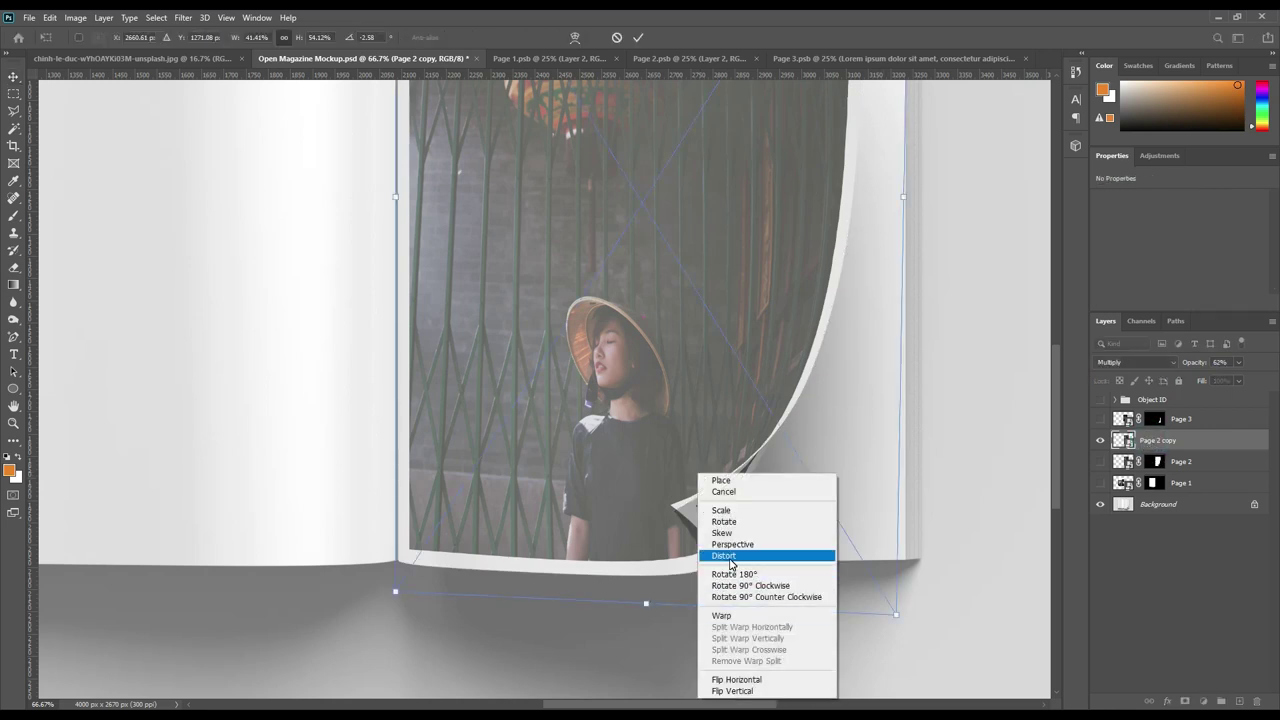
pyautogui.click(721, 615)
pyautogui.moveTo(673, 510); pyautogui.dragTo(681, 515)
pyautogui.moveTo(679, 515); pyautogui.dragTo(677, 513)
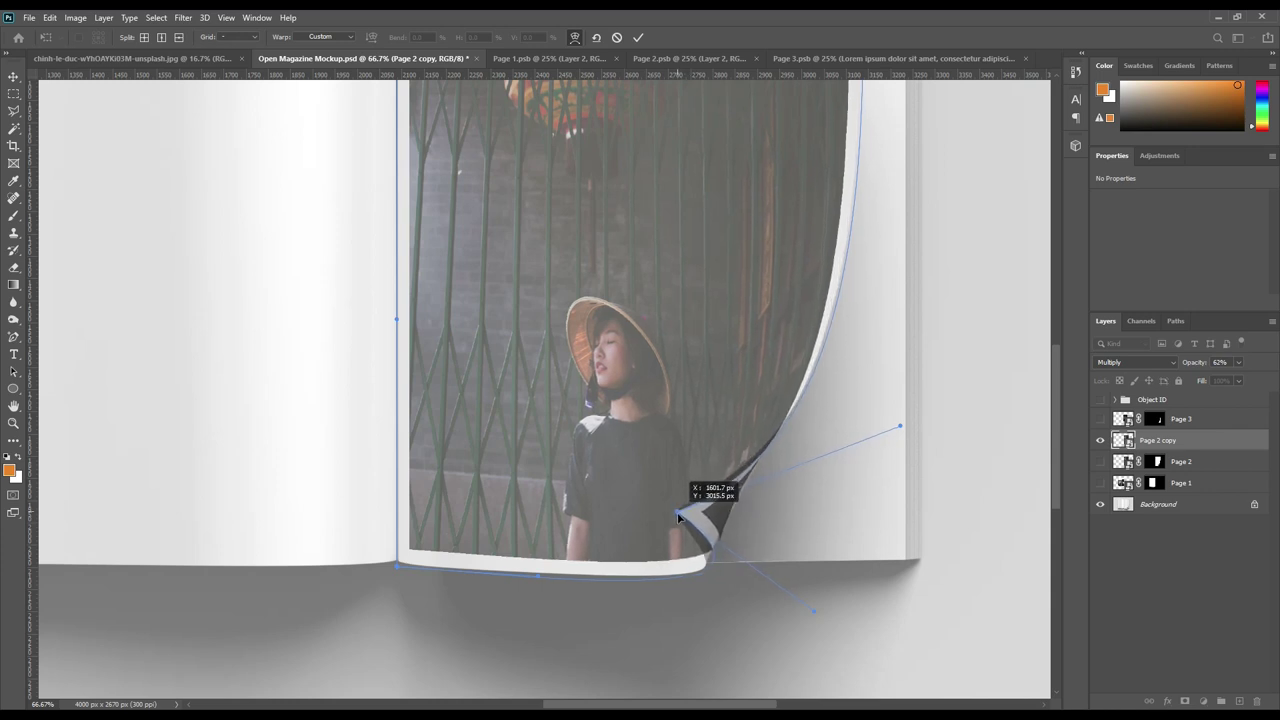
pyautogui.moveTo(677, 513); pyautogui.dragTo(678, 511)
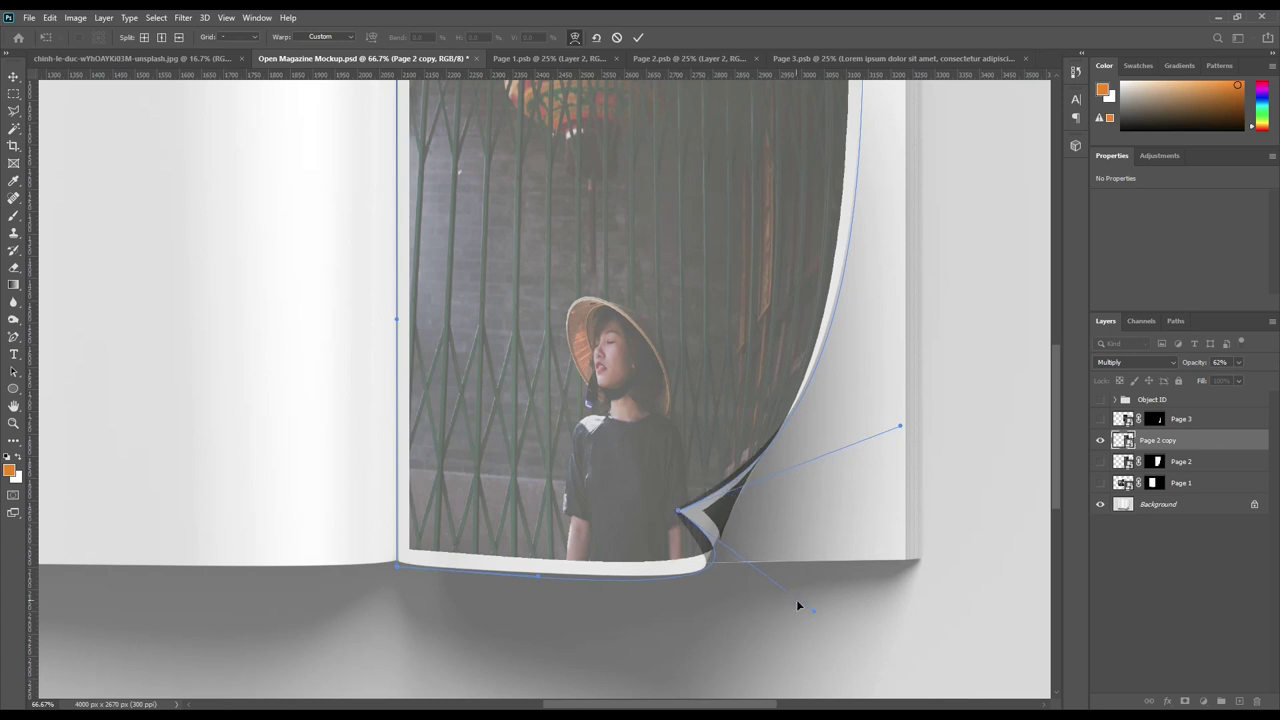
pyautogui.moveTo(802, 605); pyautogui.dragTo(790, 620)
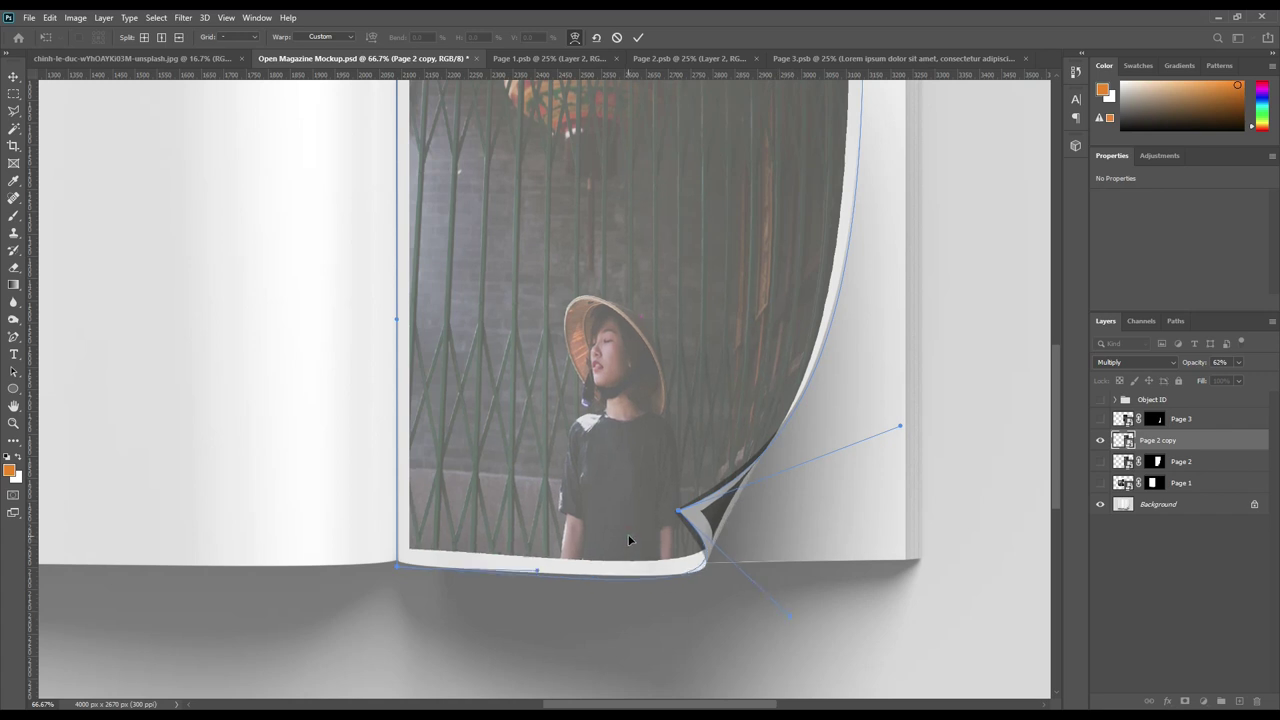
pyautogui.moveTo(795, 617); pyautogui.dragTo(803, 619)
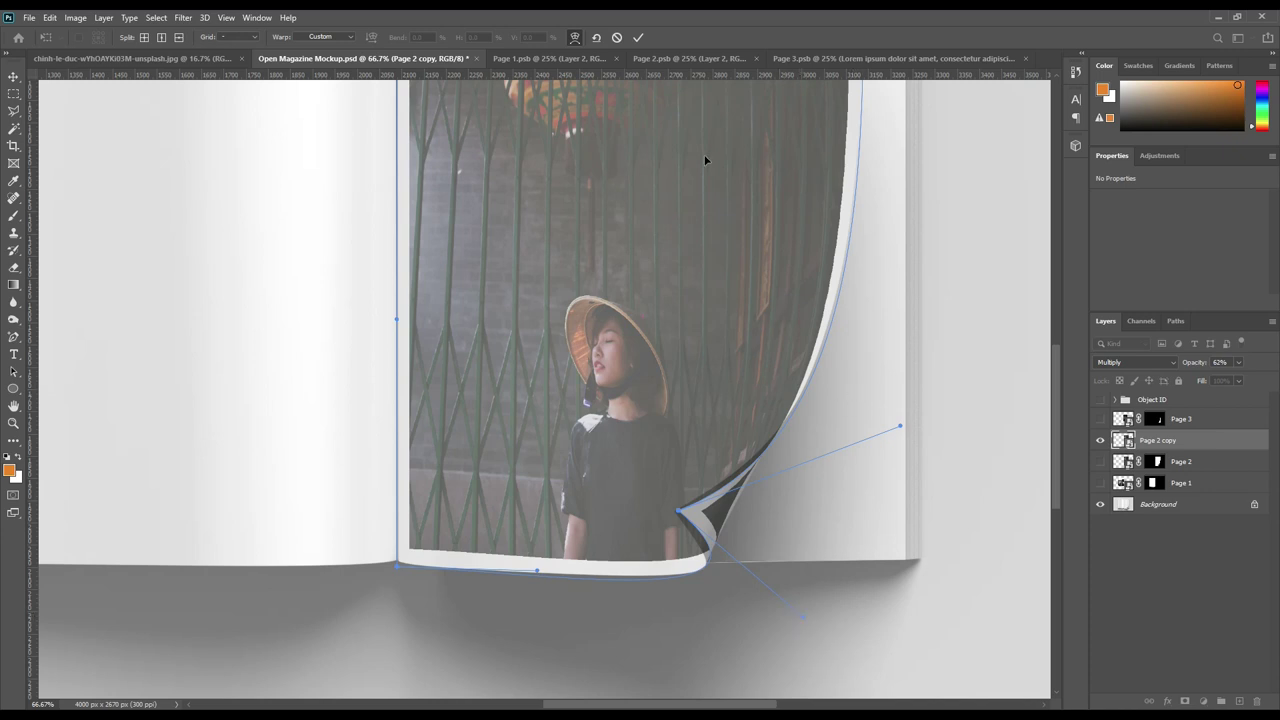
pyautogui.click(639, 37)
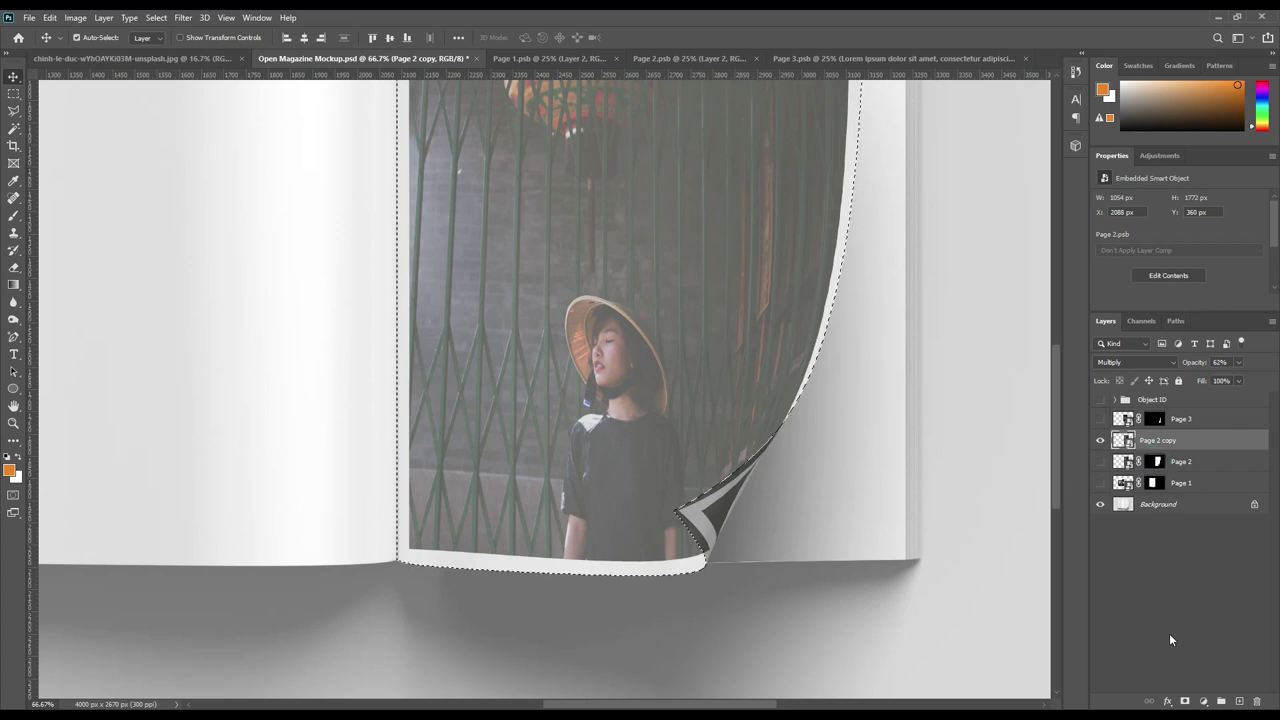
# Mask the Page 2 copy, delete the original Page 2, and show Pages 3 and 1 again.
pyautogui.click(1183, 701)
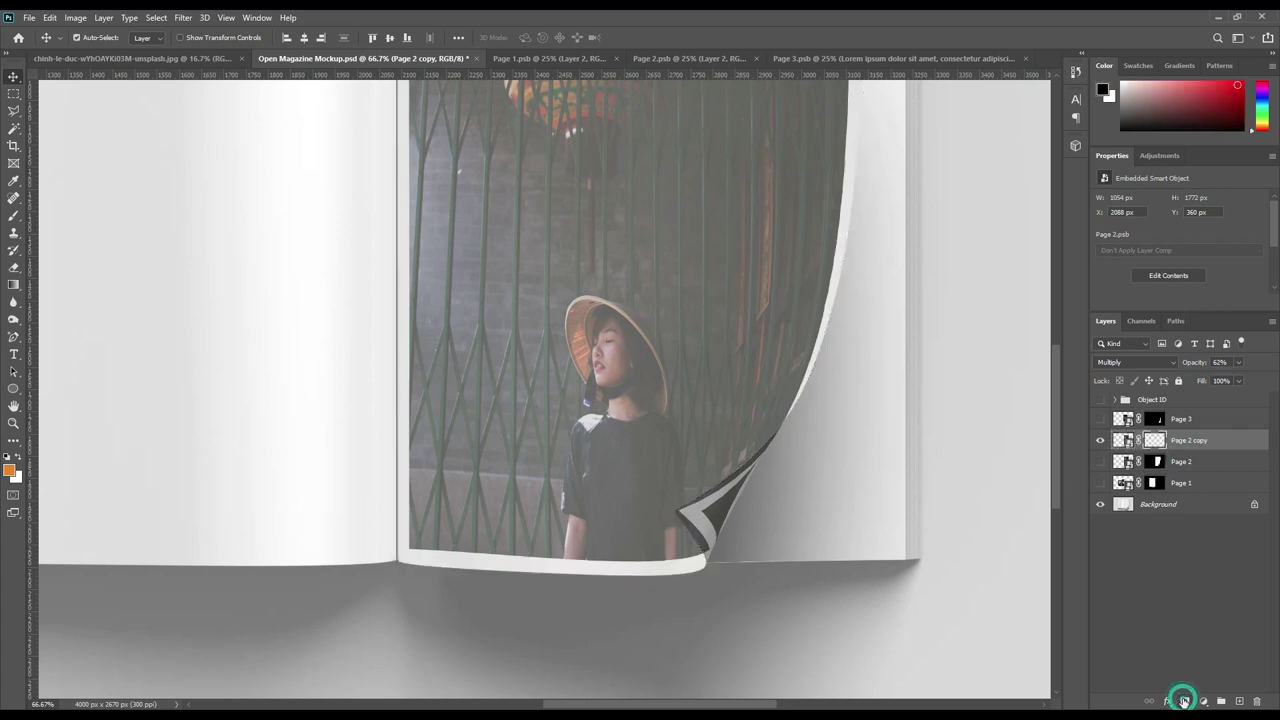
pyautogui.click(1181, 462)
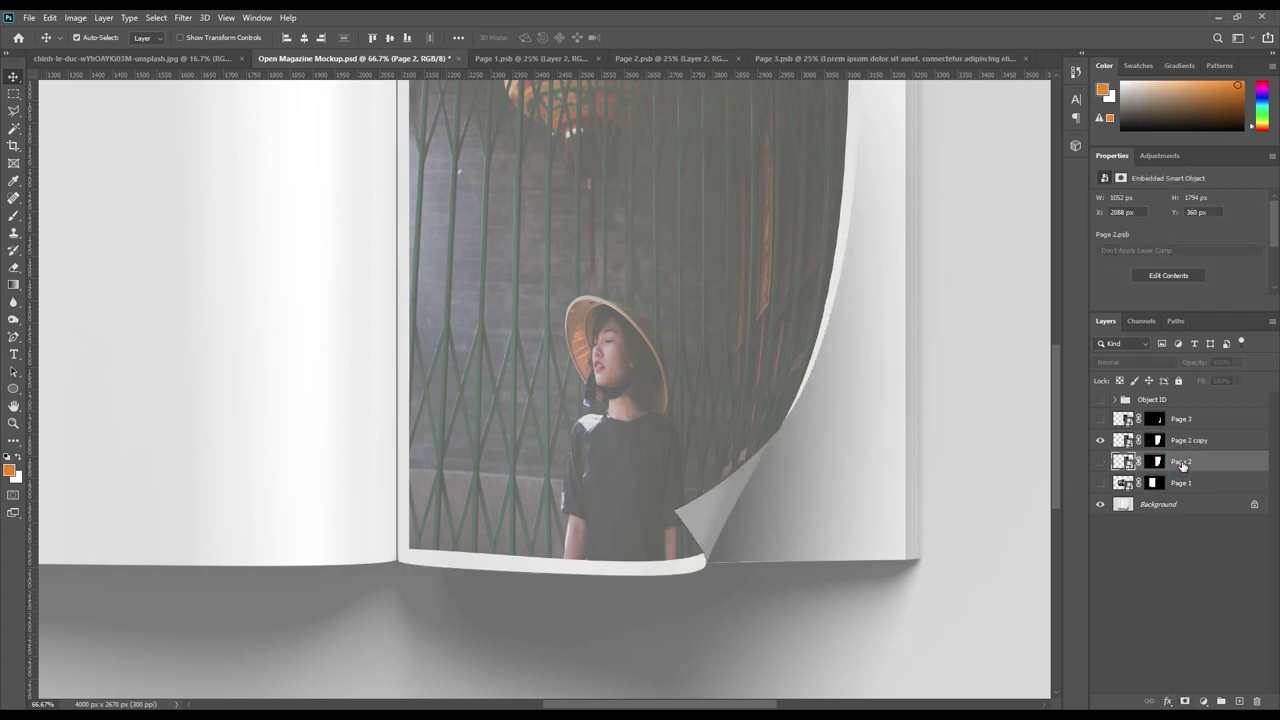
pyautogui.press('Delete')
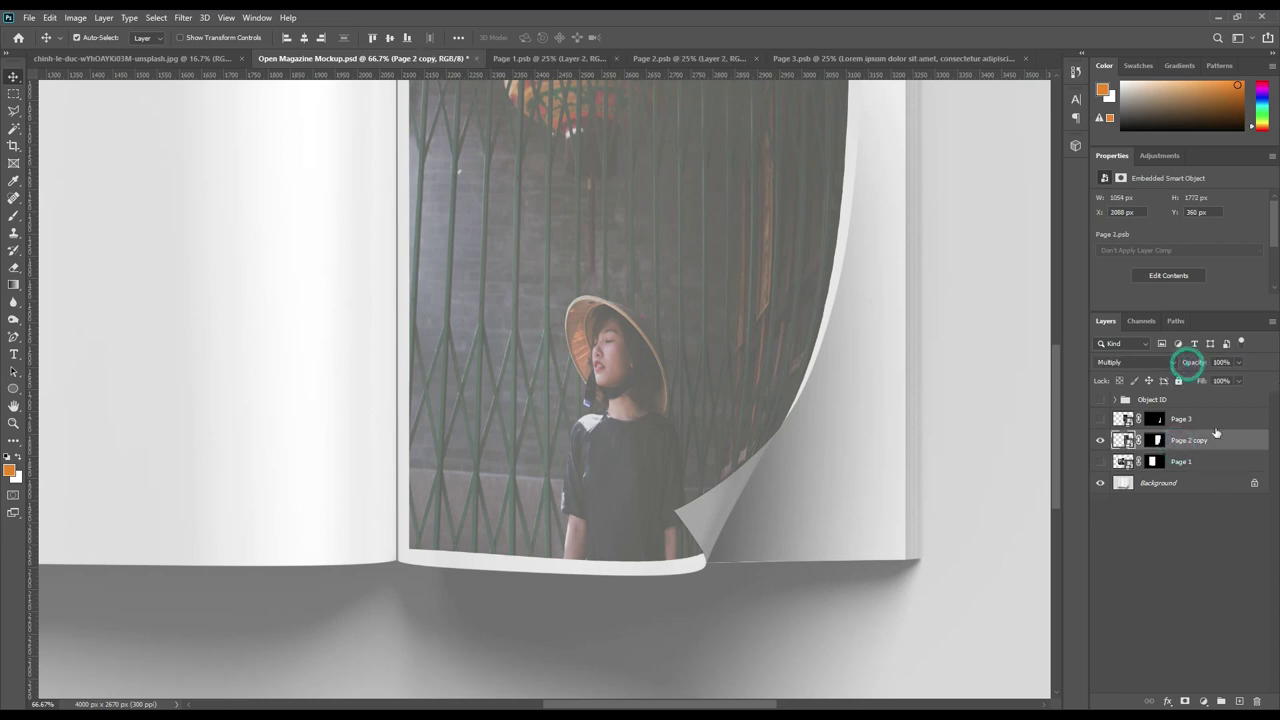
pyautogui.click(1195, 419)
pyautogui.click(1097, 419)
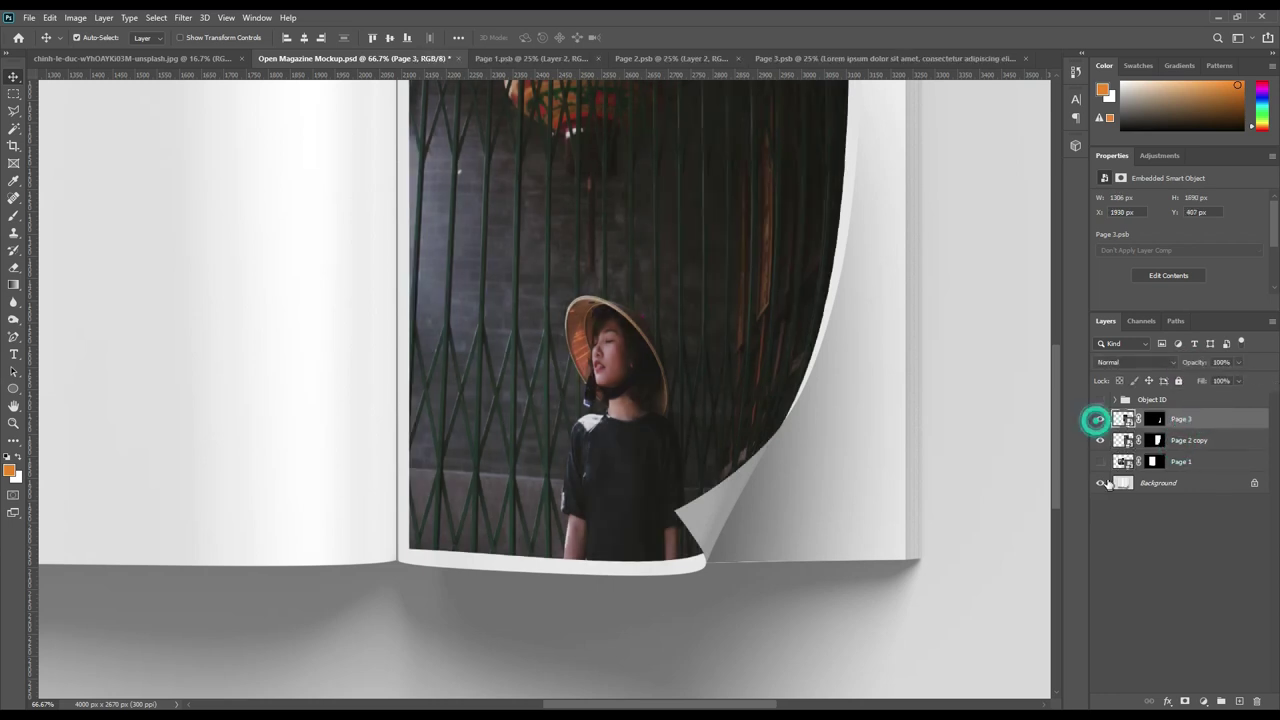
pyautogui.click(1100, 461)
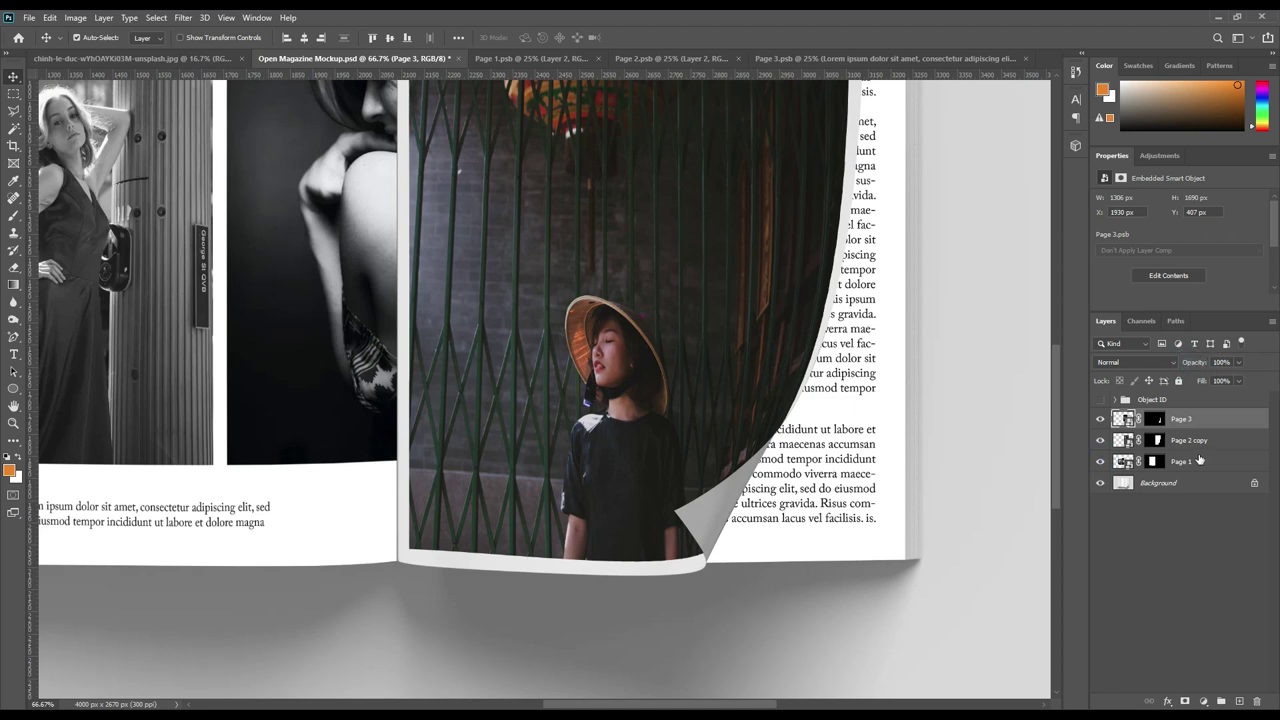
pyautogui.click(1195, 461)
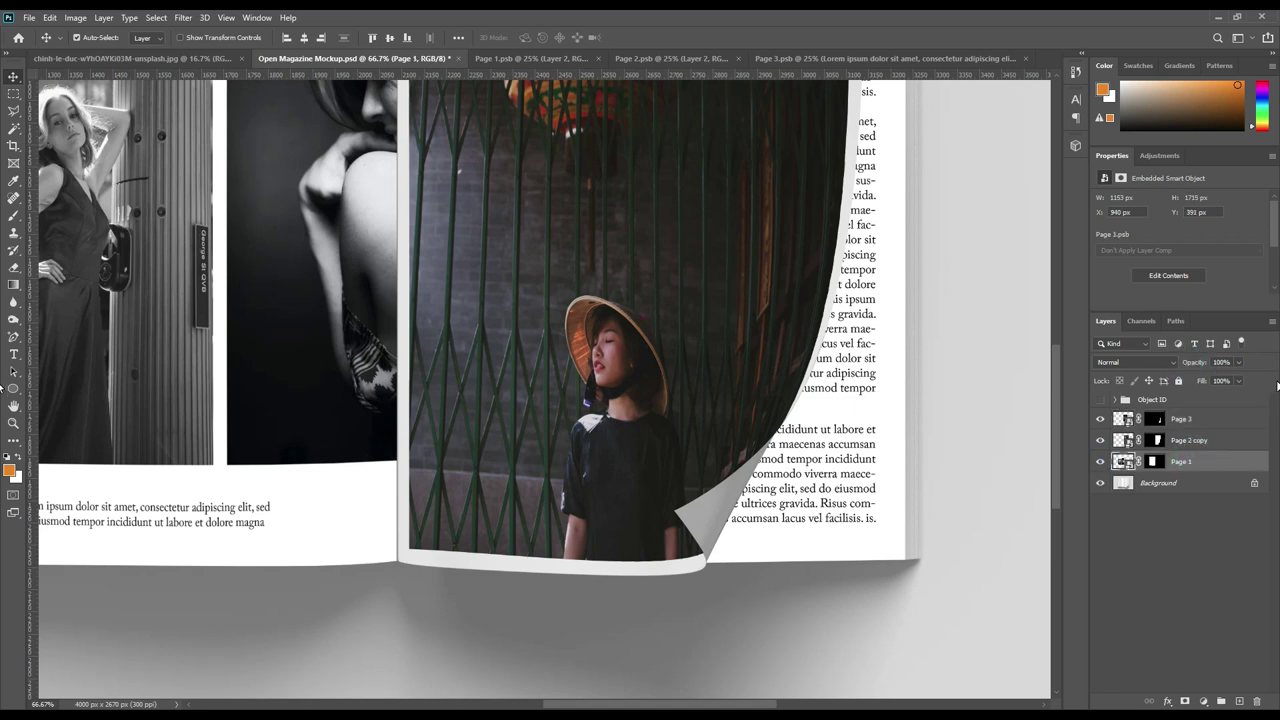
pyautogui.press('ctrl')
# Fit the mockup on screen, select both page outlines combined, and target the Background layer.
pyautogui.hotkey('ctrl', '0')
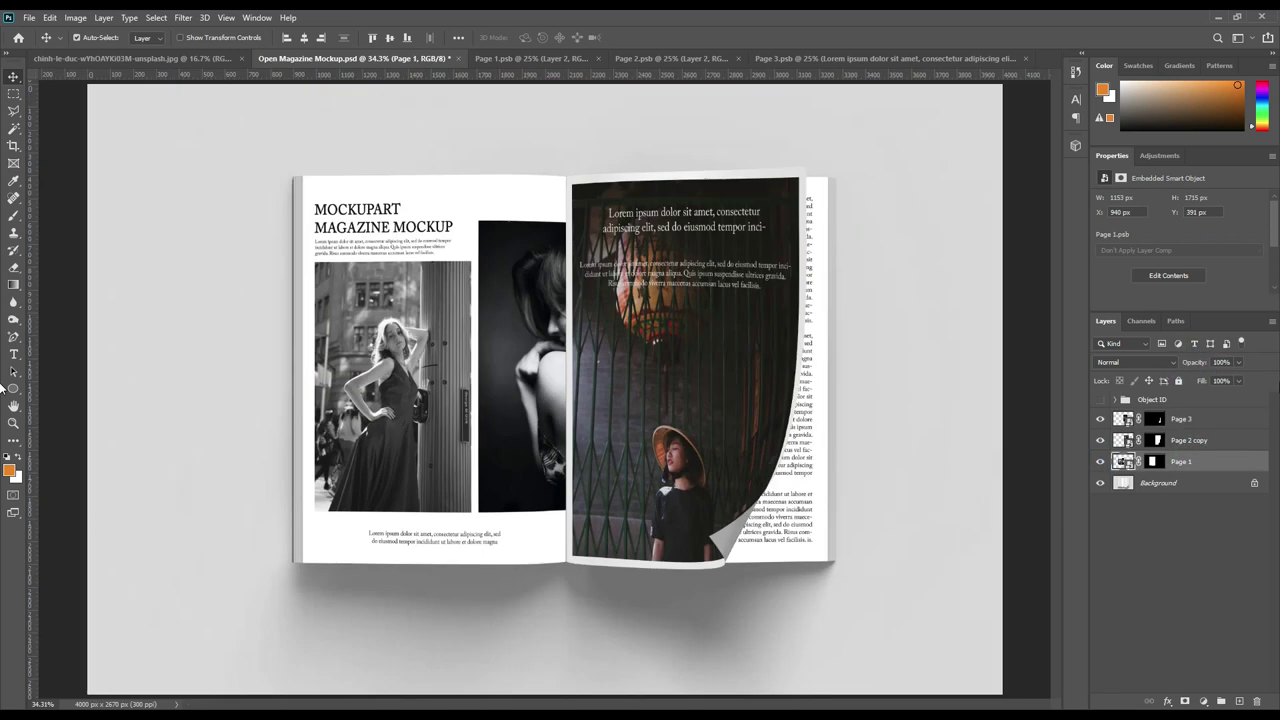
pyautogui.keyDown('ctrl'); pyautogui.click(1155, 461); pyautogui.keyUp('ctrl')
pyautogui.keyDown('ctrl'); pyautogui.keyDown('shift'); pyautogui.click(1153, 420); pyautogui.keyUp('shift'); pyautogui.keyUp('ctrl')
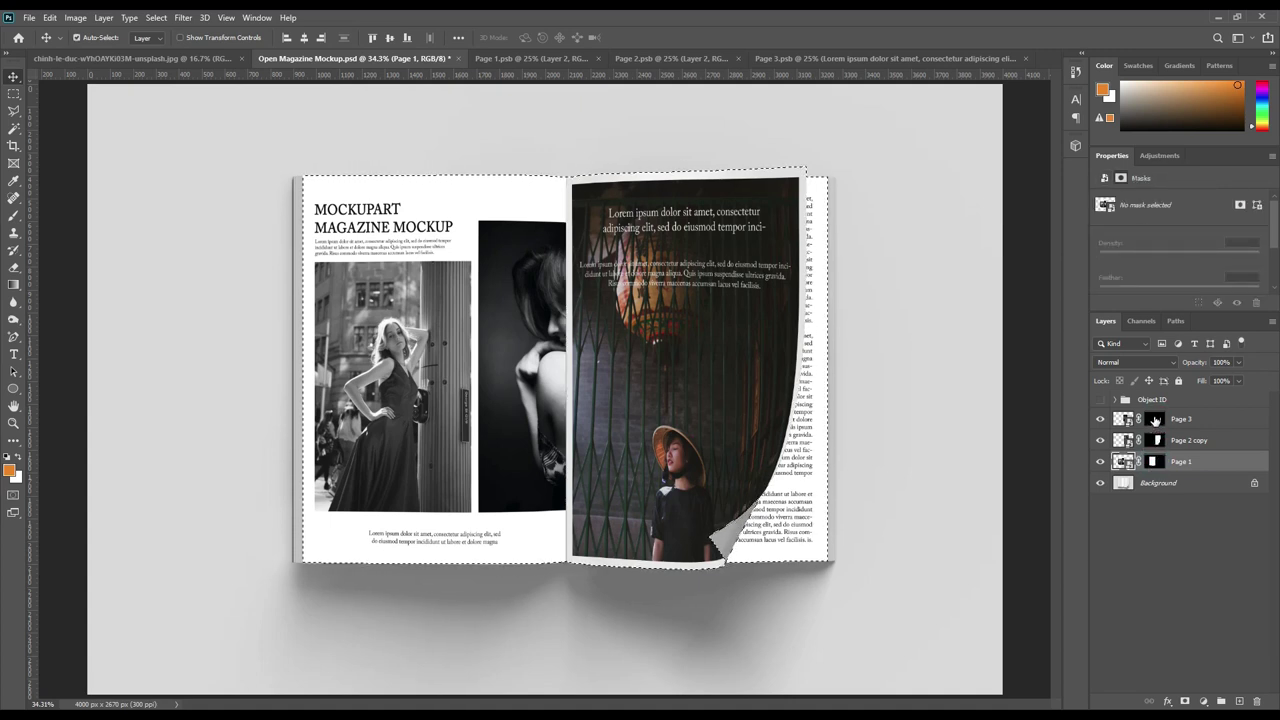
pyautogui.click(1160, 485)
# Copy the selected background area to a top layer named Shadow, blended with Linear Burn.
pyautogui.hotkey('ctrl', 'j')
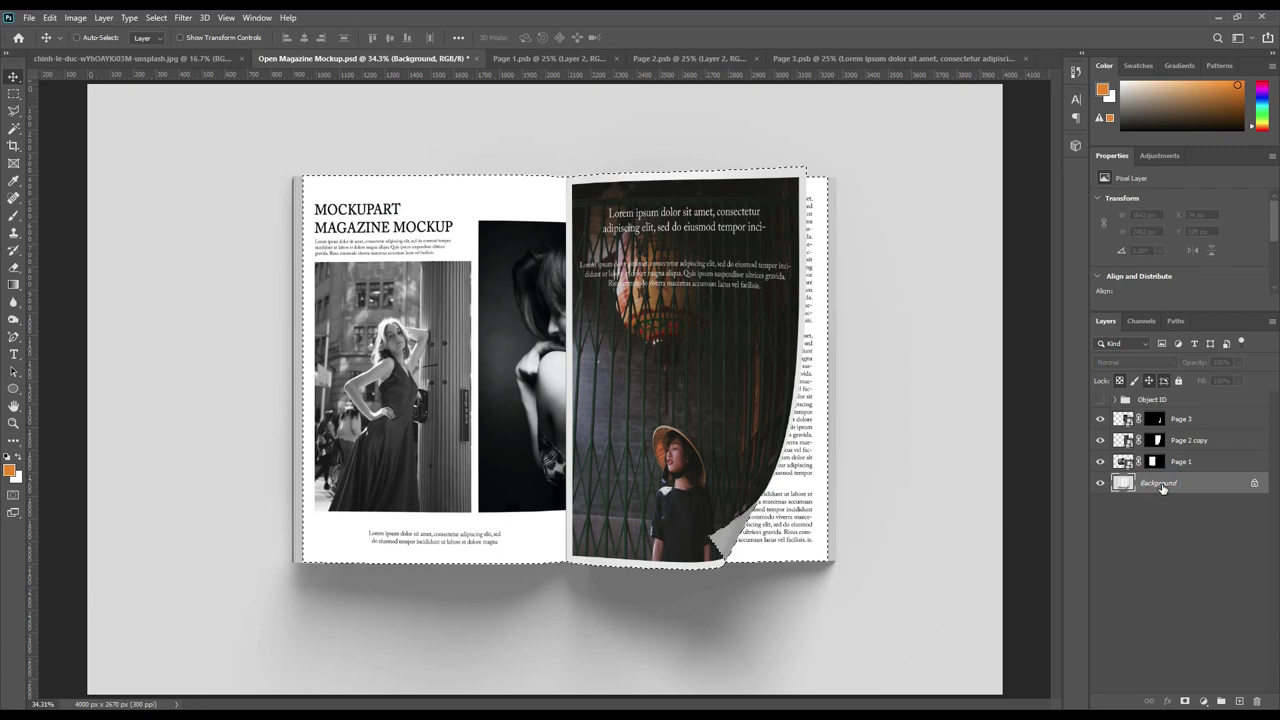
pyautogui.moveTo(1162, 487); pyautogui.dragTo(1173, 418)
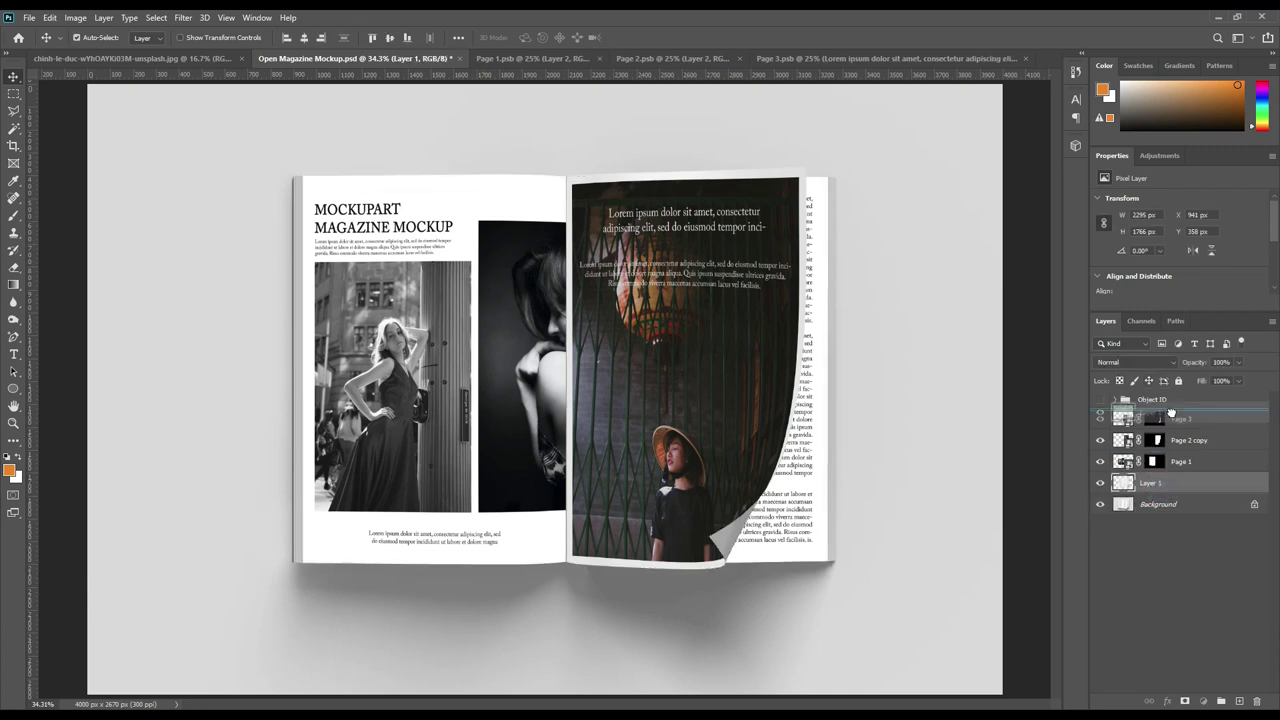
pyautogui.click(1128, 364)
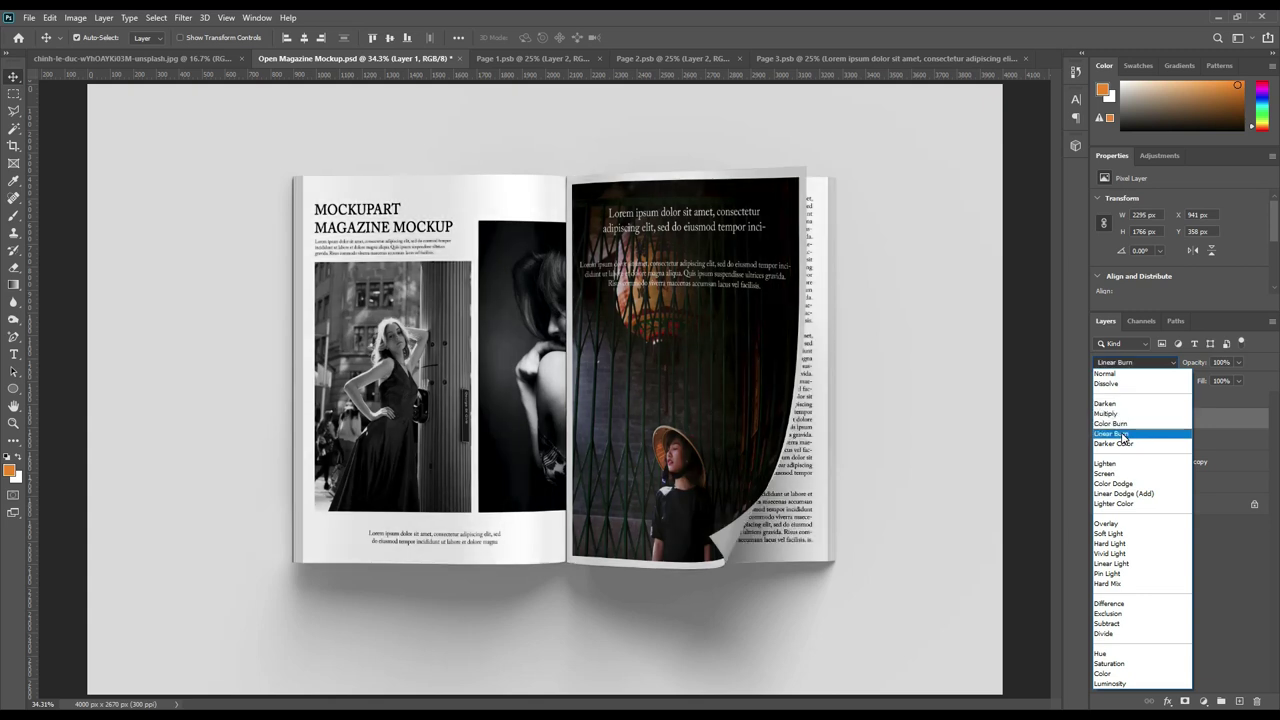
pyautogui.click(1124, 435)
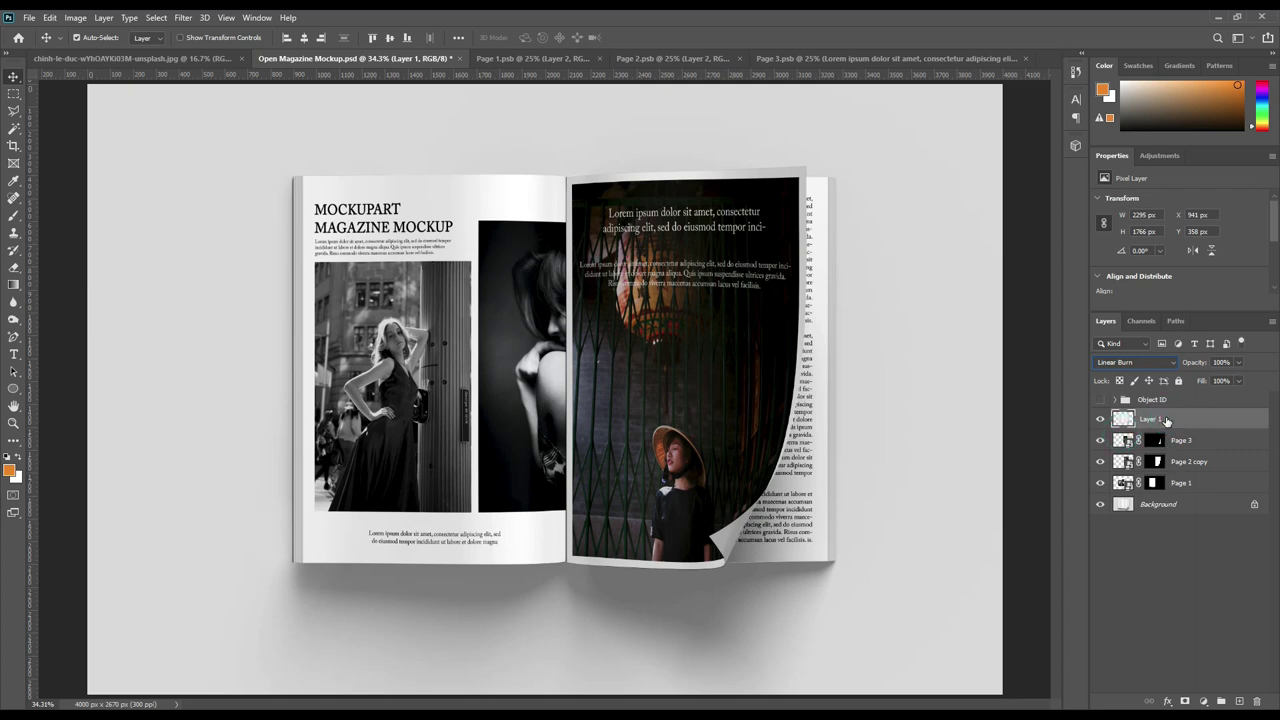
pyautogui.doubleClick(1163, 419)
pyautogui.write('Shadow')
pyautogui.press('Return')
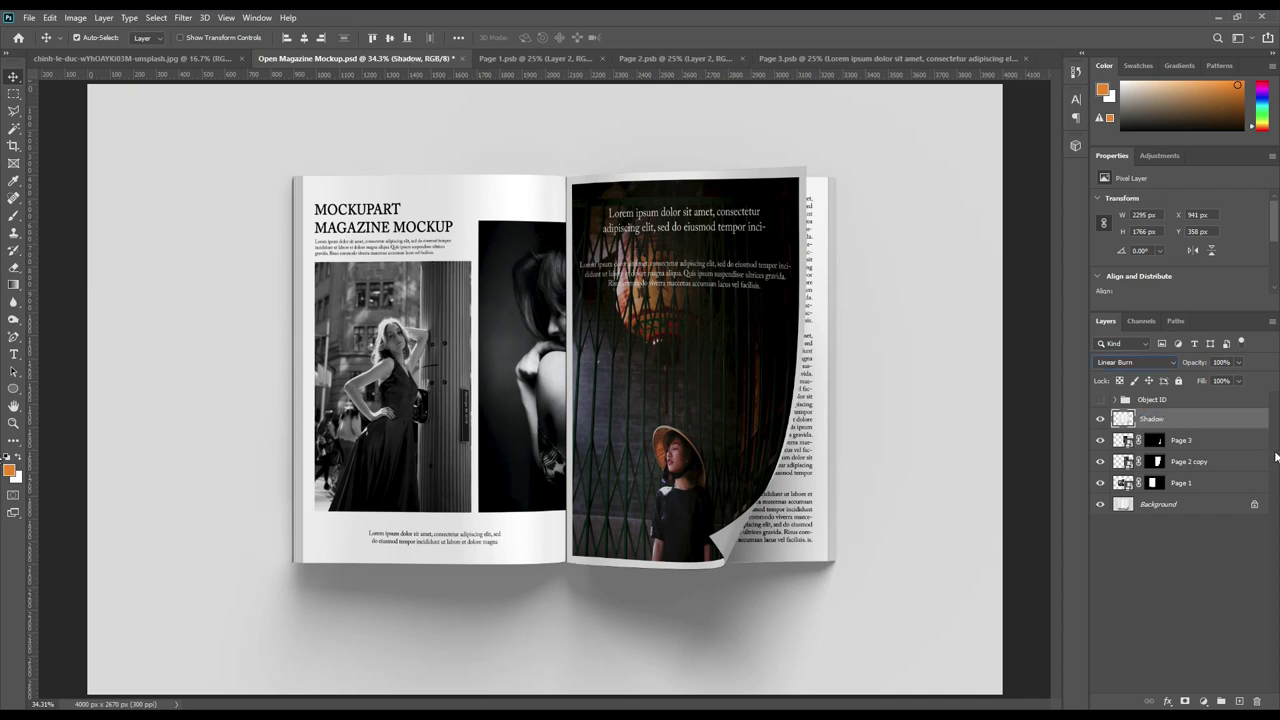
# Duplicate the Shadow layer as 'Light' with the Screen blend mode.
pyautogui.click(1209, 421)
pyautogui.hotkey('ctrl', 'j')
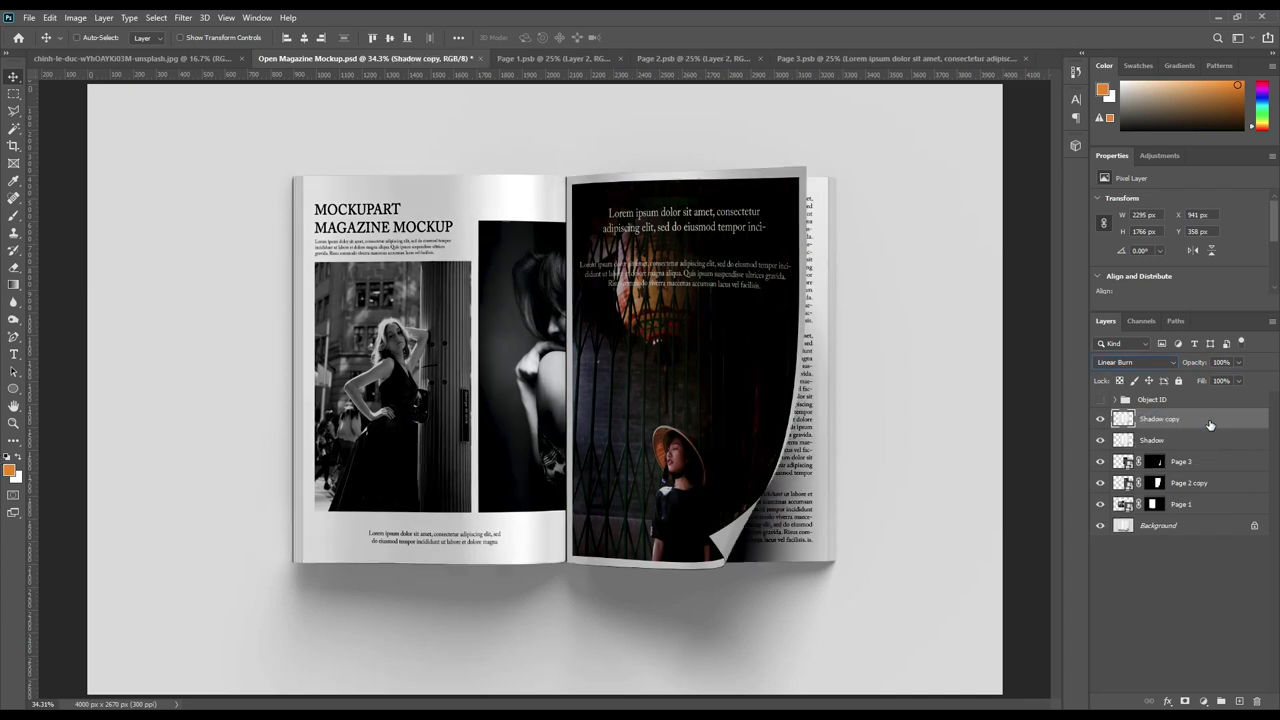
pyautogui.click(1146, 362)
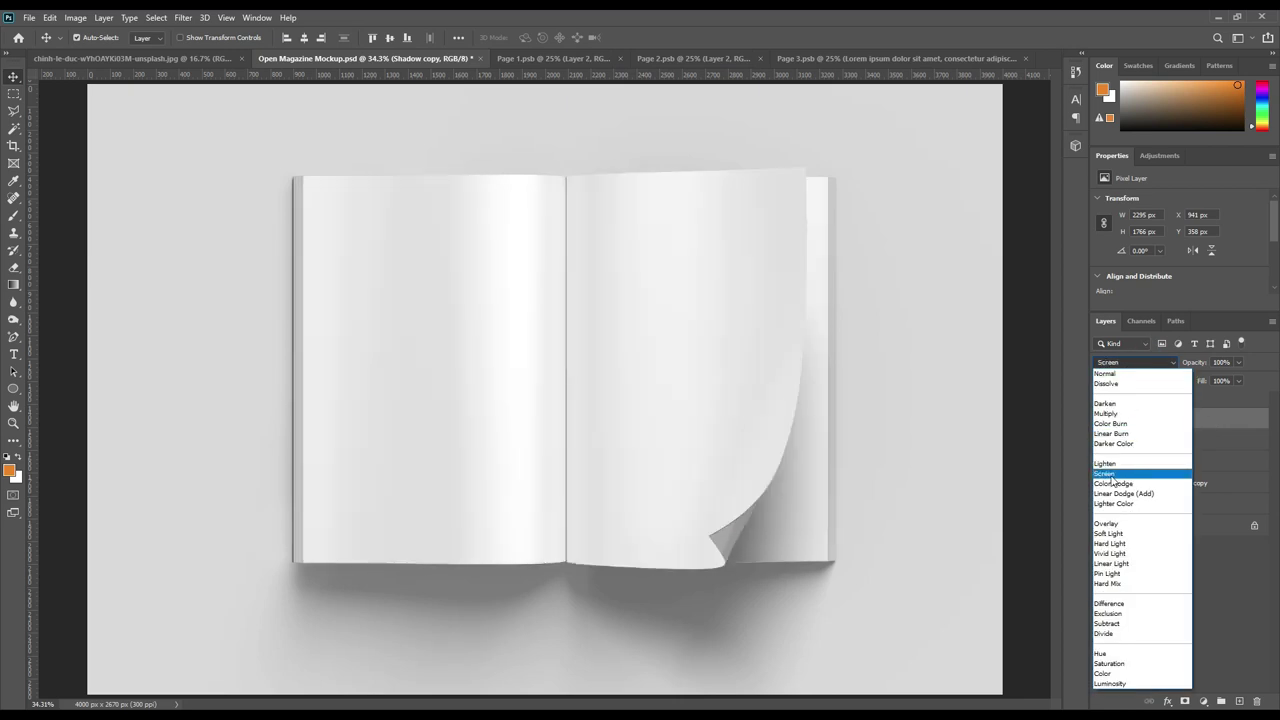
pyautogui.click(1112, 474)
pyautogui.doubleClick(1160, 418)
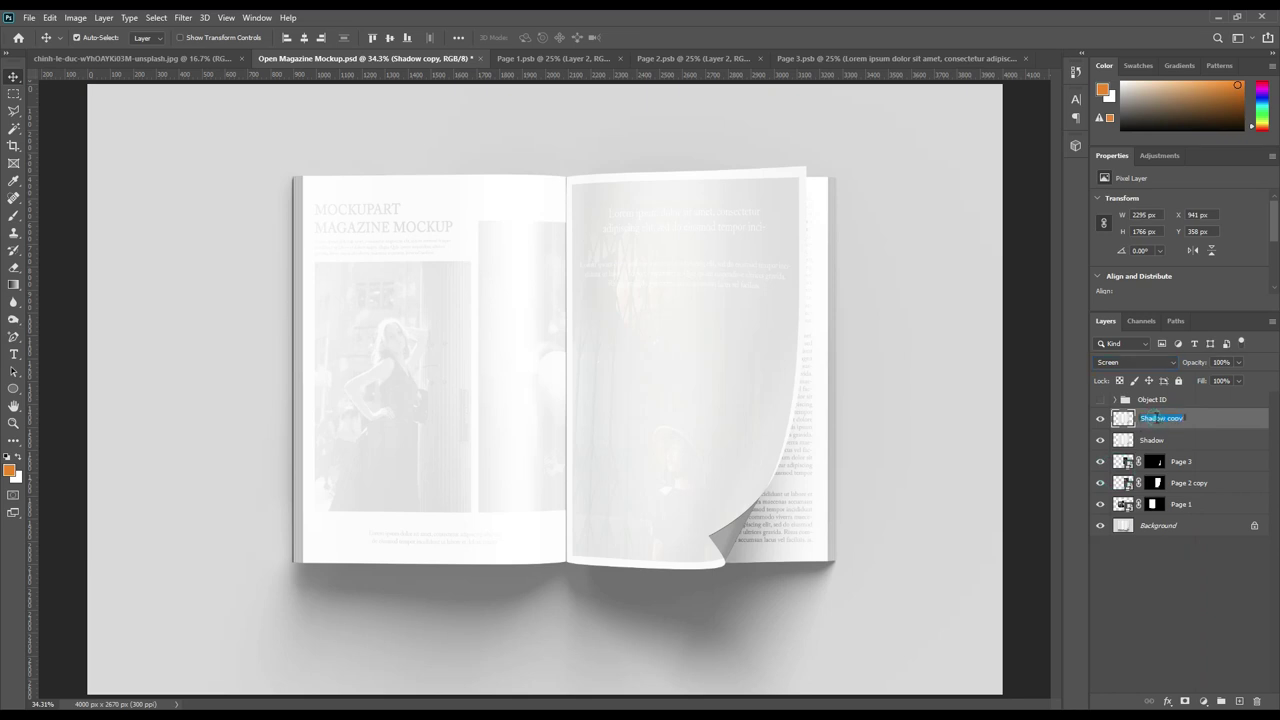
pyautogui.write('Light')
pyautogui.press('Return')
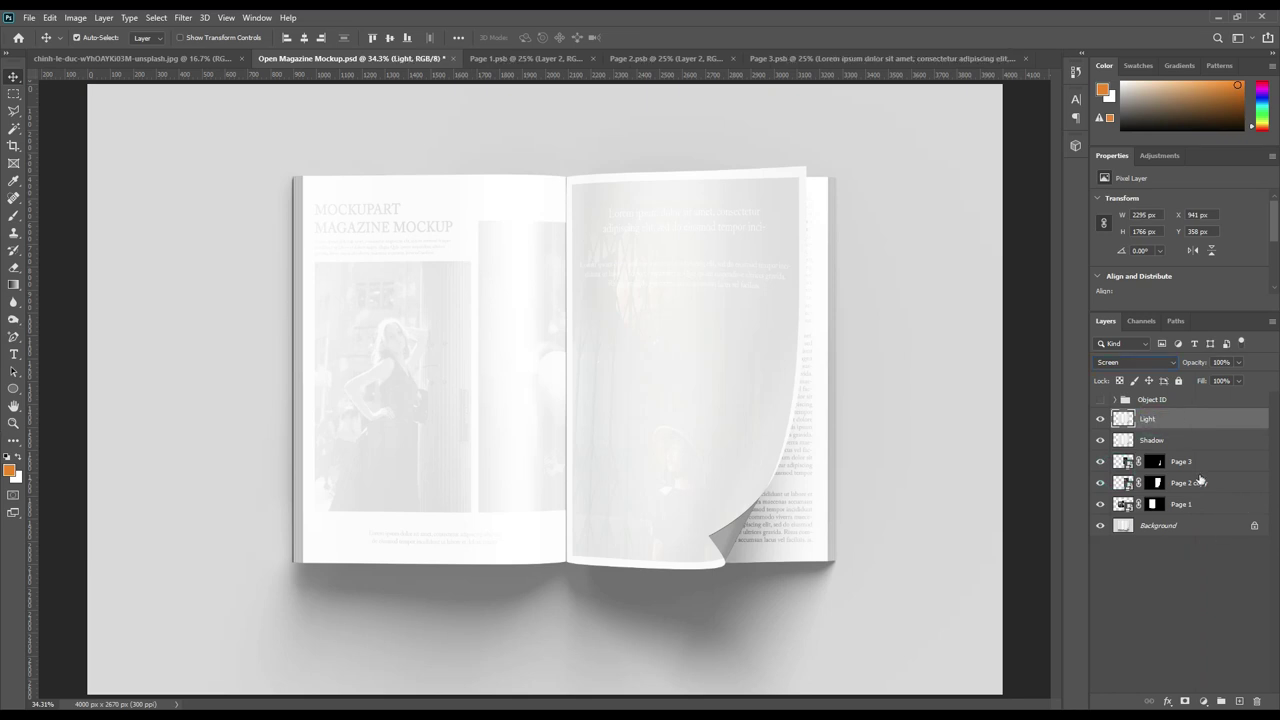
# Apply Levels to the Light layer with input black 225 and output white 169.
pyautogui.click(77, 19)
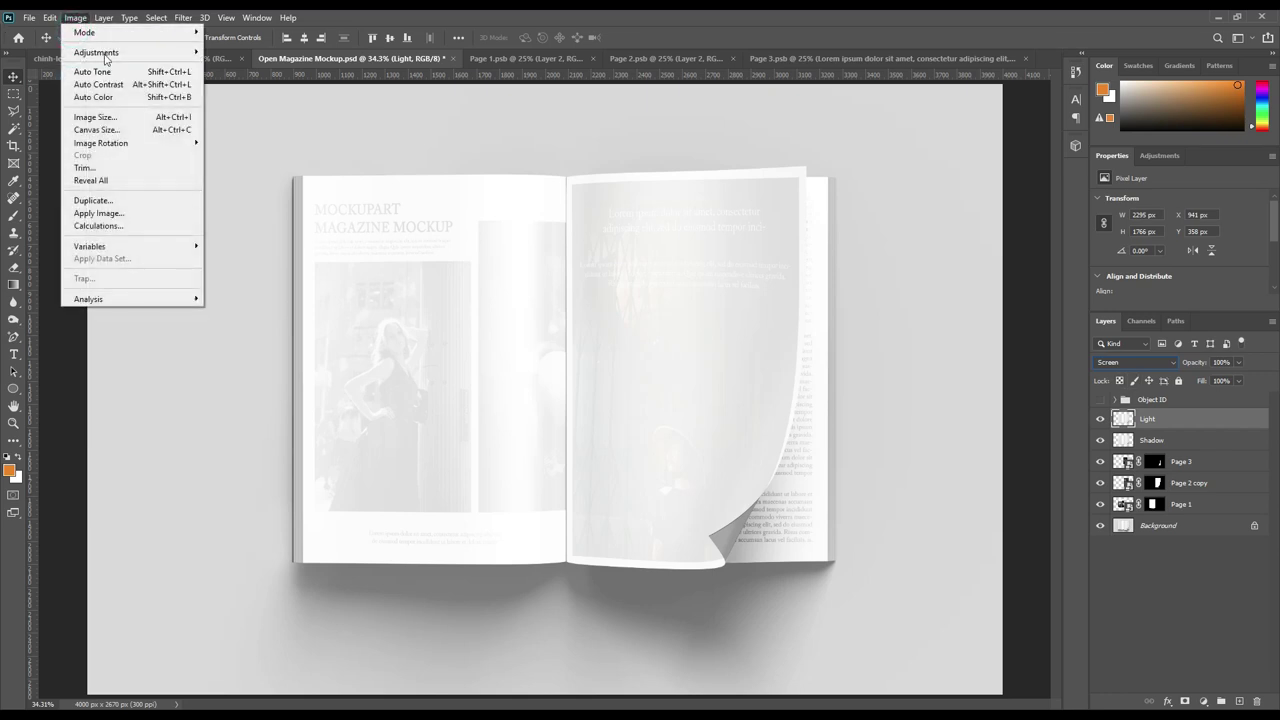
pyautogui.moveTo(96, 52)
pyautogui.click(237, 67)
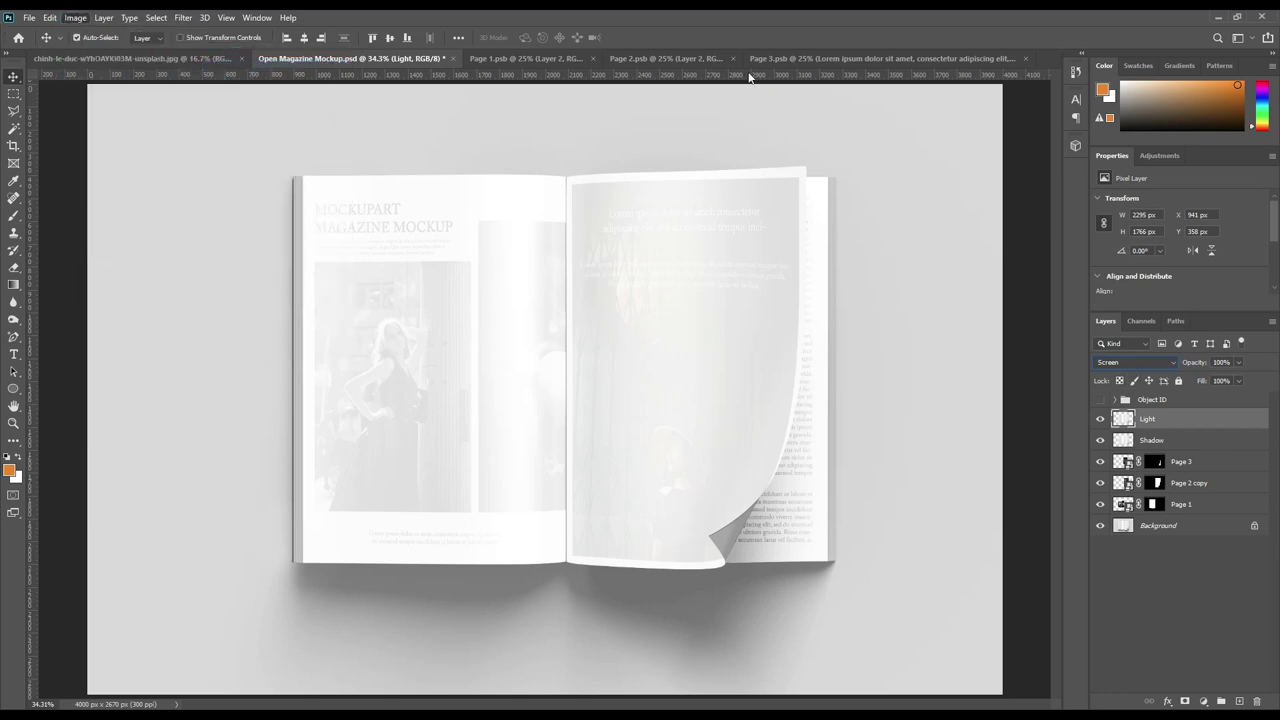
pyautogui.moveTo(796, 307); pyautogui.dragTo(945, 311)
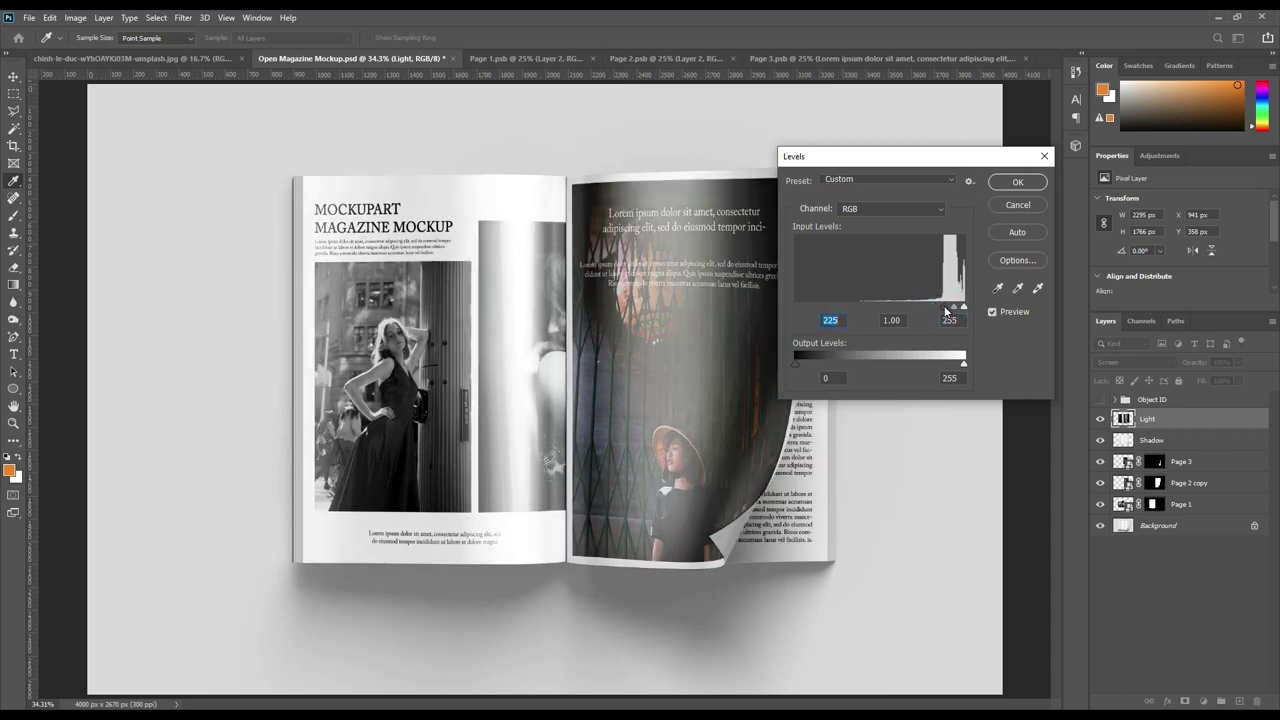
pyautogui.moveTo(964, 365); pyautogui.dragTo(907, 366)
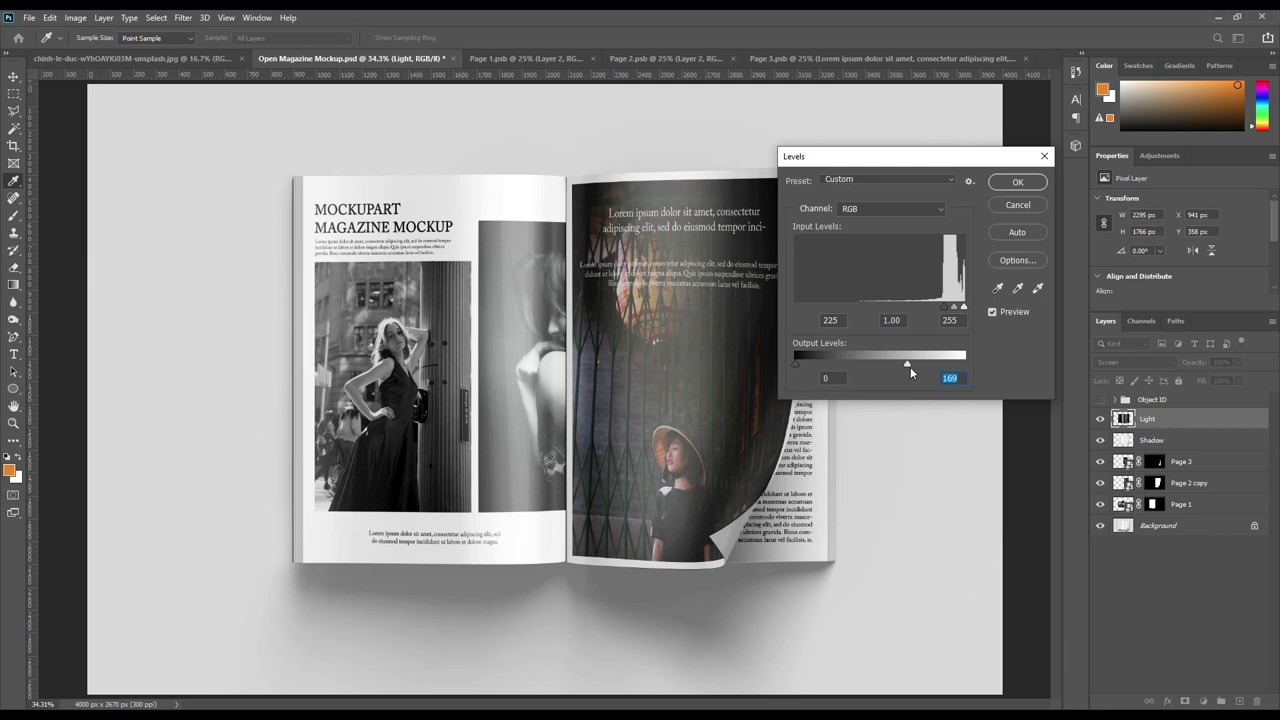
pyautogui.click(1017, 182)
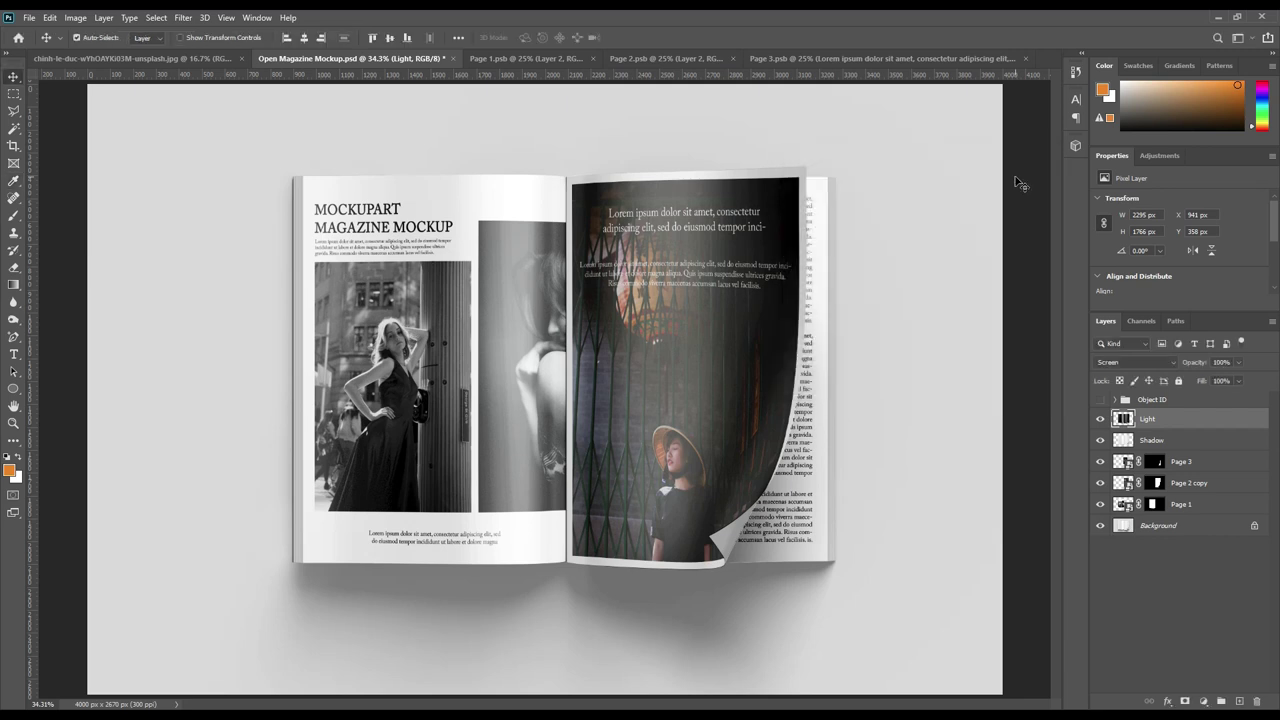
# Group the Light and Shadow layers into a folder named FX.
pyautogui.click(1178, 574)
pyautogui.click(1152, 422)
pyautogui.keyDown('shift'); pyautogui.click(1160, 441); pyautogui.keyUp('shift')
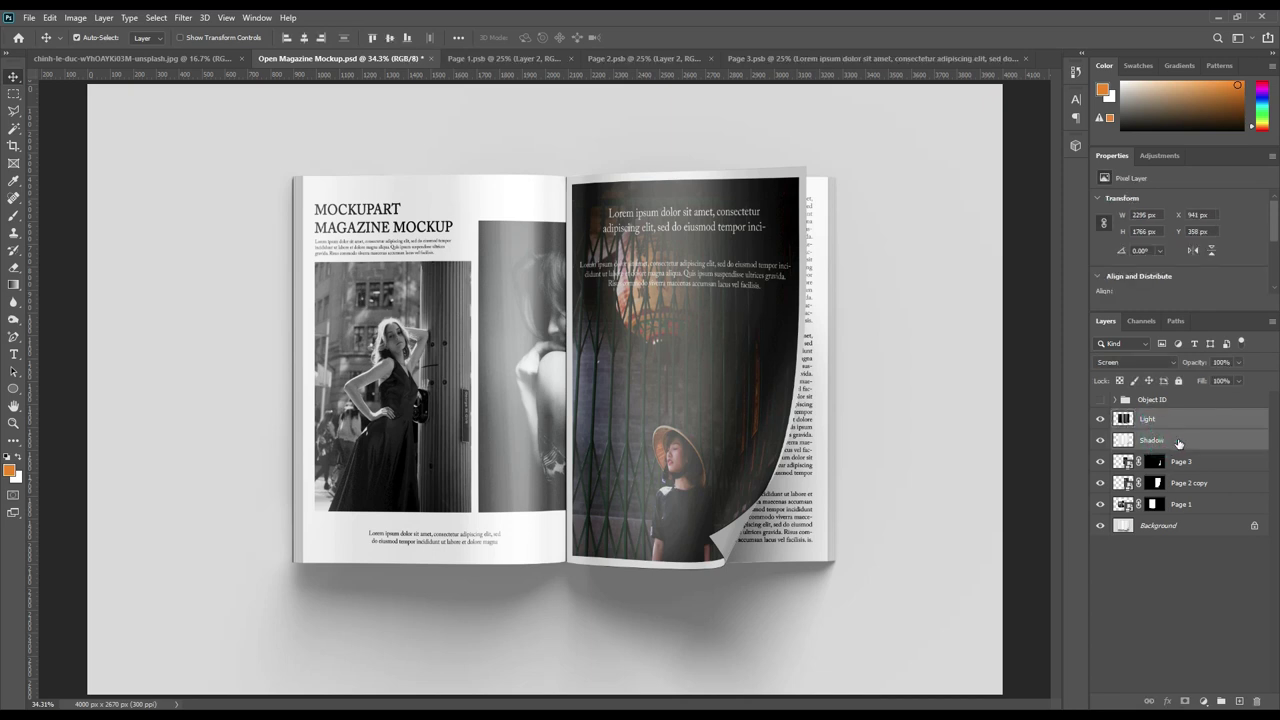
pyautogui.moveTo(1160, 441); pyautogui.dragTo(1221, 701)
pyautogui.doubleClick(1150, 416)
pyautogui.write('FX')
pyautogui.press('Return')
# Give the Page 3, Page 2 and Page 1 layers a red colour label, then select Background.
pyautogui.click(1206, 446)
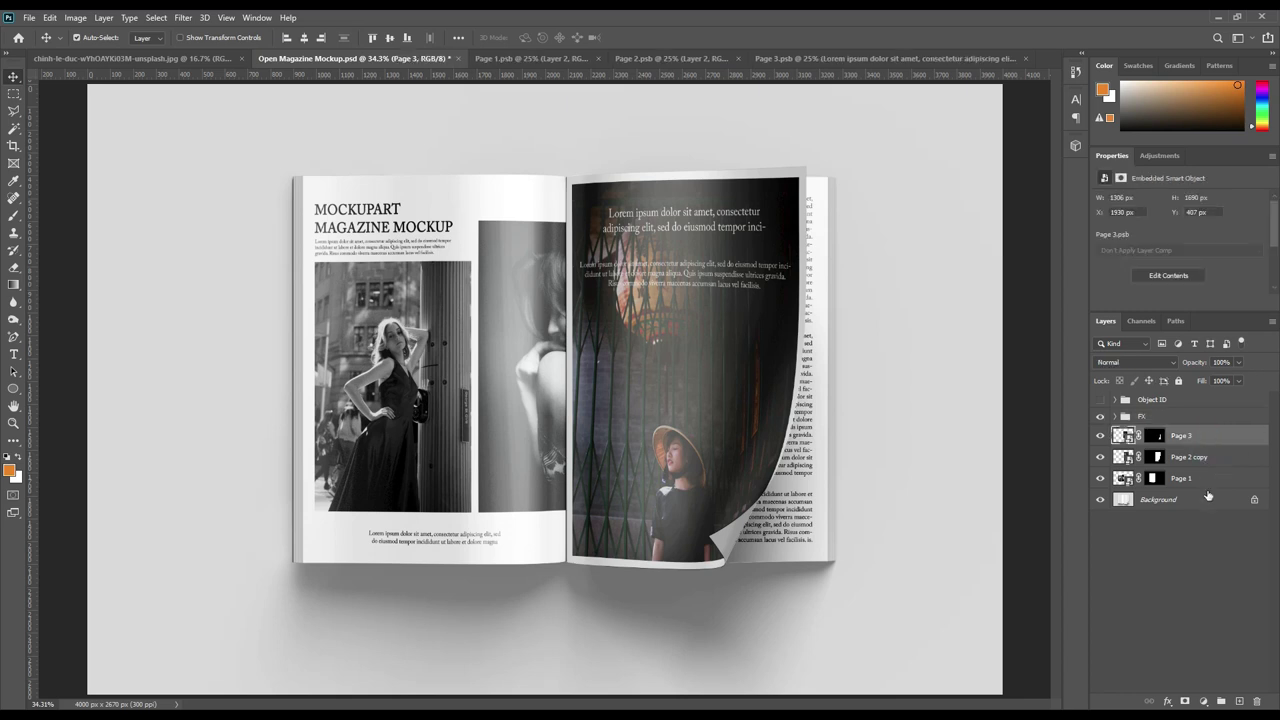
pyautogui.keyDown('shift'); pyautogui.click(1195, 480); pyautogui.keyUp('shift')
pyautogui.rightClick(1195, 480)
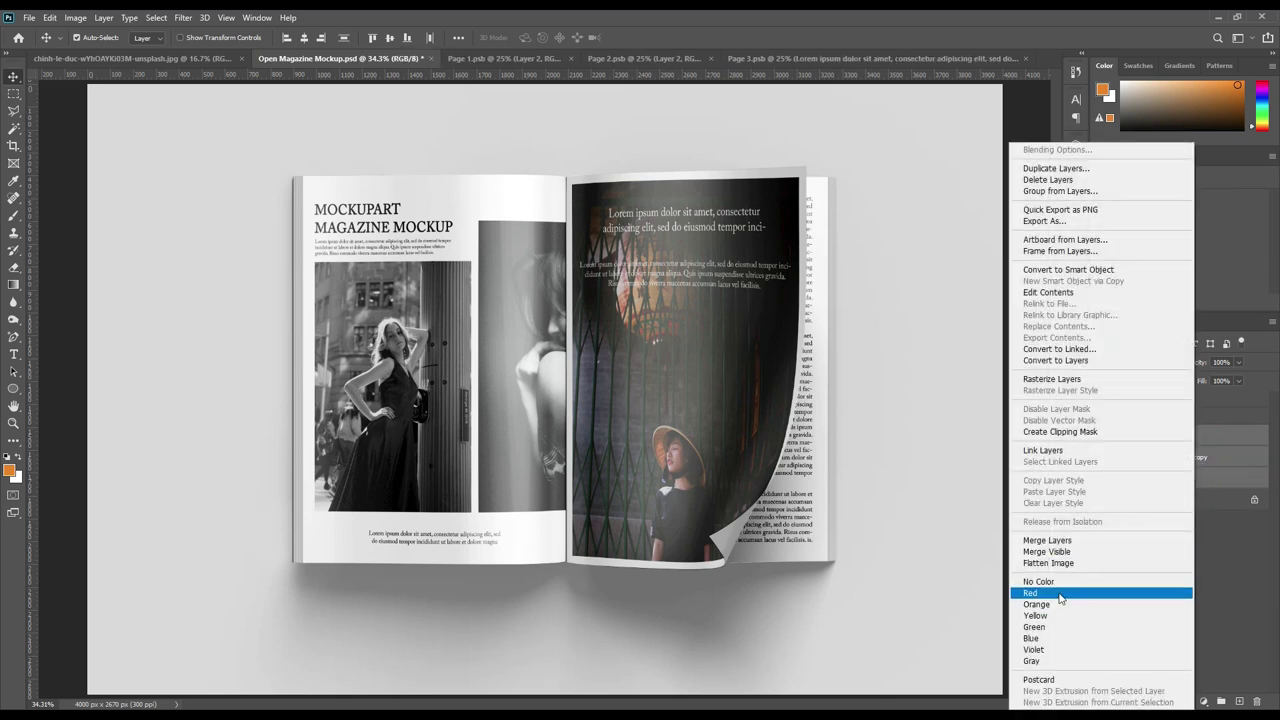
pyautogui.click(1061, 598)
pyautogui.click(1180, 560)
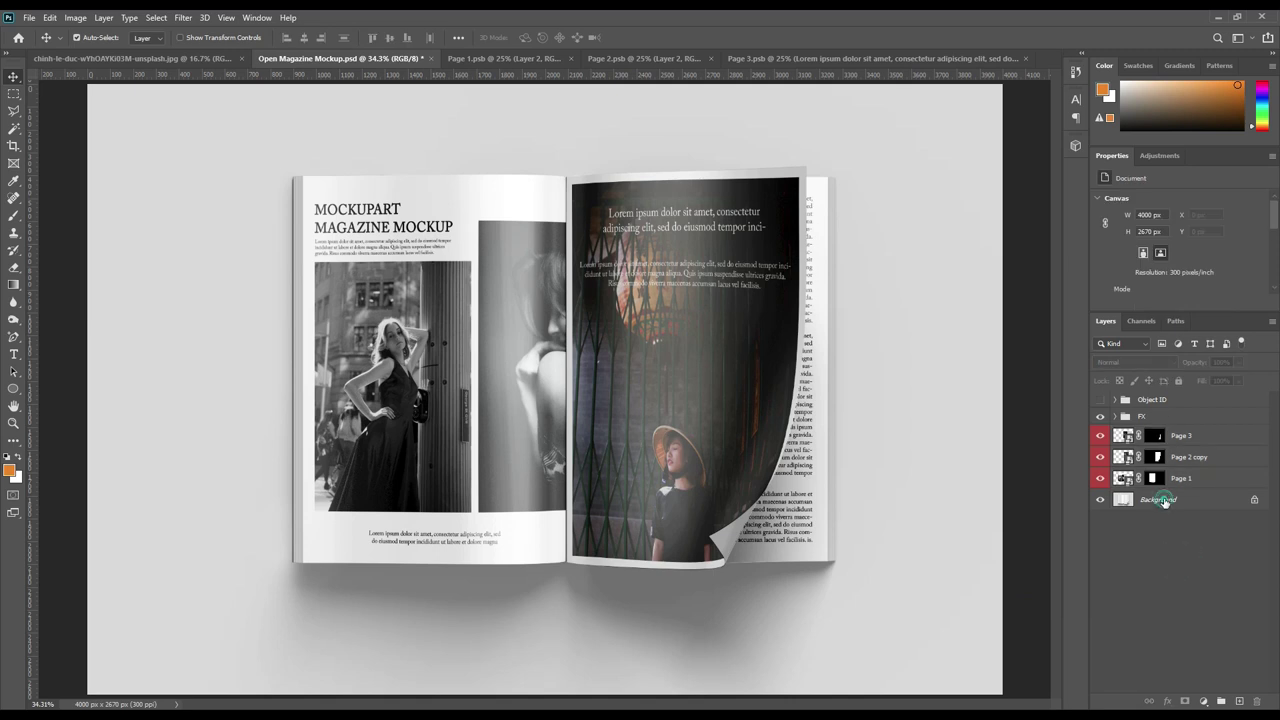
pyautogui.click(1164, 502)
pyautogui.click(1203, 702)
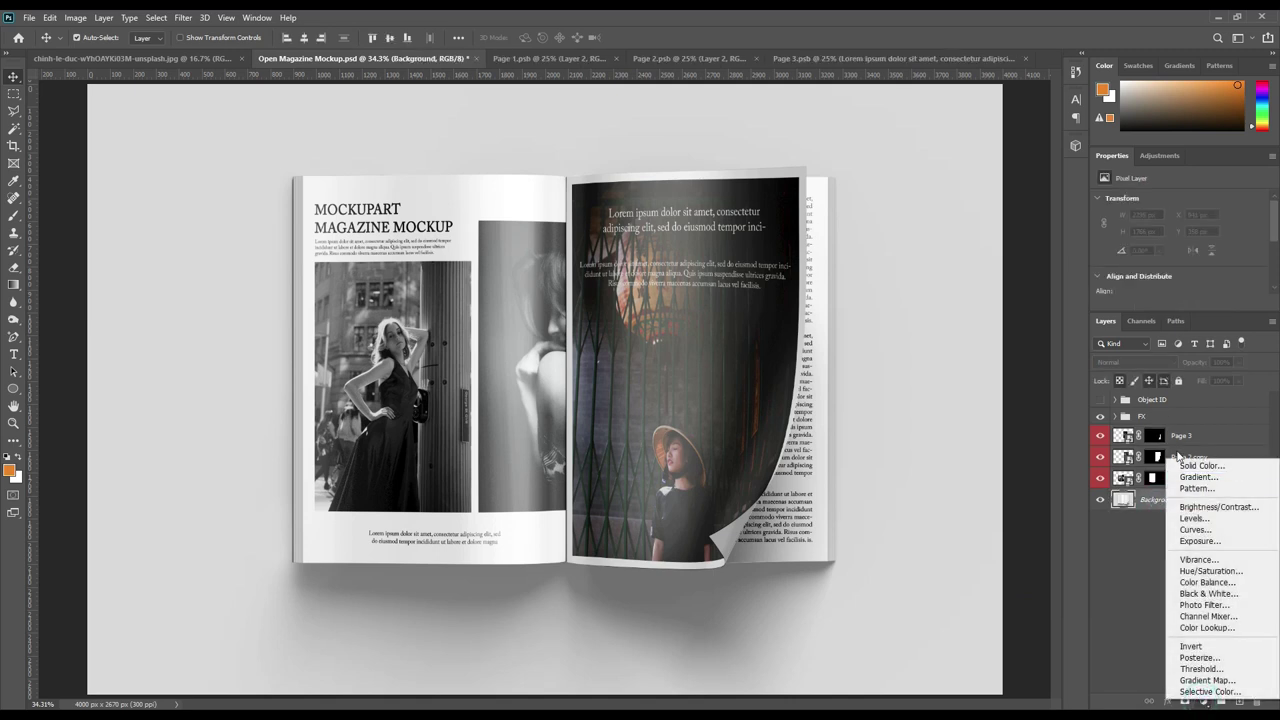
# Cancel a stray colour fill and set Page 2 copy back to Normal blending.
pyautogui.click(1195, 466)
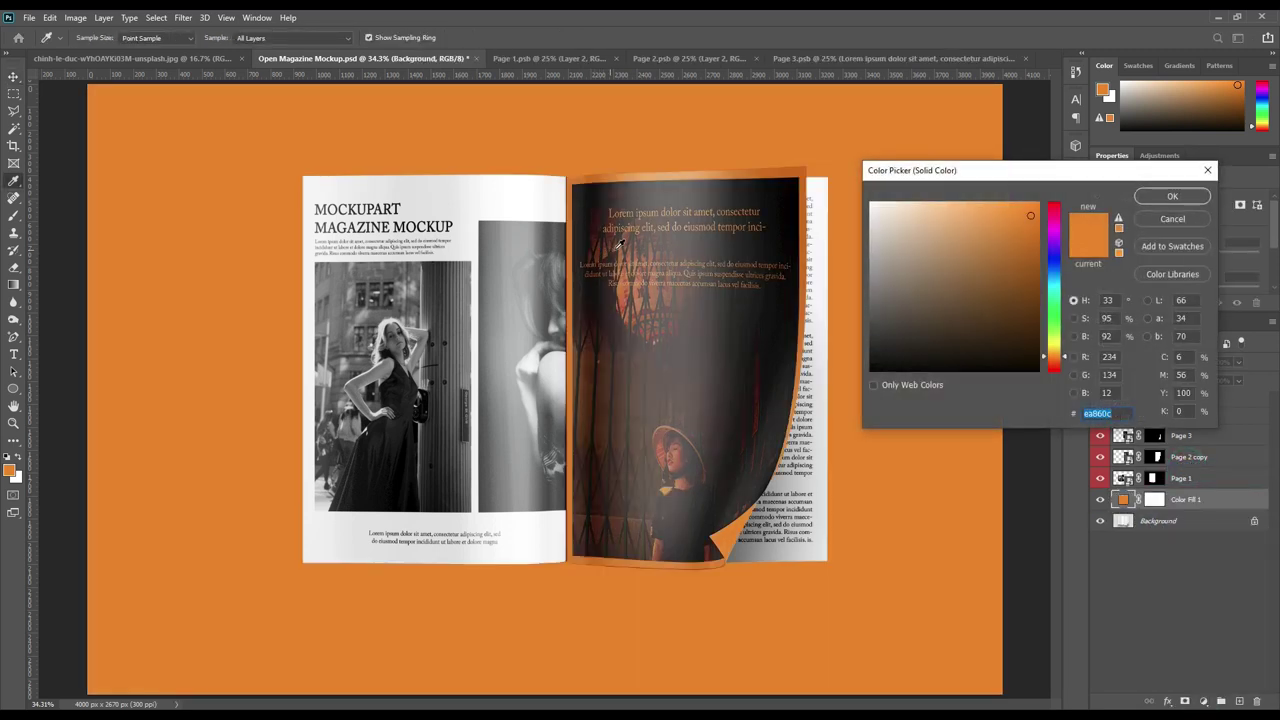
pyautogui.click(1170, 219)
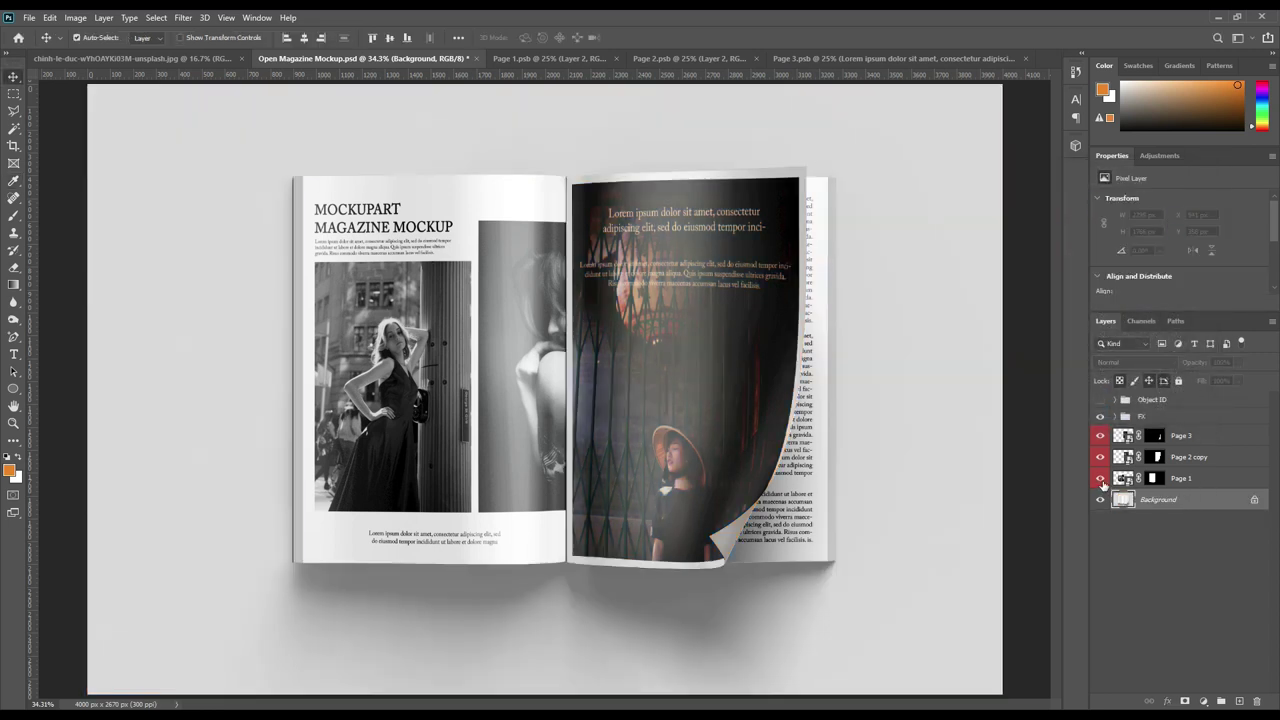
pyautogui.click(1190, 455)
pyautogui.click(1148, 363)
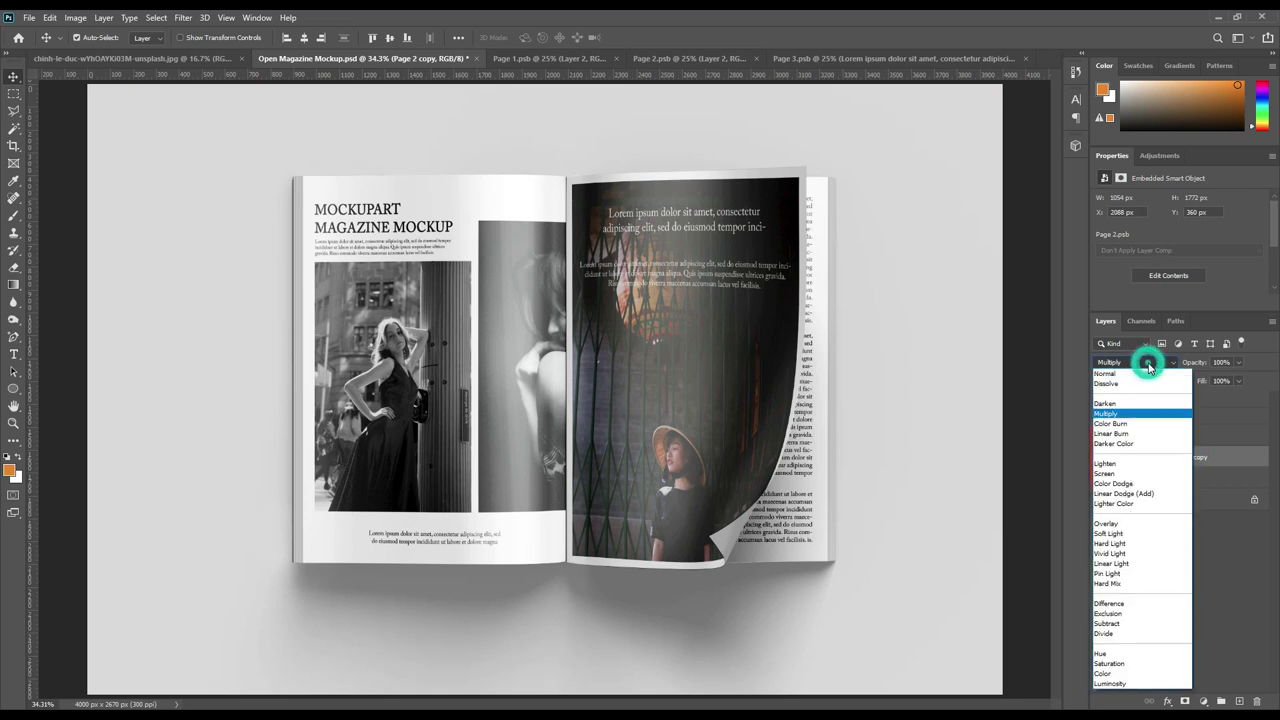
pyautogui.click(1105, 373)
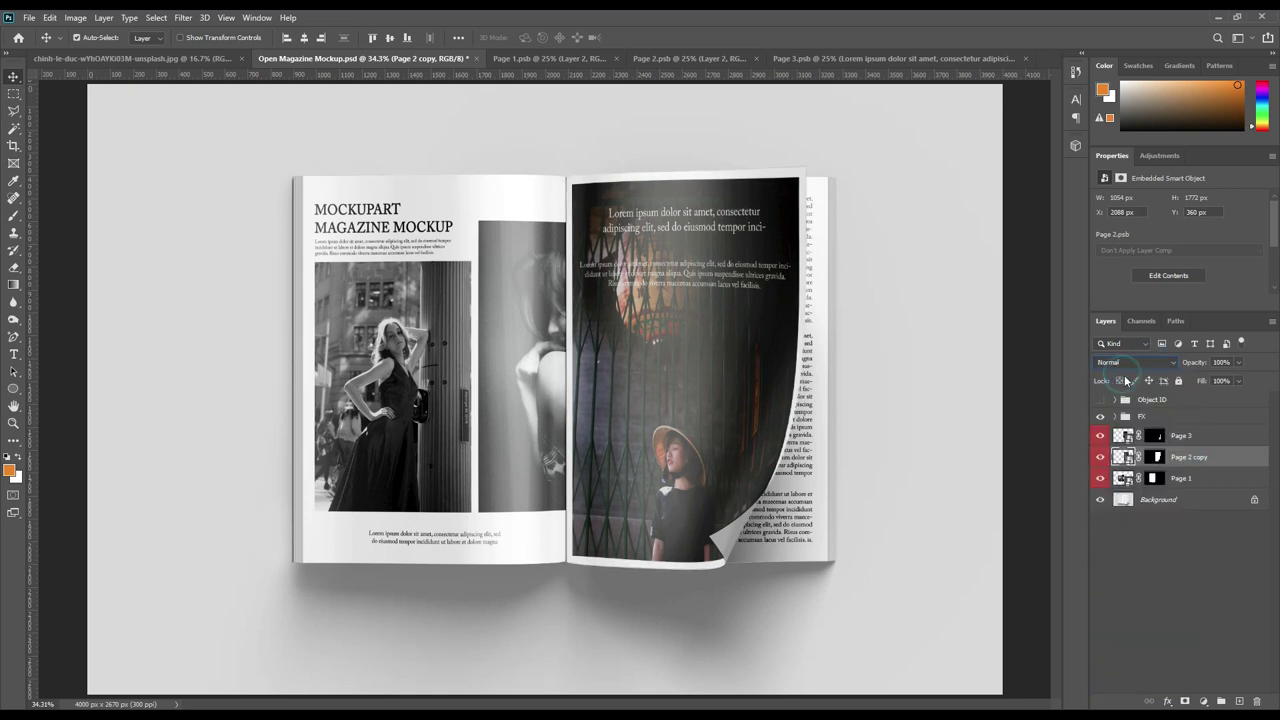
# Add an orange ea860c Solid Color fill layer above the Background and hide it.
pyautogui.click(1175, 500)
pyautogui.click(1203, 701)
pyautogui.click(1200, 469)
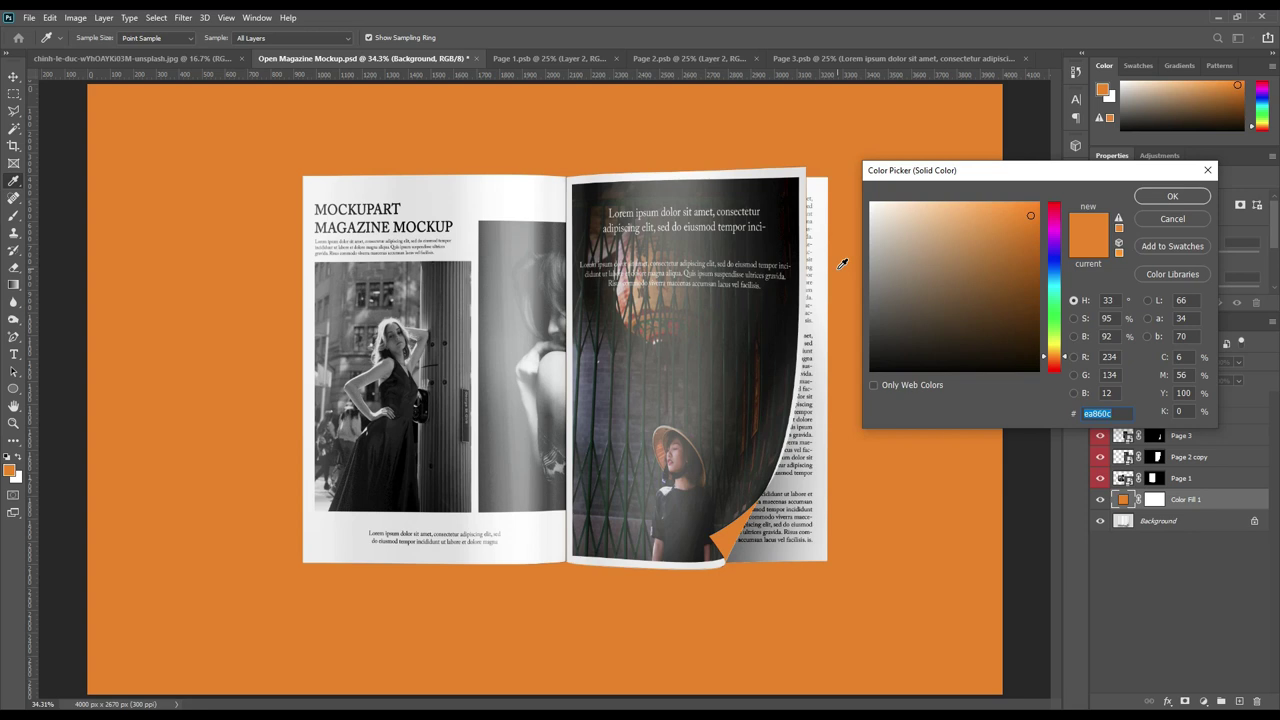
pyautogui.click(1160, 197)
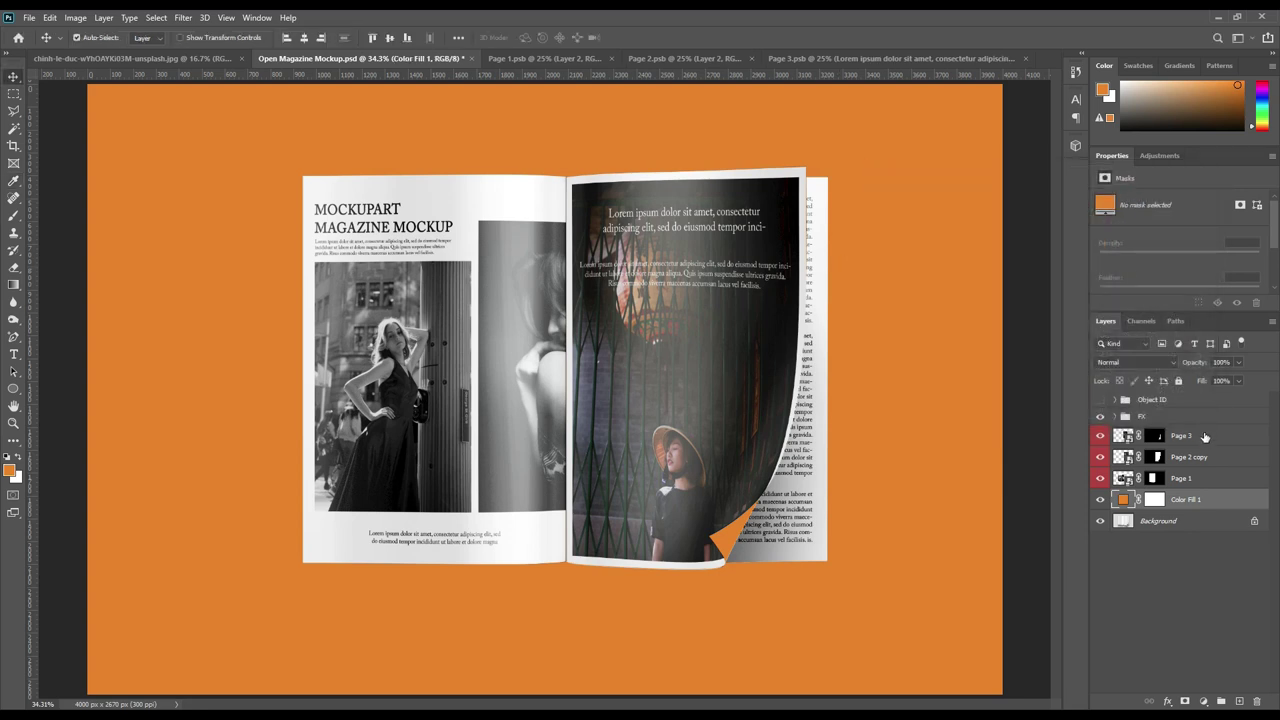
pyautogui.click(1157, 481)
pyautogui.click(1100, 500)
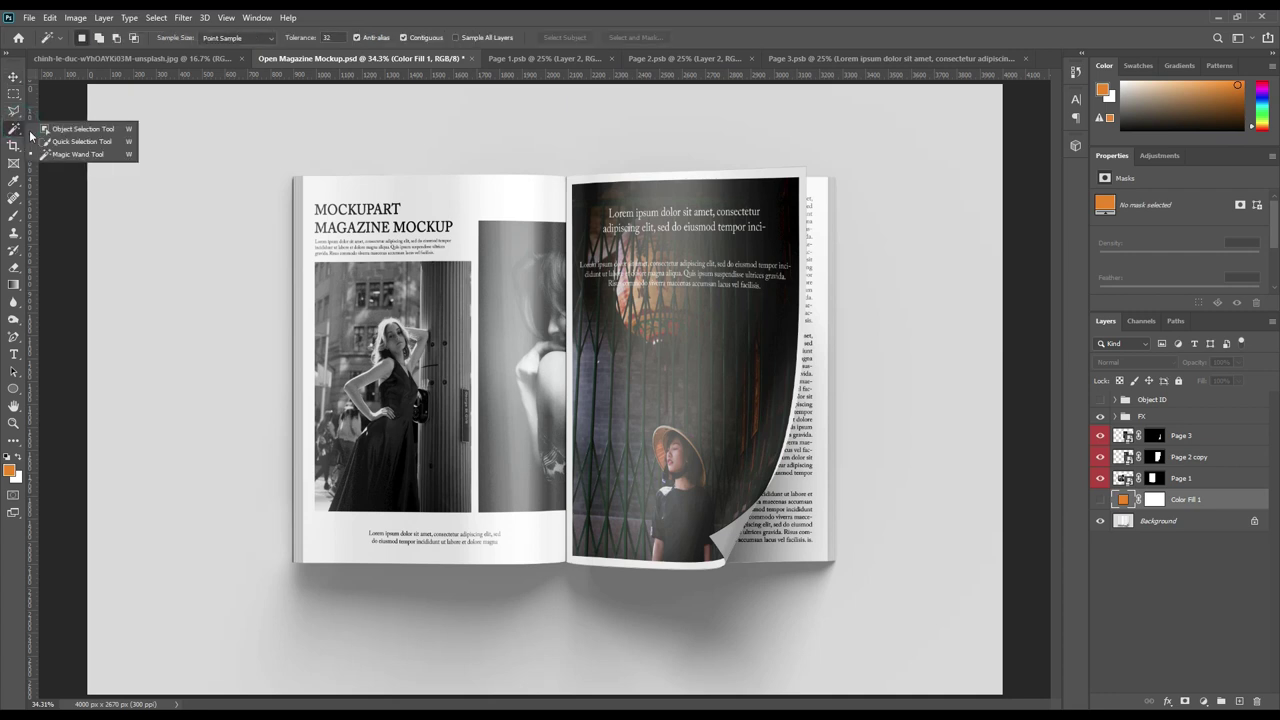
# Select the magazine by dragging an Object Selection box around it.
pyautogui.moveTo(15, 125); pyautogui.dragTo(51, 130)
pyautogui.click(99, 38)
pyautogui.moveTo(288, 173)
pyautogui.mouseDown()
pyautogui.moveTo(838, 577)
pyautogui.moveTo(826, 557)
pyautogui.mouseUp()
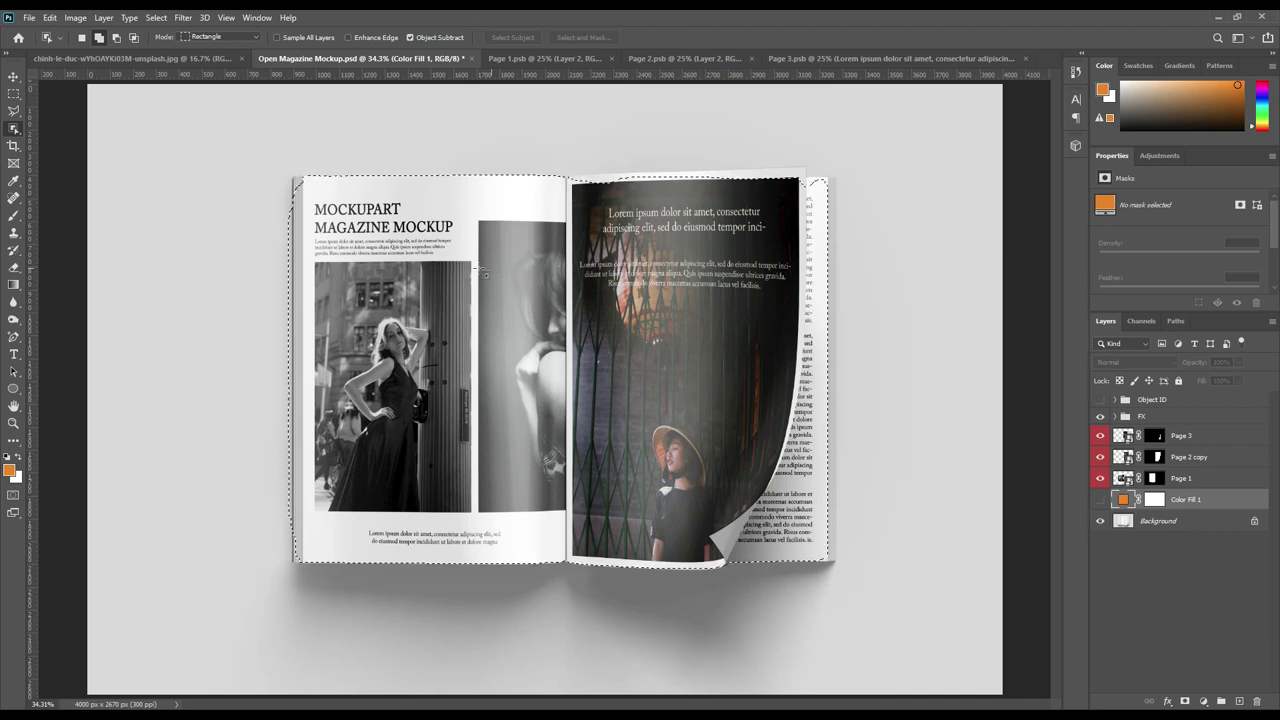
# Subtract background at the page corners, above the right page and the shadow below from the selection.
pyautogui.moveTo(273, 162); pyautogui.dragTo(323, 230)
pyautogui.moveTo(290, 173)
pyautogui.mouseDown()
pyautogui.moveTo(312, 202)
pyautogui.moveTo(330, 200)
pyautogui.mouseUp()
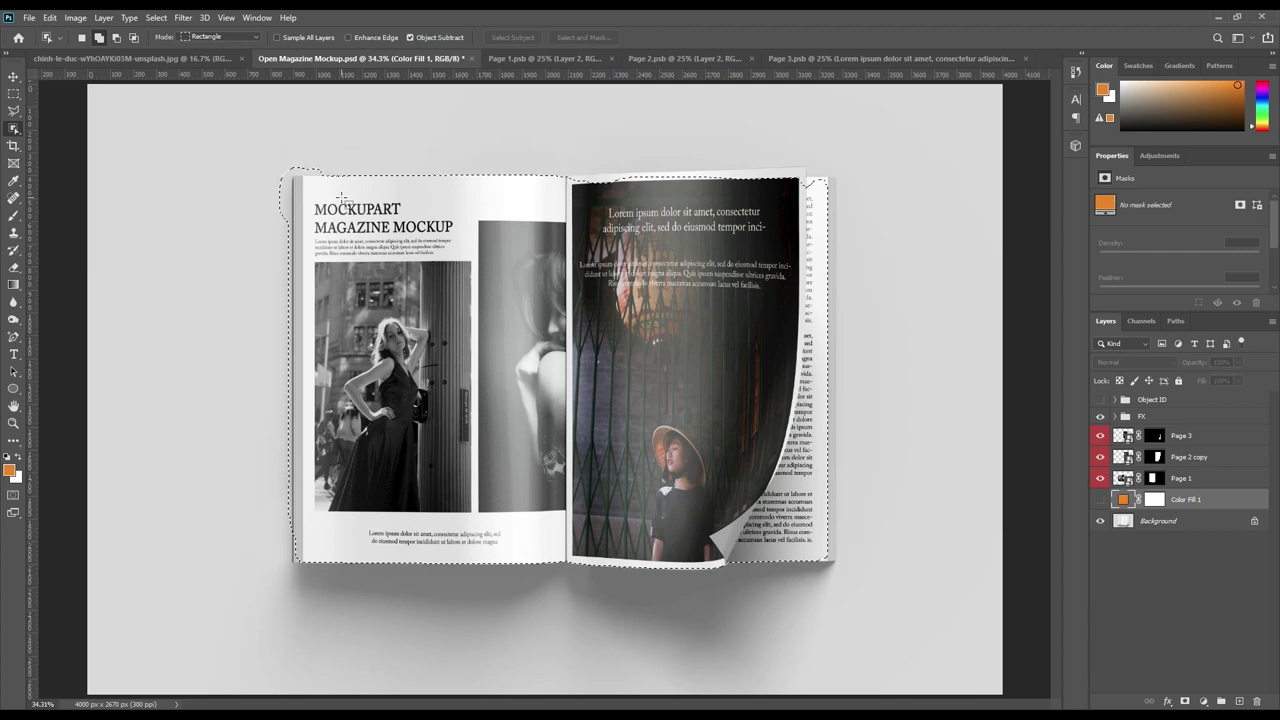
pyautogui.moveTo(562, 161); pyautogui.dragTo(830, 227)
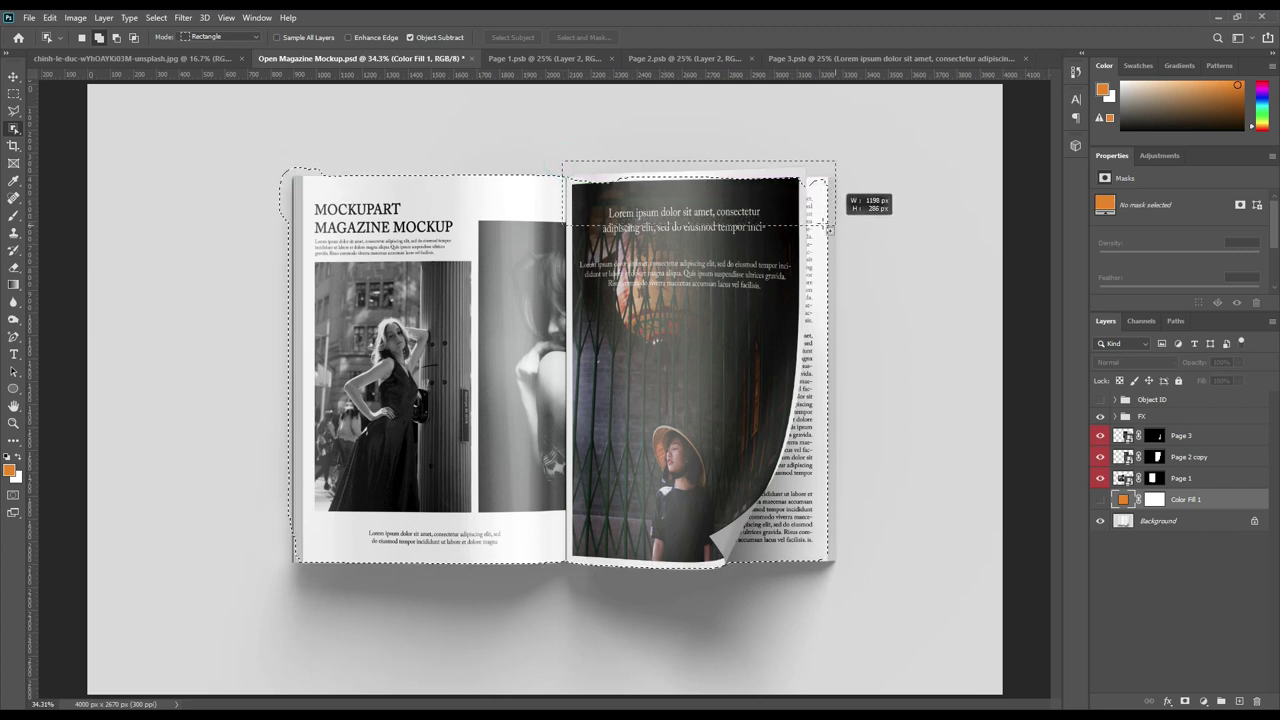
pyautogui.moveTo(808, 170)
pyautogui.mouseDown()
pyautogui.moveTo(848, 290)
pyautogui.moveTo(846, 575)
pyautogui.mouseUp()
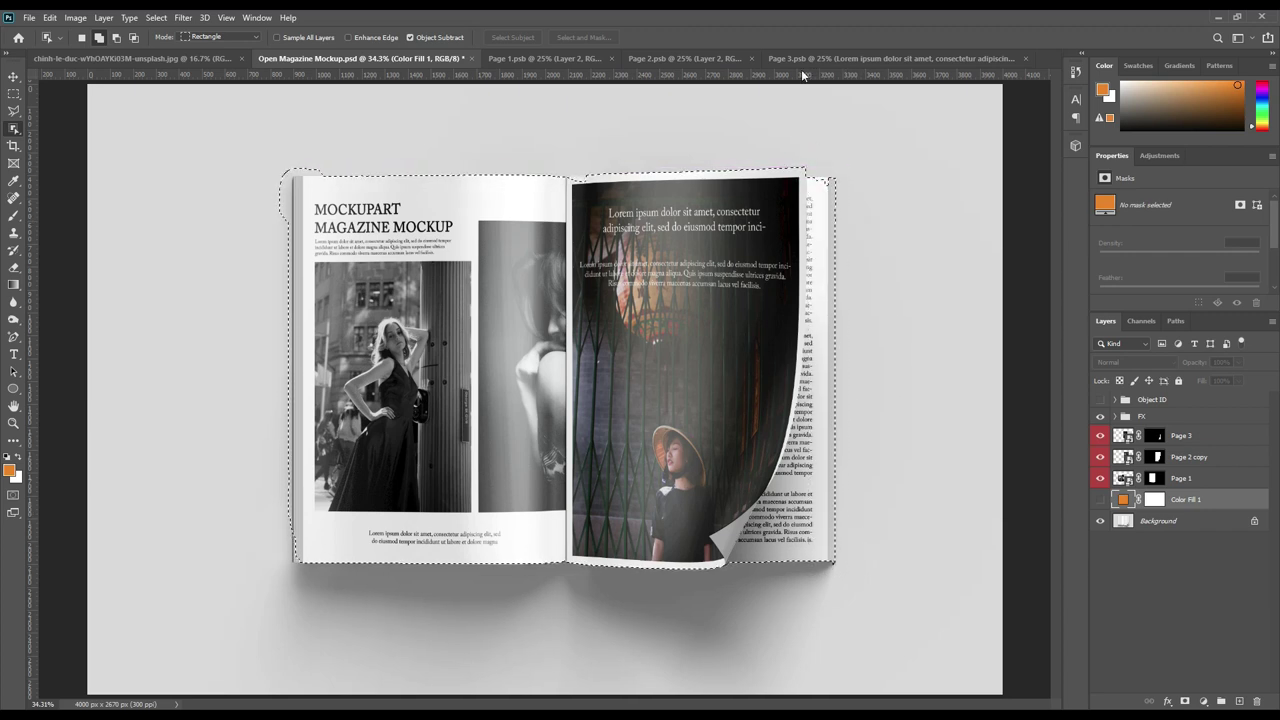
pyautogui.moveTo(796, 163)
pyautogui.mouseDown()
pyautogui.moveTo(846, 204)
pyautogui.moveTo(843, 193)
pyautogui.mouseUp()
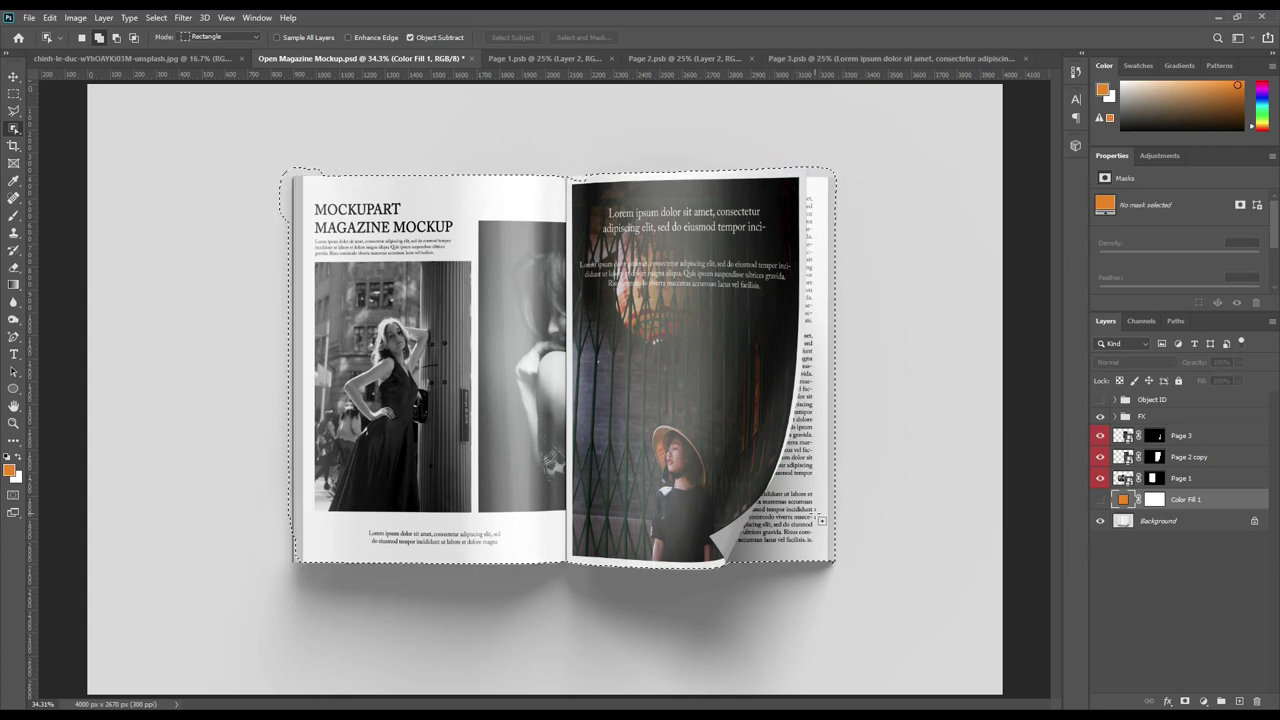
pyautogui.moveTo(279, 506); pyautogui.dragTo(319, 574)
pyautogui.moveTo(290, 514); pyautogui.dragTo(308, 552)
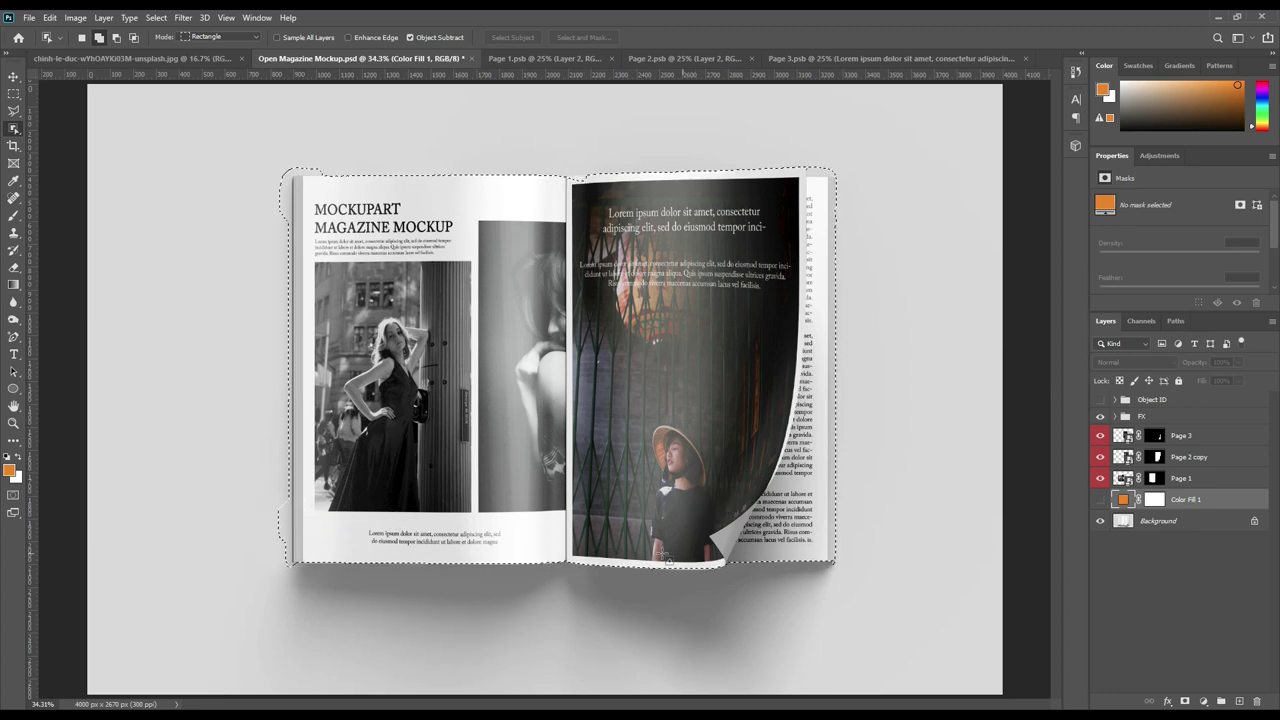
pyautogui.moveTo(612, 540); pyautogui.dragTo(745, 591)
pyautogui.moveTo(542, 158); pyautogui.dragTo(636, 218)
pyautogui.scroll(2, 636, 215)
# Trim the selection along the left page's edge with the Polygonal Lasso in Subtract mode.
pyautogui.moveTo(331, 232); pyautogui.dragTo(682, 503)
pyautogui.click(15, 113)
pyautogui.click(116, 38)
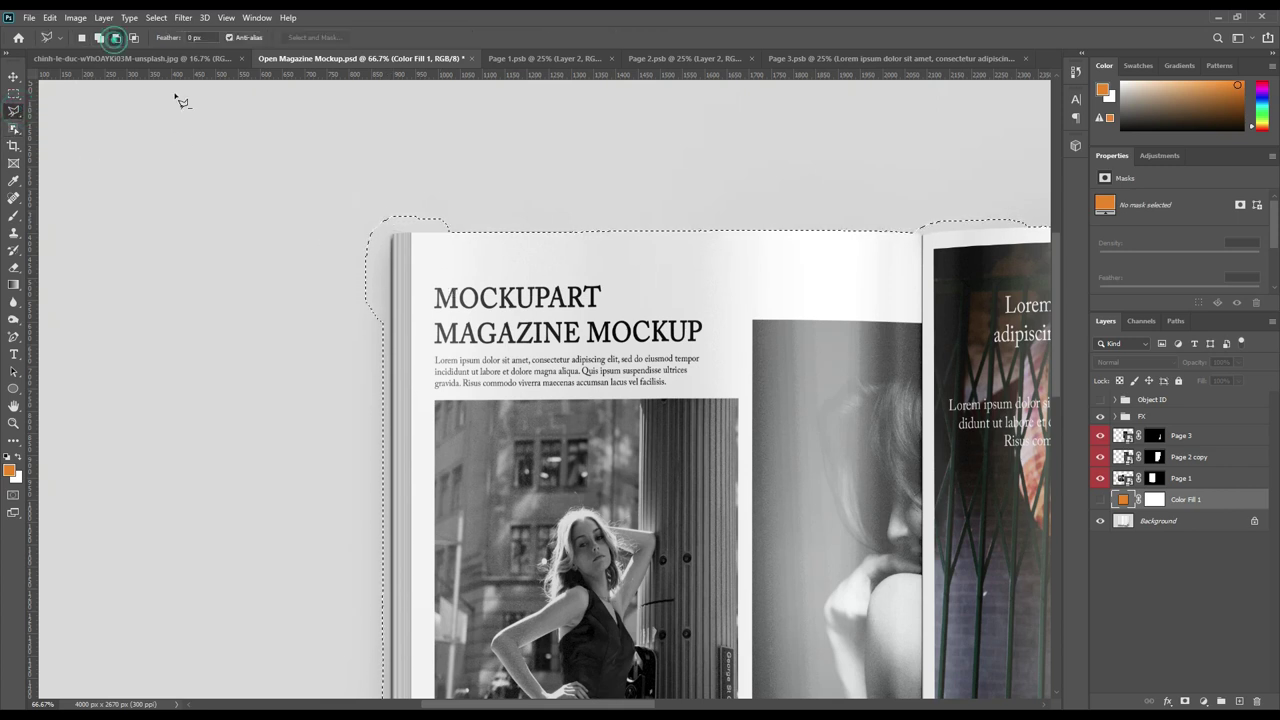
pyautogui.click(398, 240)
pyautogui.scroll(-3, 414, 557)
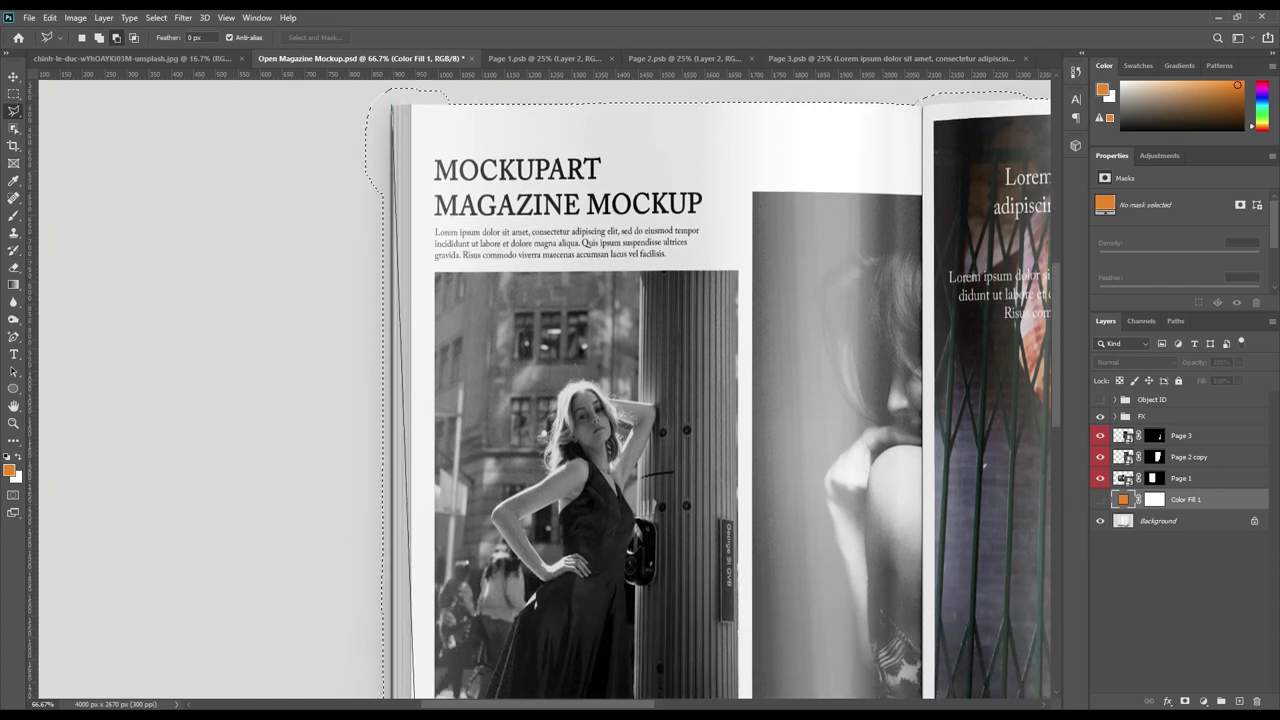
pyautogui.scroll(-3, 393, 612)
pyautogui.scroll(-2, 393, 612)
pyautogui.scroll(-2, 393, 612)
pyautogui.scroll(-2, 393, 612)
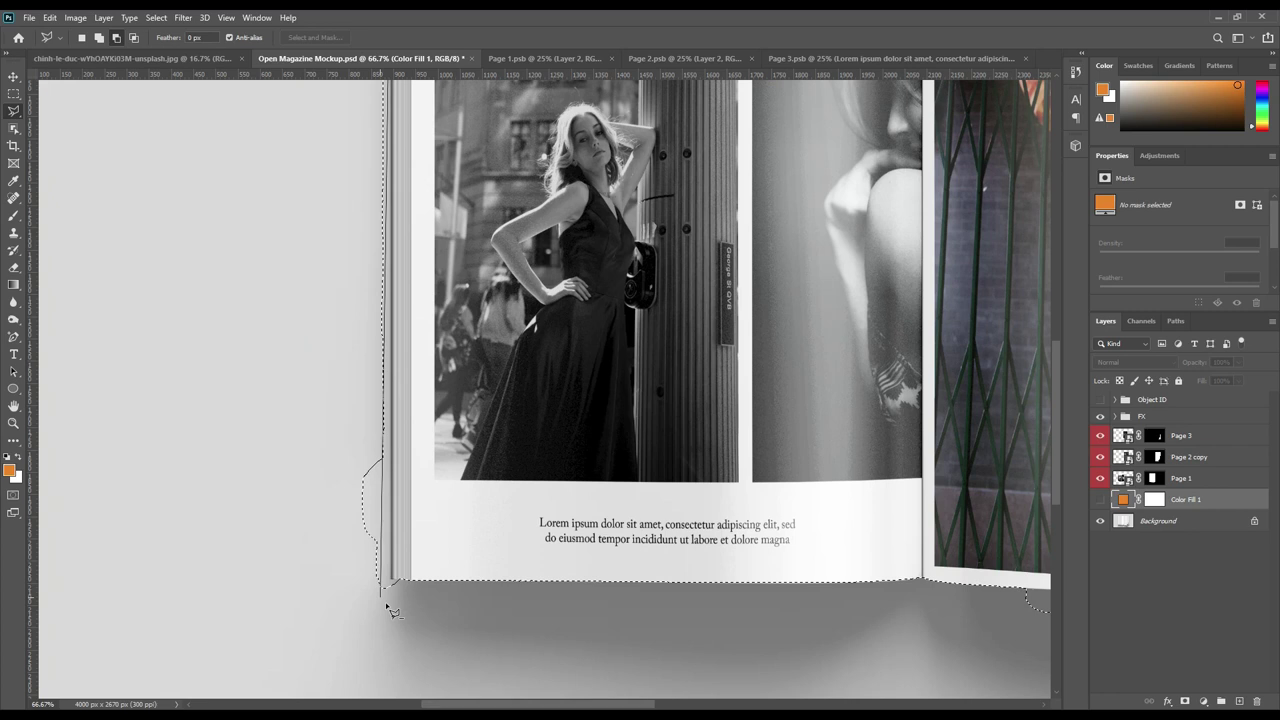
pyautogui.click(332, 607)
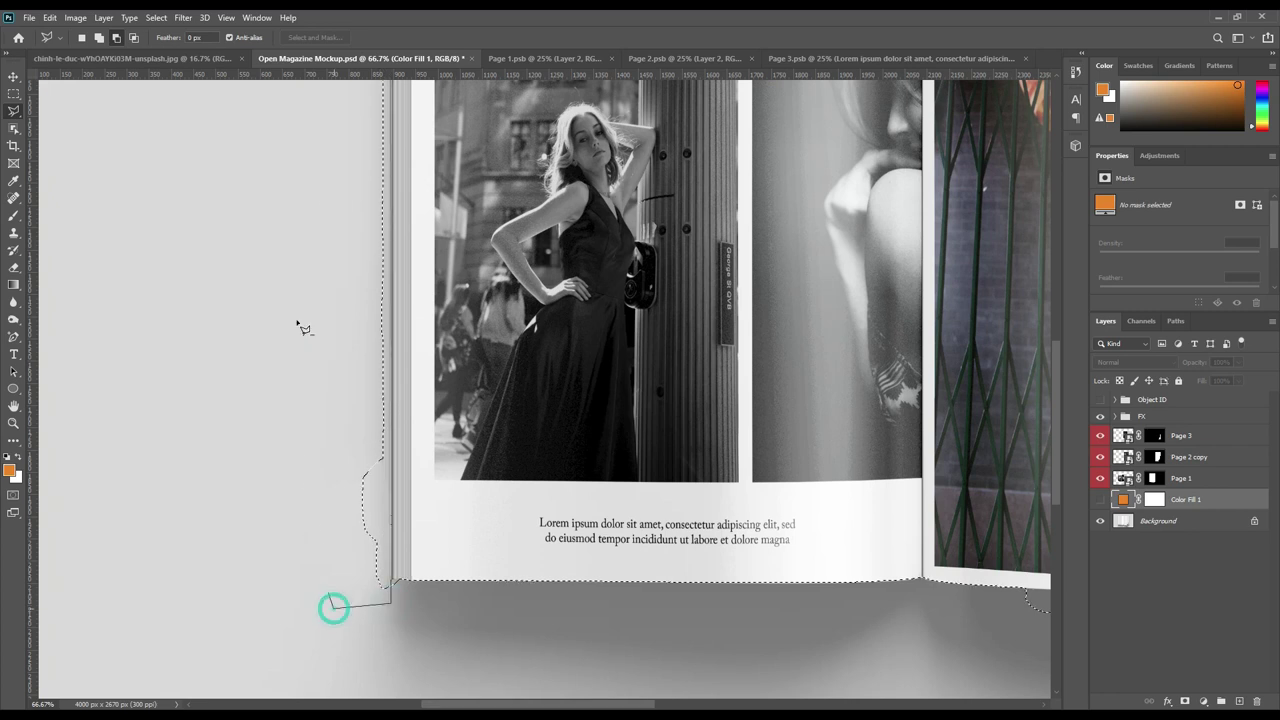
pyautogui.click(318, 214)
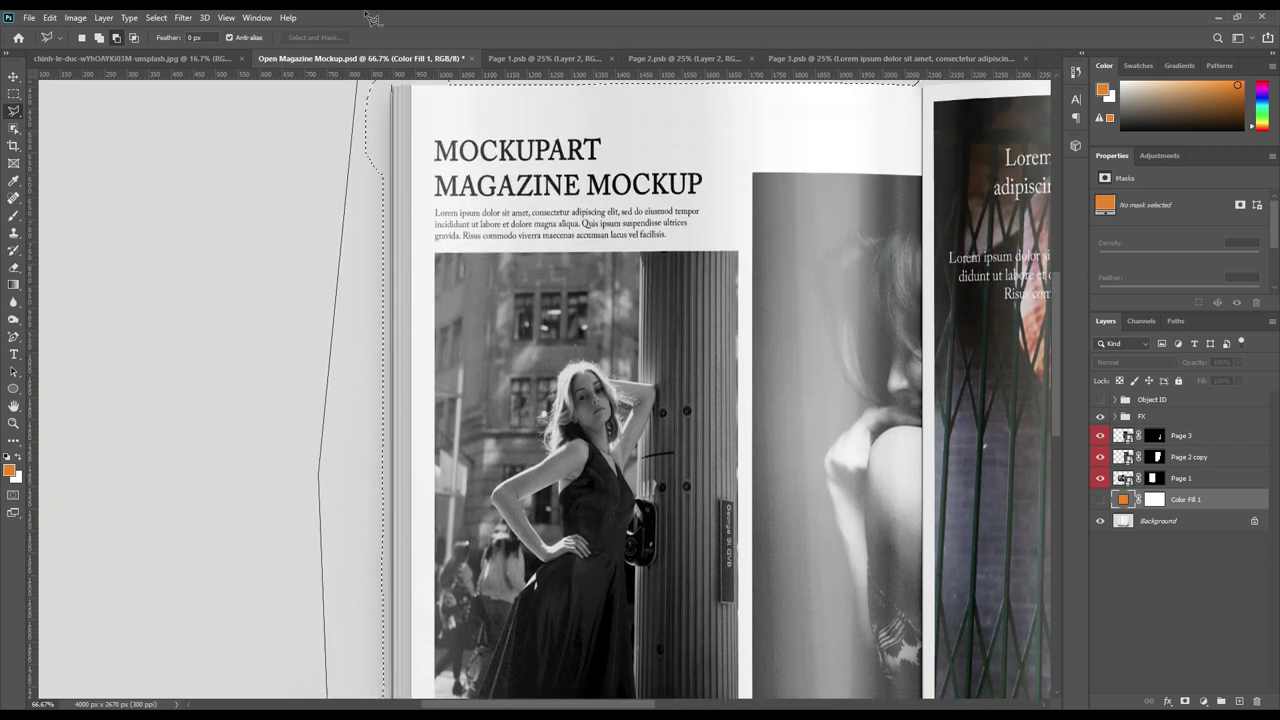
pyautogui.click(320, 124)
pyautogui.click(398, 140)
pyautogui.doubleClick(406, 154)
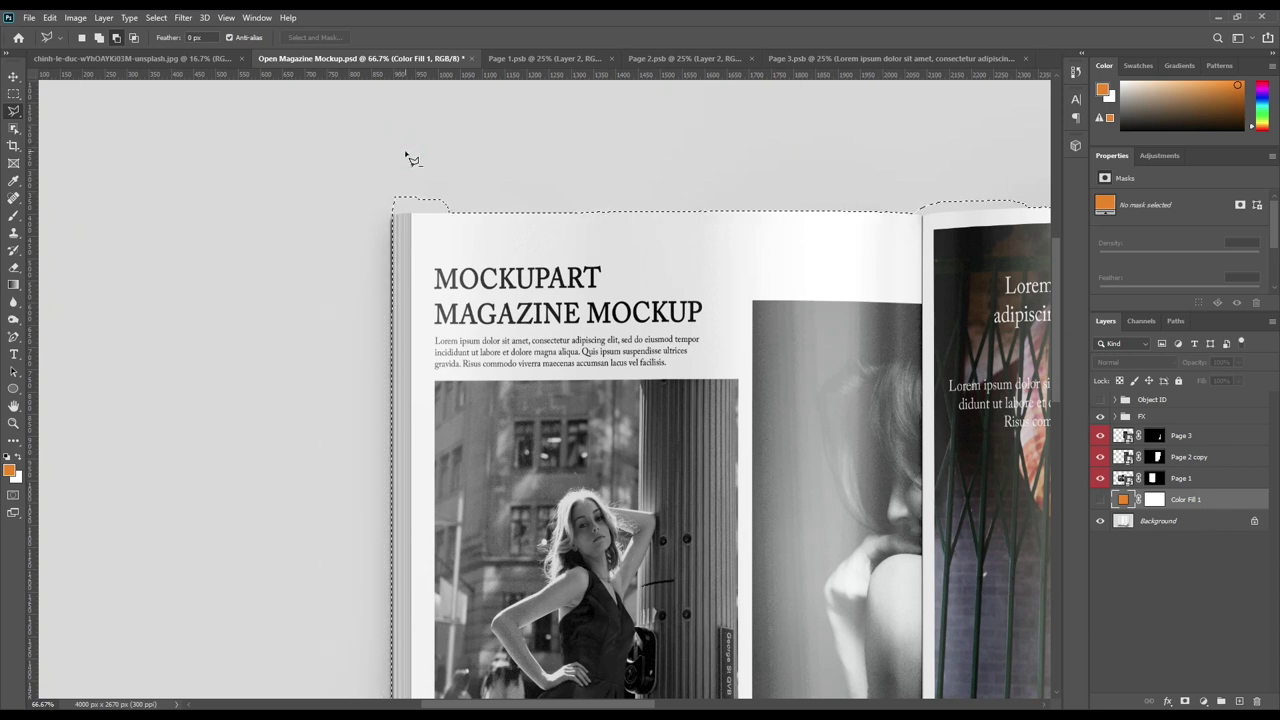
# Trim the selection along the left page's top edge.
pyautogui.click(386, 214)
pyautogui.click(410, 214)
pyautogui.click(453, 213)
pyautogui.click(480, 183)
pyautogui.click(403, 150)
pyautogui.doubleClick(357, 172)
# Reshape the selection at the right page's top corner and top-right corner.
pyautogui.moveTo(876, 297); pyautogui.dragTo(416, 384)
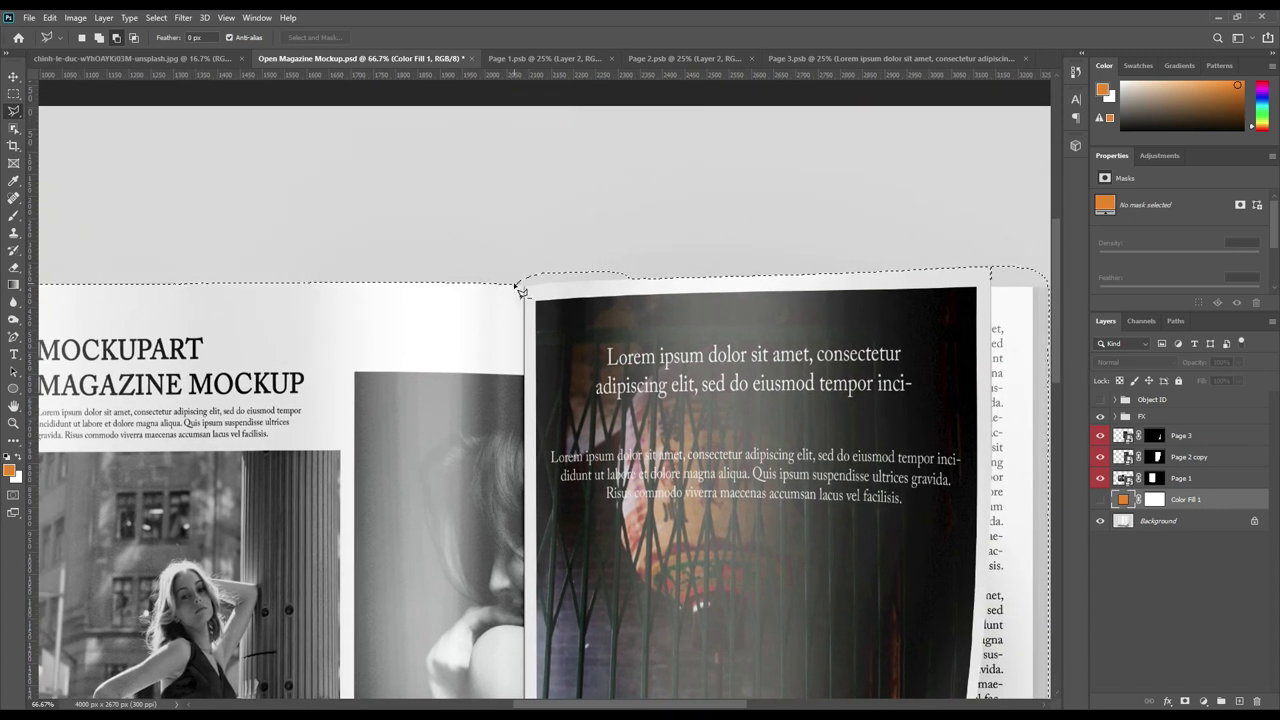
pyautogui.click(518, 289)
pyautogui.click(524, 287)
pyautogui.doubleClick(480, 220)
pyautogui.hscroll(5, 895, 372)
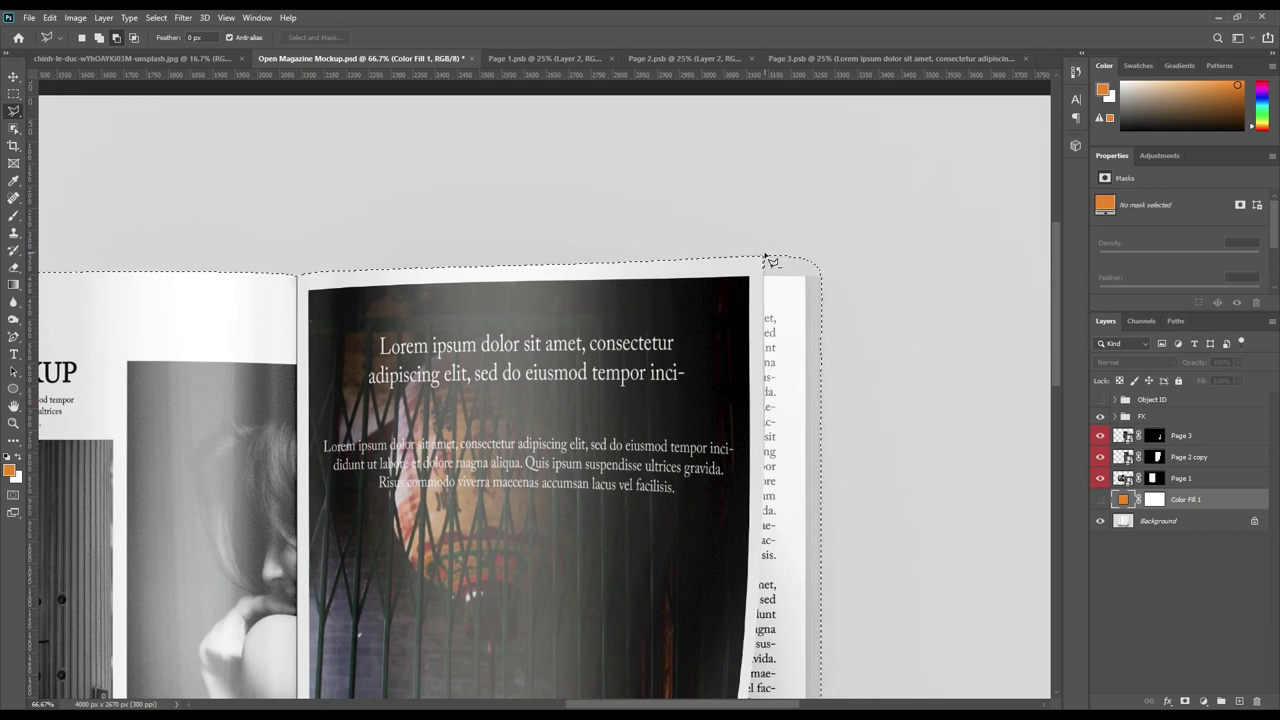
pyautogui.click(763, 276)
pyautogui.click(808, 278)
pyautogui.click(823, 277)
pyautogui.click(837, 260)
pyautogui.doubleClick(820, 228)
# Add the area down the right page's outer edge back to the selection.
pyautogui.moveTo(905, 521)
pyautogui.mouseDown()
pyautogui.moveTo(866, 366)
pyautogui.moveTo(899, 471)
pyautogui.moveTo(889, 617)
pyautogui.mouseUp()
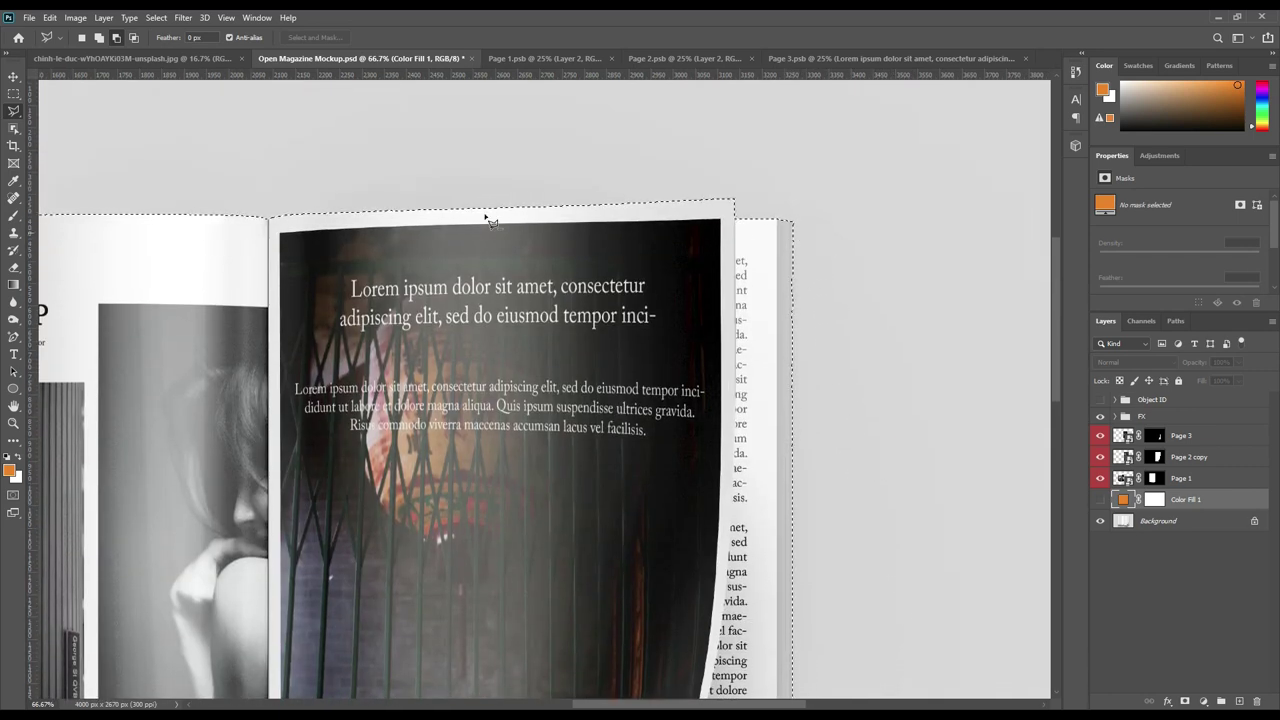
pyautogui.click(100, 38)
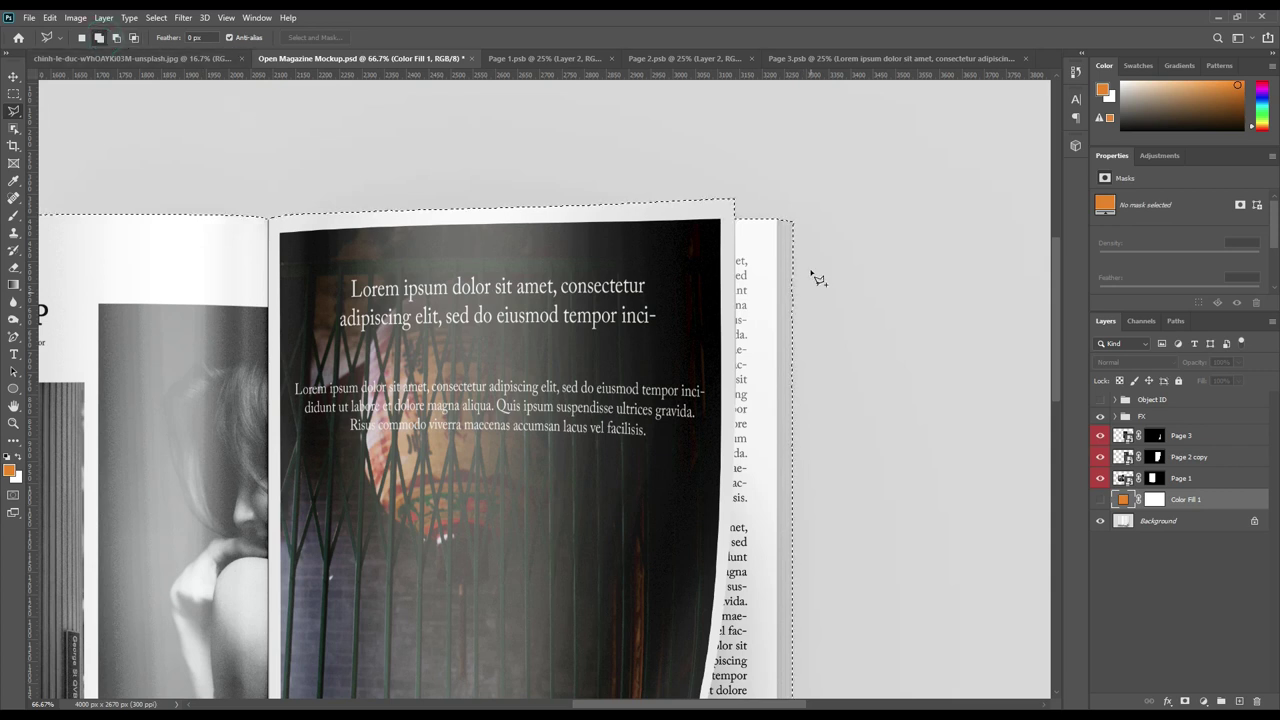
pyautogui.click(791, 221)
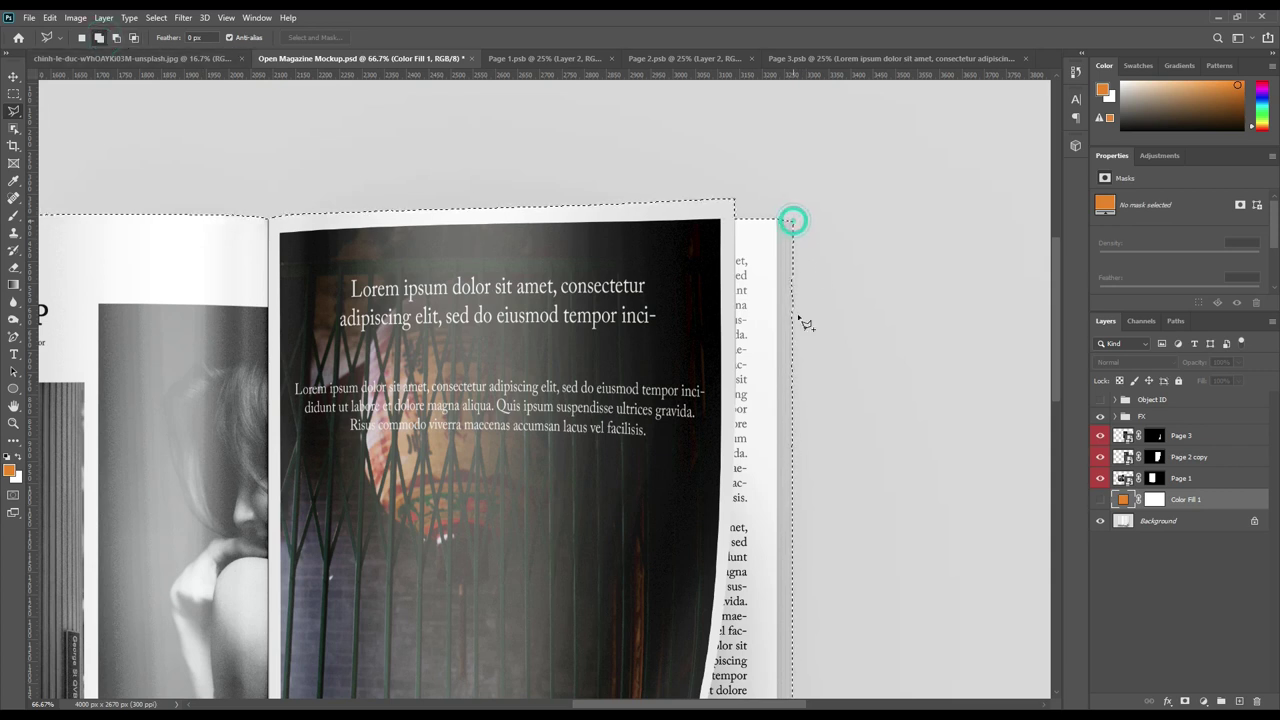
pyautogui.click(793, 437)
pyautogui.click(760, 429)
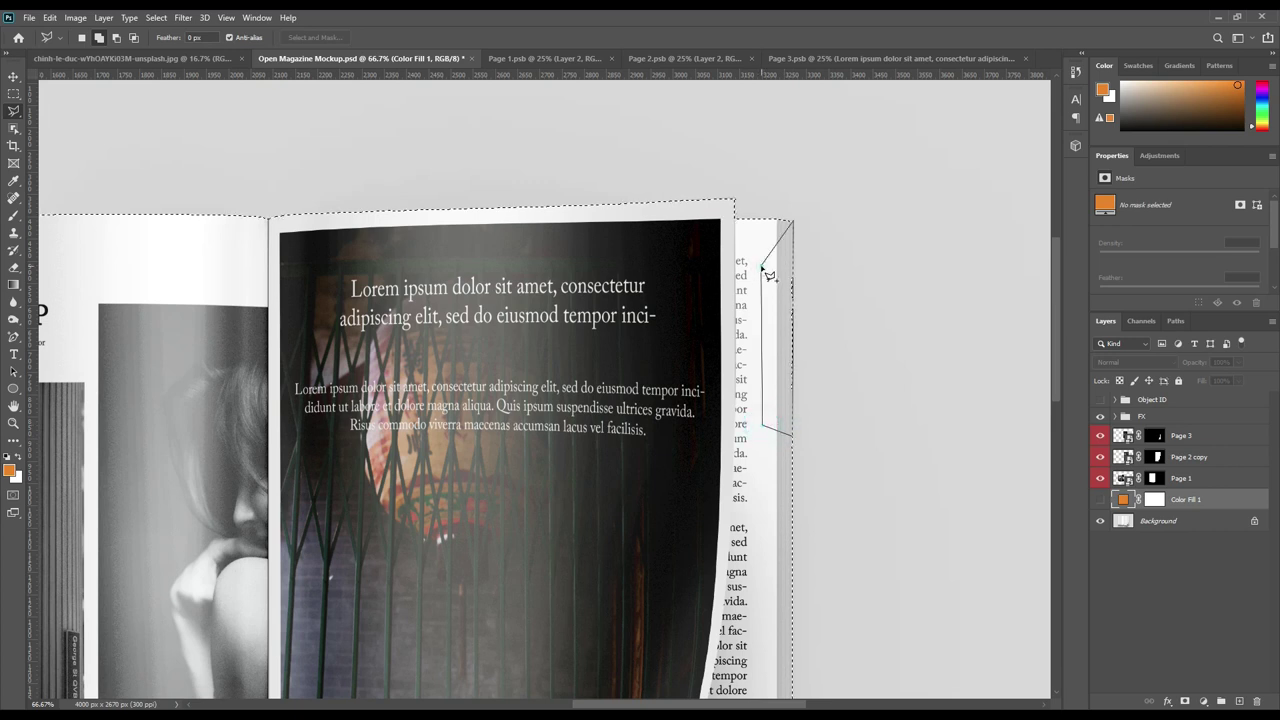
# Subtract the area along the curled page corner's edge from the selection.
pyautogui.scroll(-10, 870, 520)
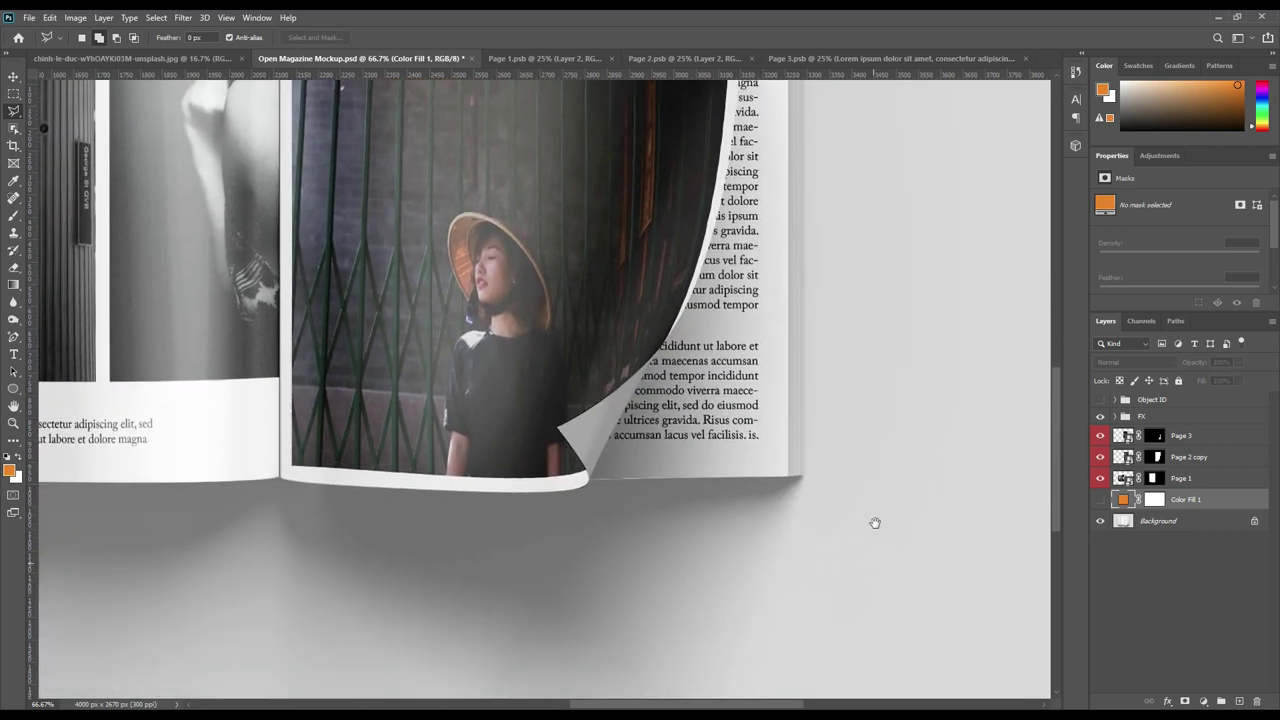
pyautogui.moveTo(894, 521); pyautogui.dragTo(929, 551)
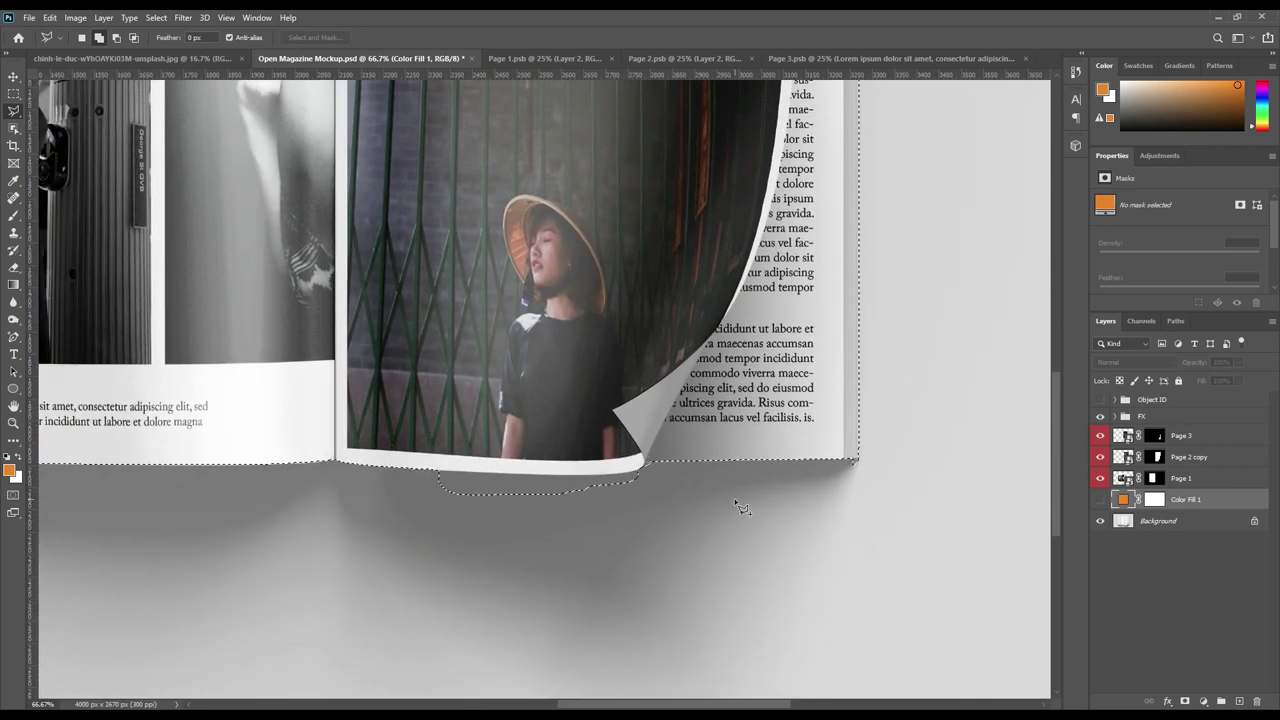
pyautogui.click(117, 38)
pyautogui.click(643, 467)
pyautogui.click(647, 466)
pyautogui.click(652, 464)
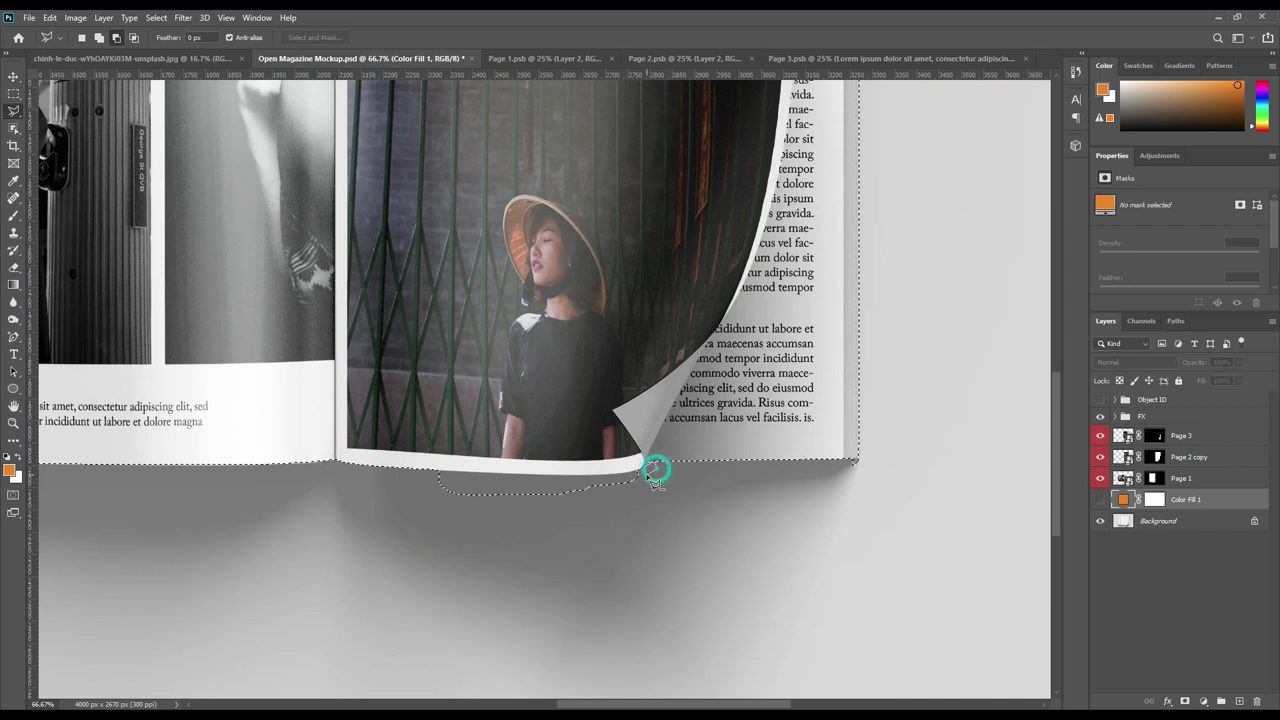
pyautogui.click(857, 461)
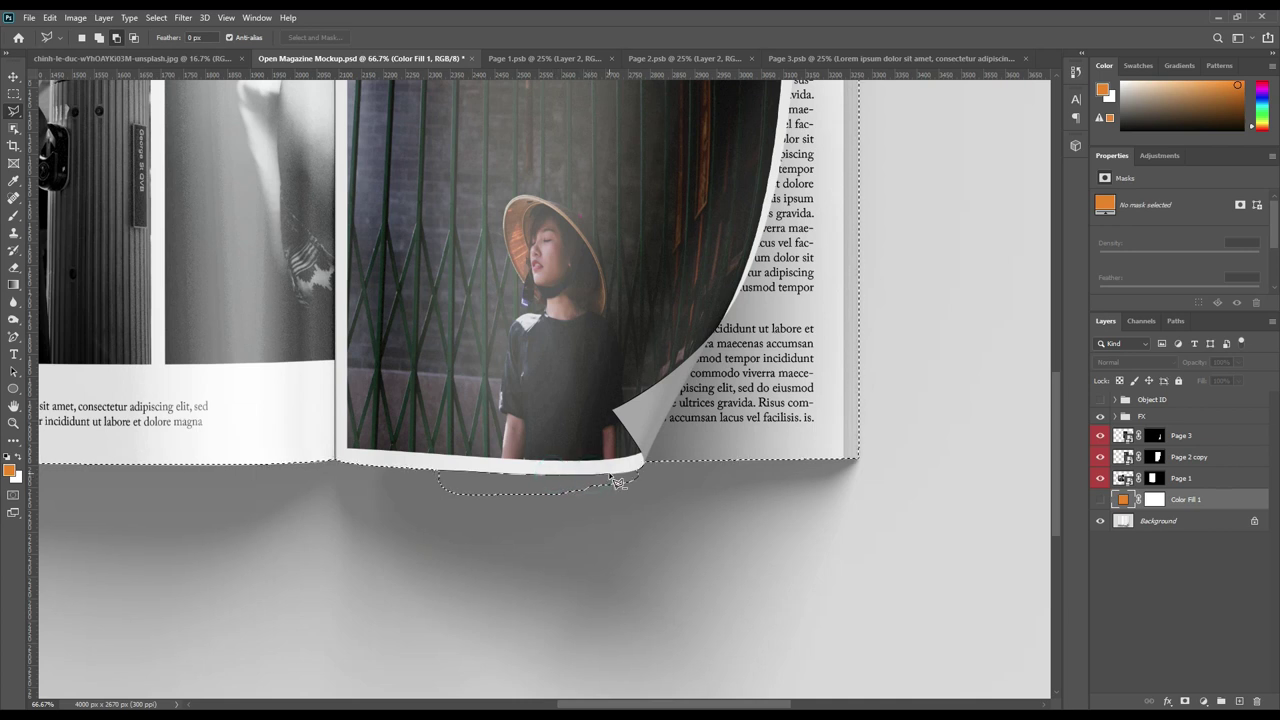
# Cut the shadow beneath the curled corner and the pages' bottom edge out of the selection.
pyautogui.click(618, 478)
pyautogui.click(630, 468)
pyautogui.click(648, 468)
pyautogui.click(648, 540)
pyautogui.click(345, 548)
pyautogui.doubleClick(343, 495)
pyautogui.moveTo(223, 560); pyautogui.dragTo(737, 608)
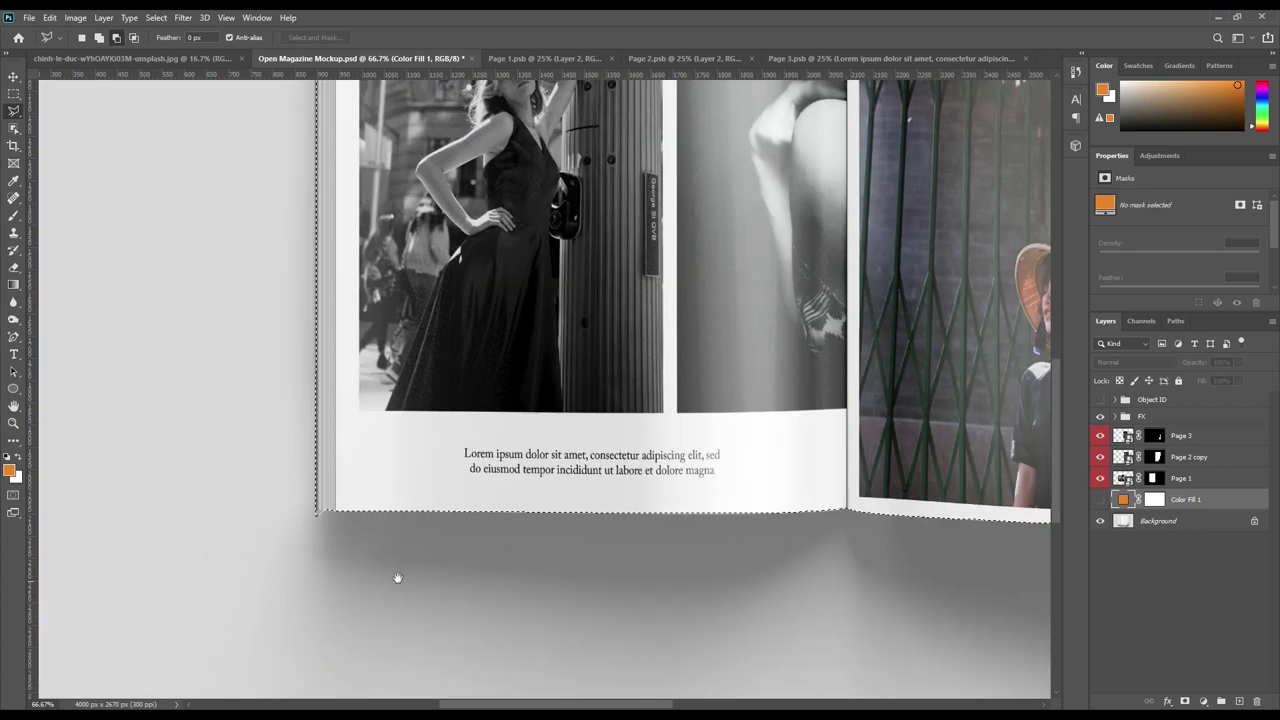
pyautogui.click(335, 513)
pyautogui.doubleClick(268, 545)
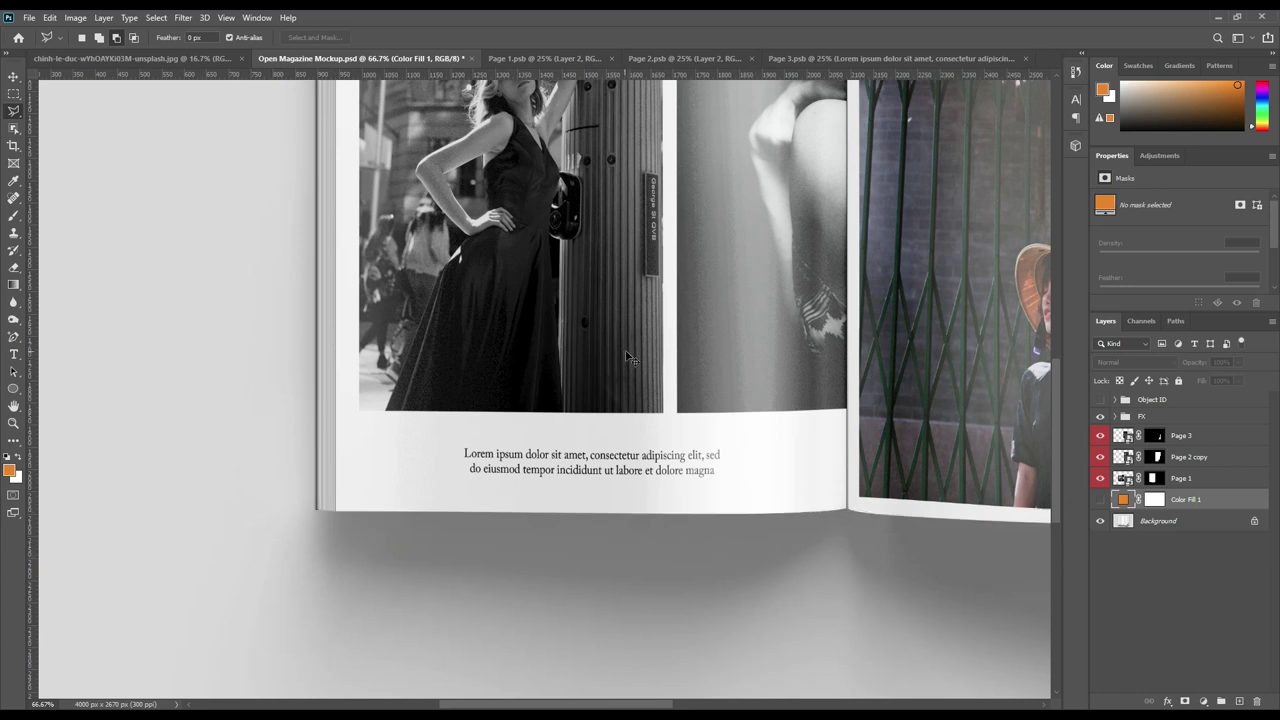
pyautogui.hotkey('ctrl', '0')
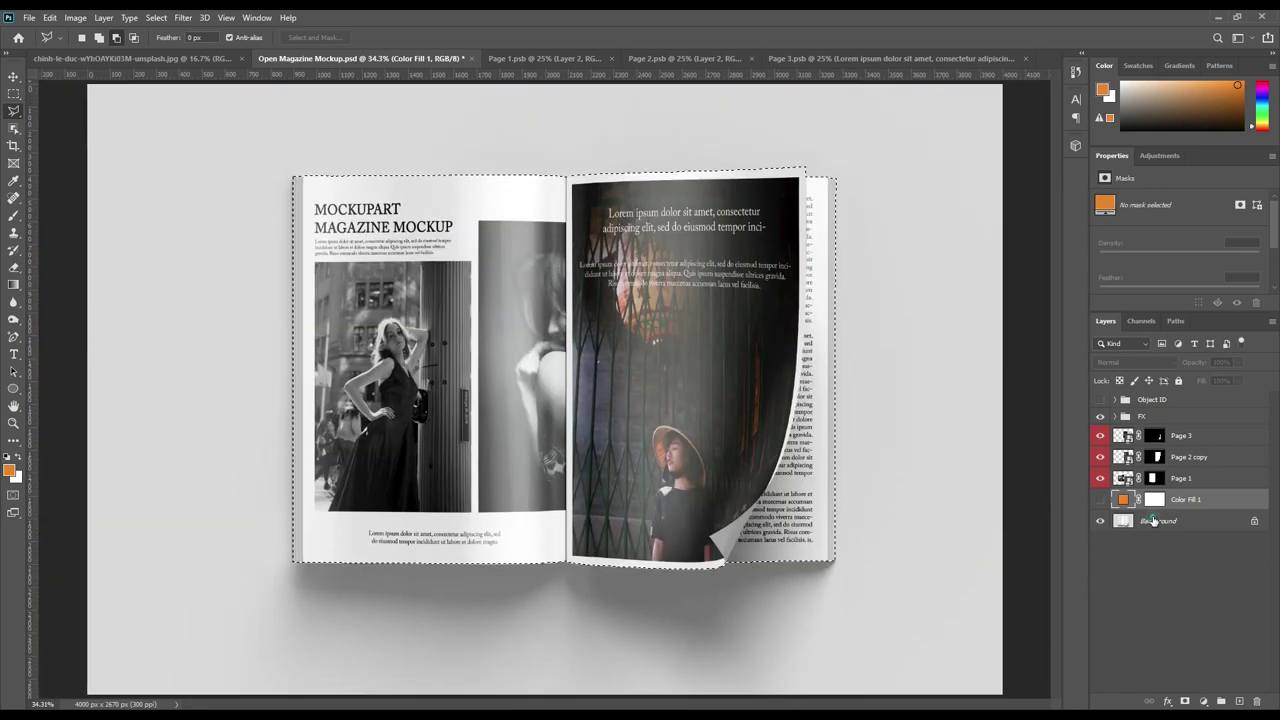
# Copy the magazine to a new layer and show Color Fill 1 in Linear Burn mode.
pyautogui.click(1155, 520)
pyautogui.hotkey('ctrl', 'j')
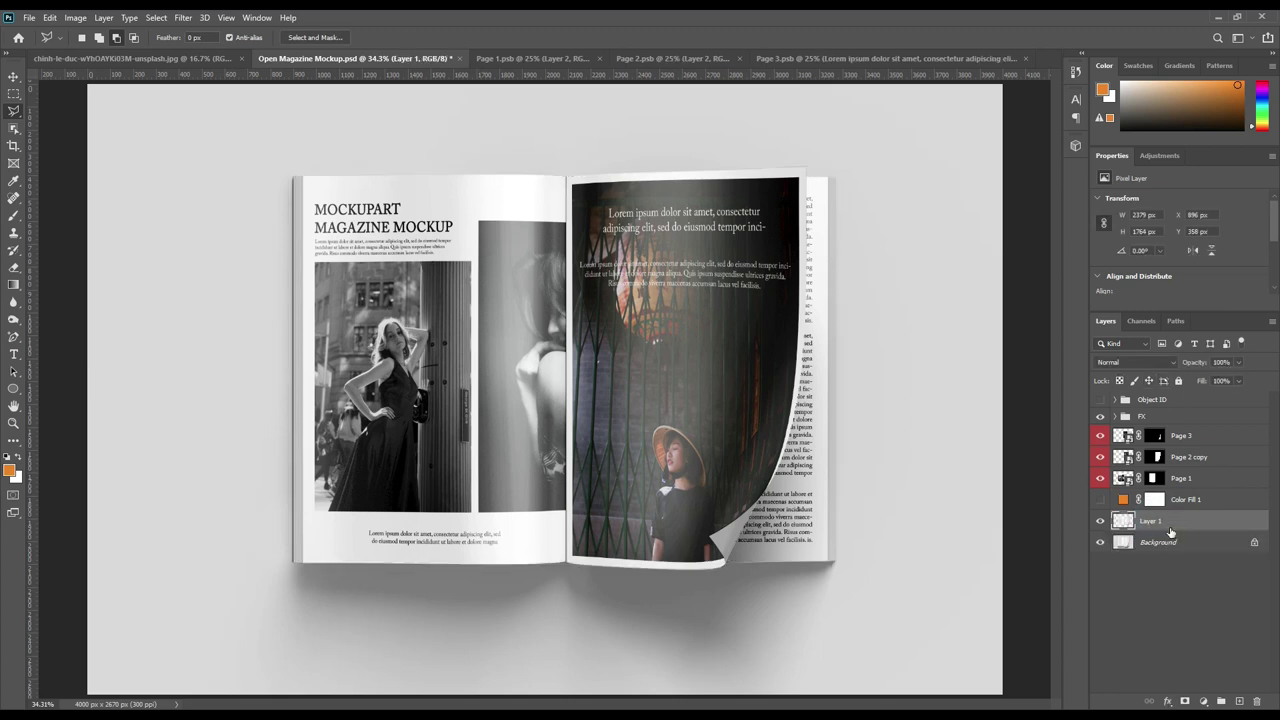
pyautogui.click(1101, 521)
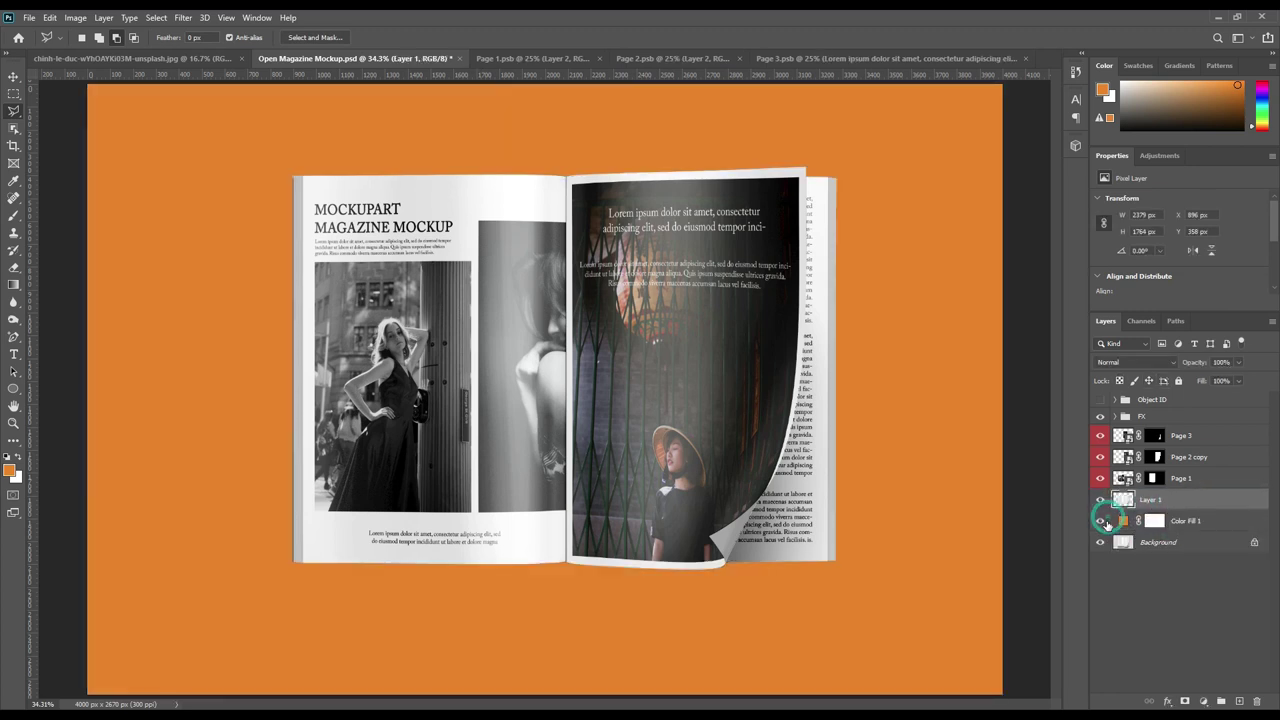
pyautogui.click(1165, 521)
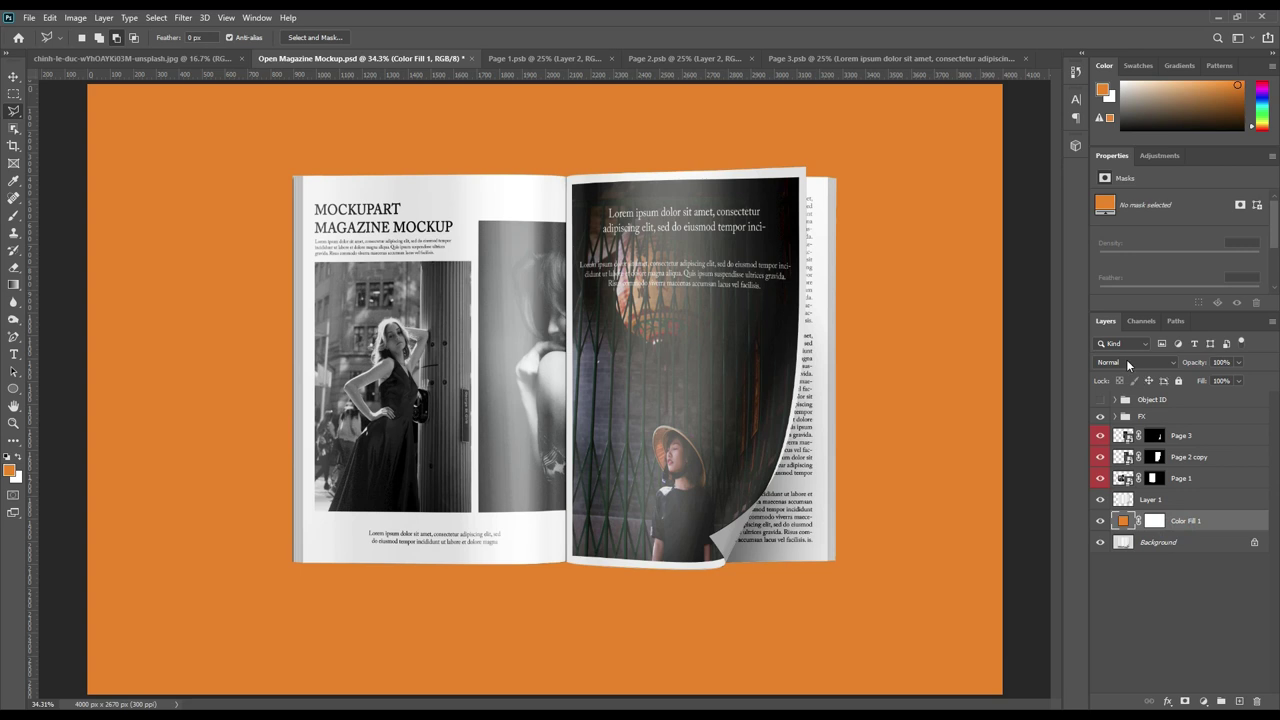
pyautogui.click(1126, 361)
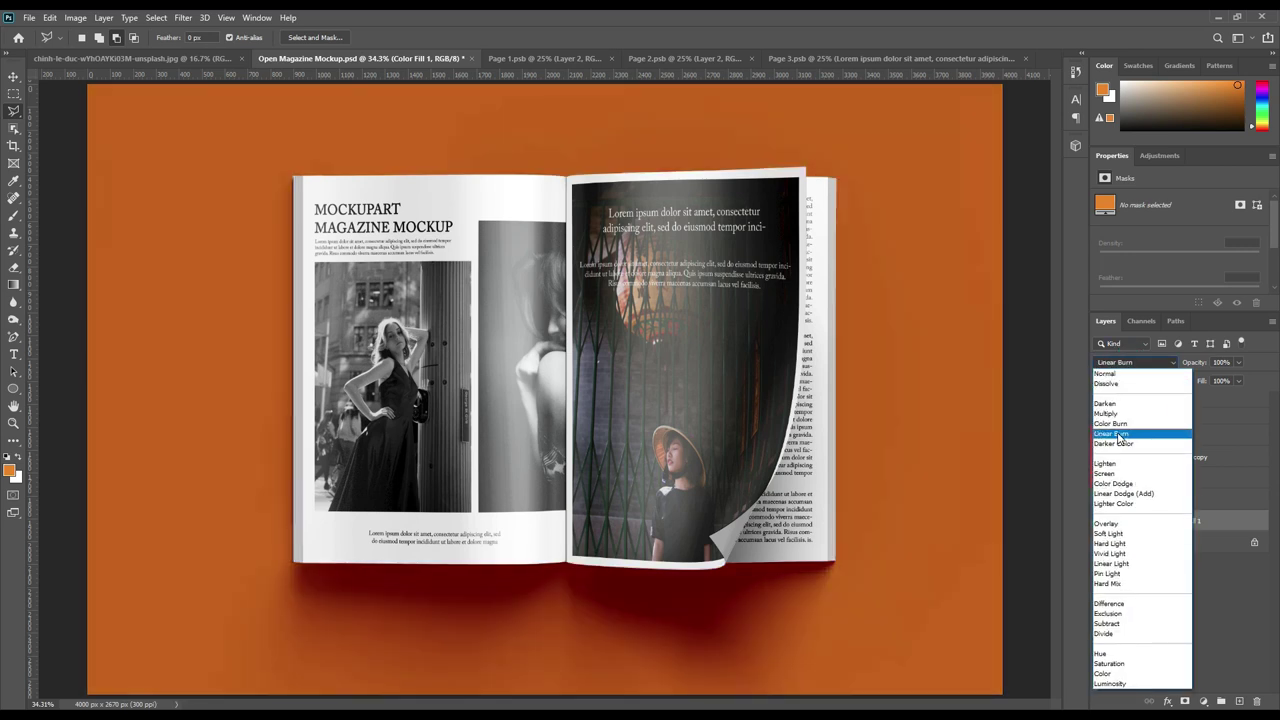
pyautogui.click(1119, 436)
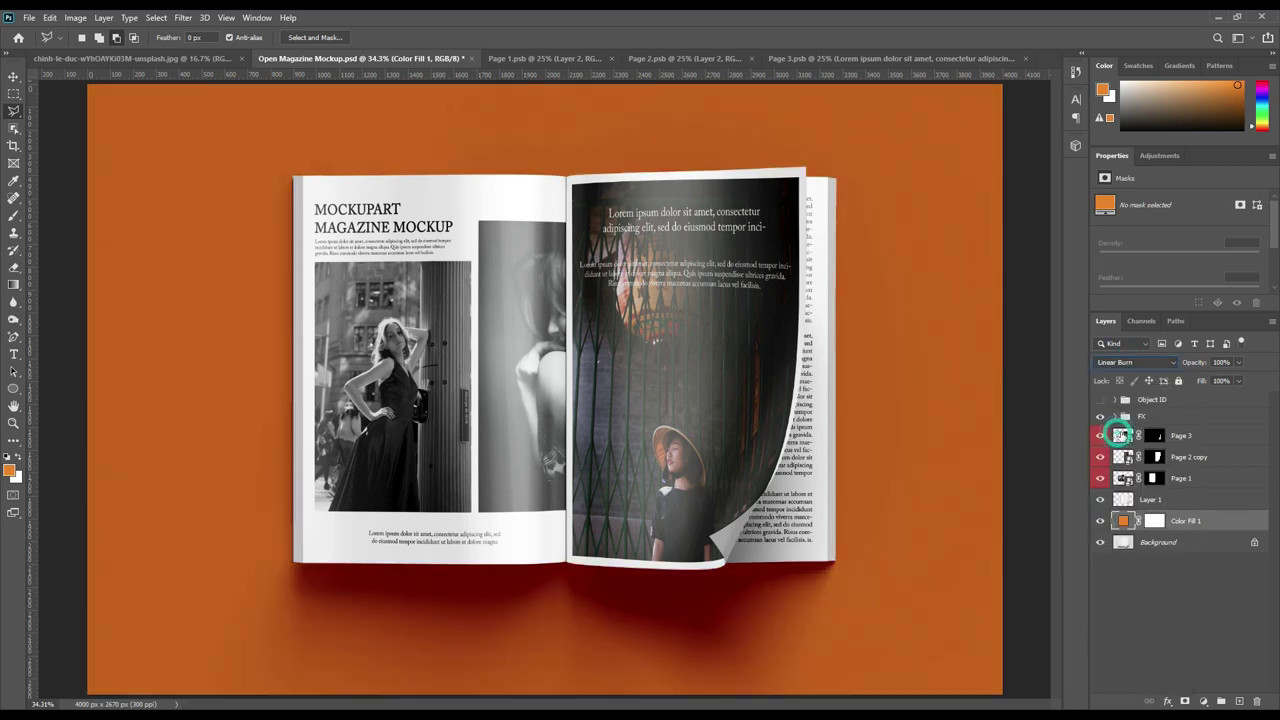
# Recolour Color Fill 1 to a lighter orange, ffbb68.
pyautogui.doubleClick(1124, 521)
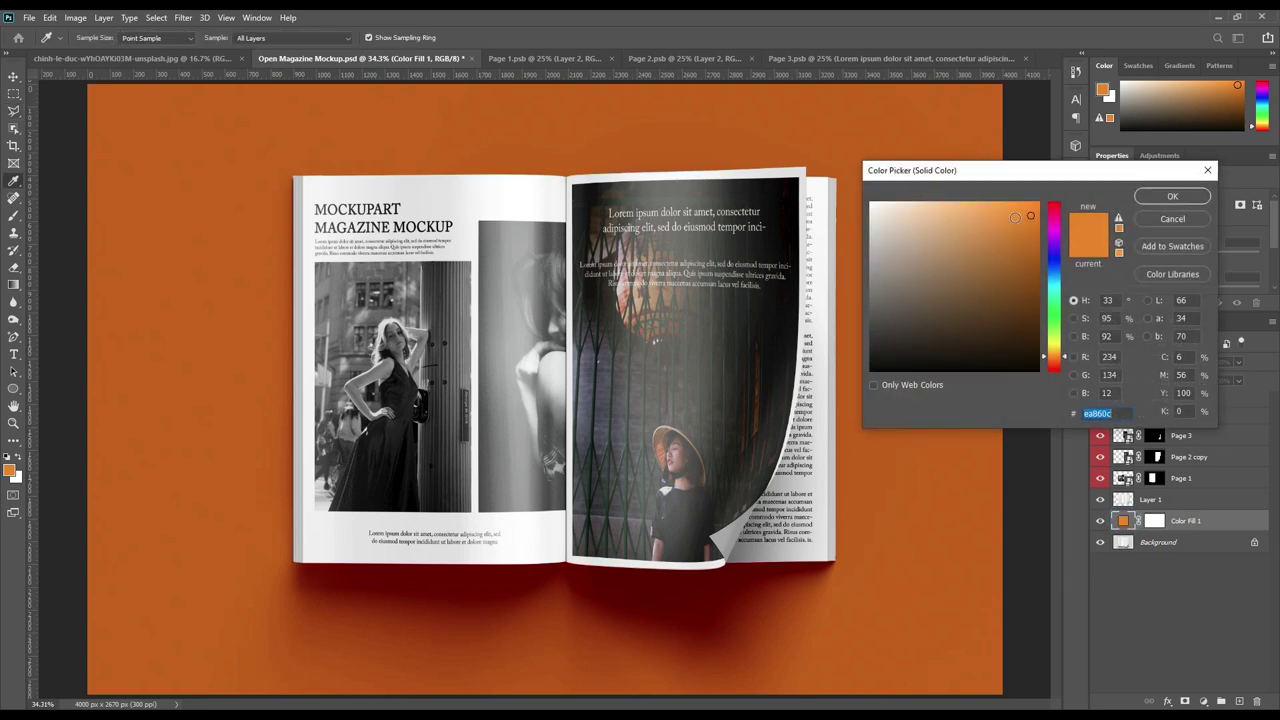
pyautogui.click(983, 203)
pyautogui.moveTo(972, 200); pyautogui.dragTo(957, 203)
pyautogui.click(1153, 194)
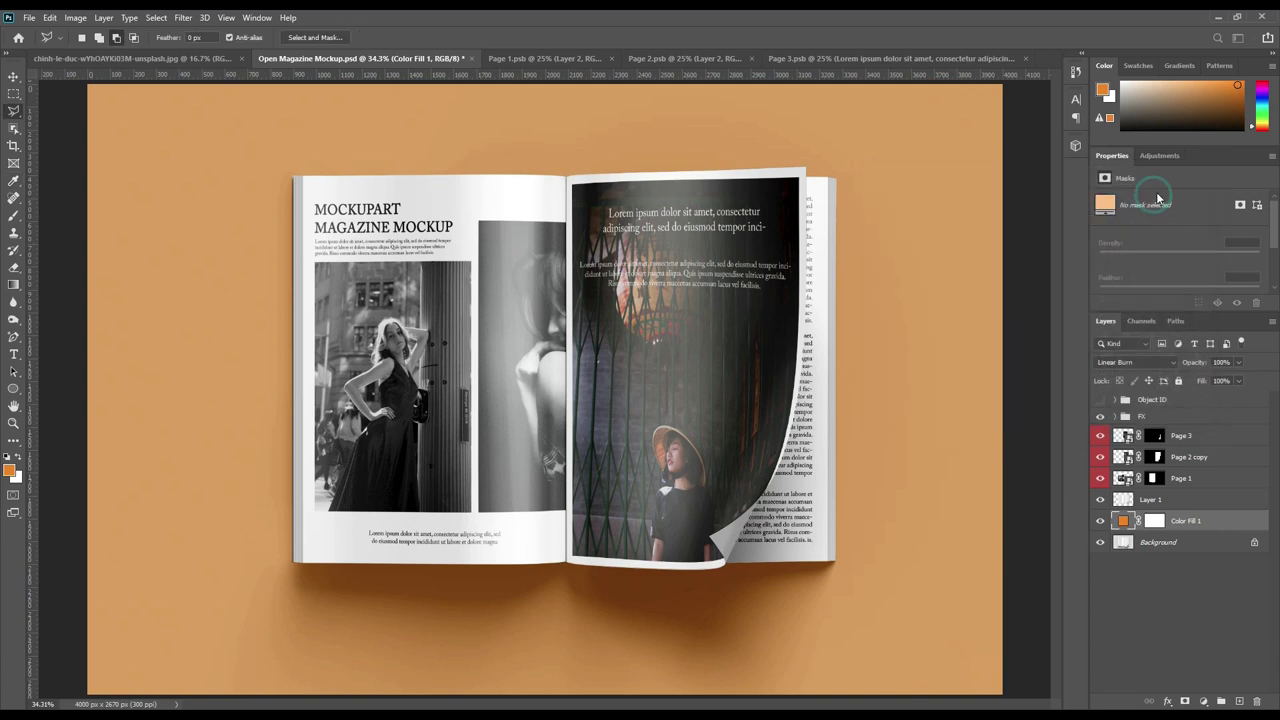
pyautogui.click(1170, 557)
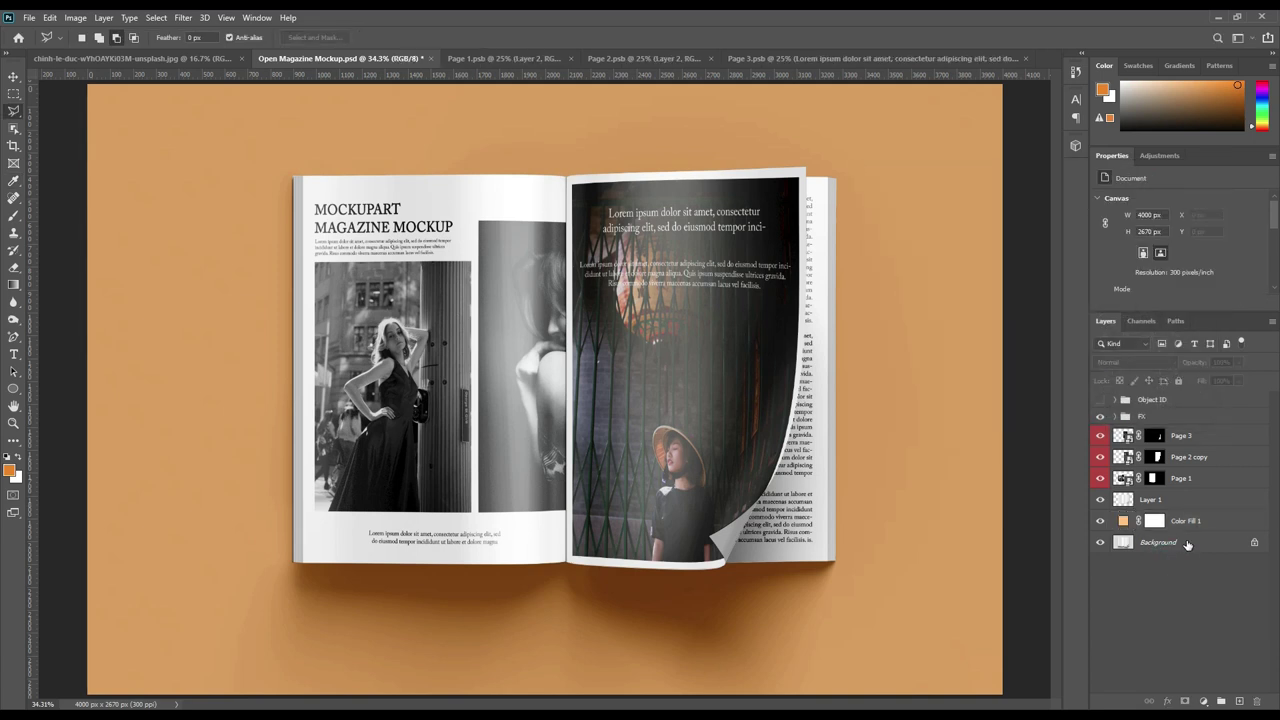